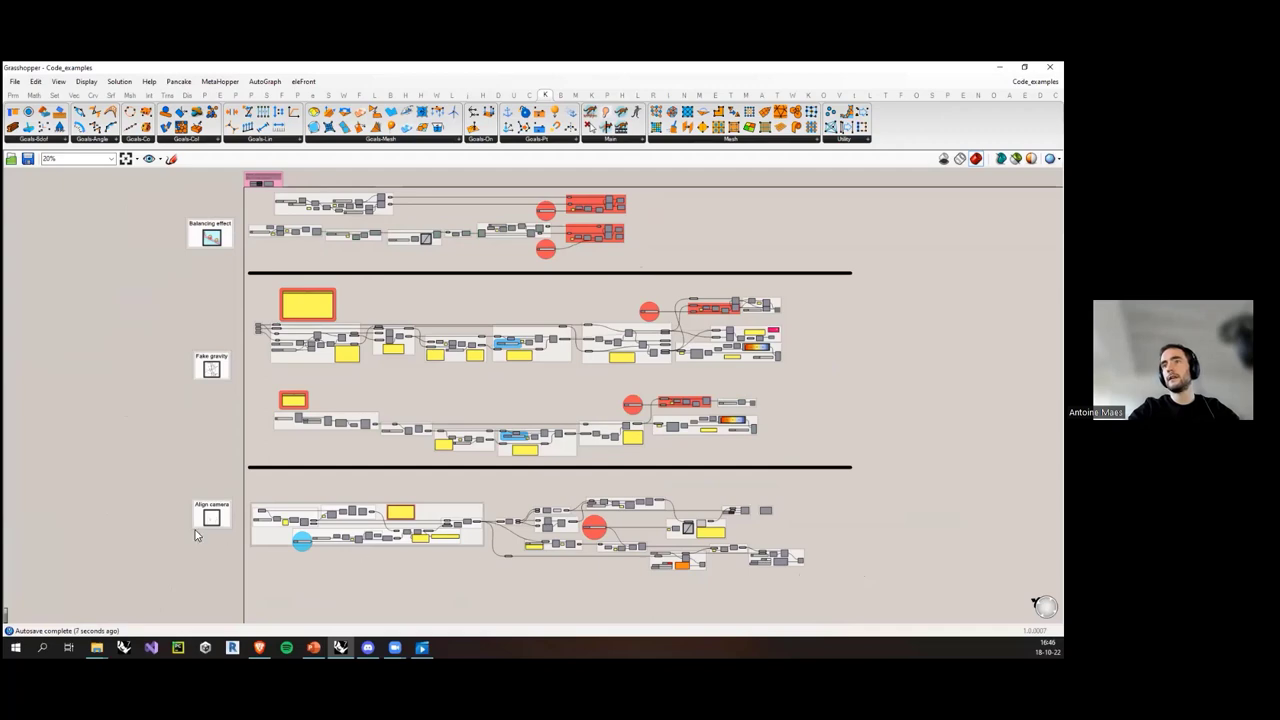
Step: Switch from the Code_examples definition to the open Code_multiClip definition
scroll(200, 532, up, 8)
scroll(143, 423, down, 7)
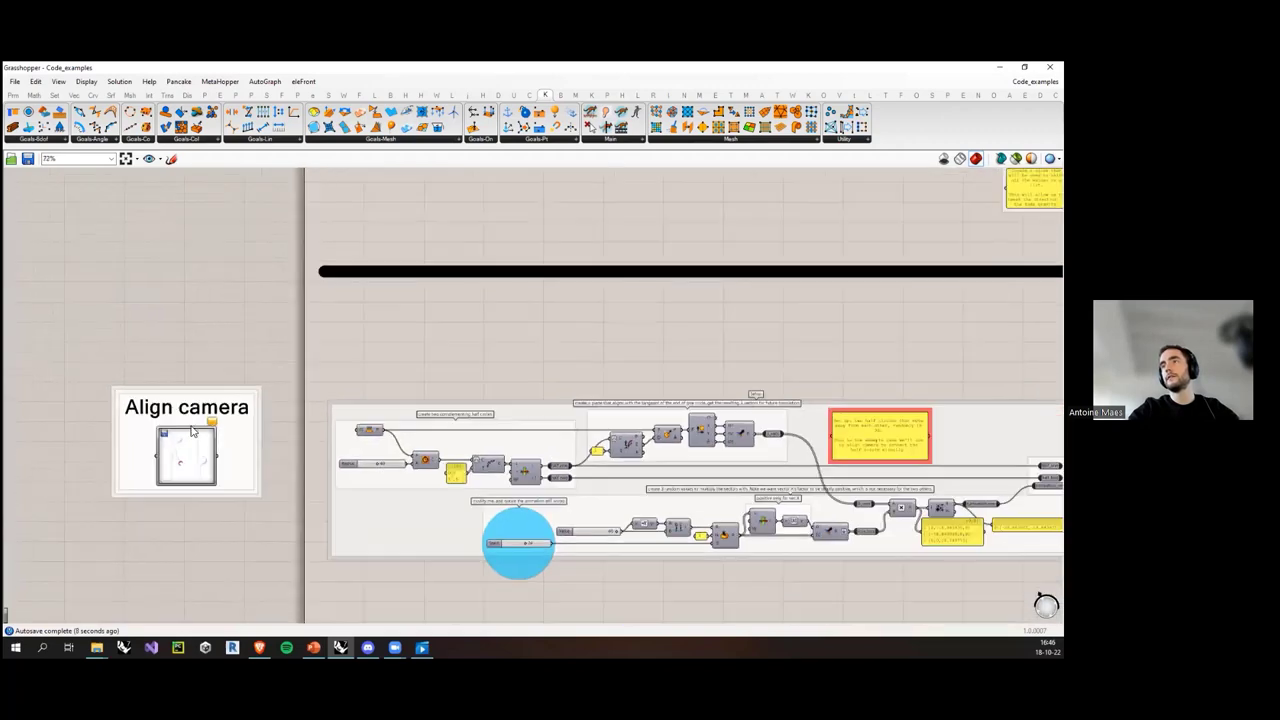
click(1035, 81)
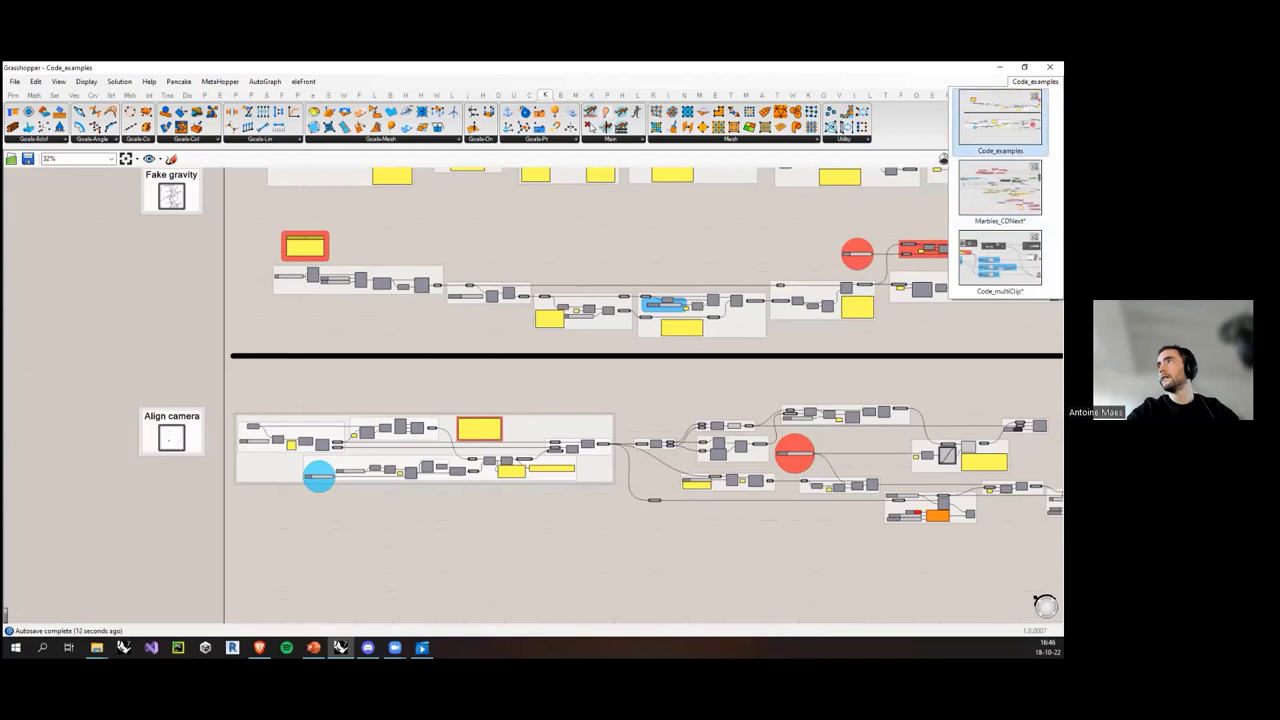
click(1000, 120)
mouse_move(1035, 81)
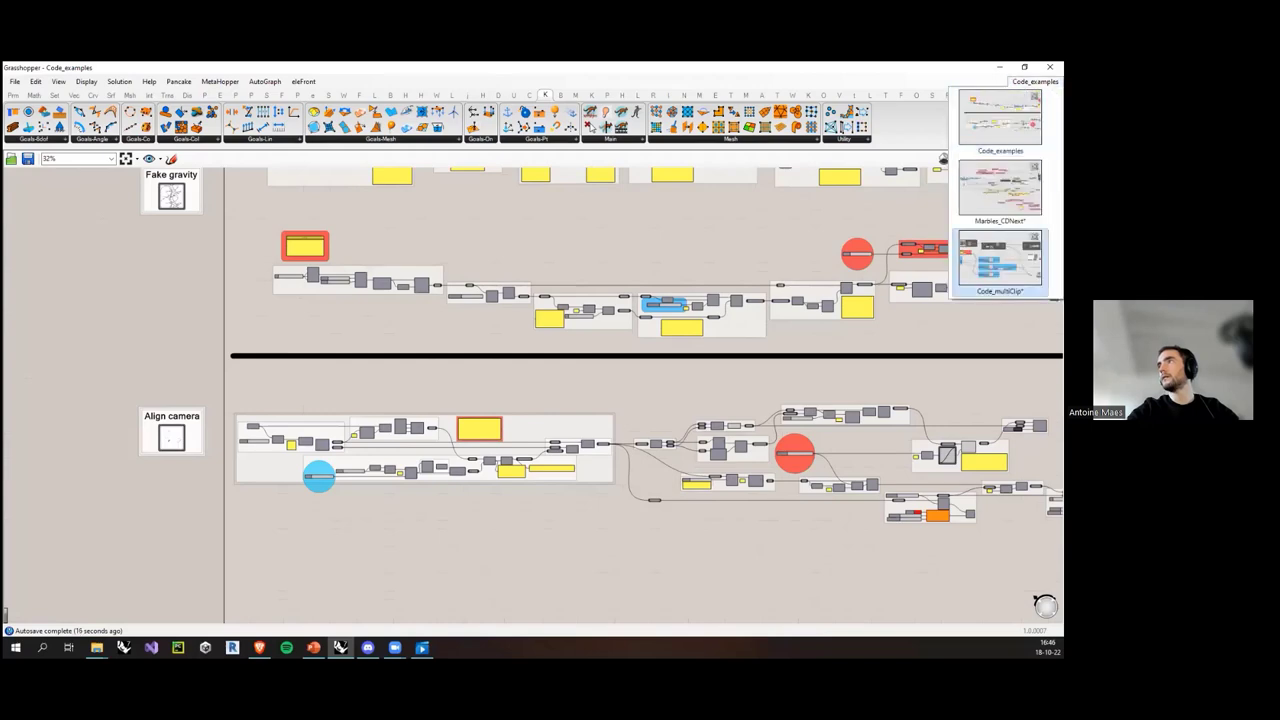
click(995, 263)
scroll(626, 392, down, 3)
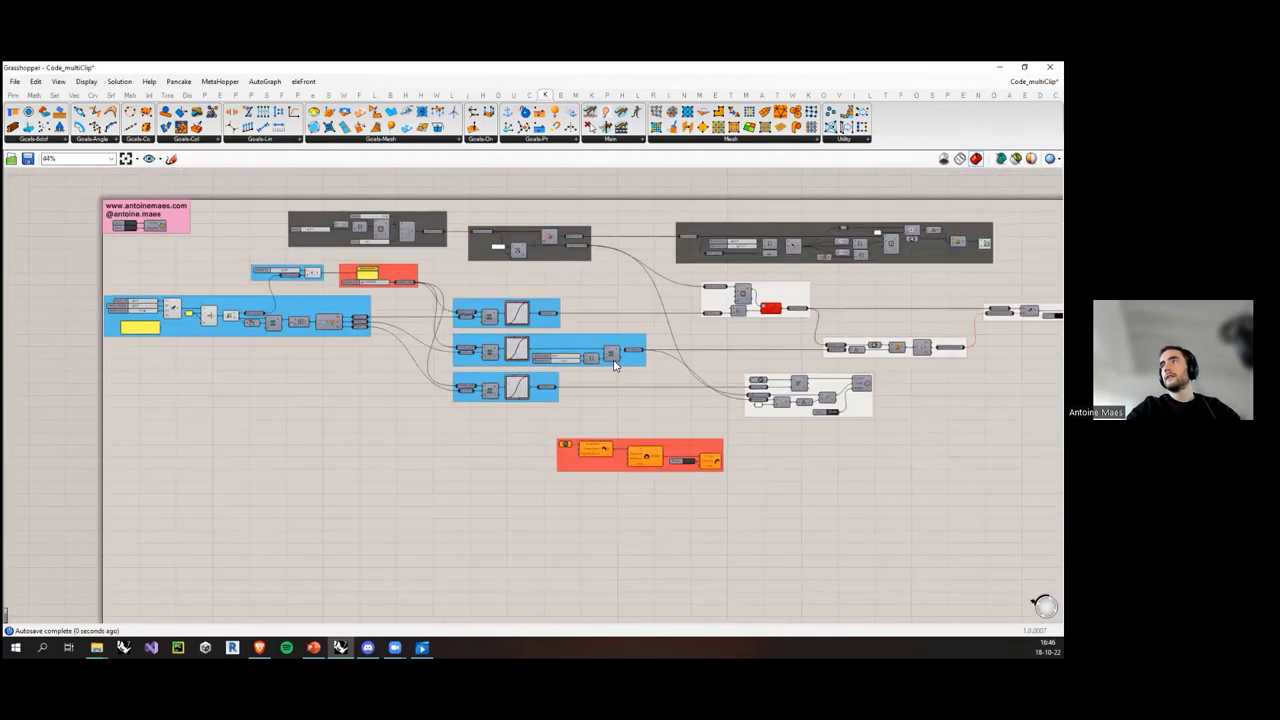
right_drag(507, 328, 512, 335)
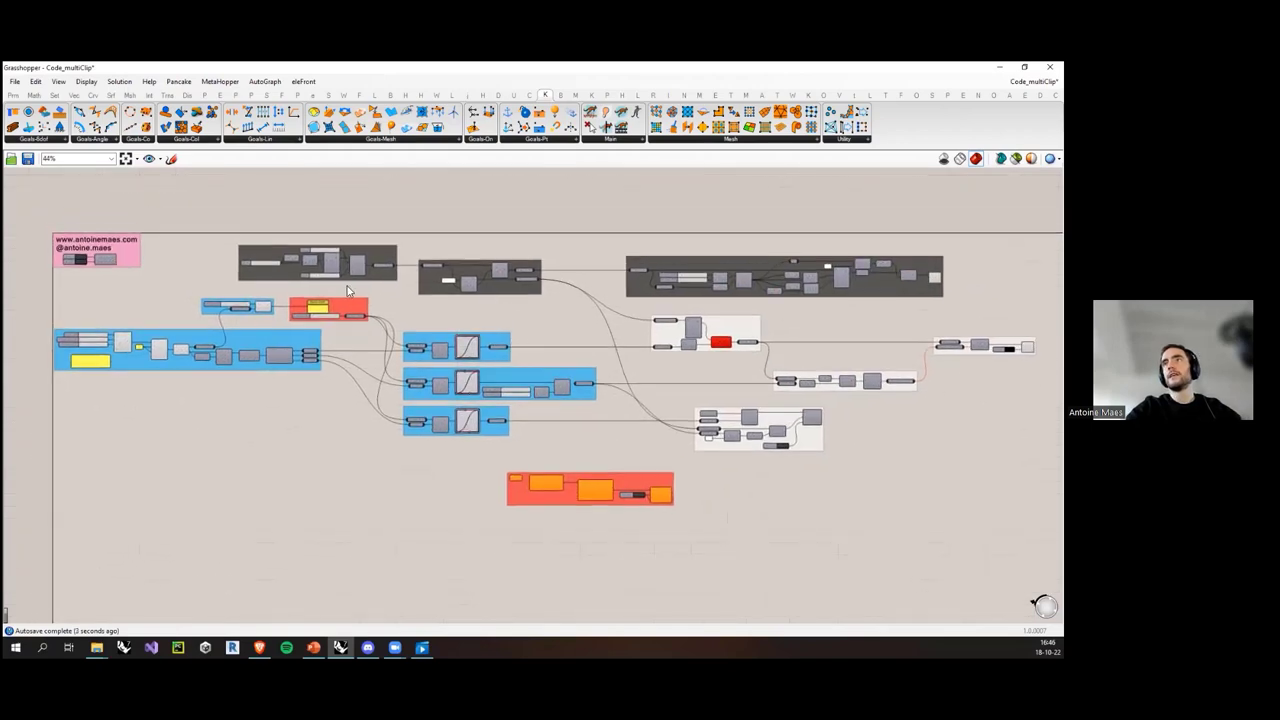
Step: Restore the Grasshopper window to its floating size beside the Rhino viewport and look over the whole multi-clip definition
double_click(381, 70)
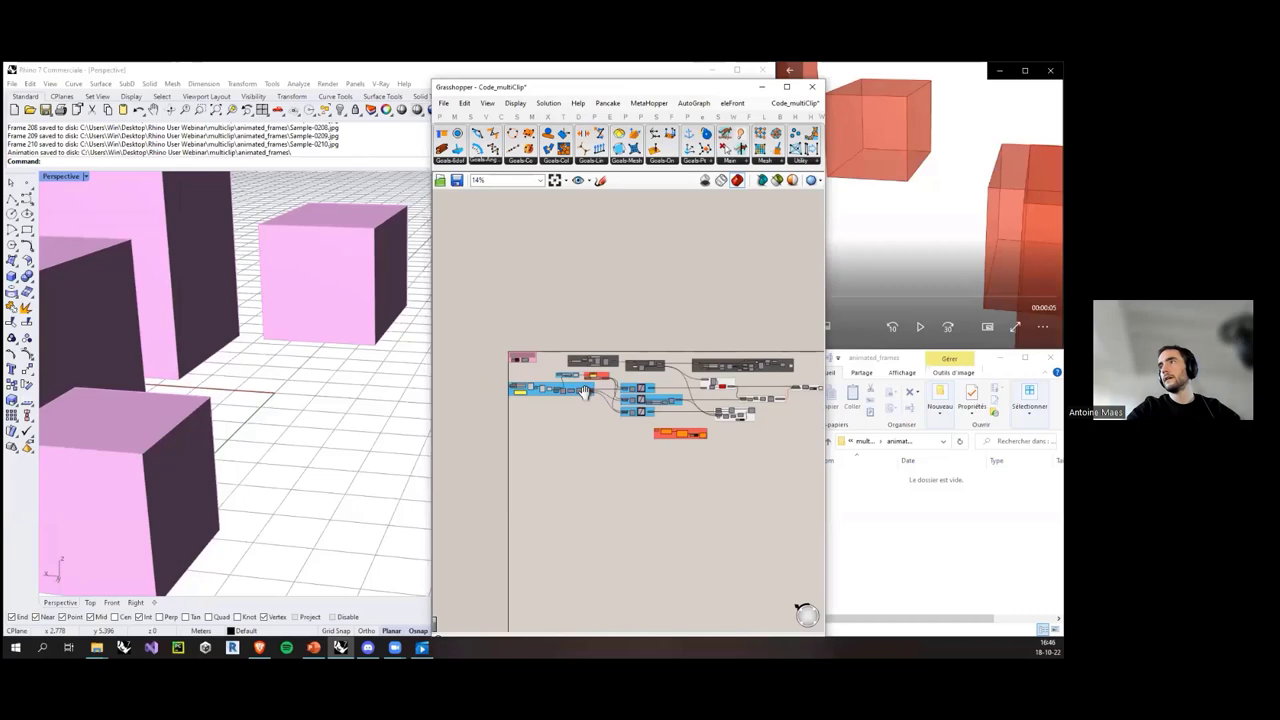
scroll(764, 384, up, 5)
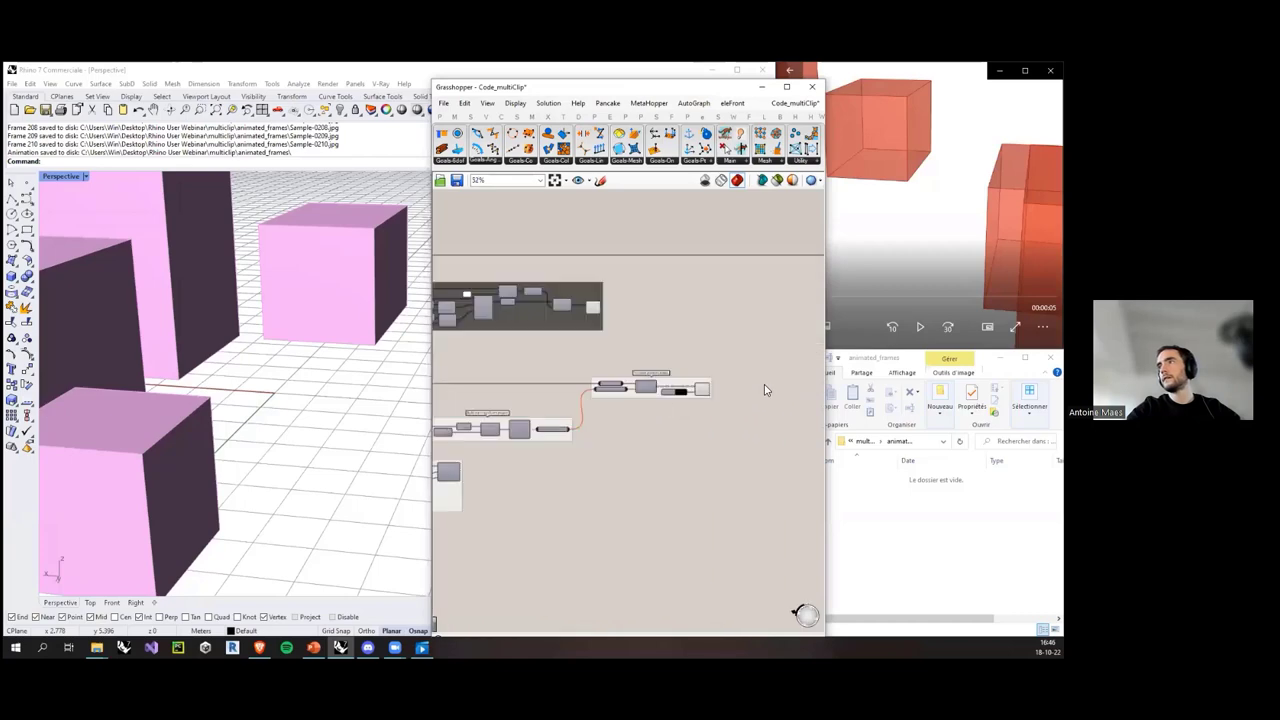
scroll(650, 383, down, 6)
right_drag(637, 377, 797, 334)
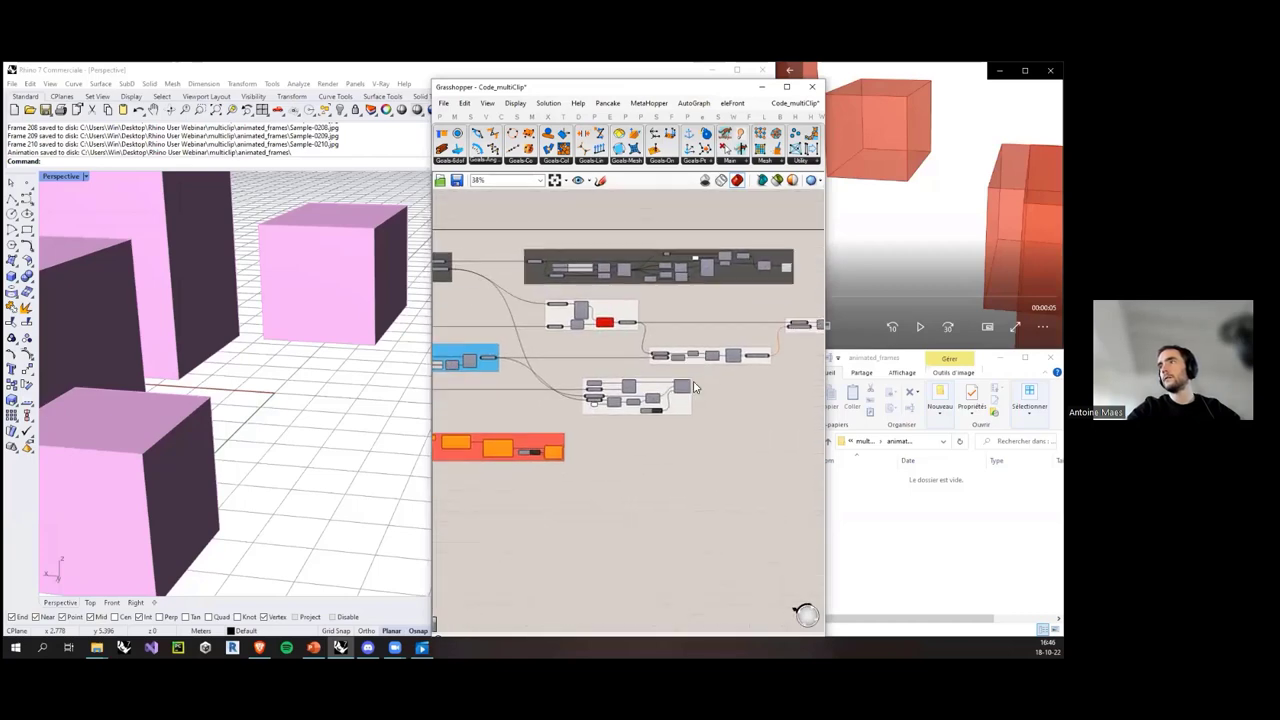
scroll(657, 408, up, 6)
scroll(690, 410, down, 6)
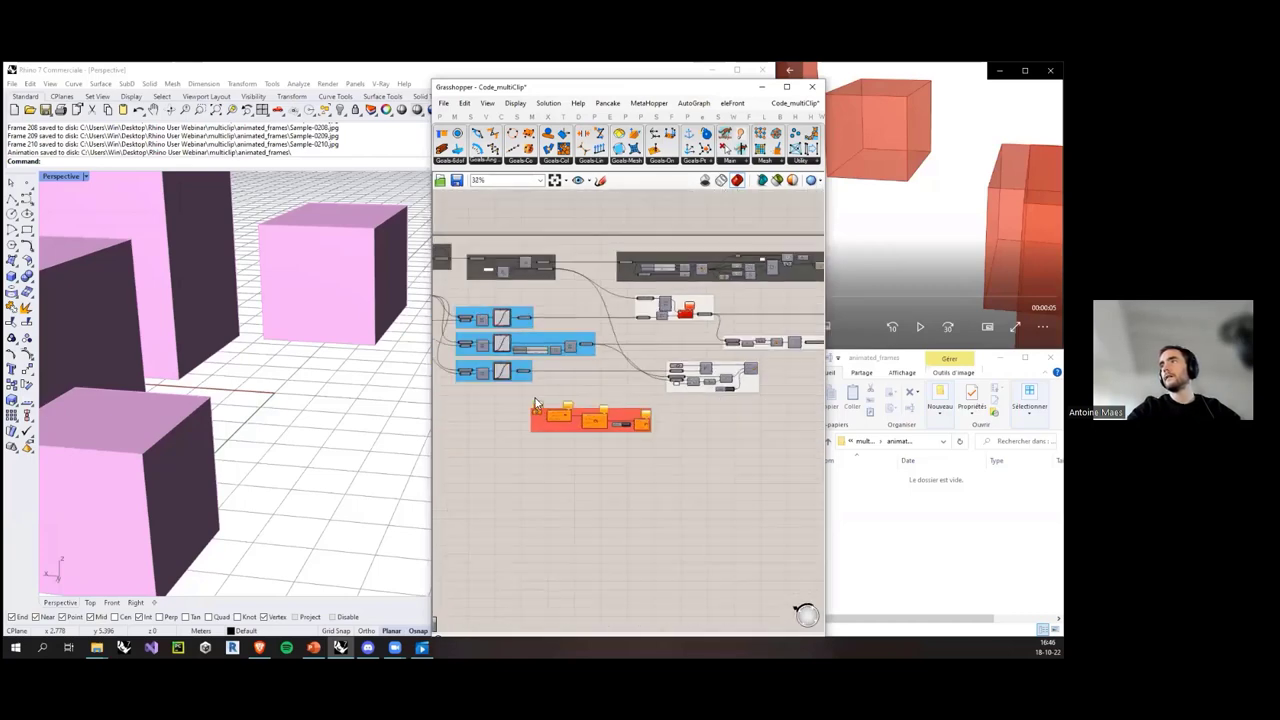
scroll(583, 347, up, 3)
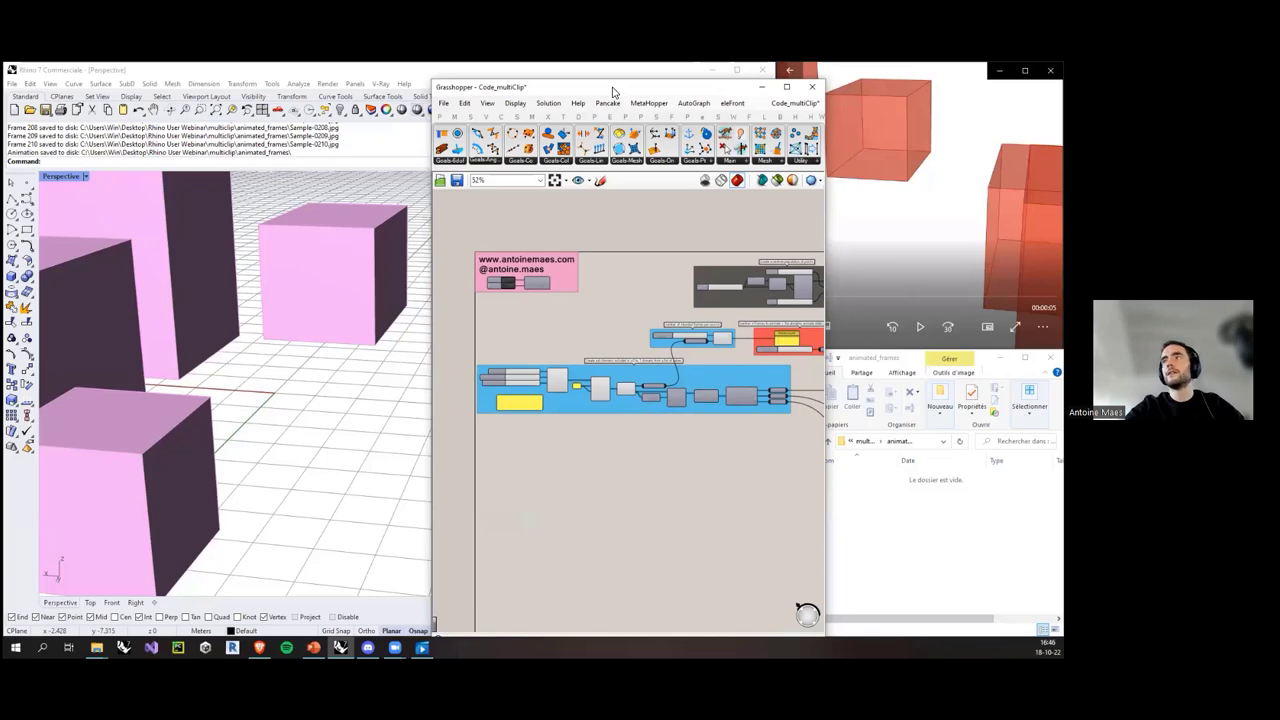
Step: Move the Grasshopper window over the Rhino viewport and inspect the script component in the group that moves the camera
drag(613, 91, 477, 115)
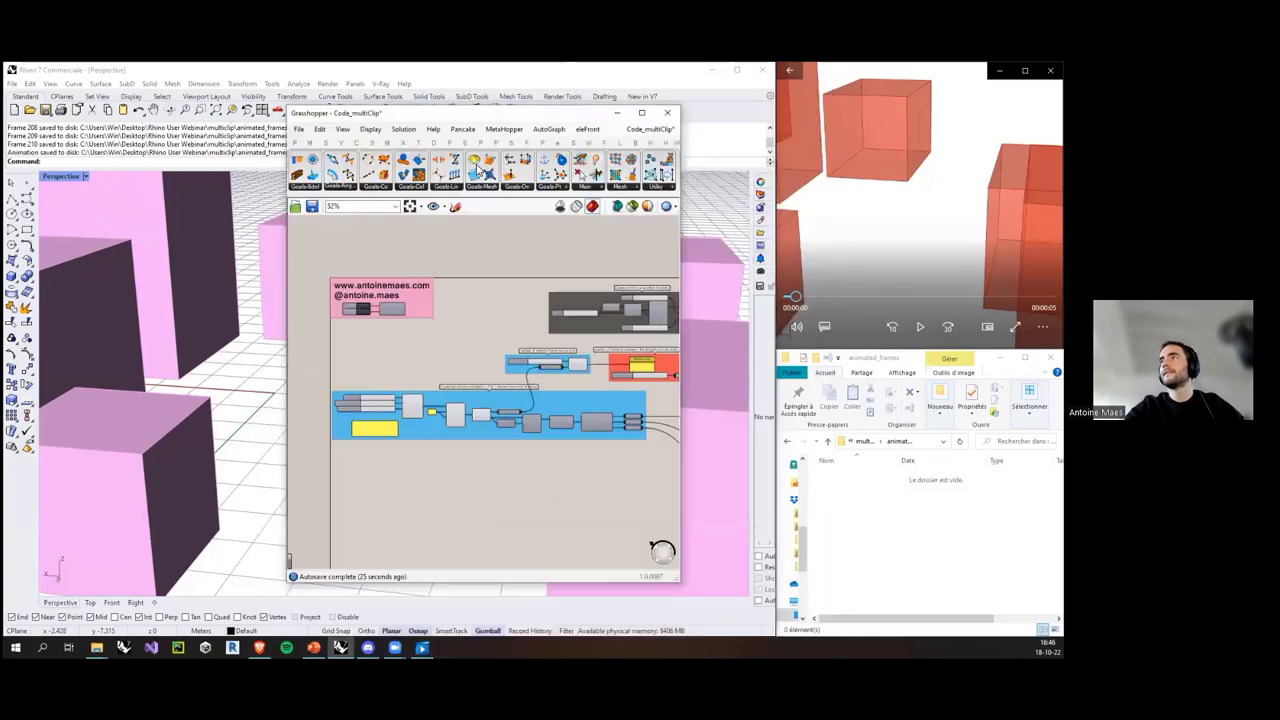
scroll(434, 292, down, 4)
right_drag(560, 375, 416, 359)
scroll(617, 387, up, 8)
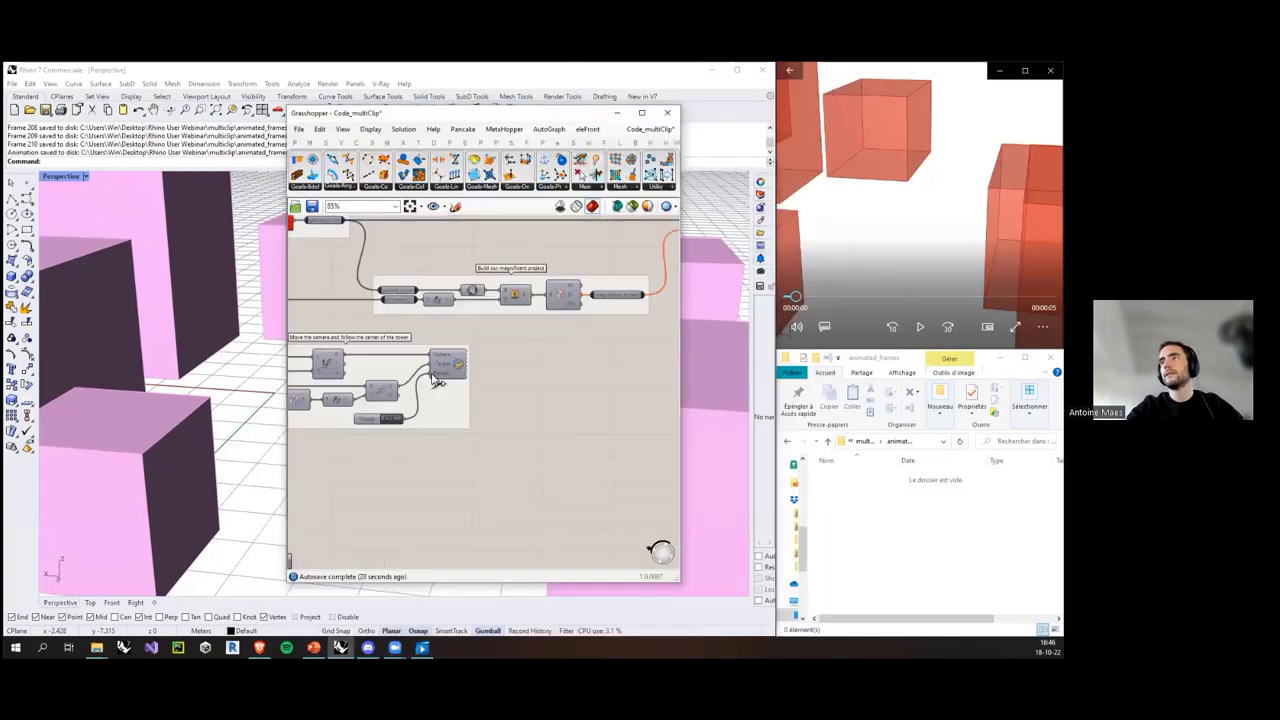
mouse_move(465, 368)
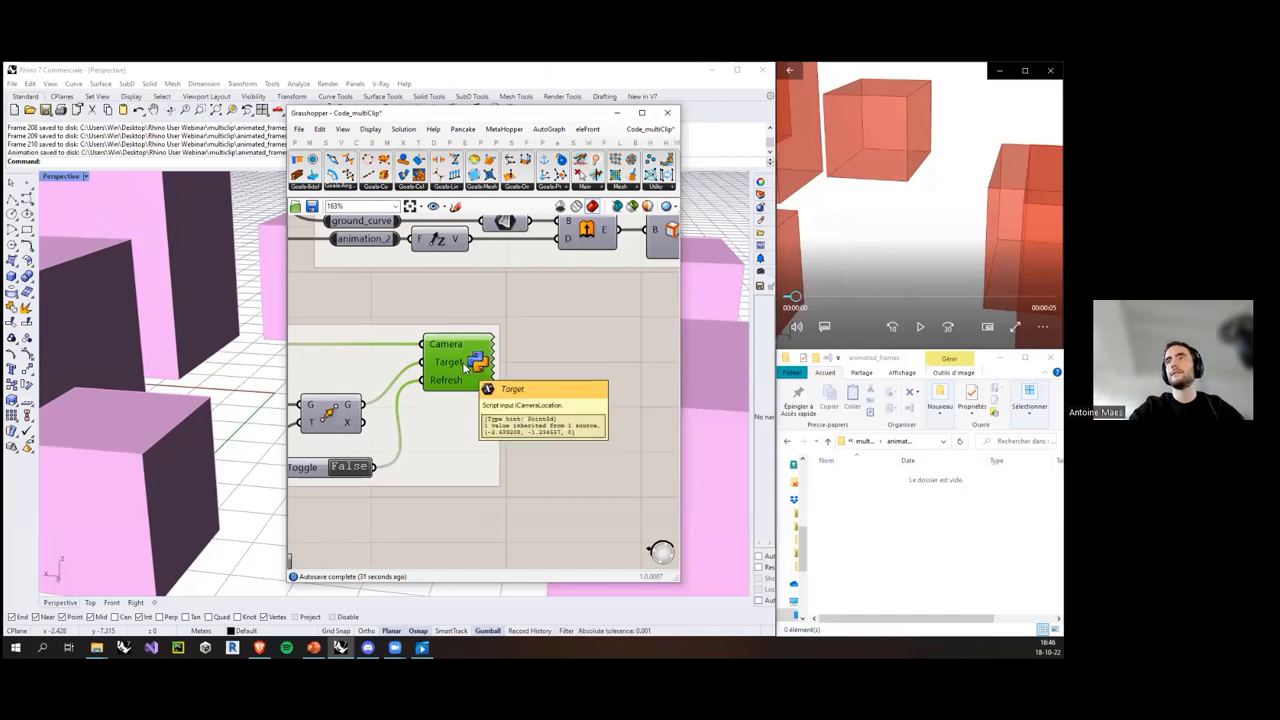
scroll(545, 412, down, 3)
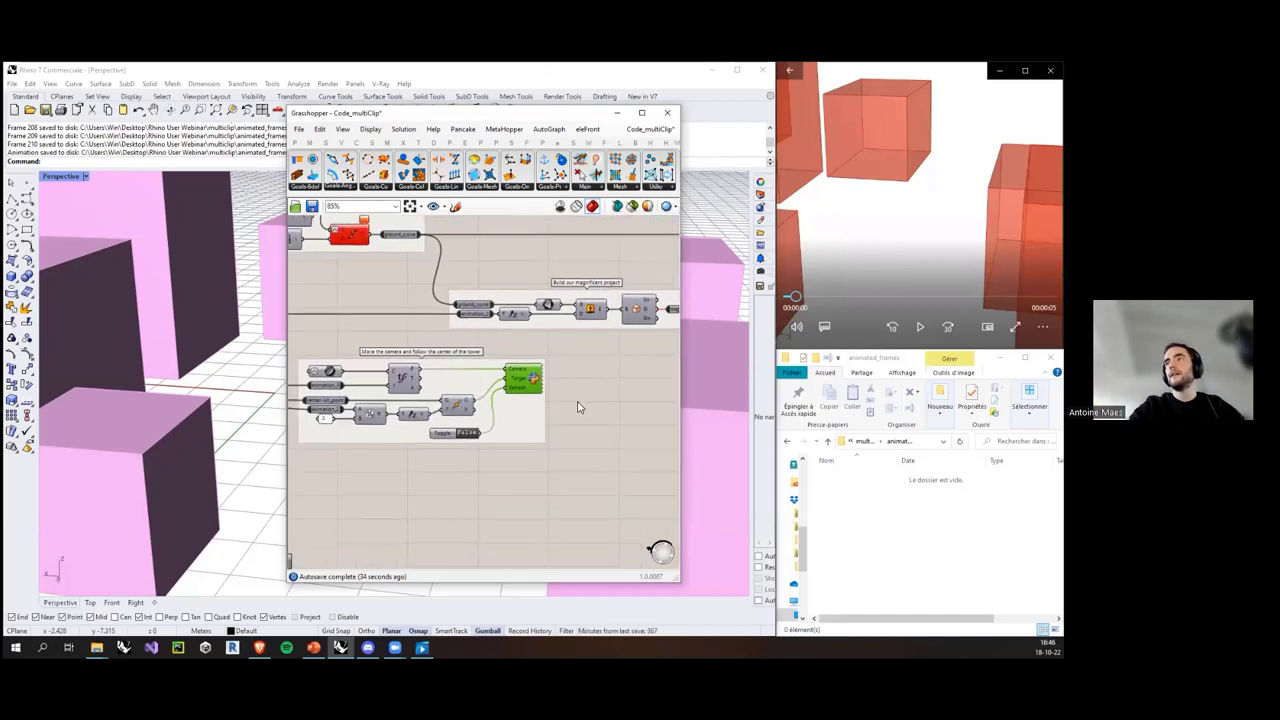
click(577, 407)
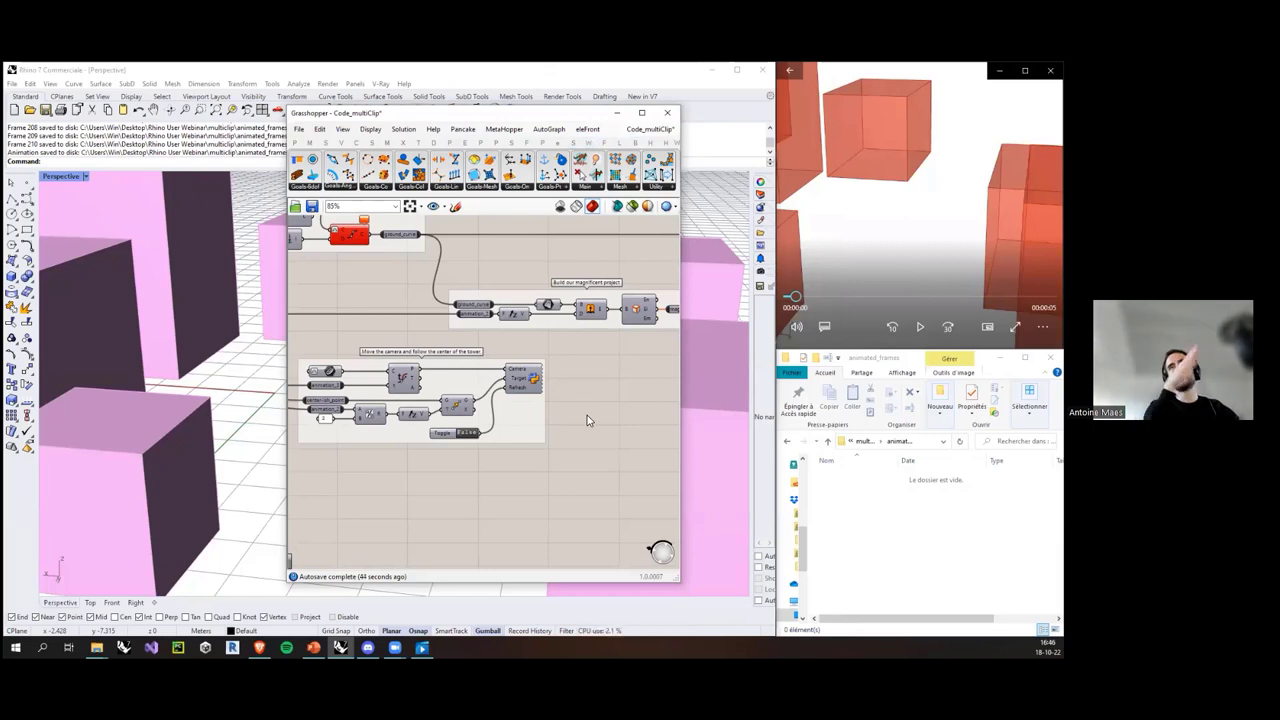
scroll(595, 412, down, 6)
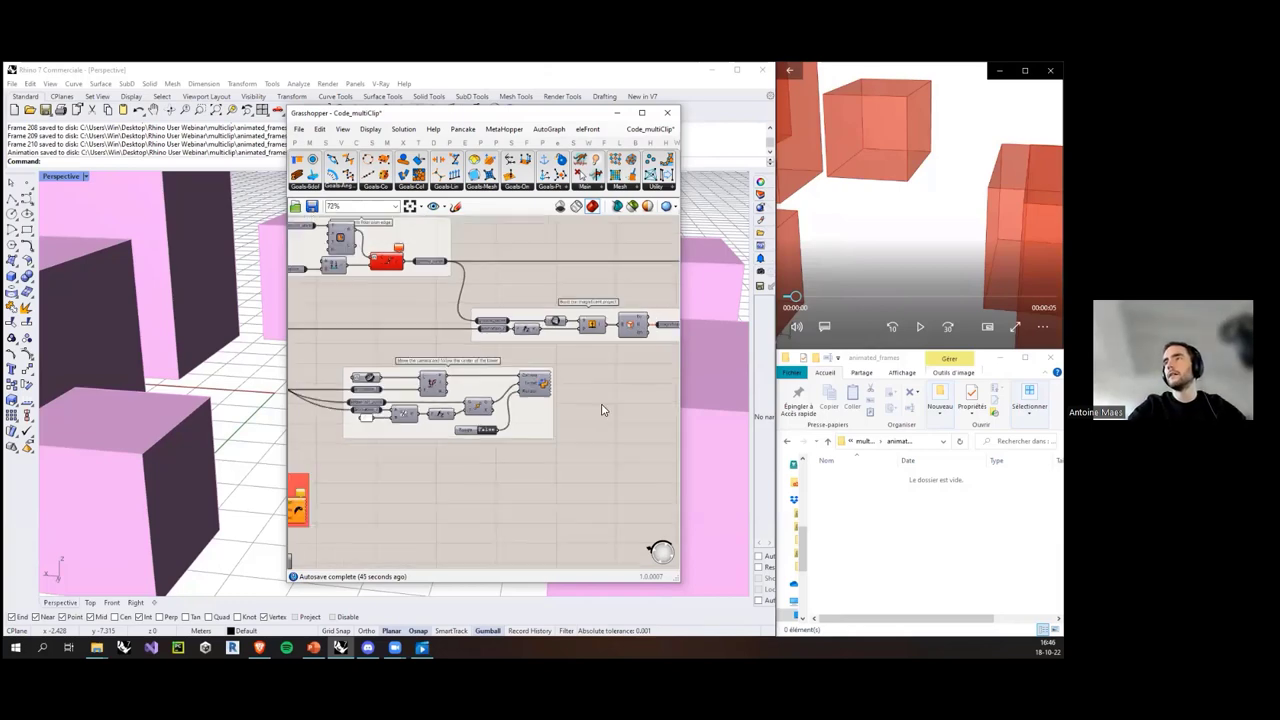
Step: Maximize the Grasshopper window and select all components inside the three dark grey groups
click(641, 112)
scroll(413, 348, up, 3)
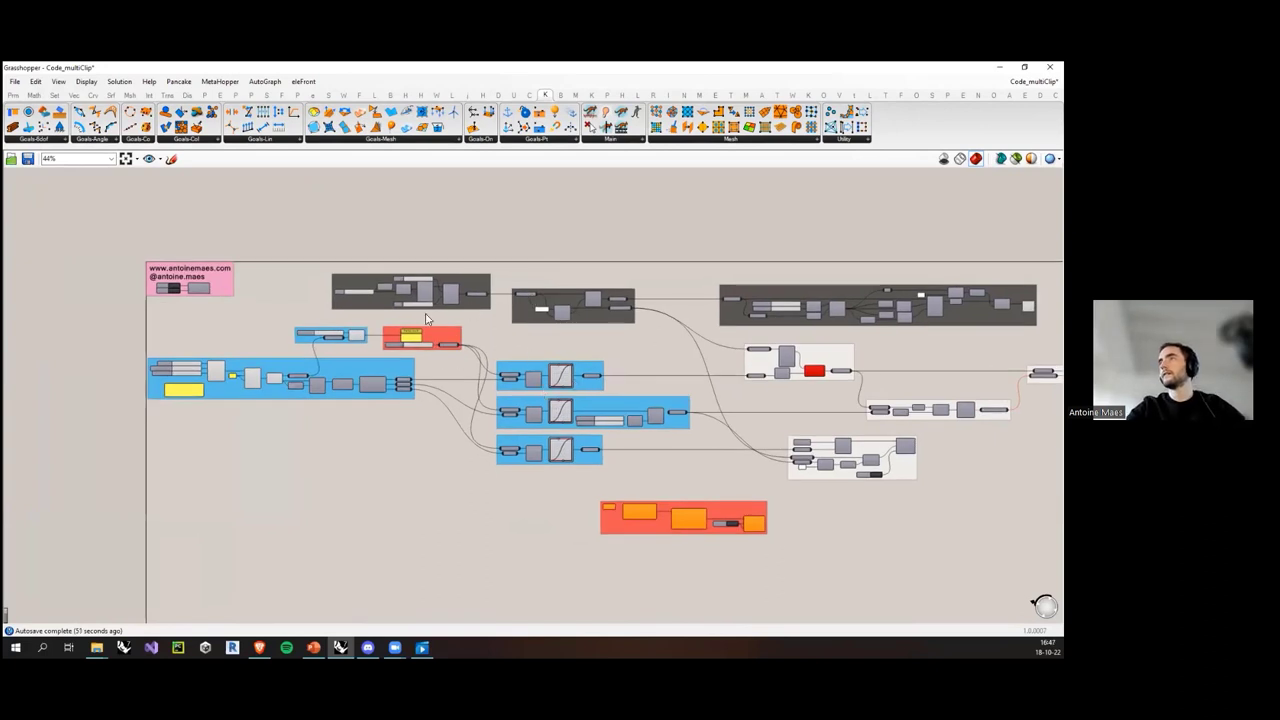
right_drag(737, 411, 673, 403)
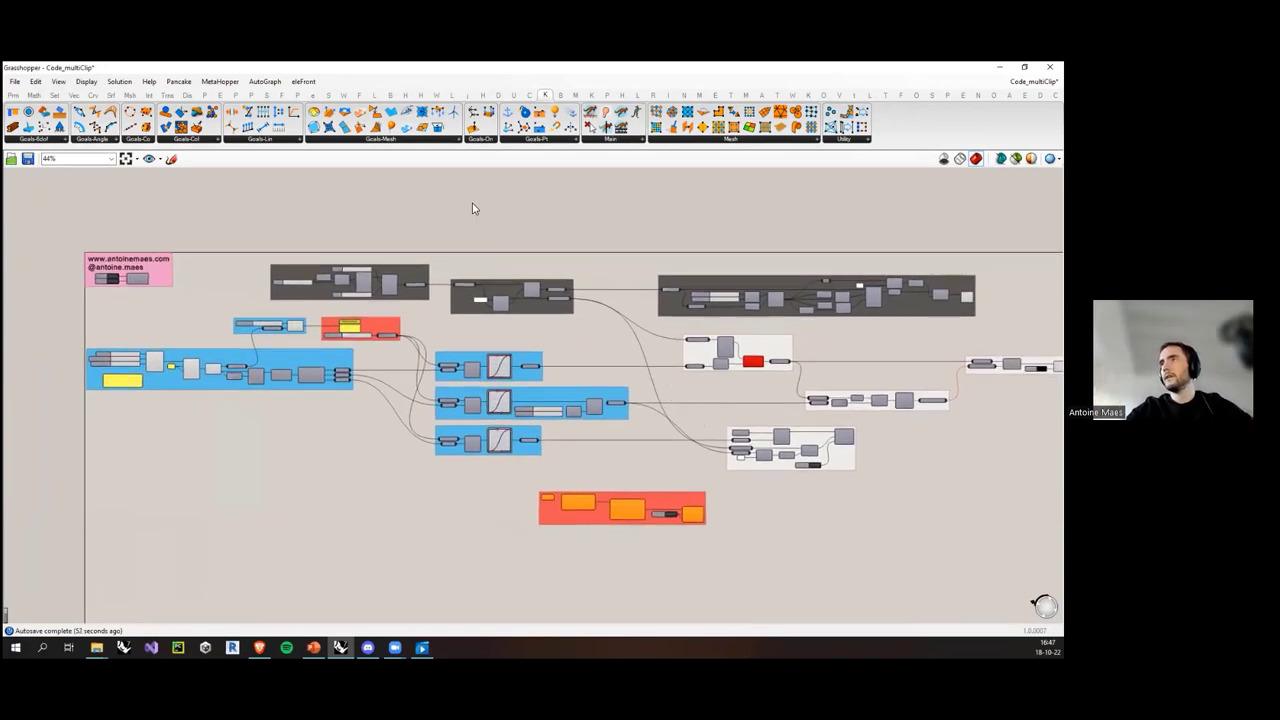
drag(244, 246, 1021, 315)
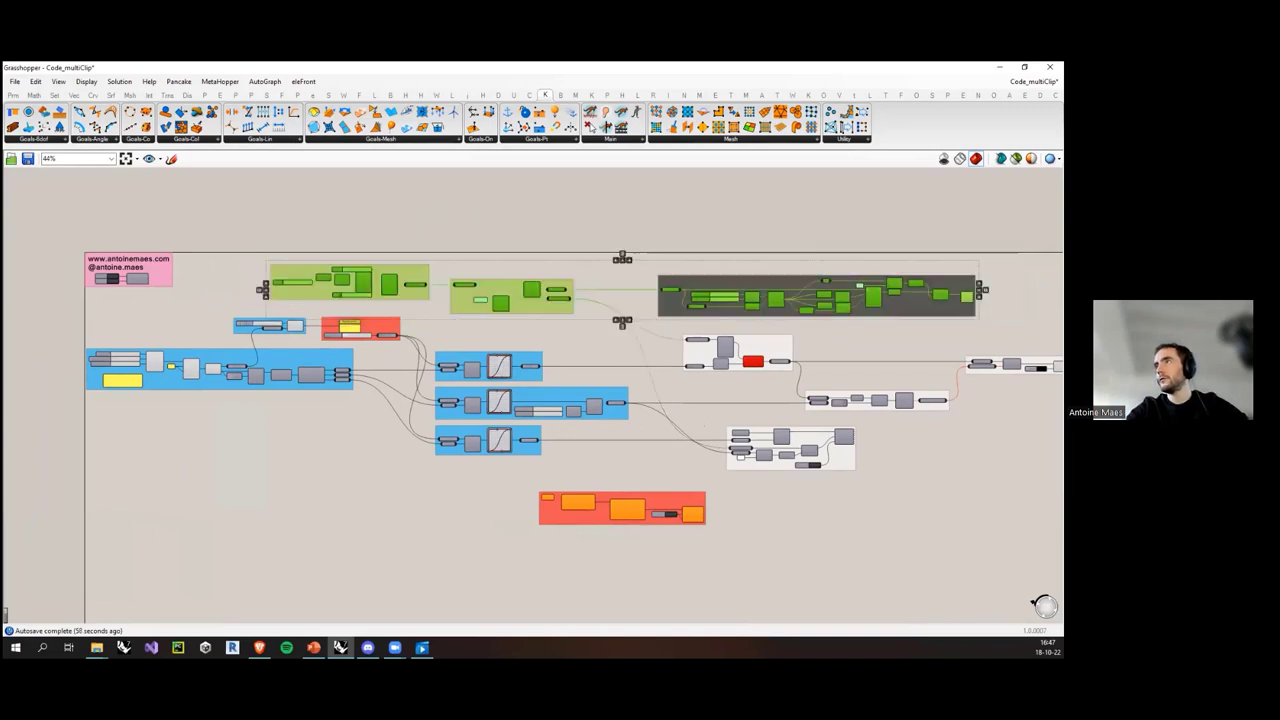
Step: Restore the floating Grasshopper window and reorient the Perspective view to look down on all the pink boxes
double_click(815, 67)
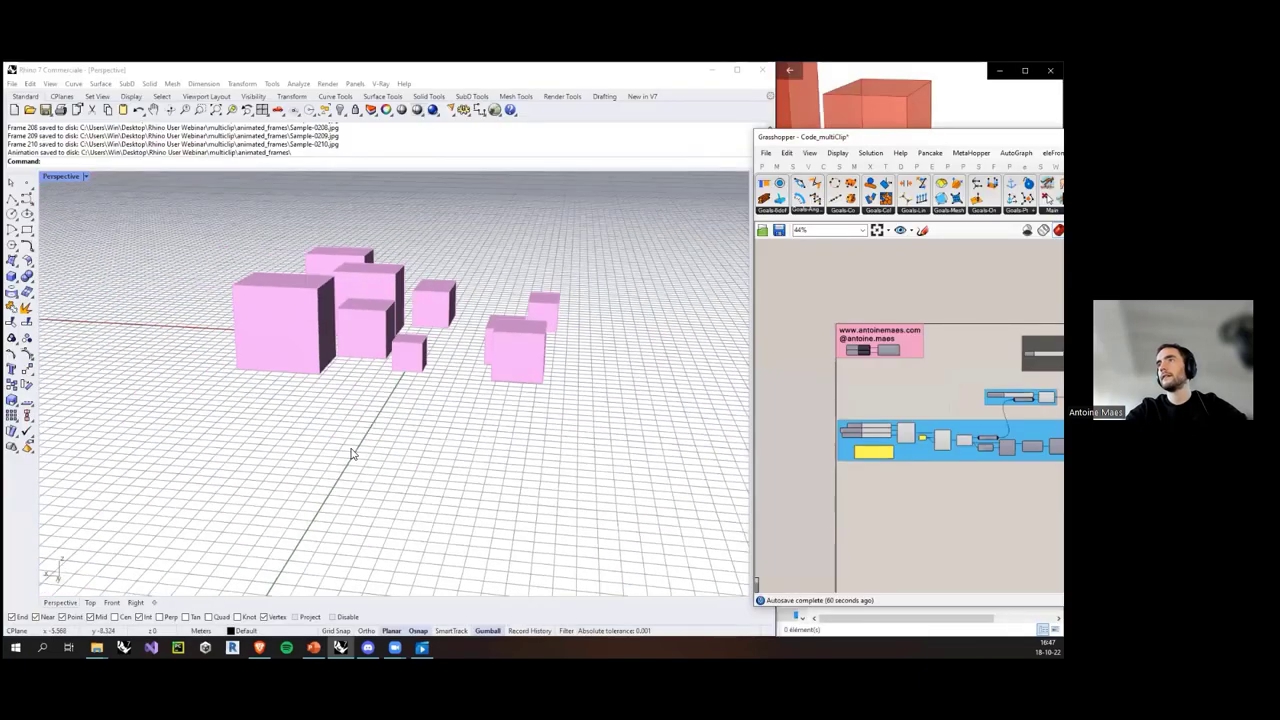
right_drag(349, 304, 363, 323)
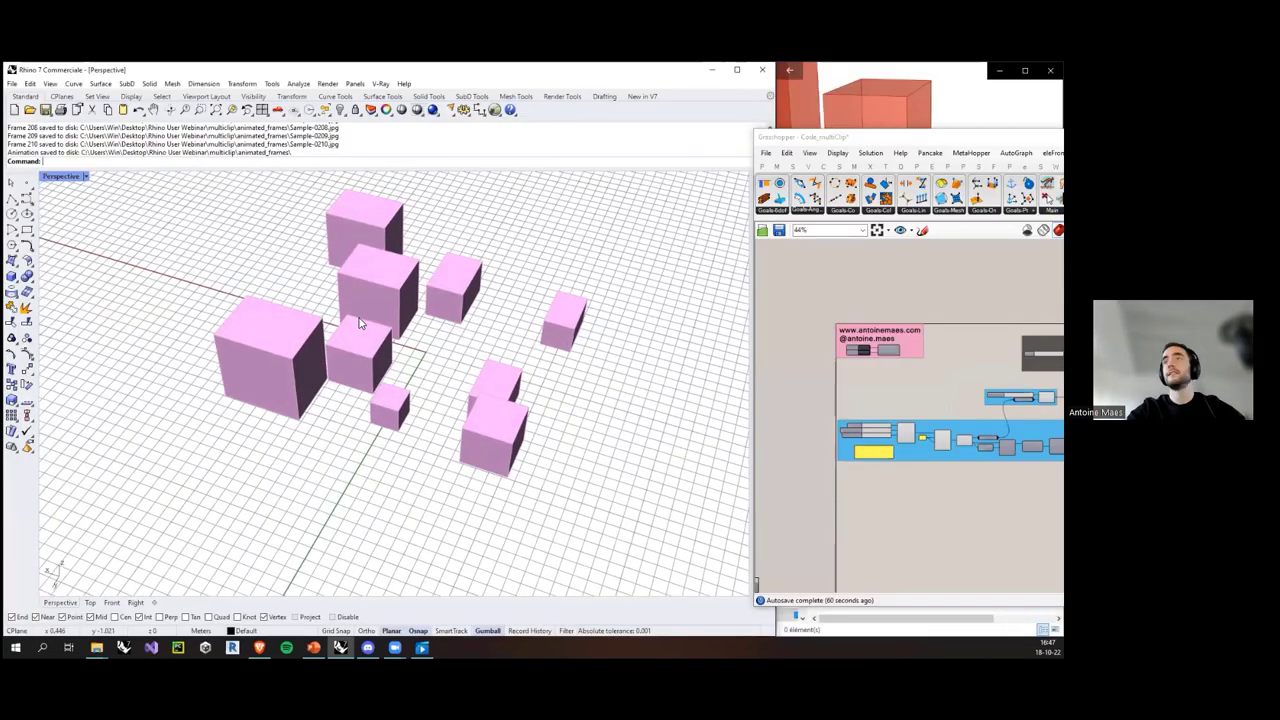
right_drag(454, 334, 771, 431)
scroll(425, 340, down, 2)
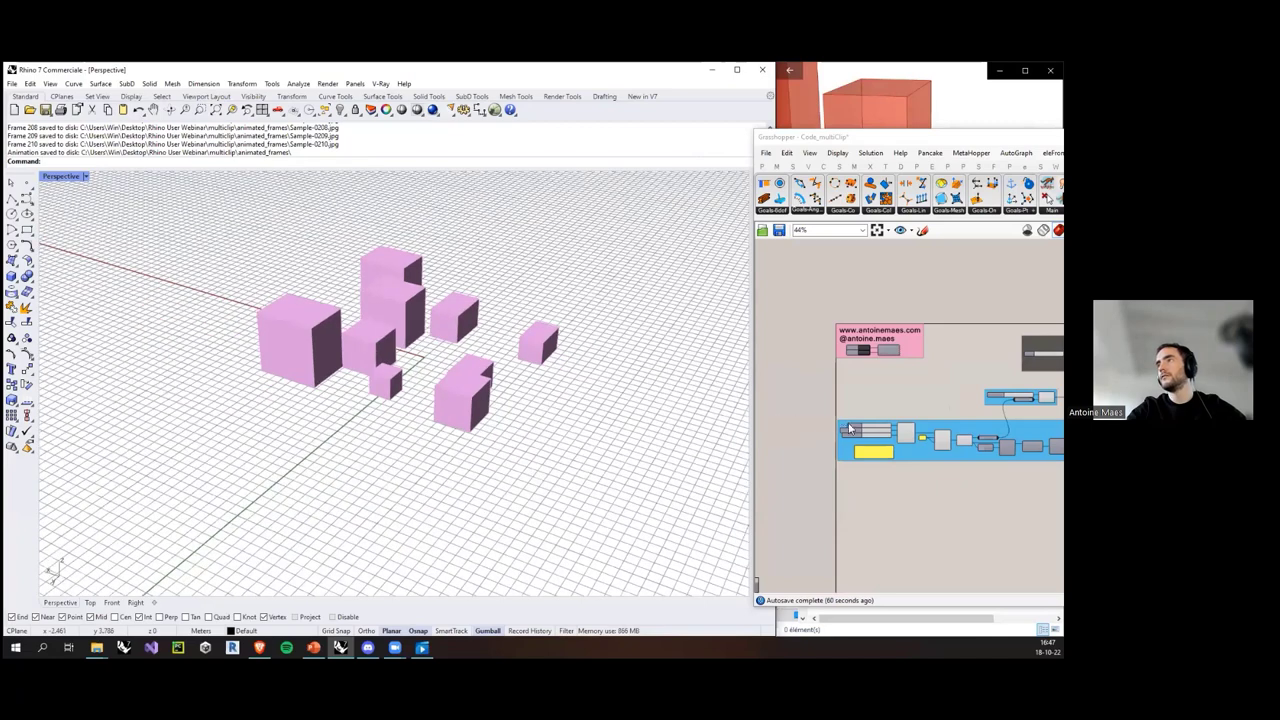
scroll(515, 340, up, 2)
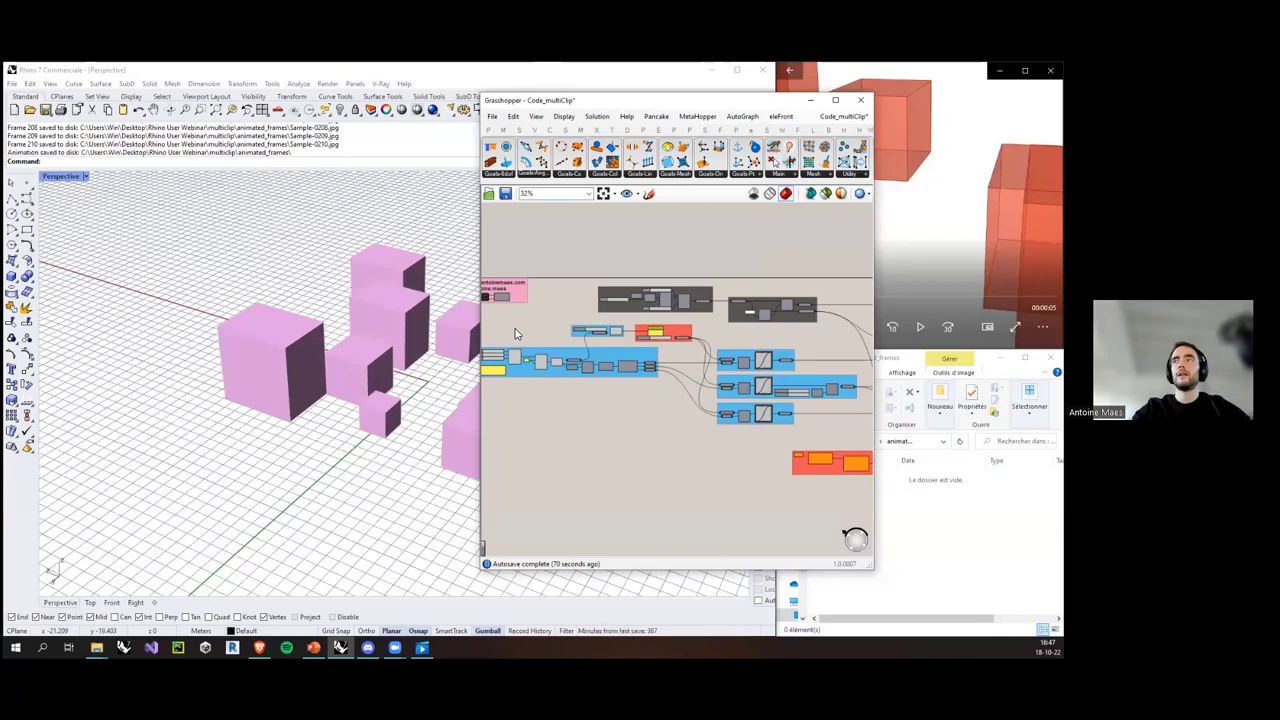
Step: Examine the clip duration sliders, the intended frames-per-second group and the frame count panel above the Animate_me slider
scroll(547, 396, up, 5)
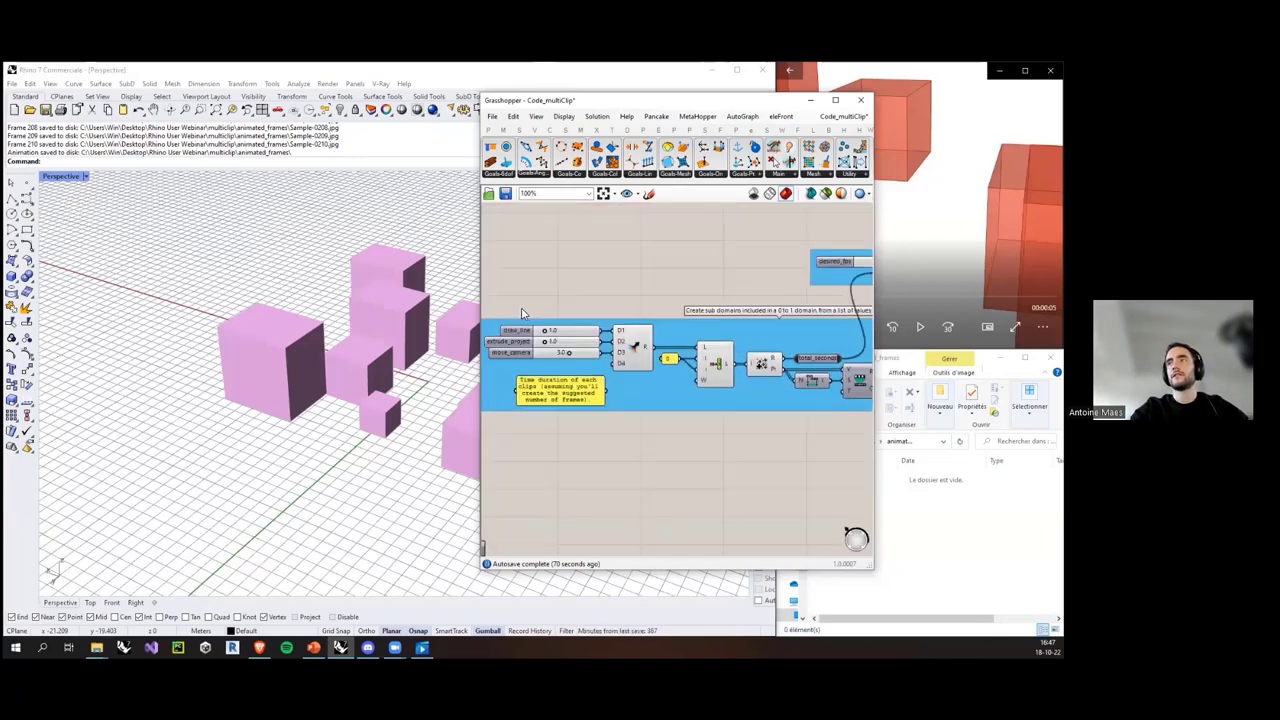
drag(491, 308, 566, 289)
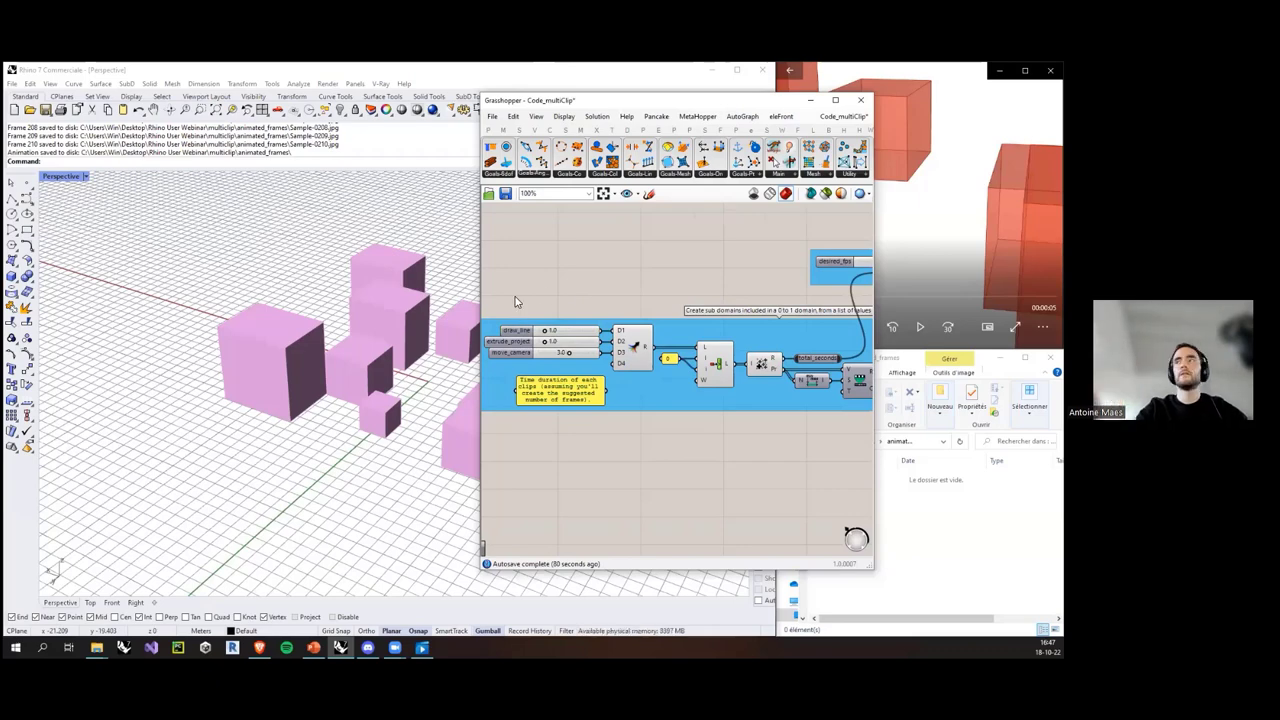
click(556, 343)
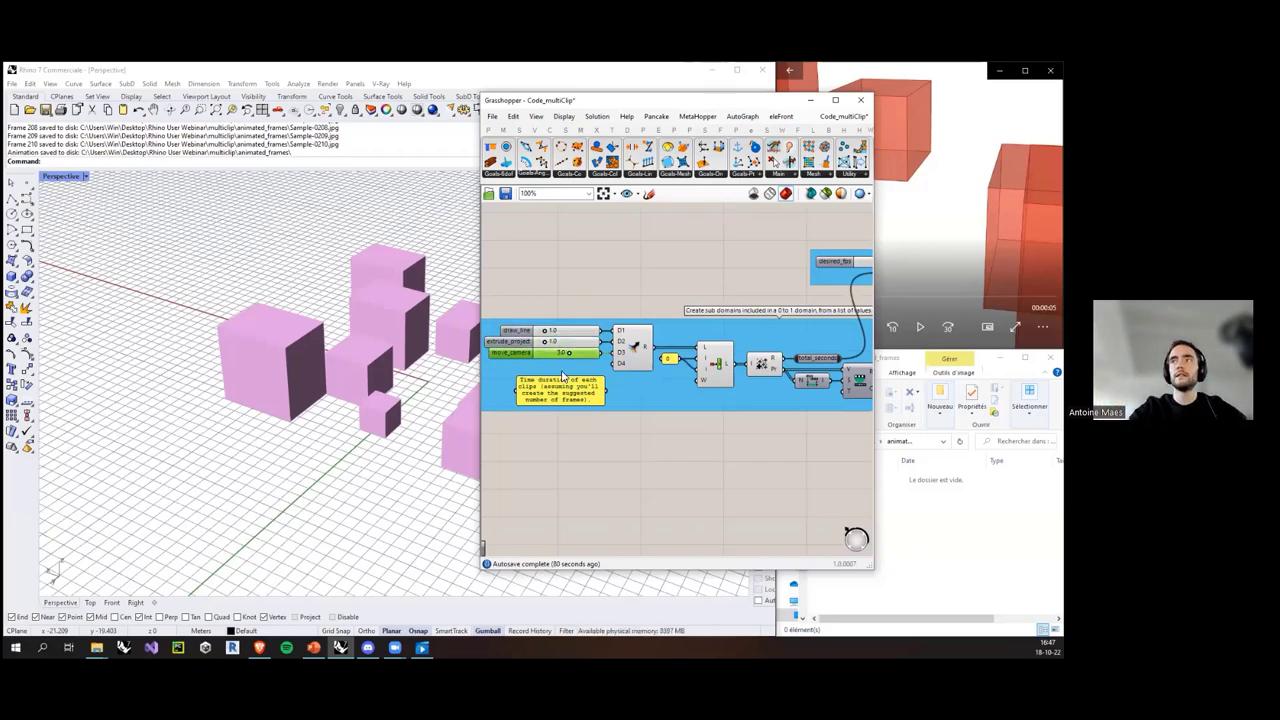
scroll(619, 445, down, 5)
scroll(586, 377, up, 5)
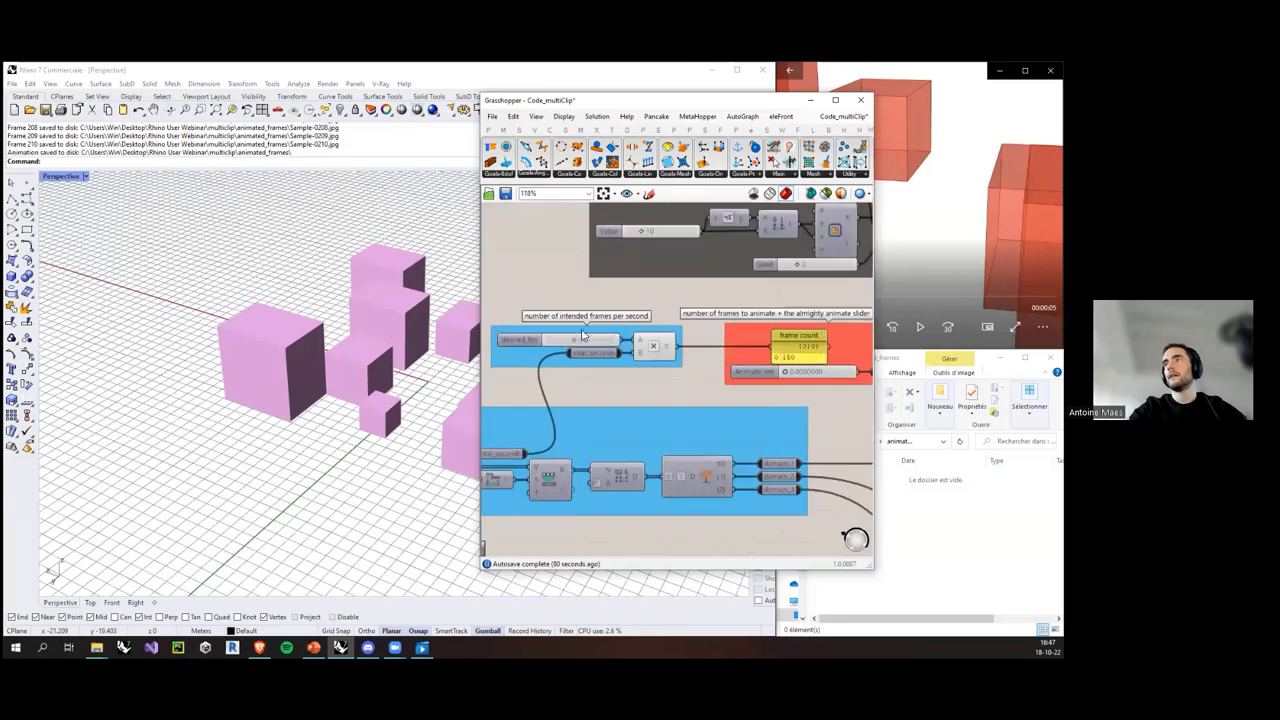
scroll(640, 352, down, 2)
scroll(643, 354, up, 3)
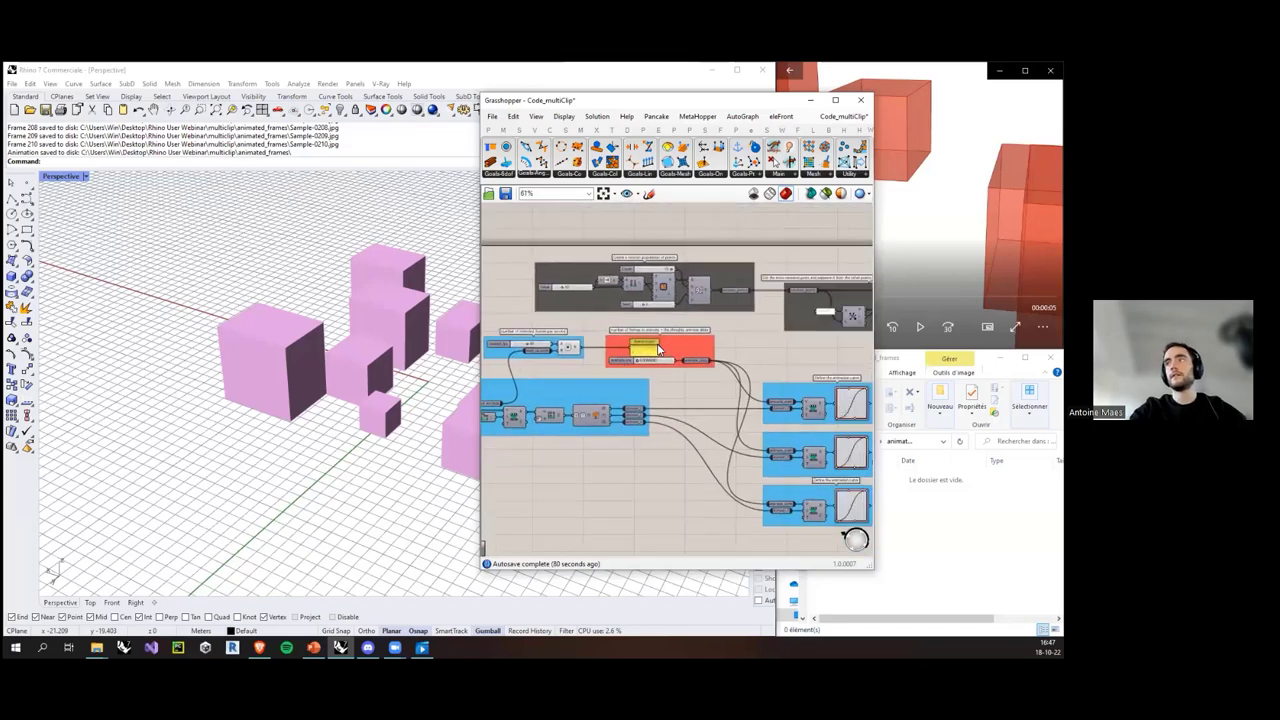
click(617, 357)
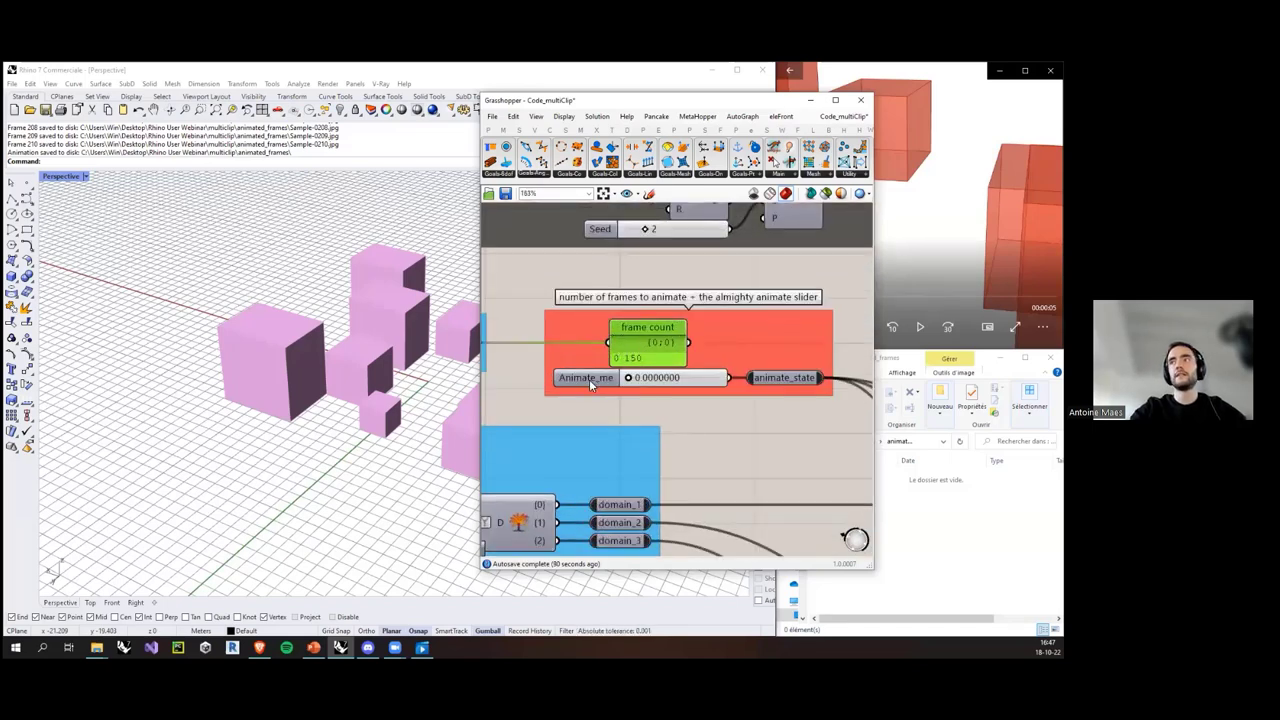
Step: Examine the three blue groups that define the animation curve of each clip
scroll(634, 391, down, 3)
scroll(635, 391, down, 2)
right_drag(635, 391, 523, 368)
scroll(540, 362, down, 1)
scroll(690, 422, up, 3)
right_drag(499, 281, 514, 256)
drag(513, 260, 768, 492)
click(771, 487)
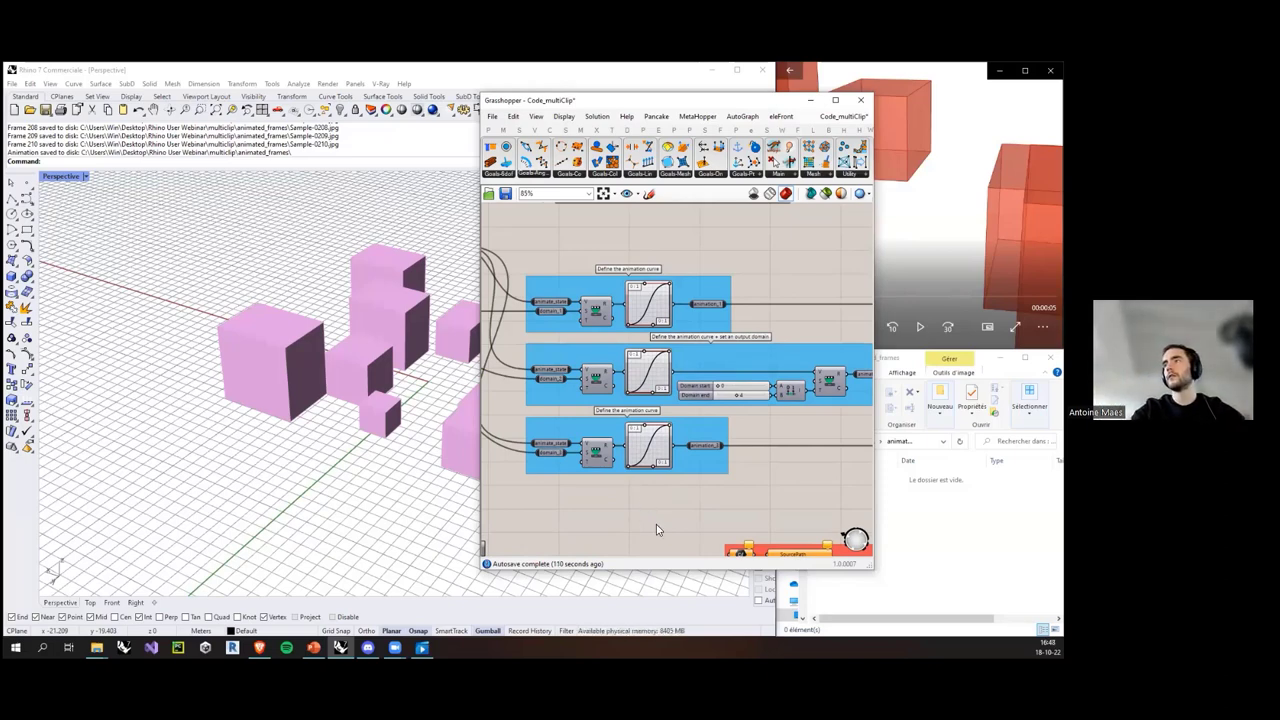
Step: Examine the light groups fed by the animation curves, including the project-building and camera-movement groups
scroll(656, 524, down, 4)
right_drag(698, 323, 517, 307)
scroll(517, 307, down, 2)
drag(512, 298, 820, 414)
click(739, 429)
scroll(552, 363, up, 2)
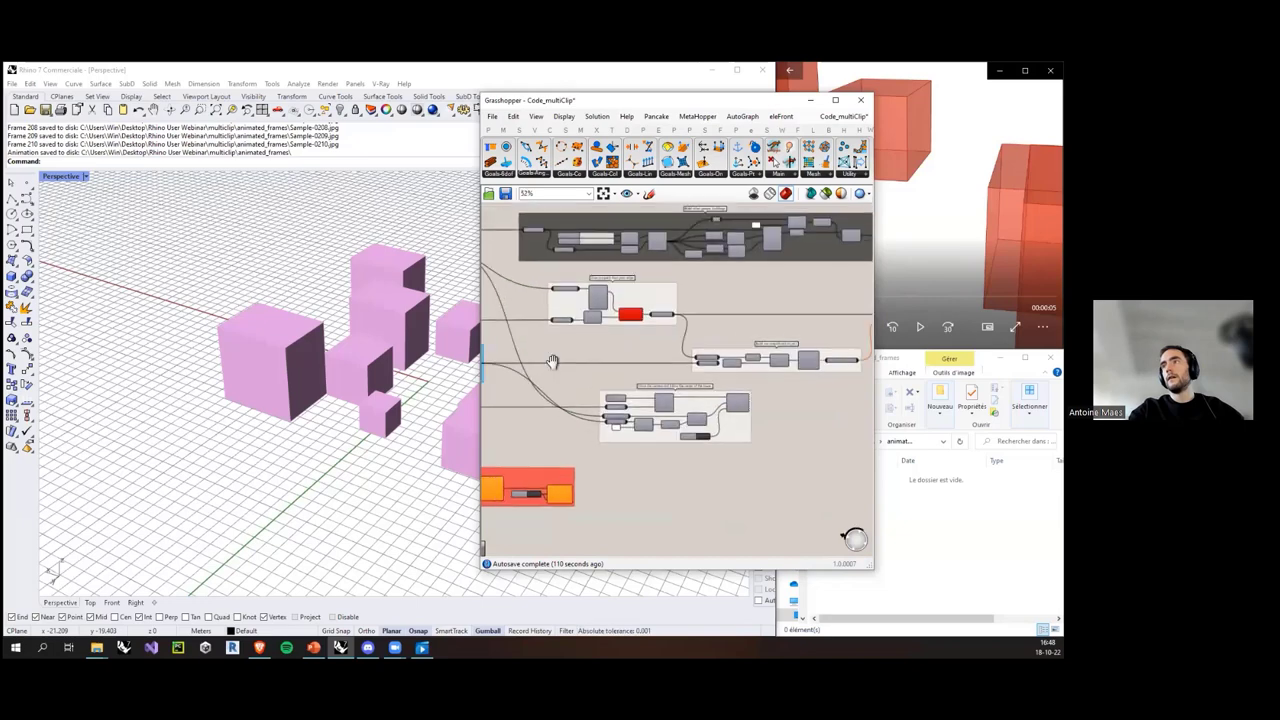
right_drag(539, 375, 675, 388)
scroll(667, 393, down, 2)
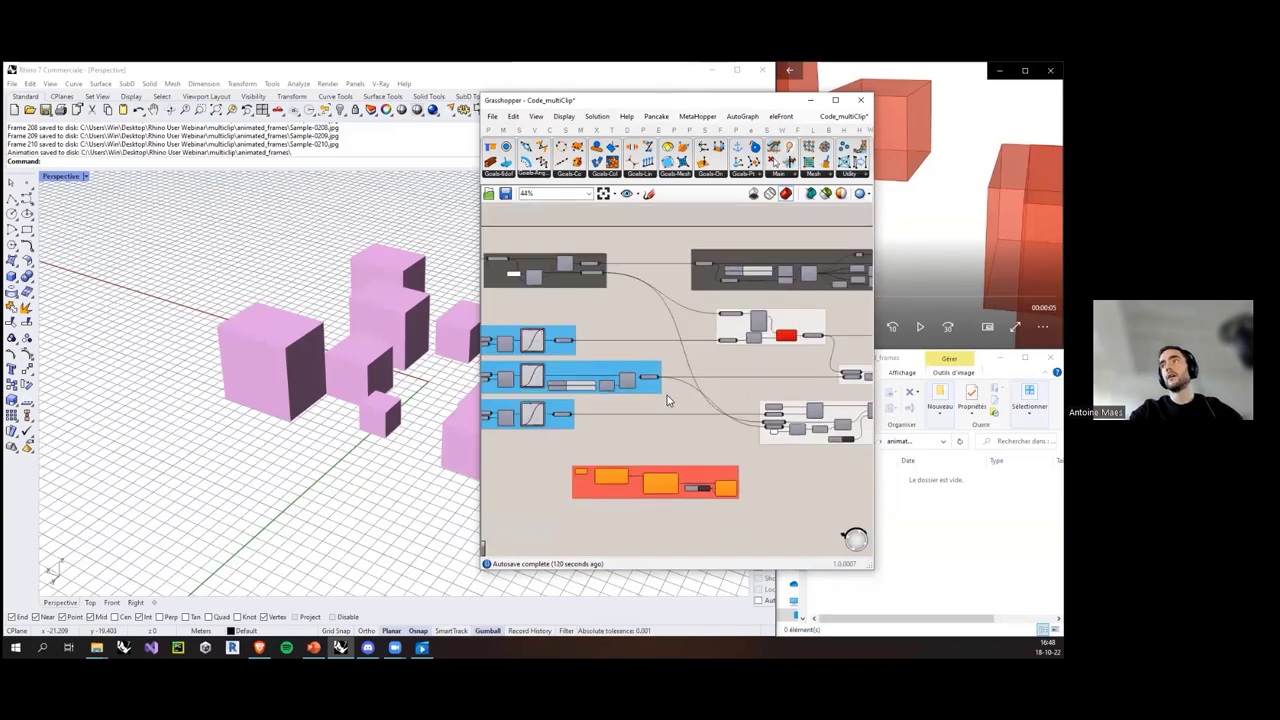
scroll(491, 307, up, 1)
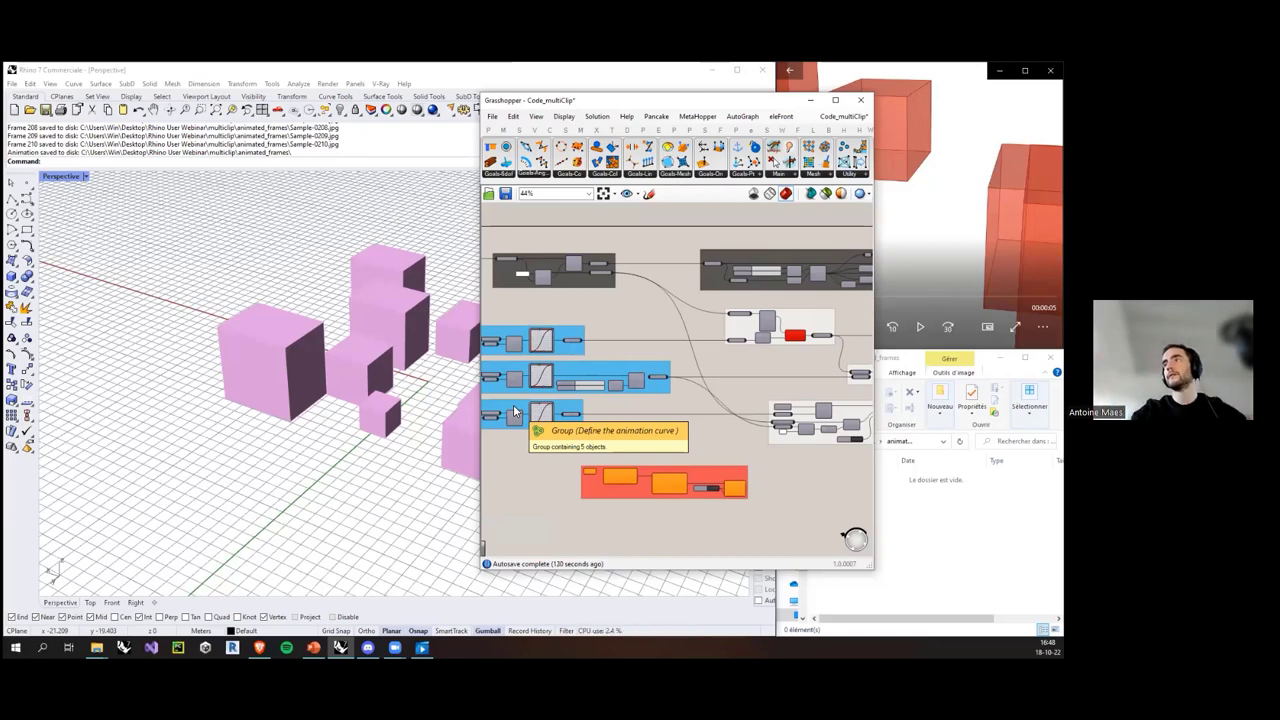
right_drag(718, 437, 572, 418)
scroll(572, 418, down, 1)
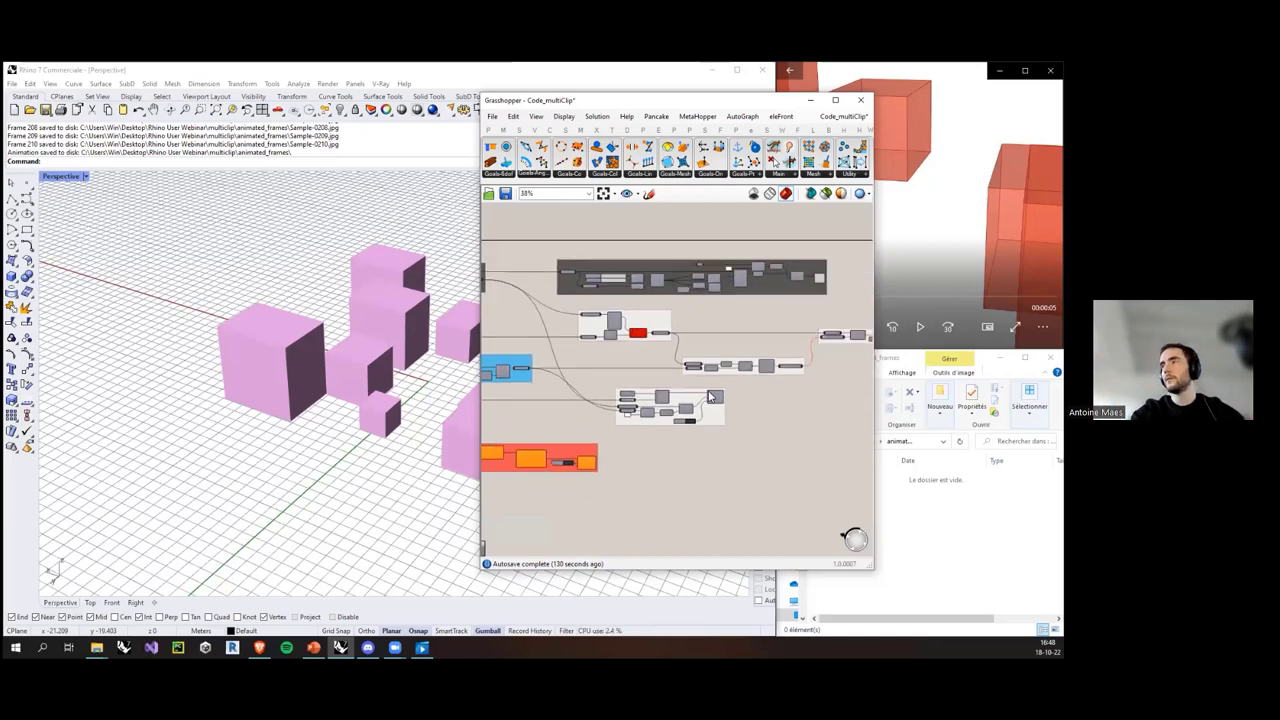
right_drag(704, 390, 627, 407)
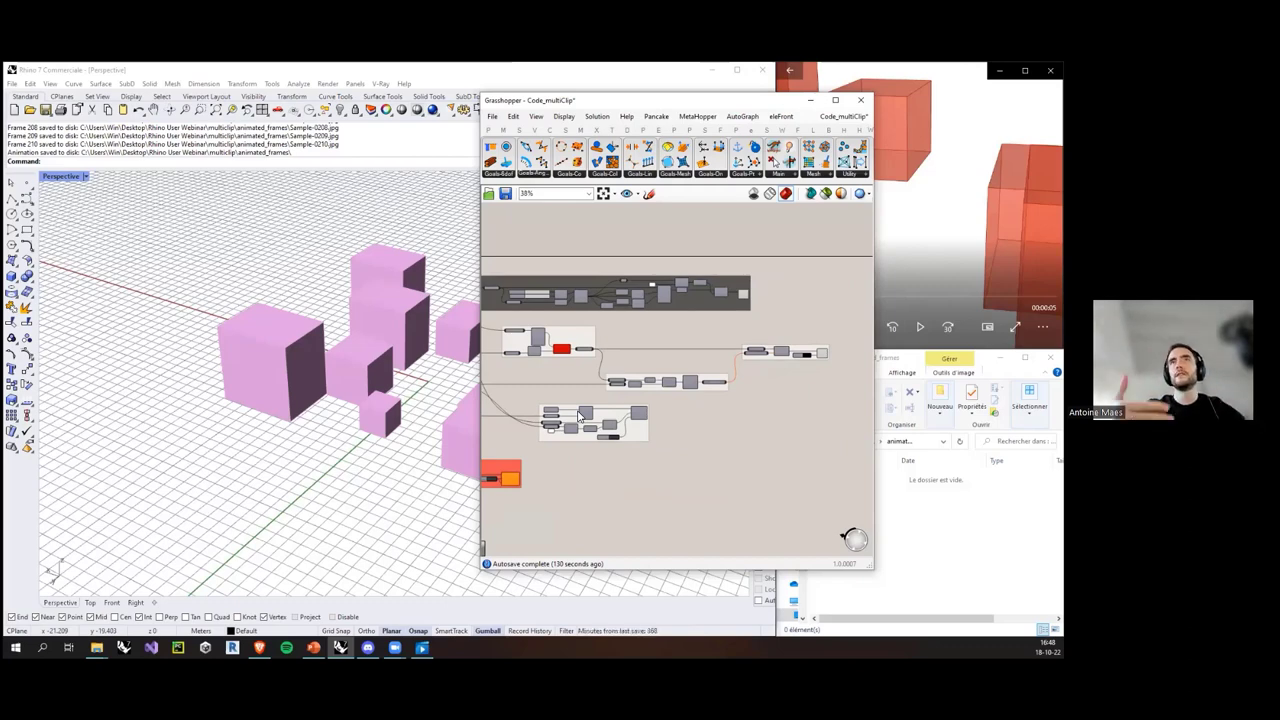
Step: Examine the red group of orange components below the animation curves and the blue clip duration group
right_drag(597, 462, 779, 462)
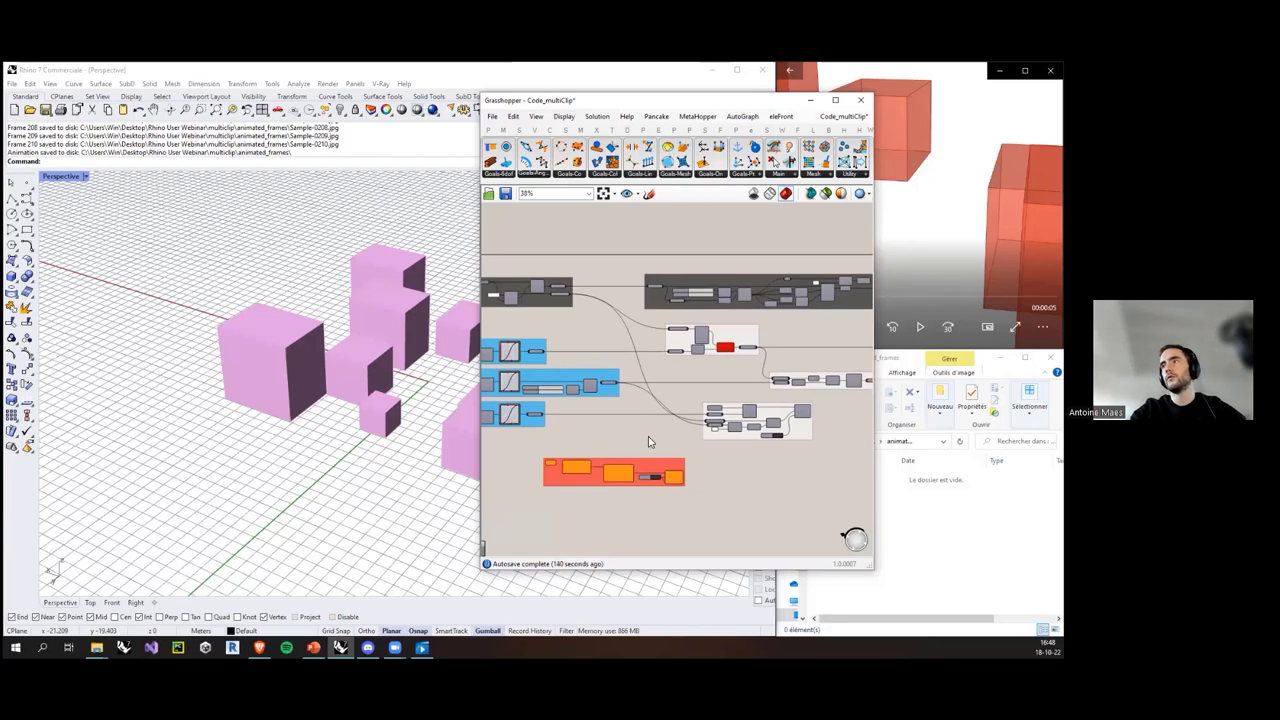
scroll(620, 465, up, 3)
scroll(660, 479, up, 1)
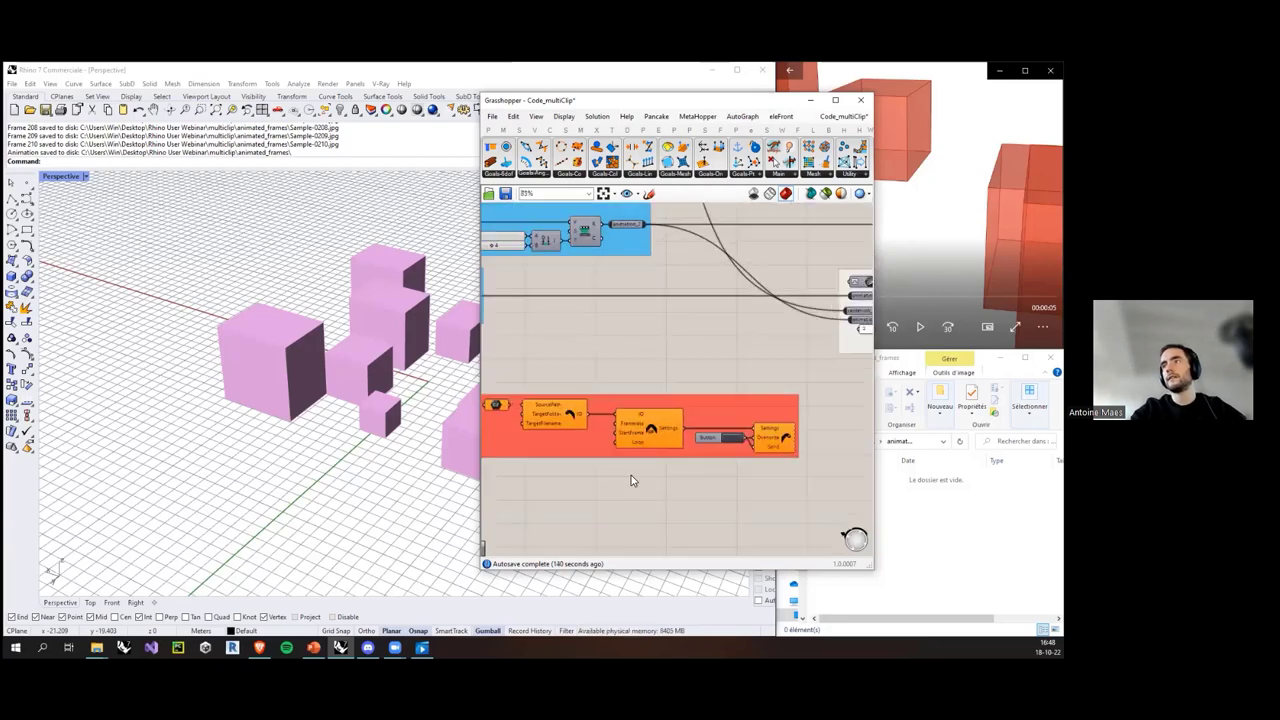
scroll(657, 466, down, 5)
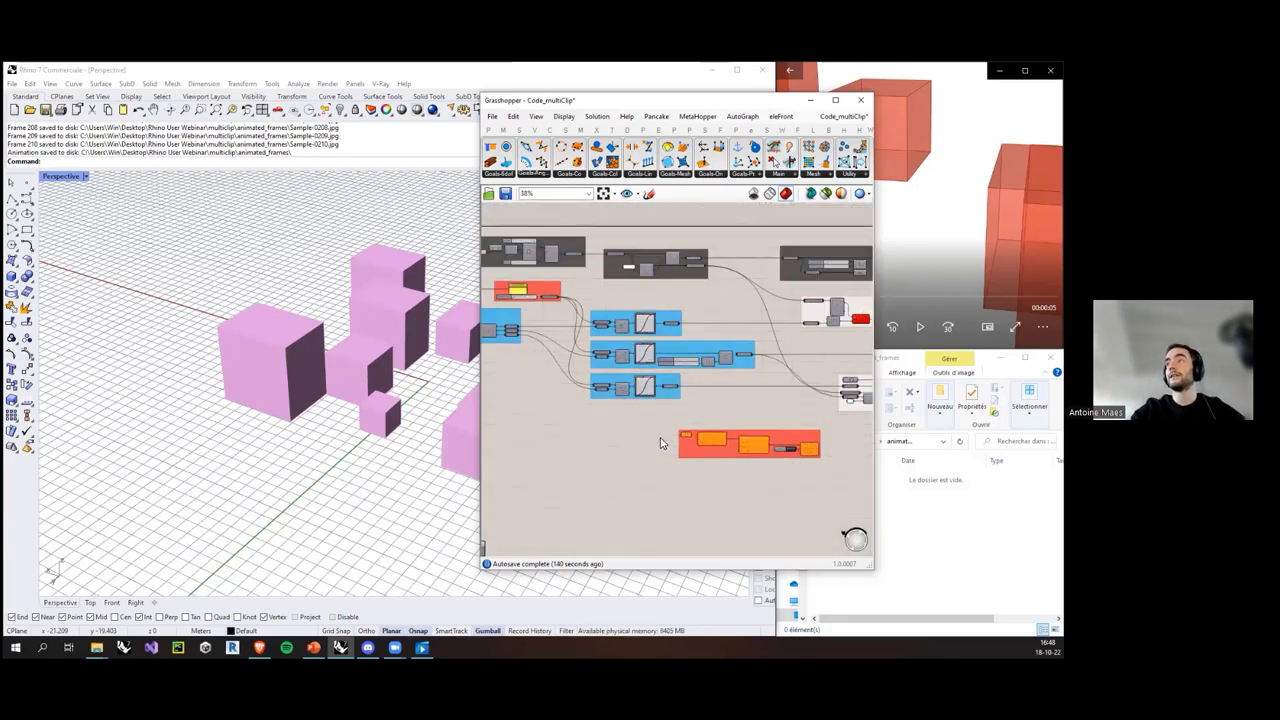
scroll(660, 442, down, 2)
right_drag(631, 457, 671, 483)
right_drag(610, 432, 728, 461)
scroll(582, 389, up, 6)
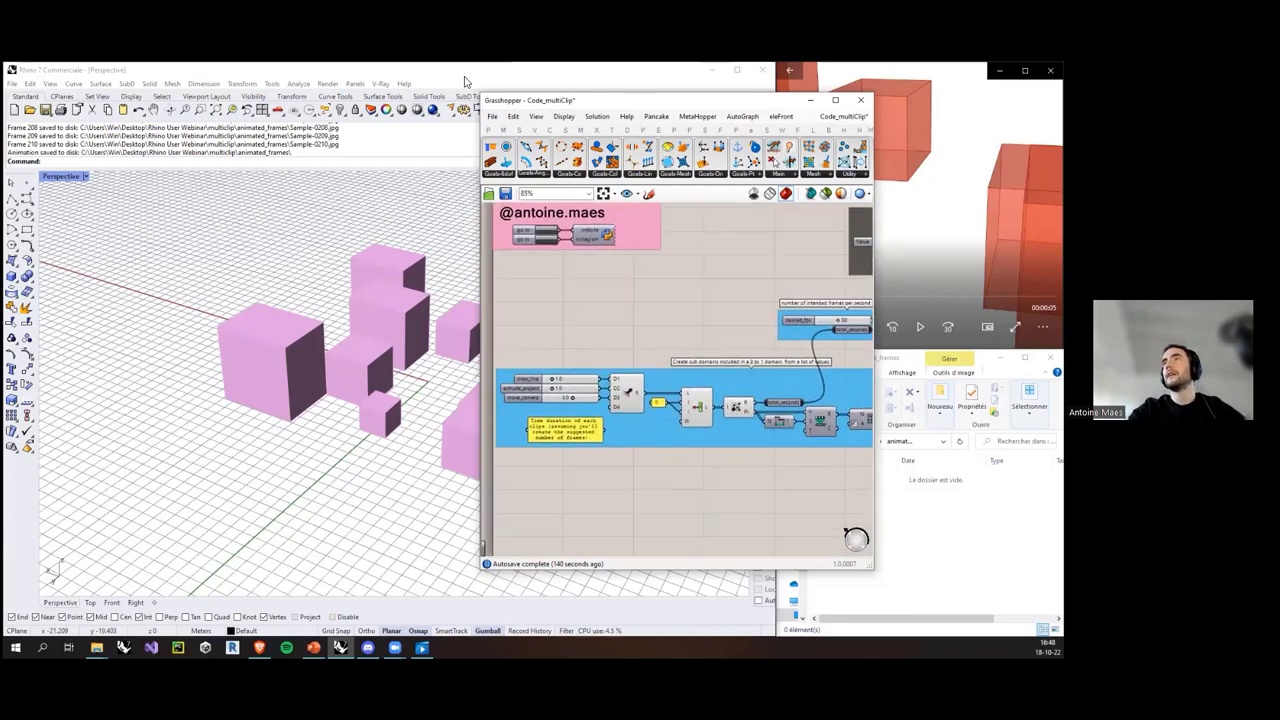
Step: Move the Grasshopper window over the Perspective viewport and enlarge it to show more of the definition
drag(646, 103, 465, 82)
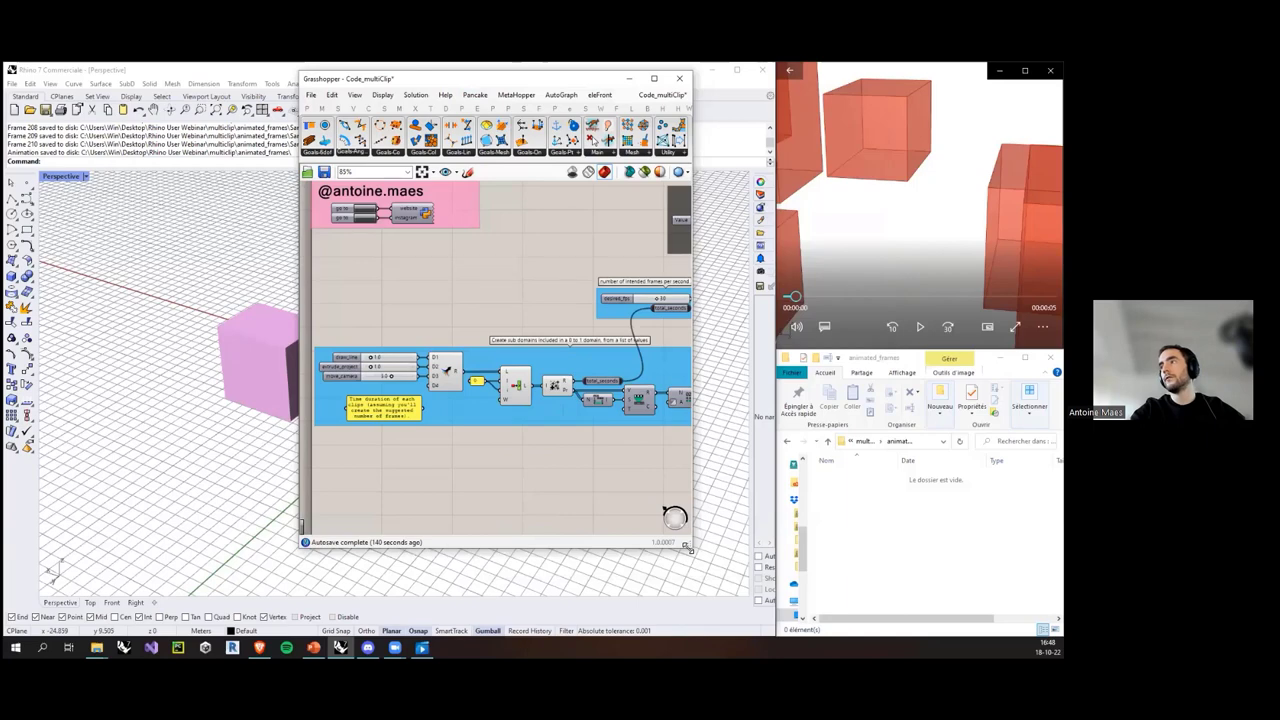
drag(689, 549, 866, 624)
scroll(680, 510, down, 4)
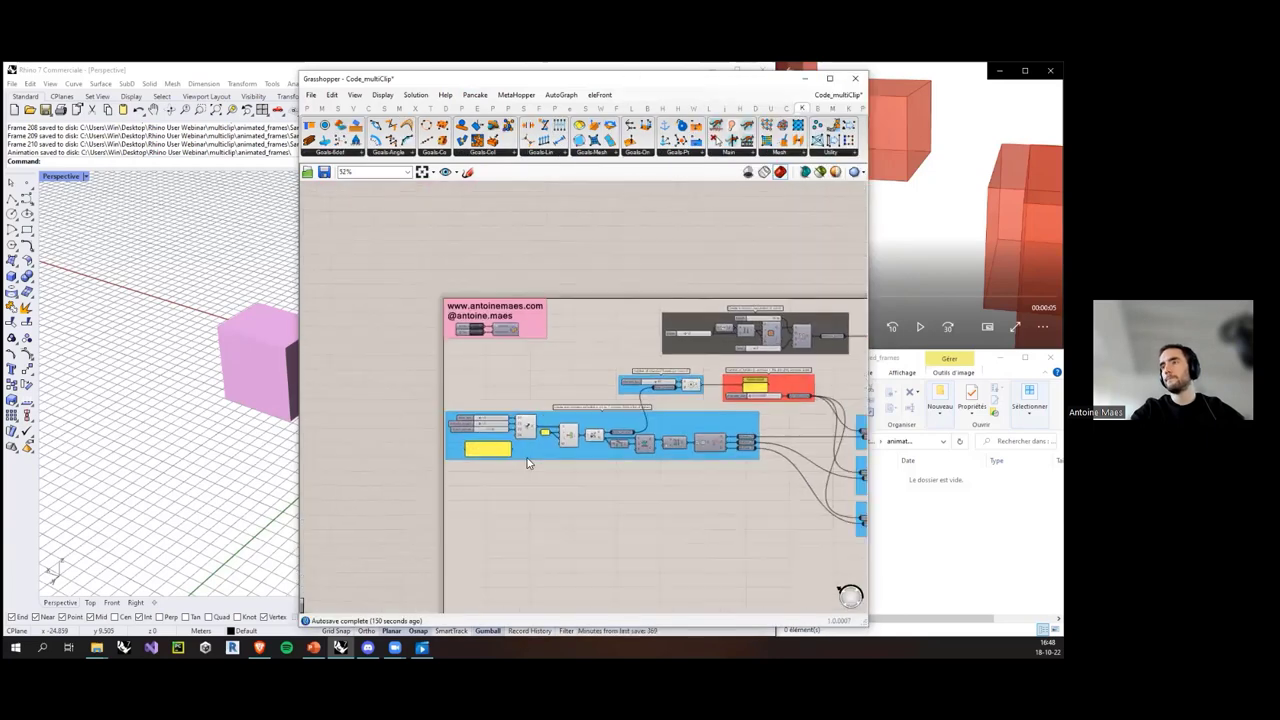
scroll(651, 494, up, 2)
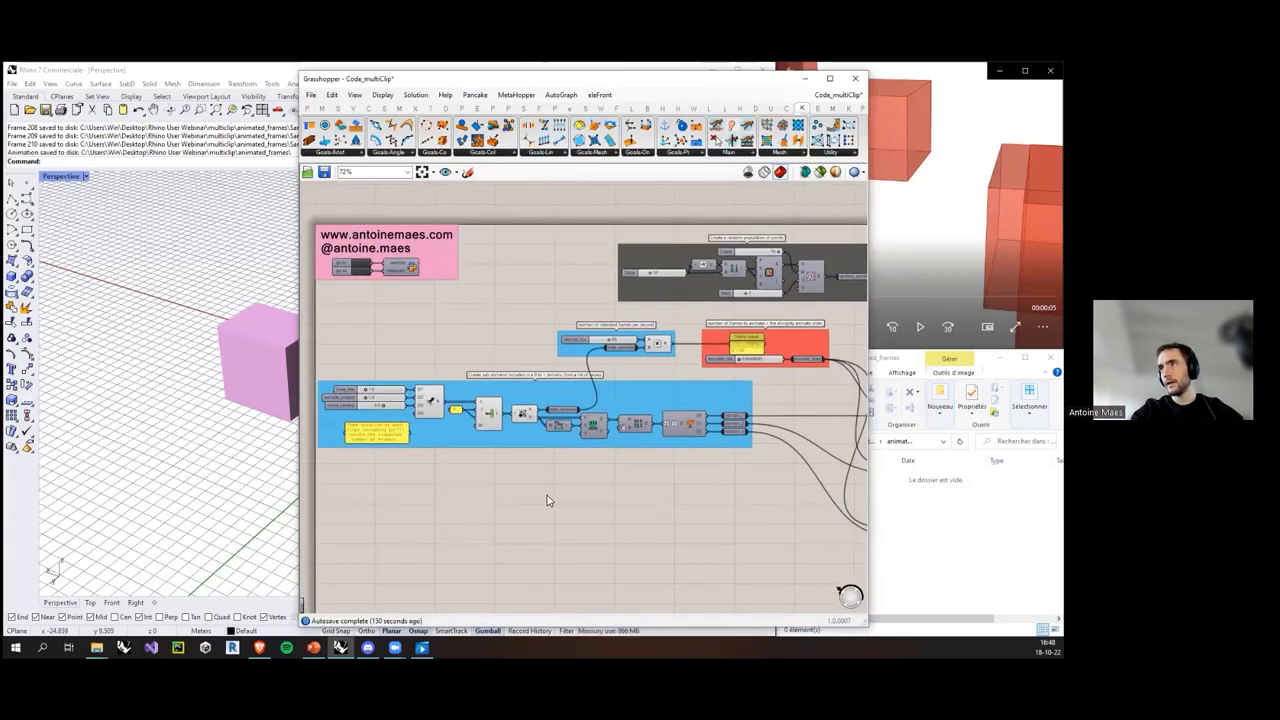
scroll(530, 490, down, 2)
right_drag(515, 493, 570, 484)
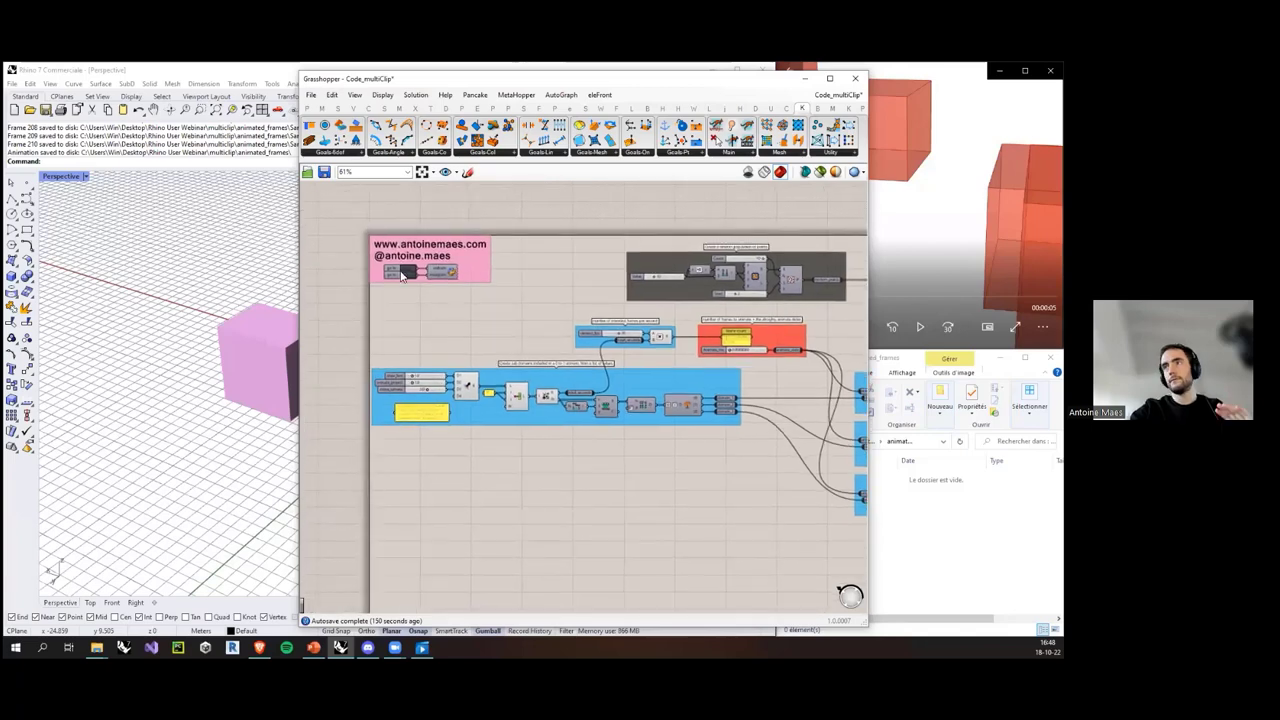
scroll(755, 451, down, 4)
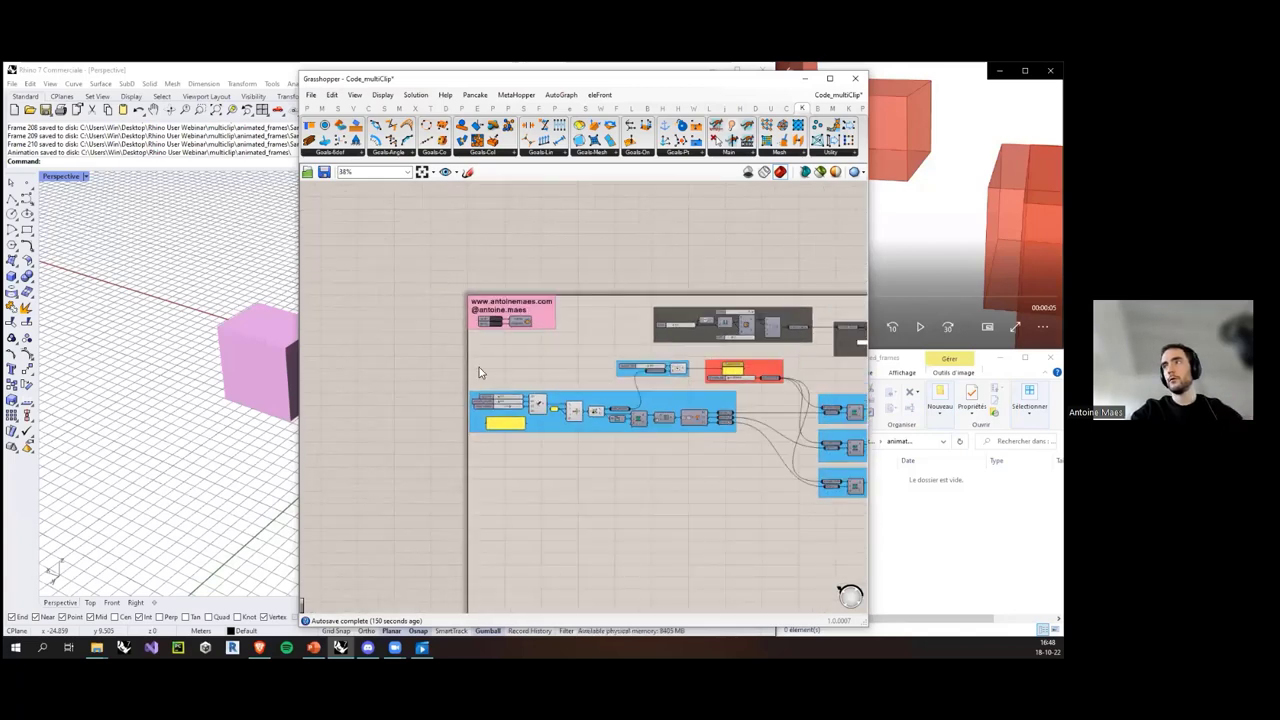
scroll(760, 376, up, 2)
right_drag(489, 405, 472, 402)
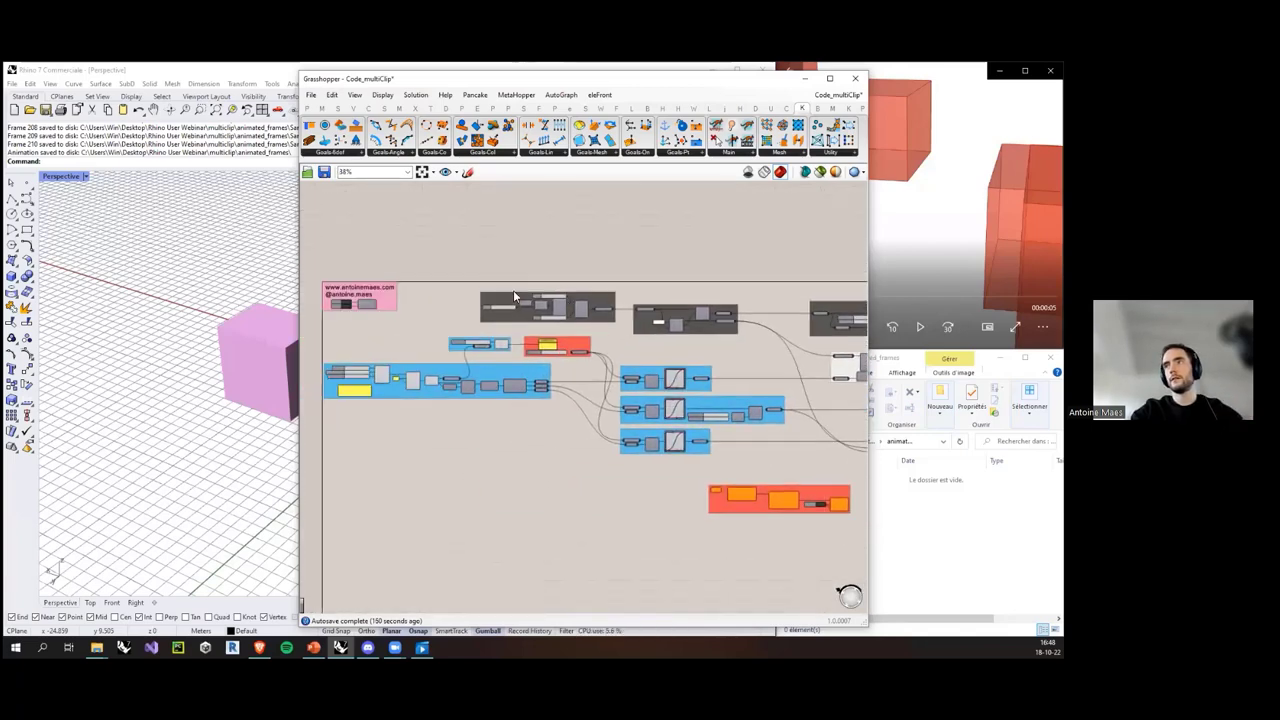
scroll(486, 434, up, 3)
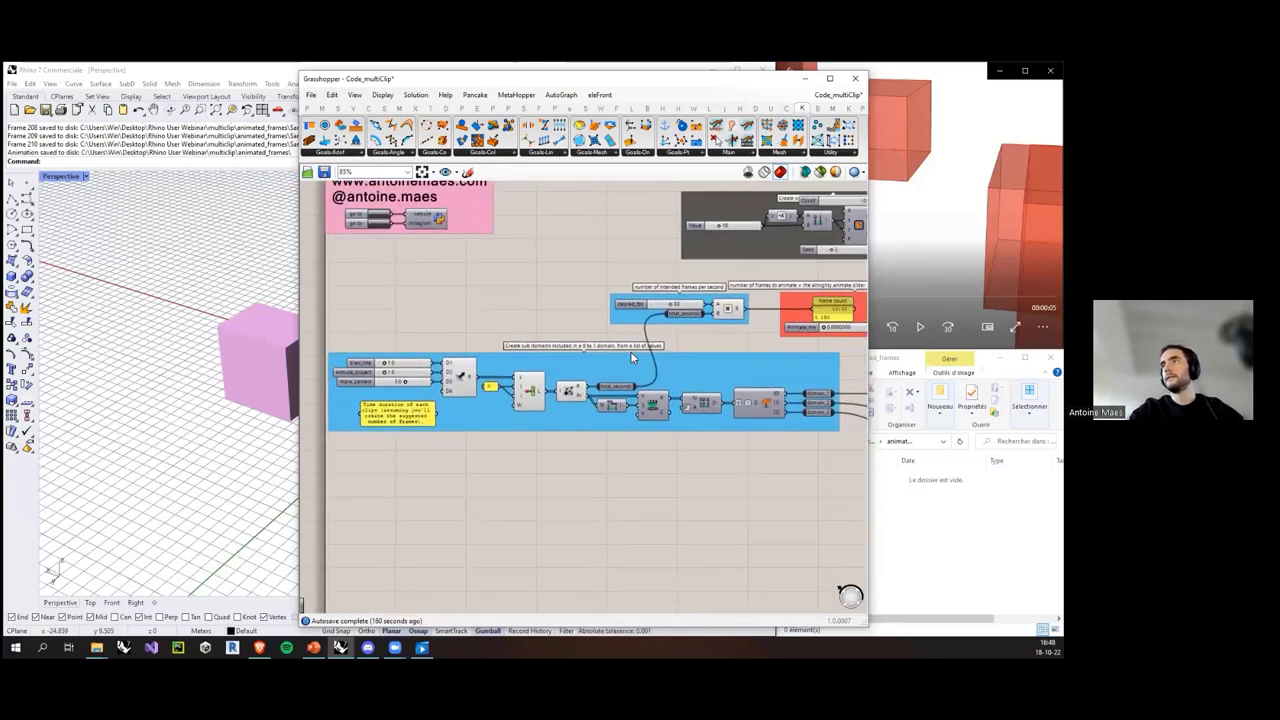
right_drag(630, 351, 346, 342)
Step: Sweep the Animate_me slider from 0 to 1.0
scroll(551, 329, up, 3)
drag(517, 323, 434, 323)
scroll(644, 386, down, 6)
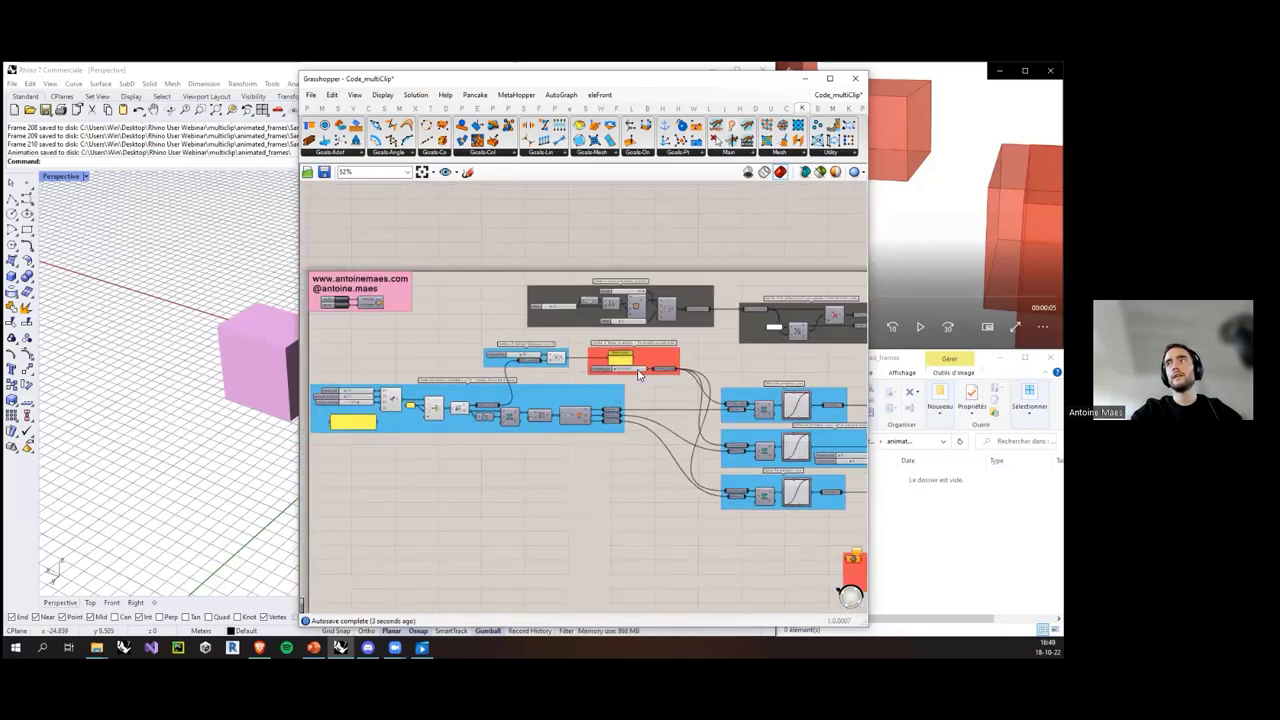
scroll(657, 374, up, 3)
right_drag(554, 388, 590, 371)
scroll(724, 355, up, 4)
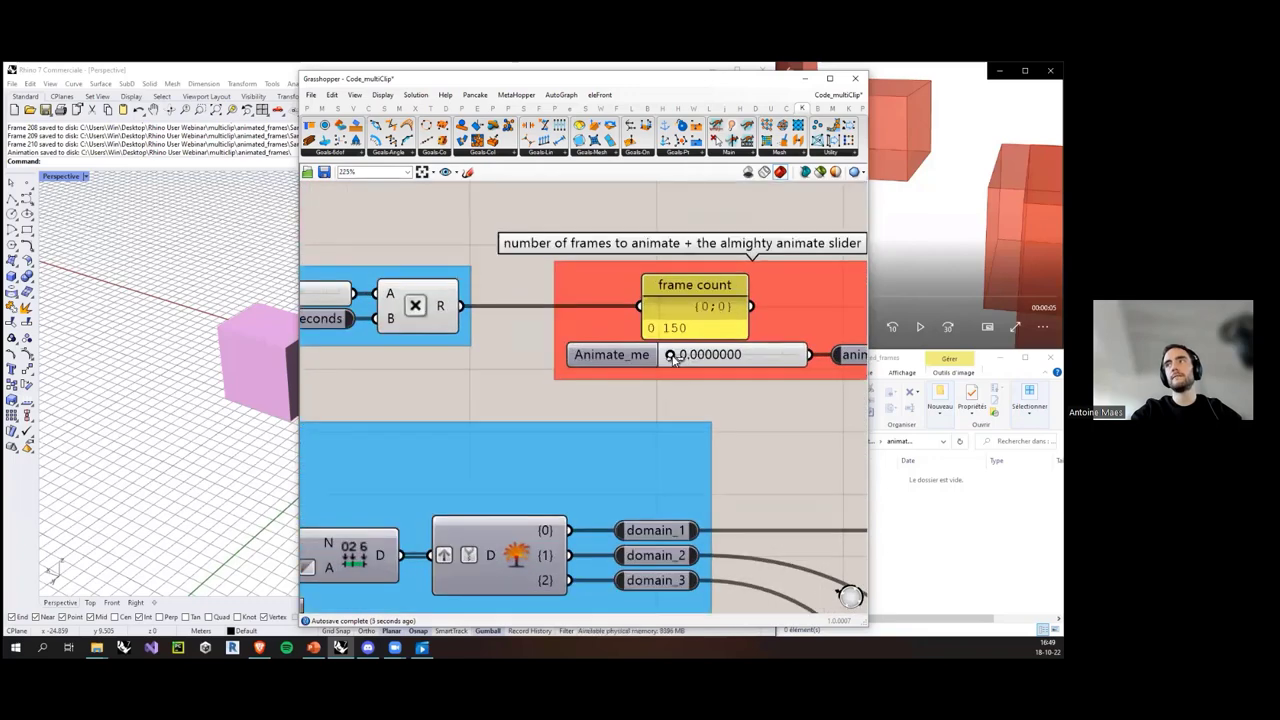
drag(670, 356, 810, 363)
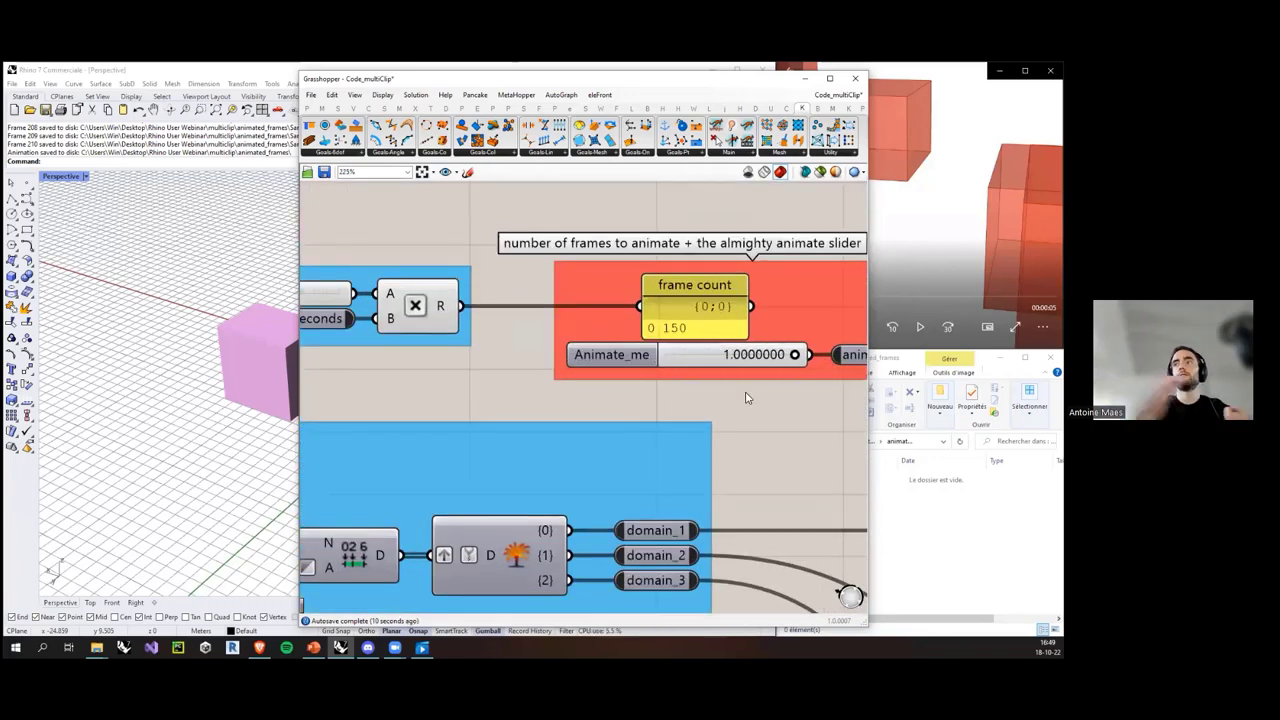
Step: Point out the draw_line, extrude_project and move_camera duration sliders and follow their data through the sub-domain group
scroll(841, 376, down, 5)
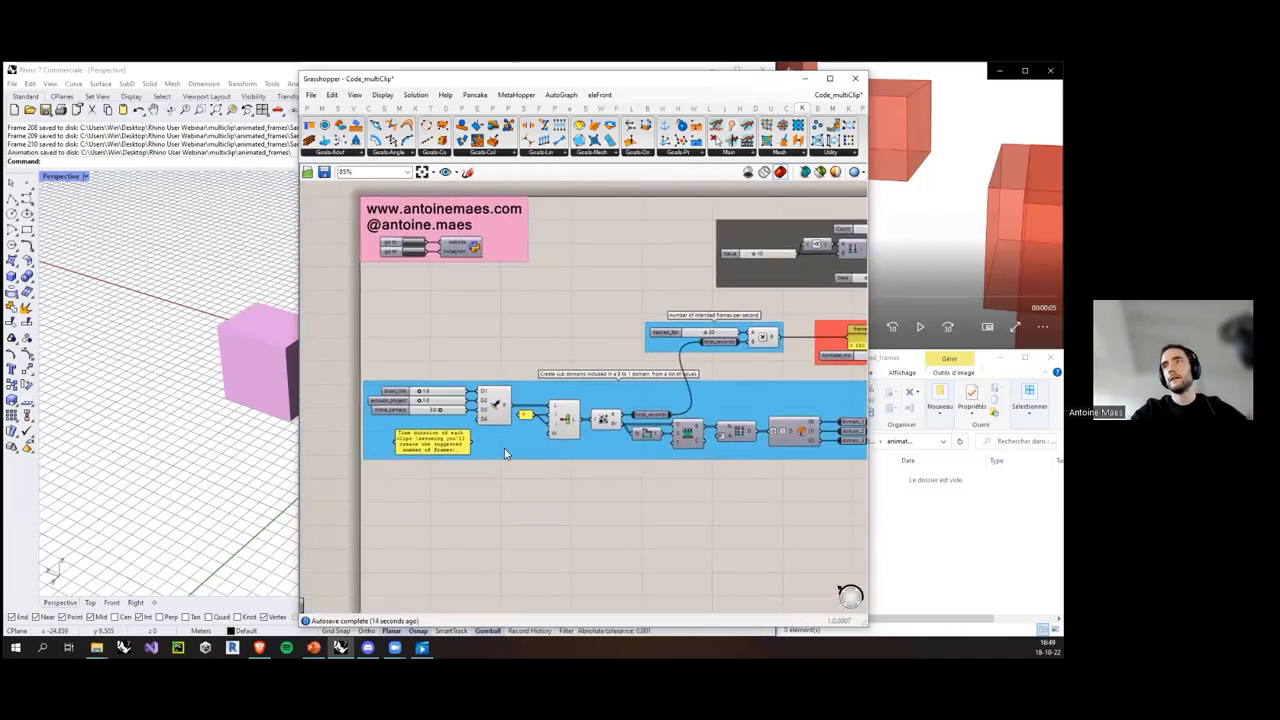
scroll(435, 410, up, 3)
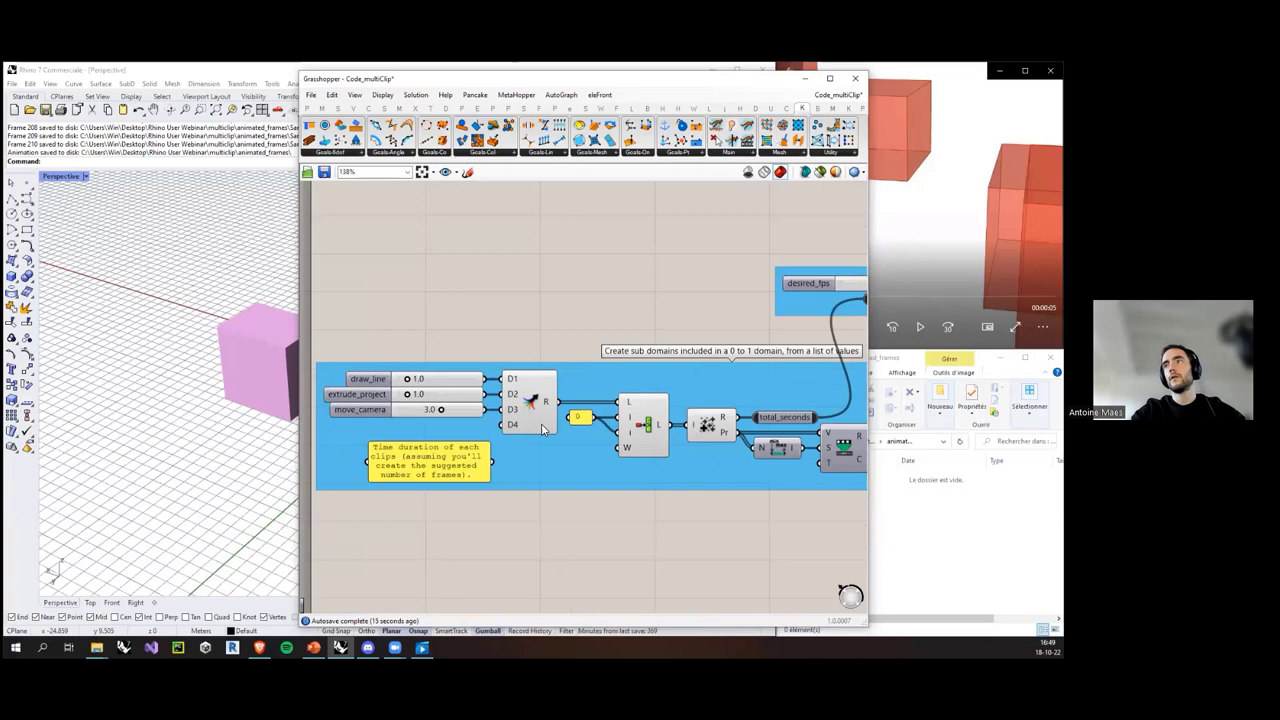
click(350, 368)
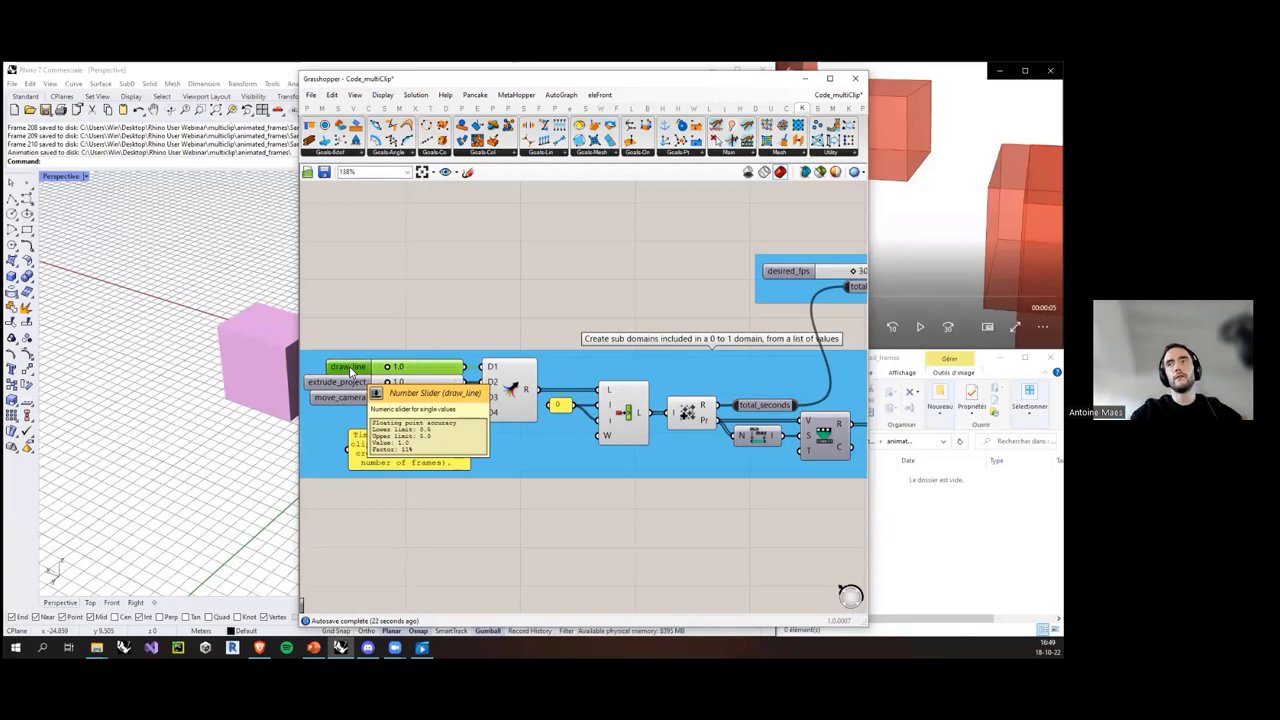
click(338, 385)
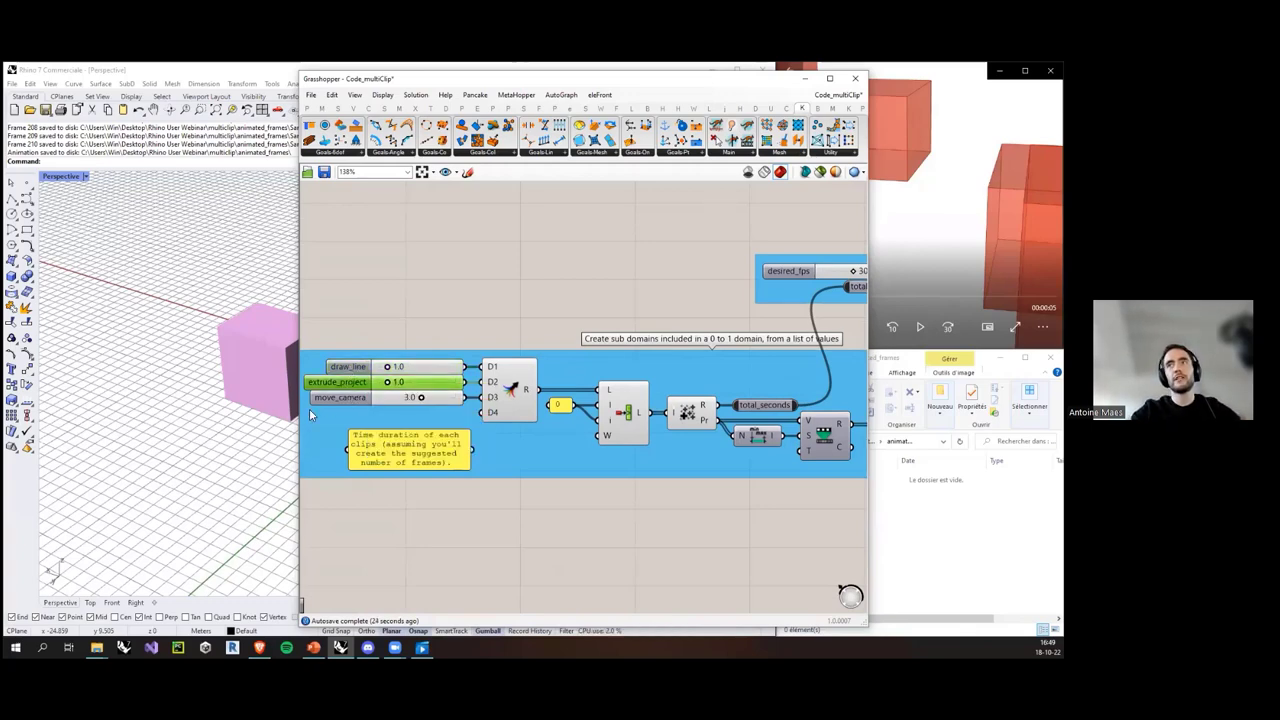
click(327, 399)
scroll(660, 494, down, 4)
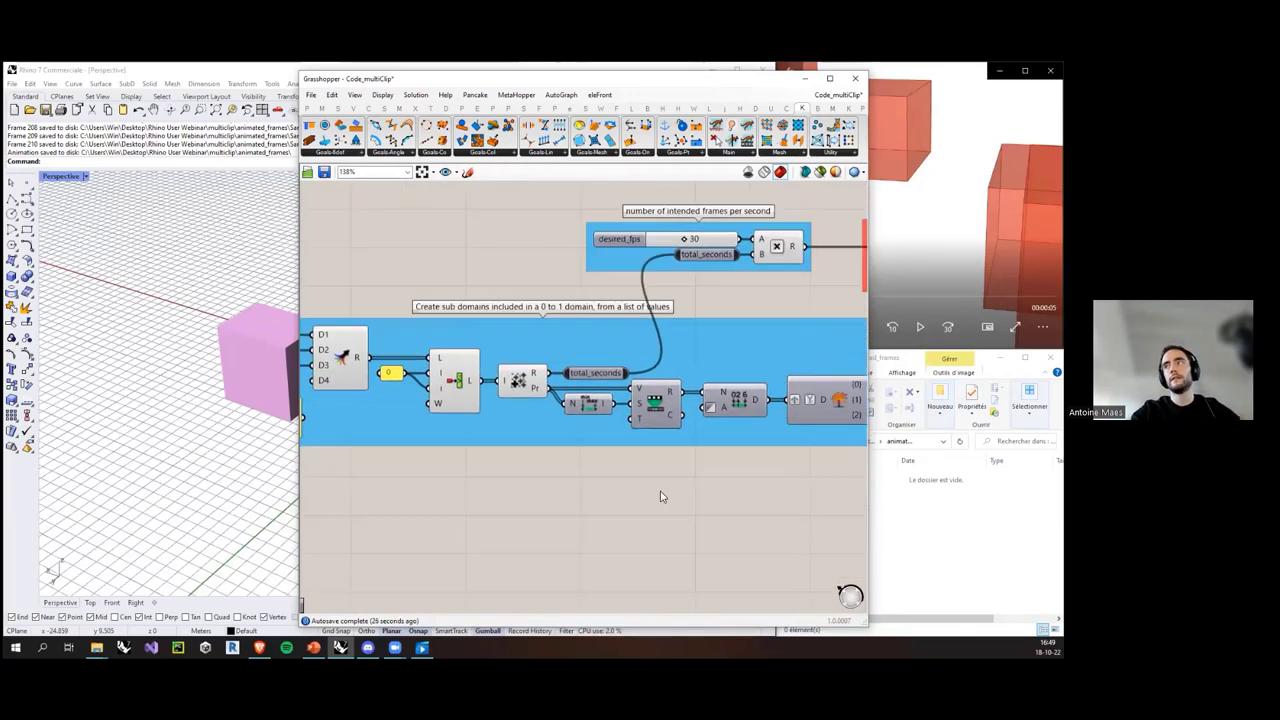
scroll(717, 500, up, 4)
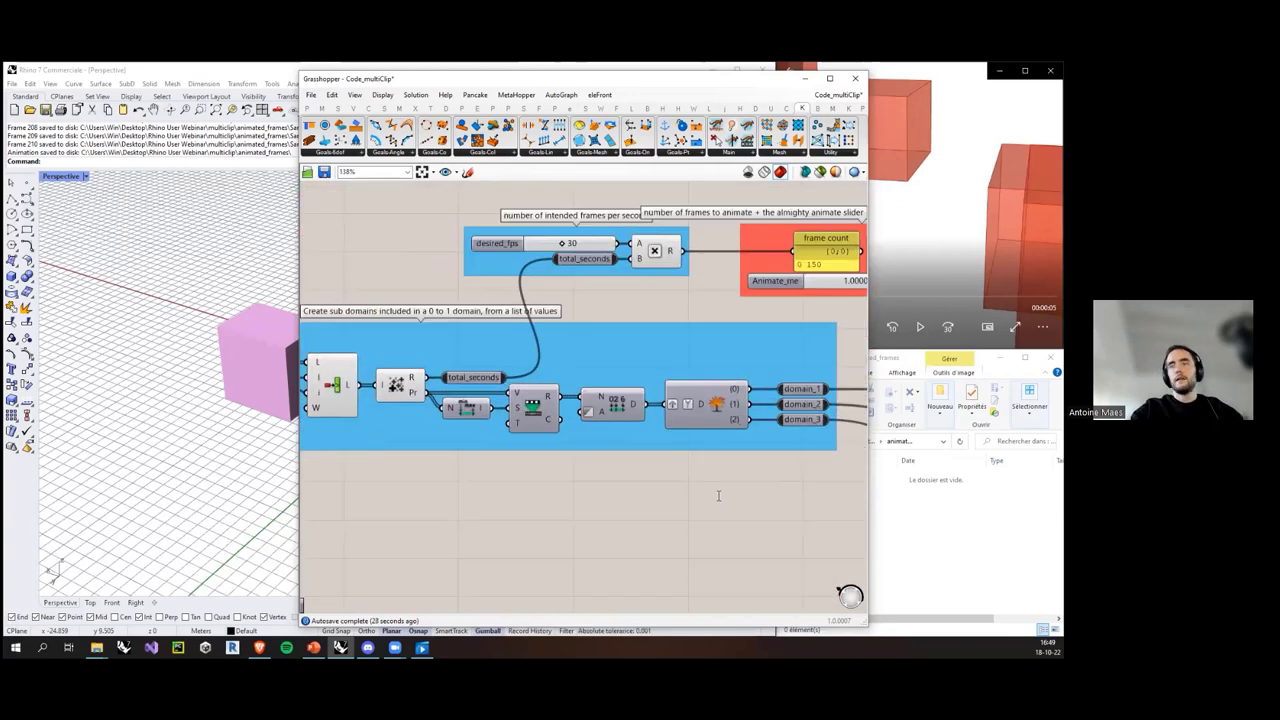
Step: Add a panel below the sub-domain group, connect the consecutive domains output D to it and shrink it around its content
double_click(718, 485)
text(panel)
key(Return)
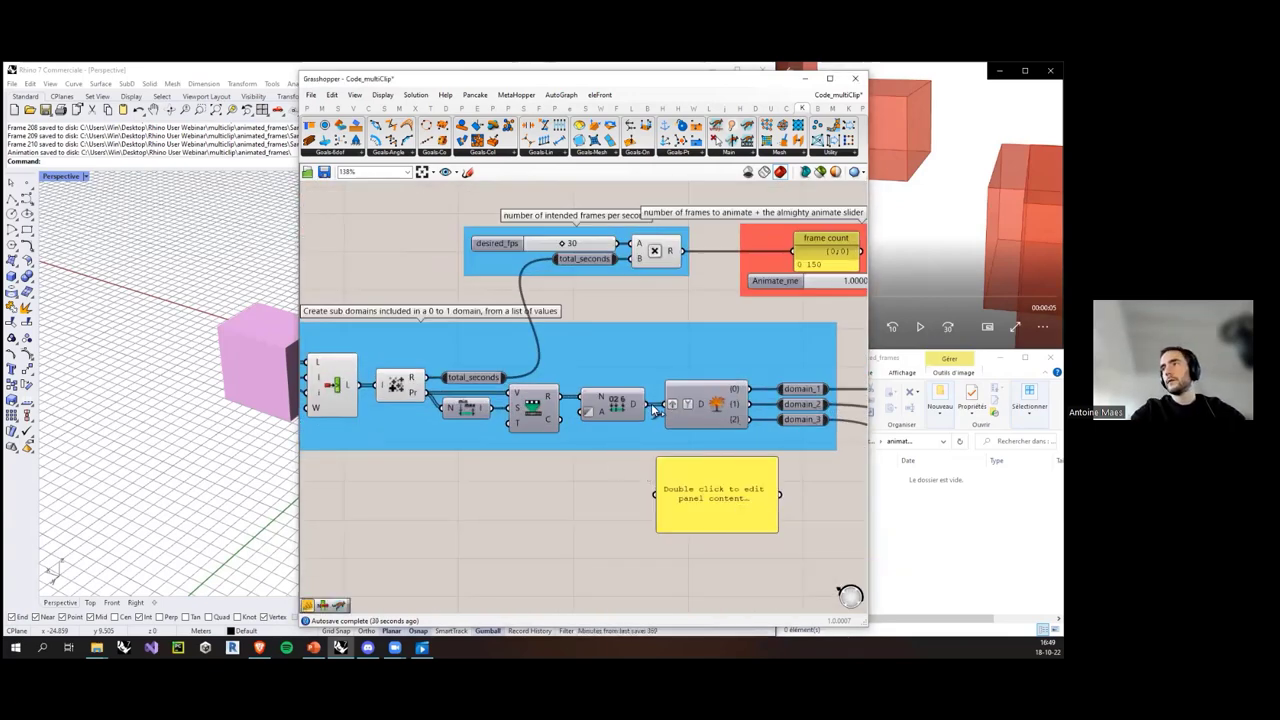
drag(649, 404, 656, 494)
right_drag(722, 514, 586, 460)
scroll(586, 458, up, 1)
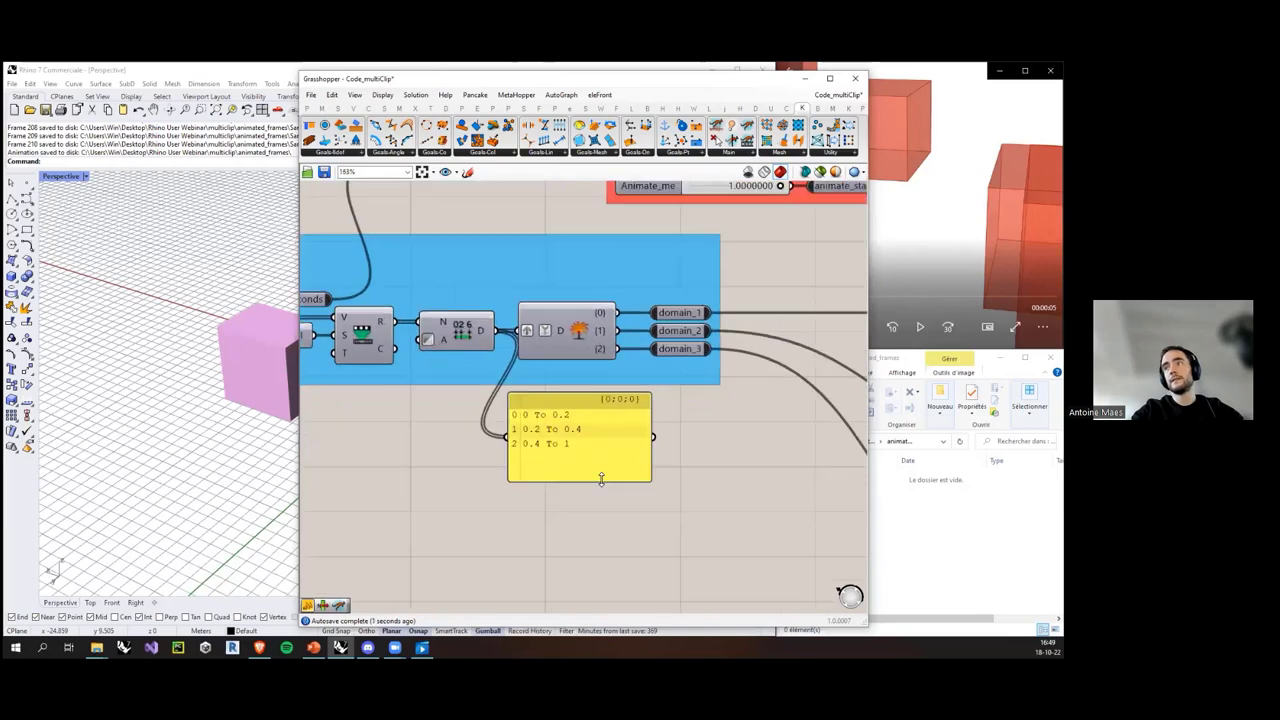
drag(601, 481, 620, 445)
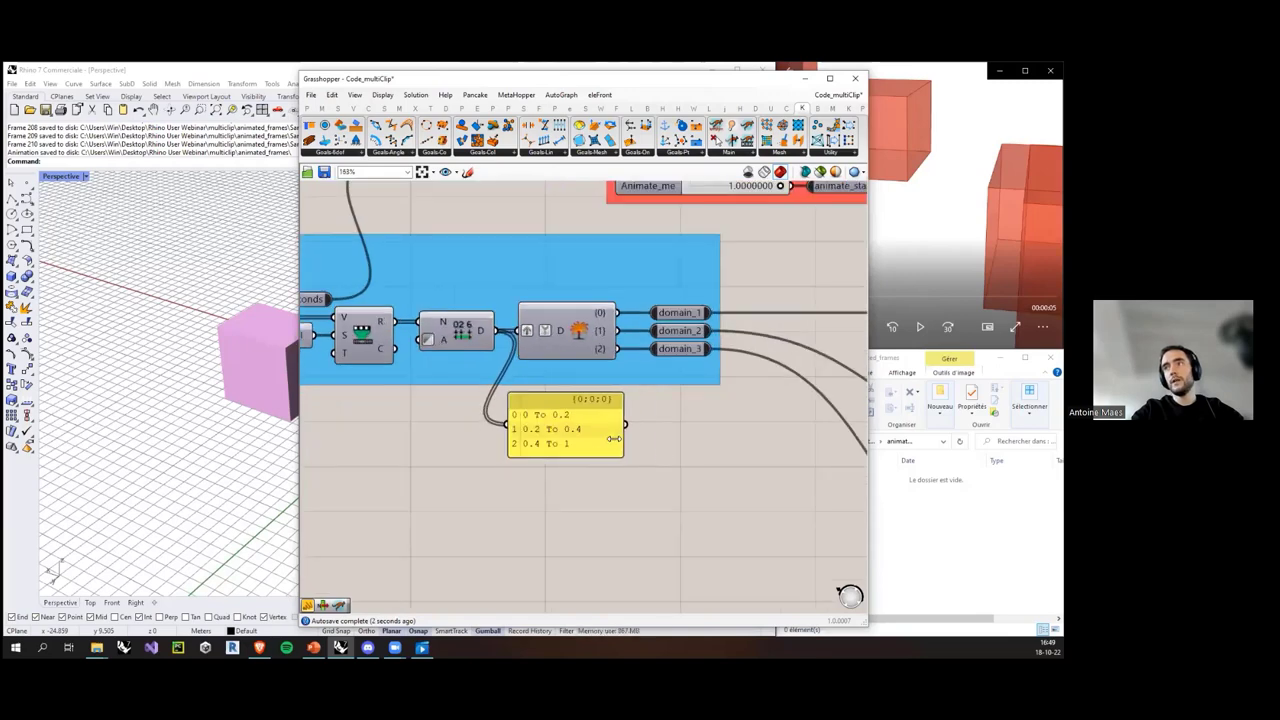
right_drag(540, 447, 662, 463)
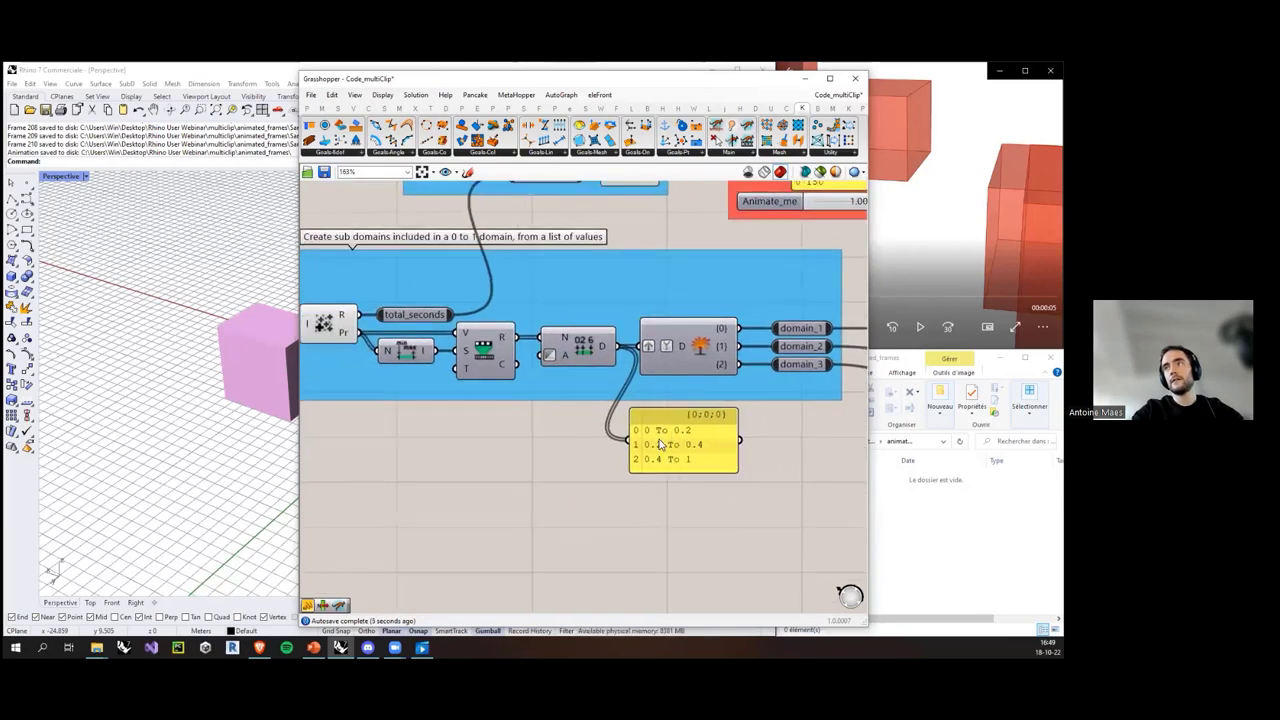
Step: Point out the first ranges in the domains panel and move the panel beneath the clip duration sliders
drag(617, 437, 713, 443)
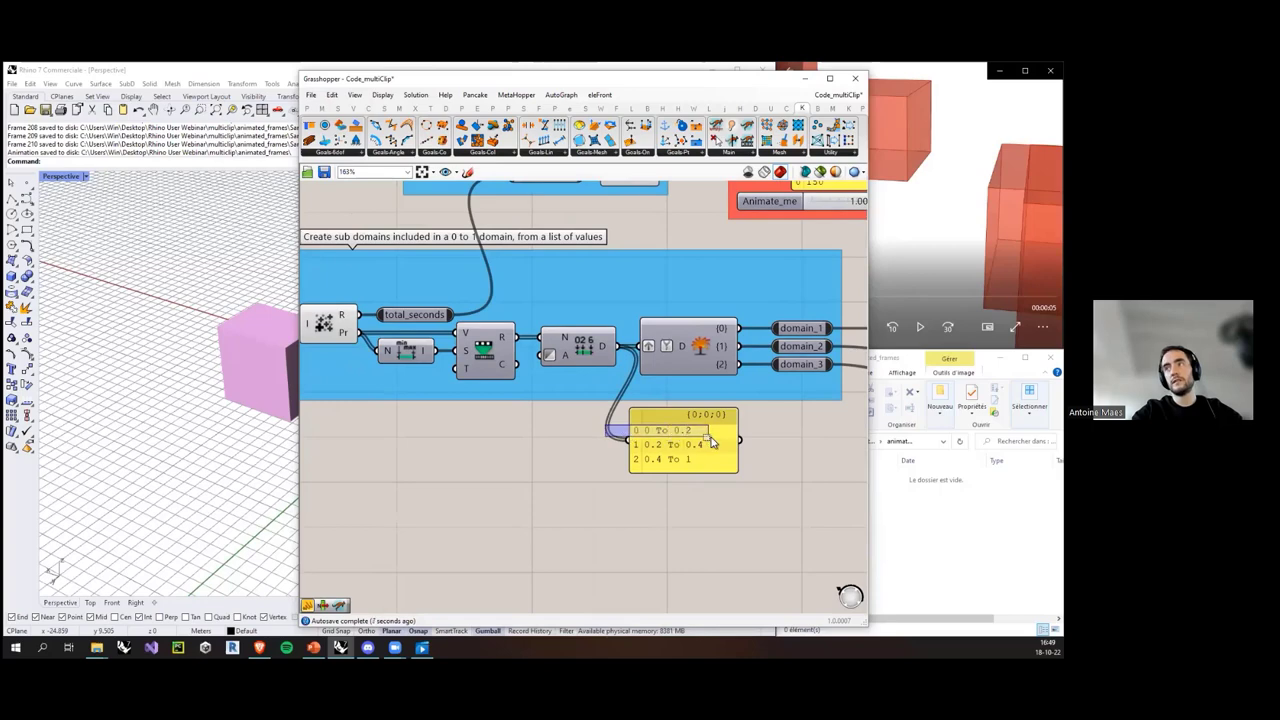
click(596, 448)
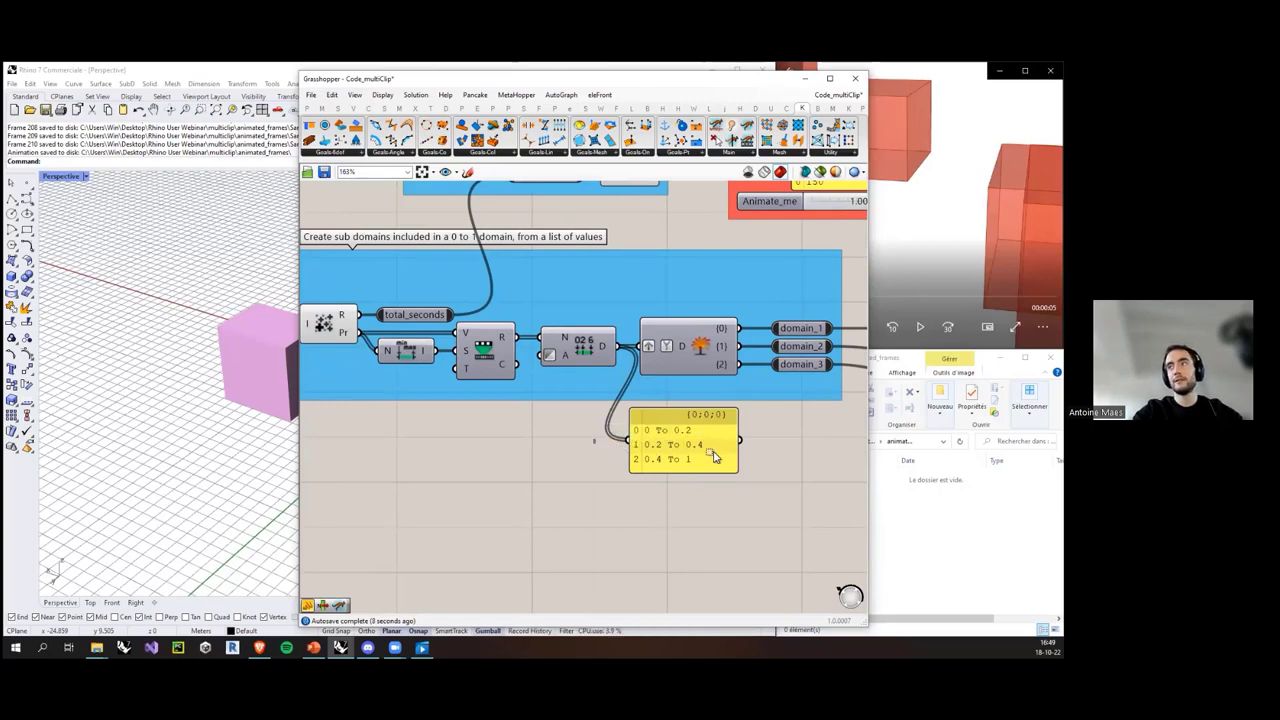
drag(606, 459, 433, 422)
scroll(705, 455, down, 3)
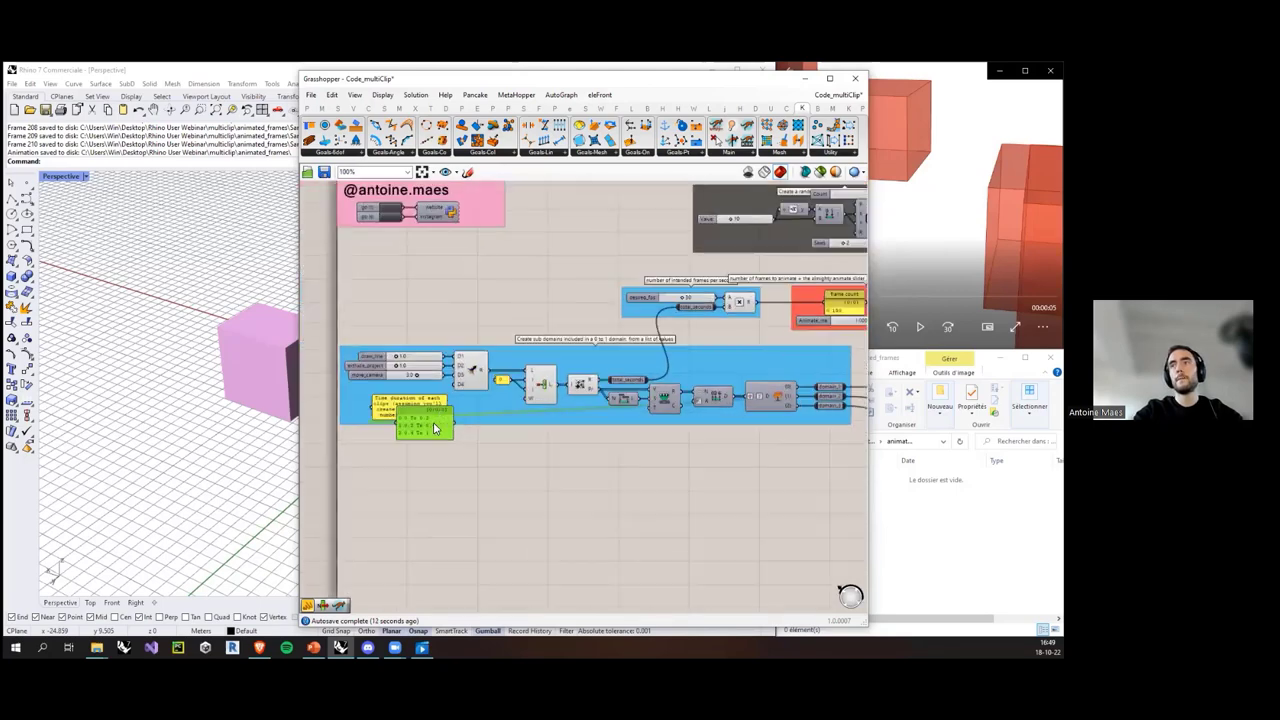
scroll(412, 409, up, 3)
Step: Widen the domains panel while testing a move_camera duration of 1.0, and set the duration back to 3.0
drag(404, 332, 373, 333)
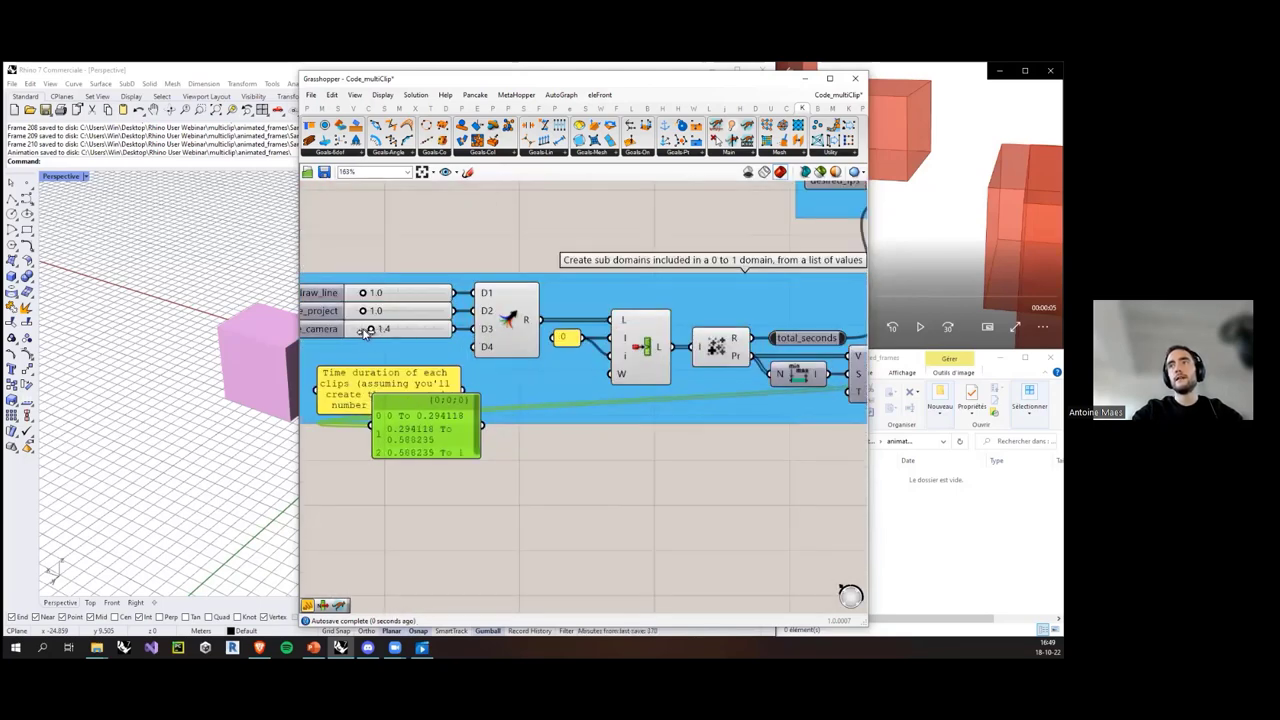
drag(482, 459, 575, 483)
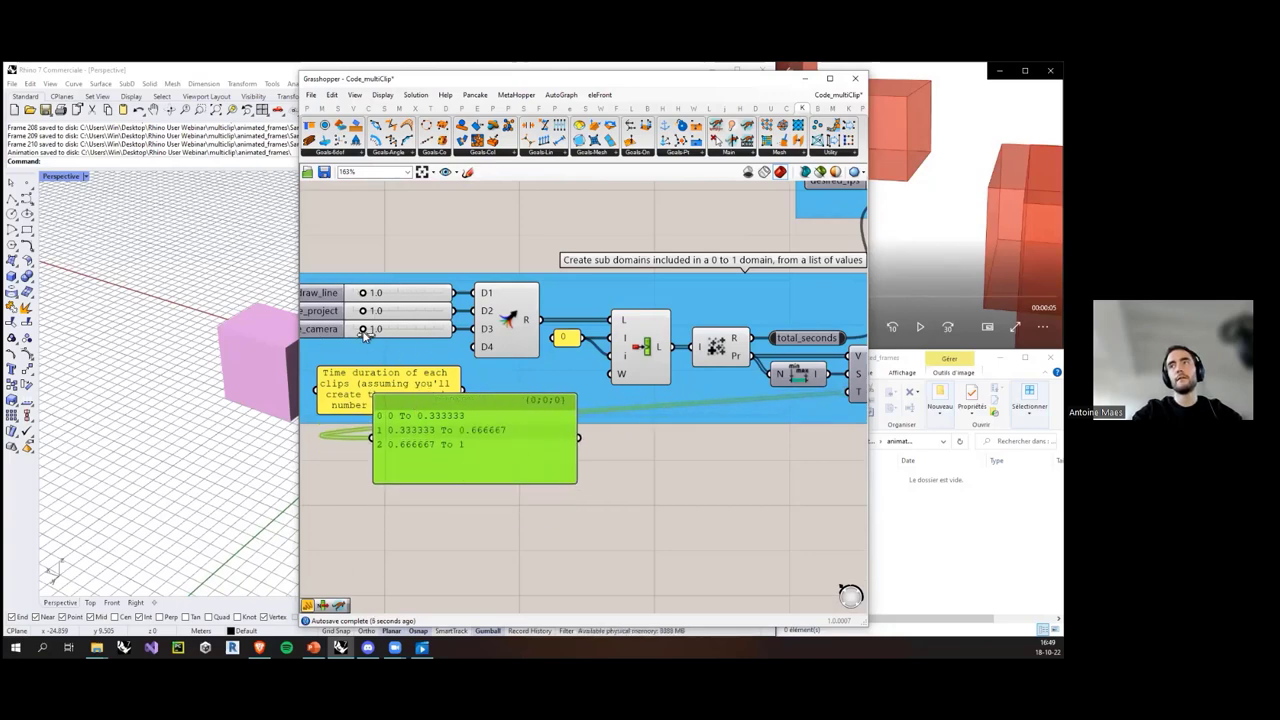
drag(364, 333, 395, 336)
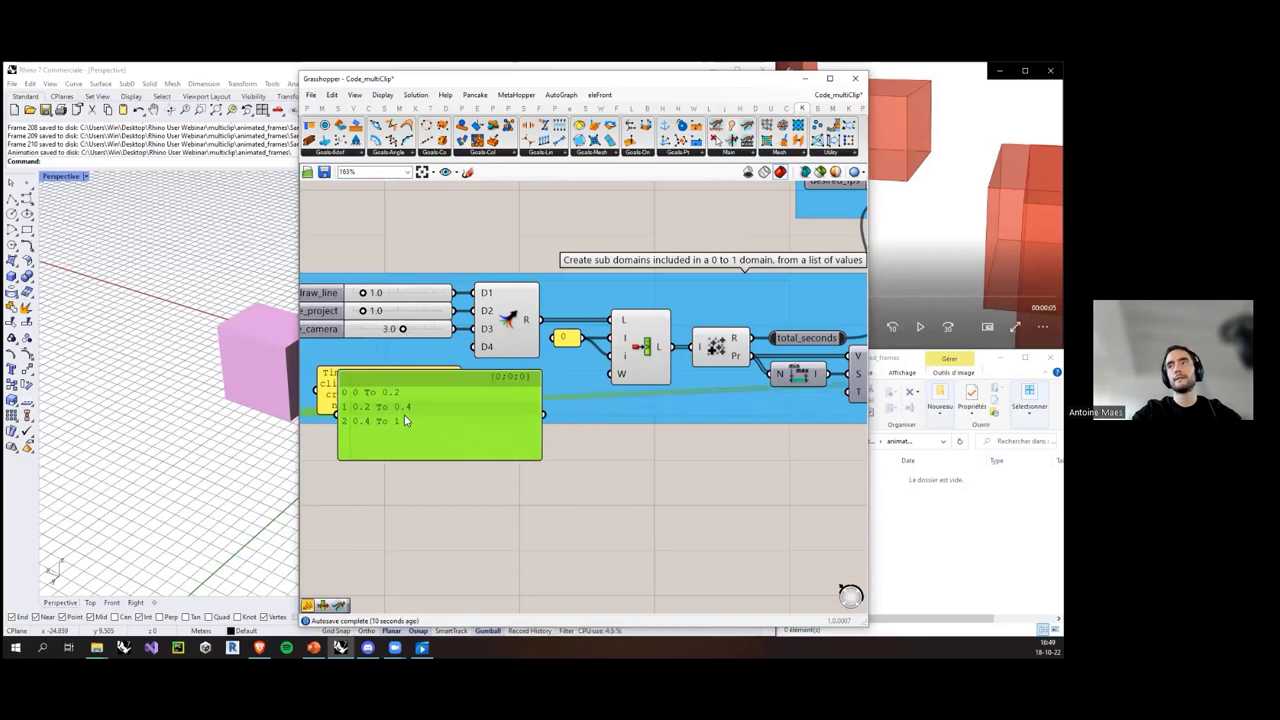
Step: Return the domains panel below the Explode Tree component and inspect that component with its domain_1, domain_2 and domain_3 outputs
scroll(540, 450, down, 6)
scroll(568, 334, up, 8)
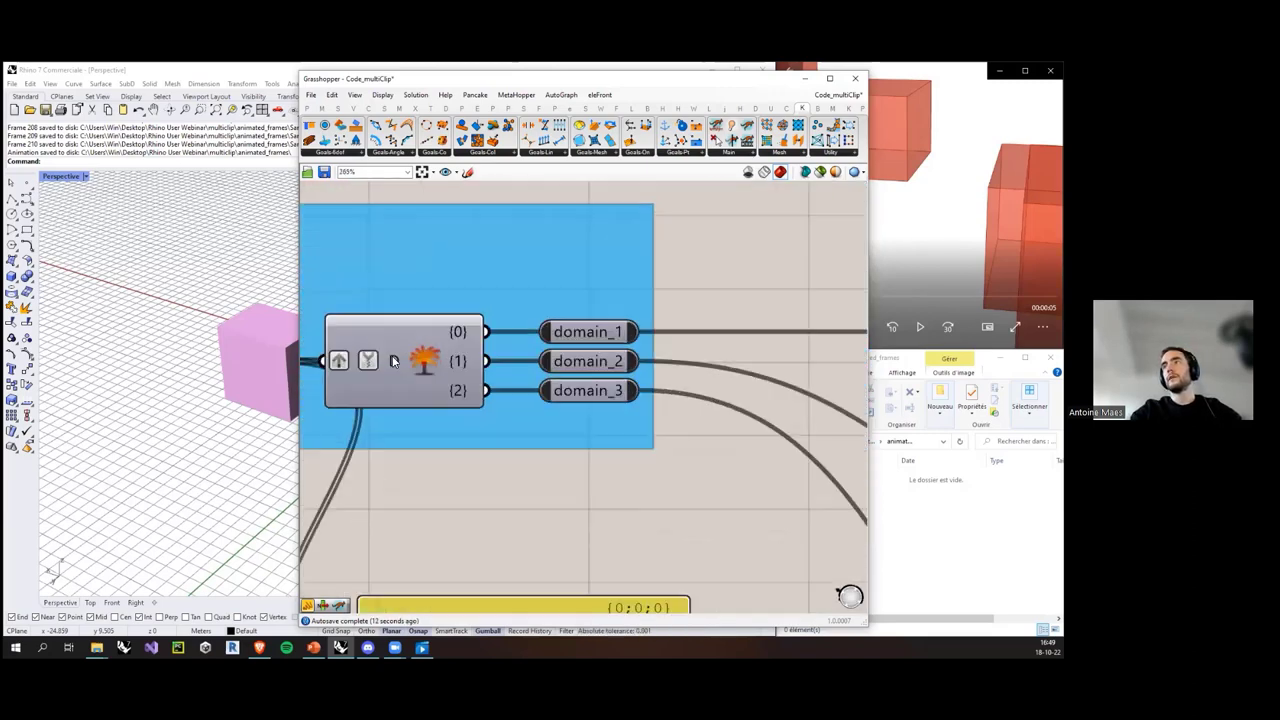
click(396, 359)
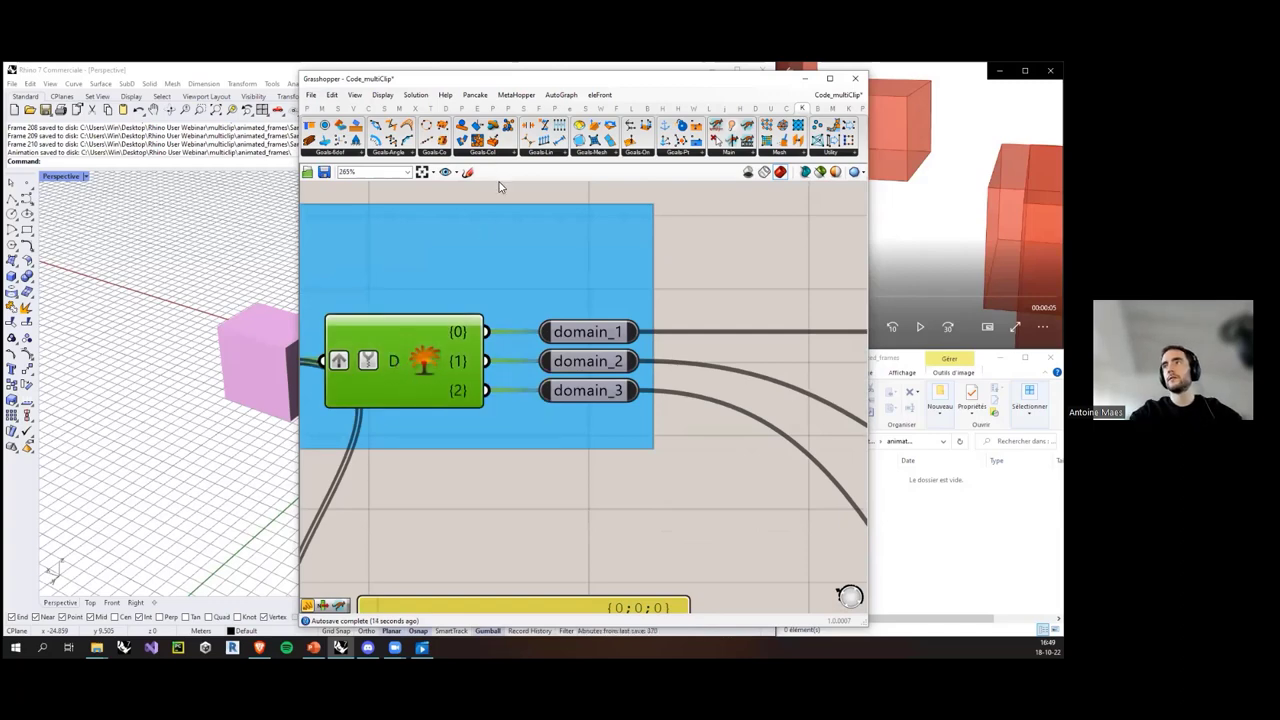
drag(502, 186, 699, 421)
scroll(699, 421, down, 1)
click(699, 421)
click(604, 342)
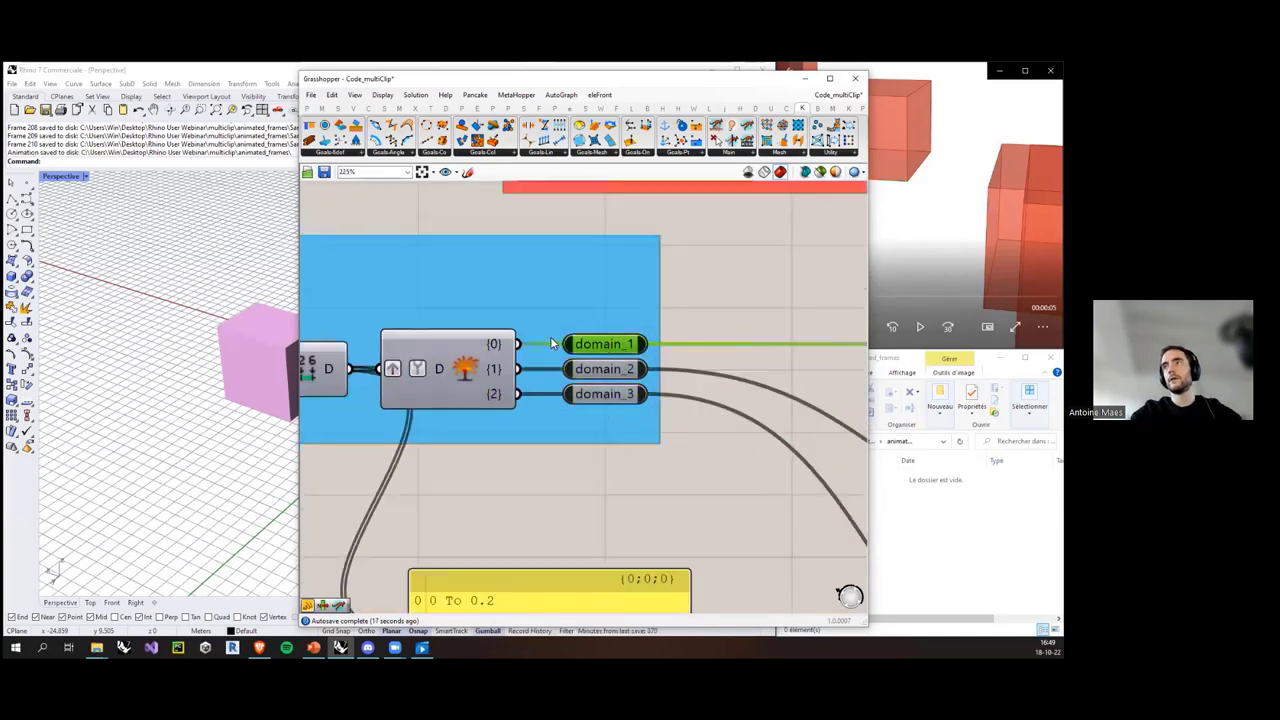
Step: Follow the domain parameters to the three animation curve groups and examine their animate_state and domain inputs
scroll(550, 340, down, 6)
right_drag(682, 379, 564, 372)
click(564, 367)
right_drag(761, 342, 641, 399)
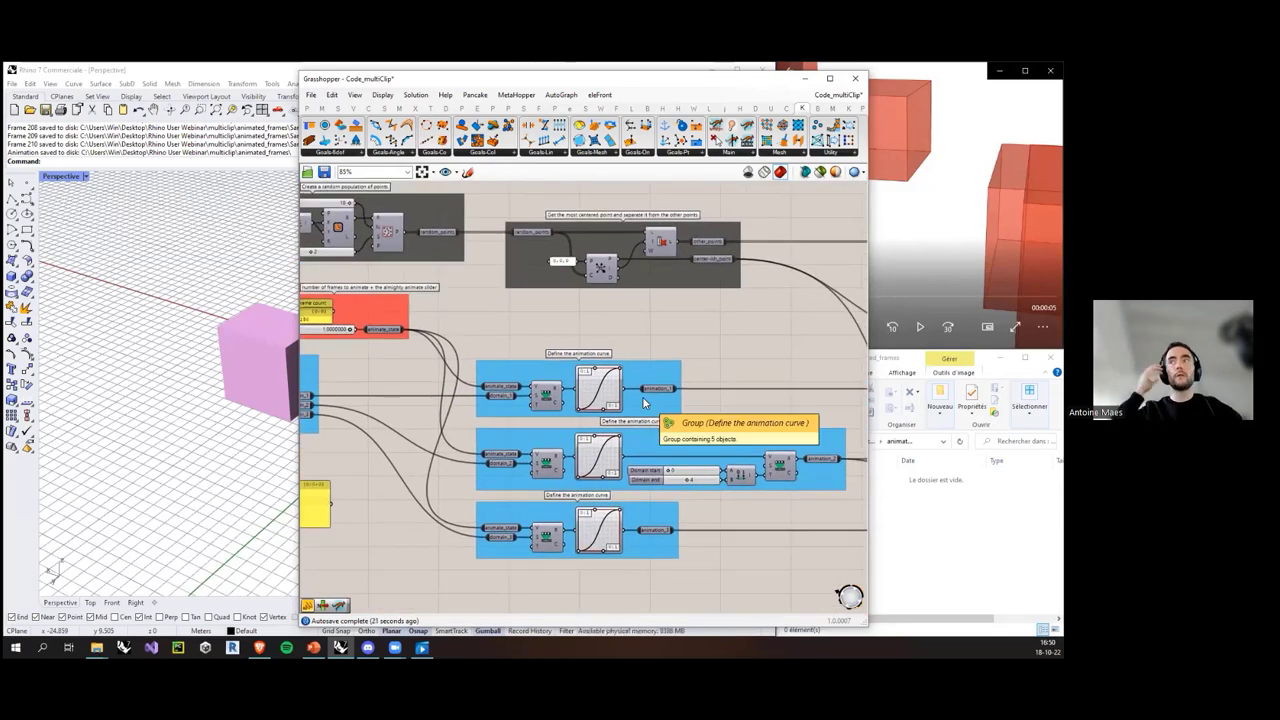
scroll(497, 410, up, 2)
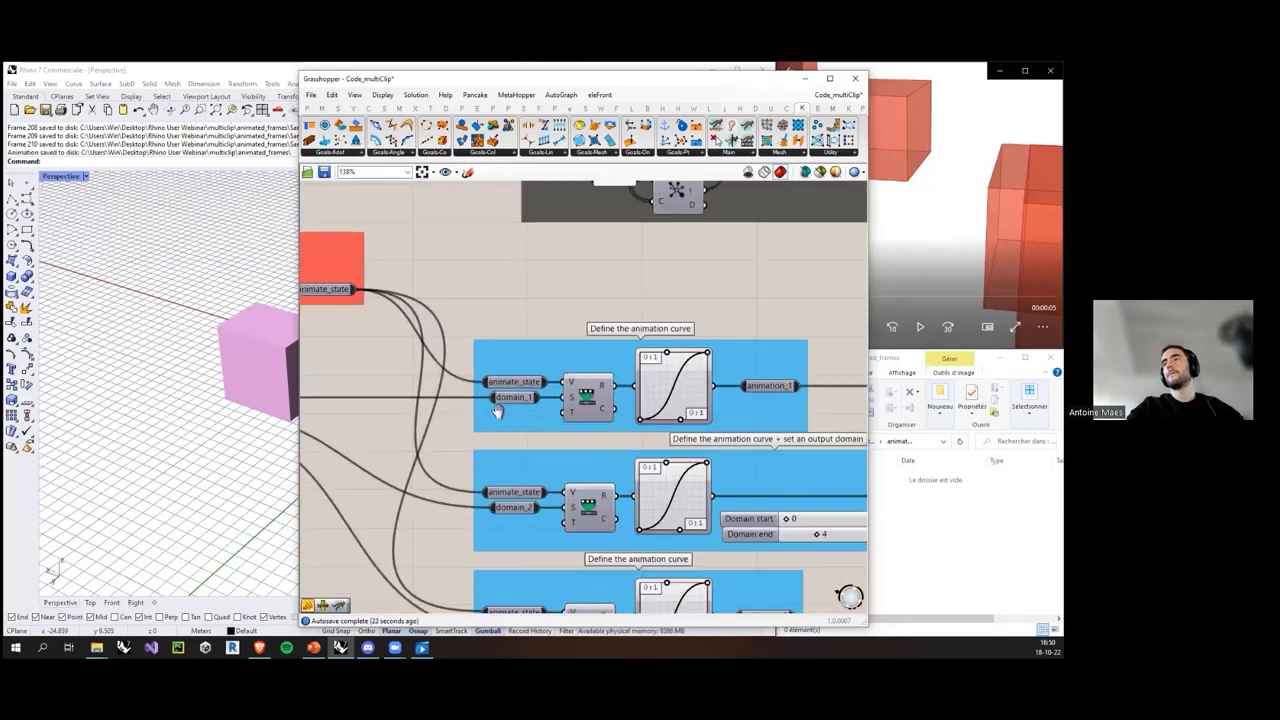
Step: Examine how animate_state and domain_1 feed the remap component in the first animation curve group
right_drag(498, 411, 621, 419)
mouse_move(477, 369)
right_down()
mouse_move(515, 369)
mouse_move(473, 347)
right_up()
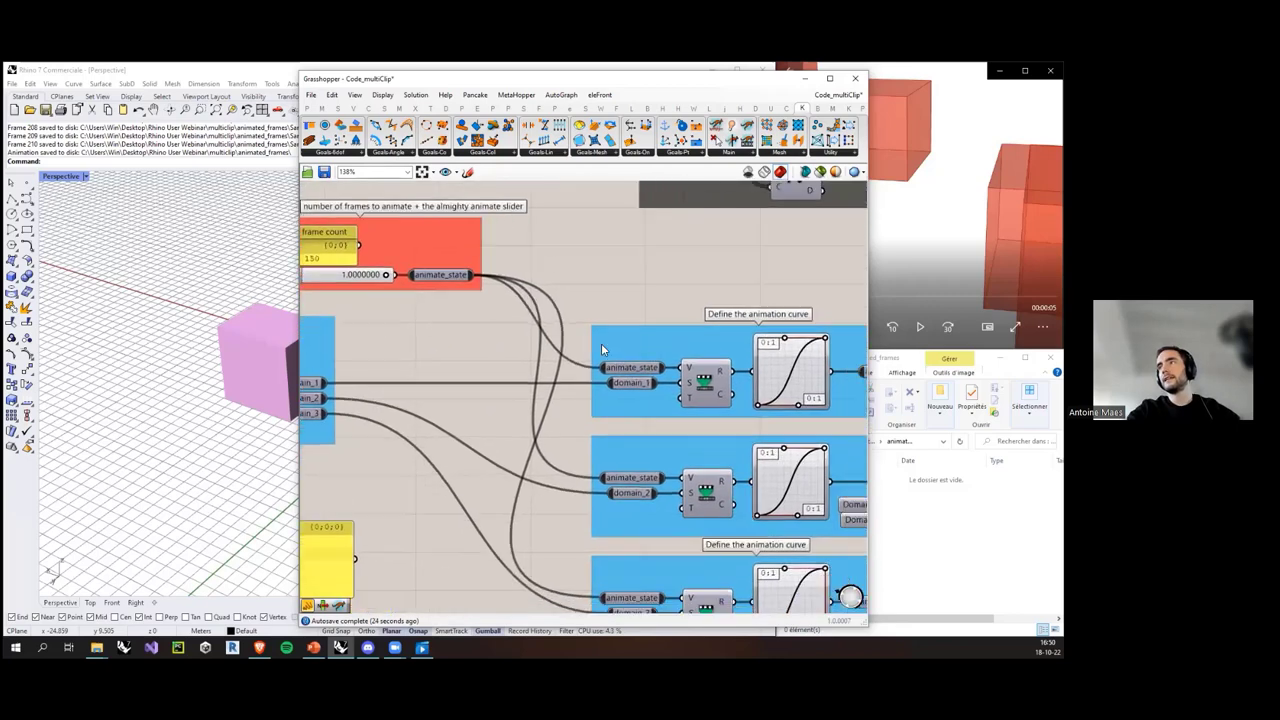
right_drag(601, 343, 584, 337)
drag(552, 318, 730, 426)
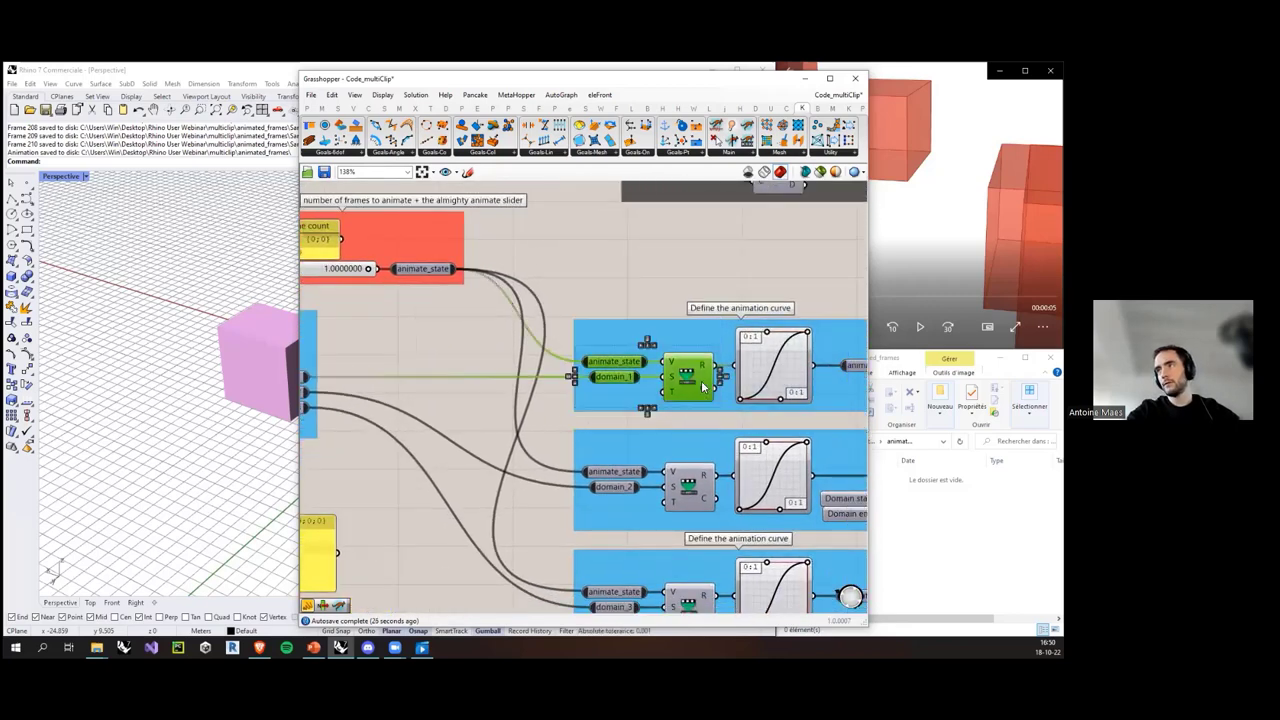
click(686, 282)
click(689, 377)
scroll(651, 304, up, 1)
click(651, 304)
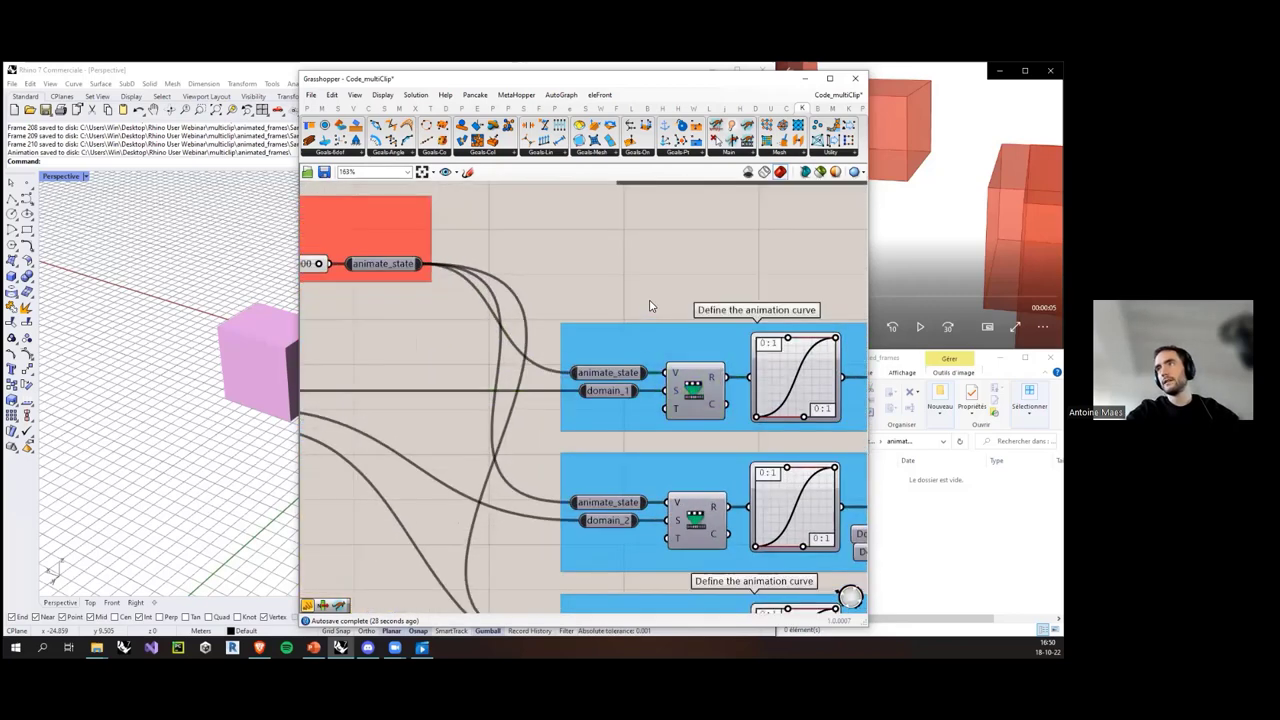
Step: Set the Animate_me slider to 0.0722498
scroll(651, 305, down, 1)
right_drag(560, 330, 595, 339)
drag(408, 284, 336, 286)
right_drag(597, 372, 563, 358)
right_drag(435, 305, 445, 312)
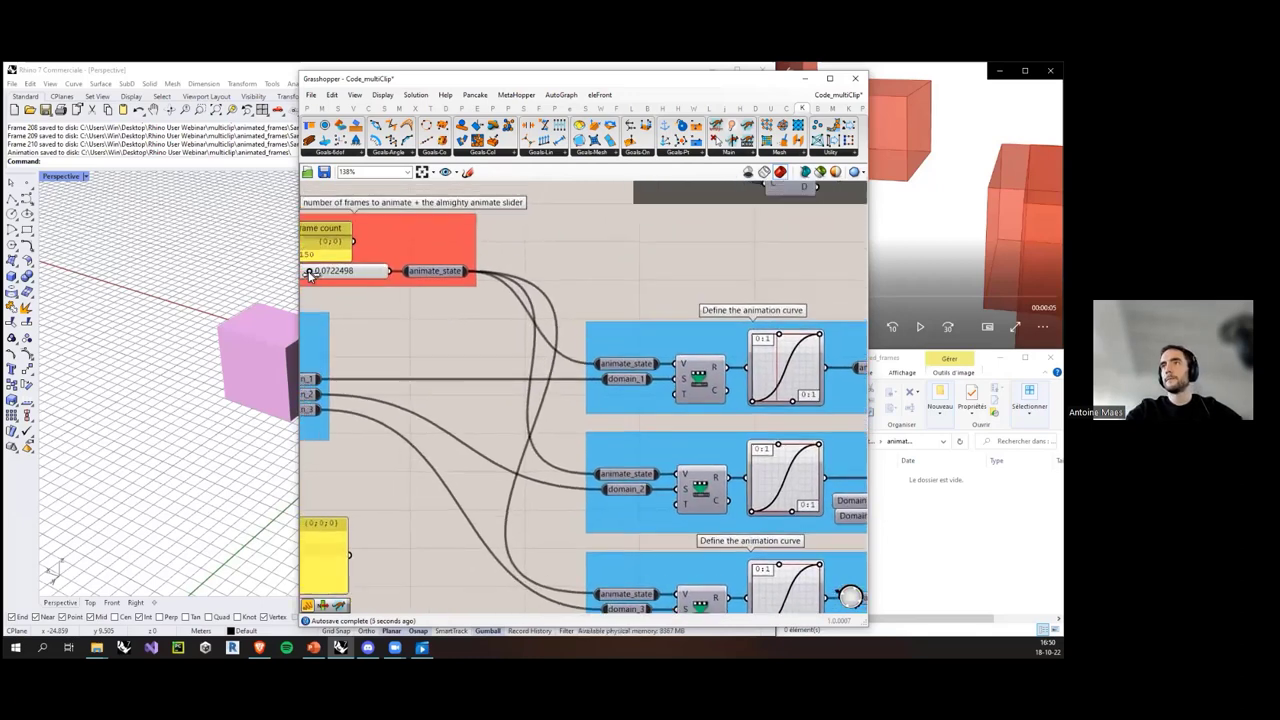
Step: Move the domains panel above the first animation curve group, connect it to domain_1 and make the panel narrower
right_drag(368, 410, 418, 395)
drag(335, 512, 498, 410)
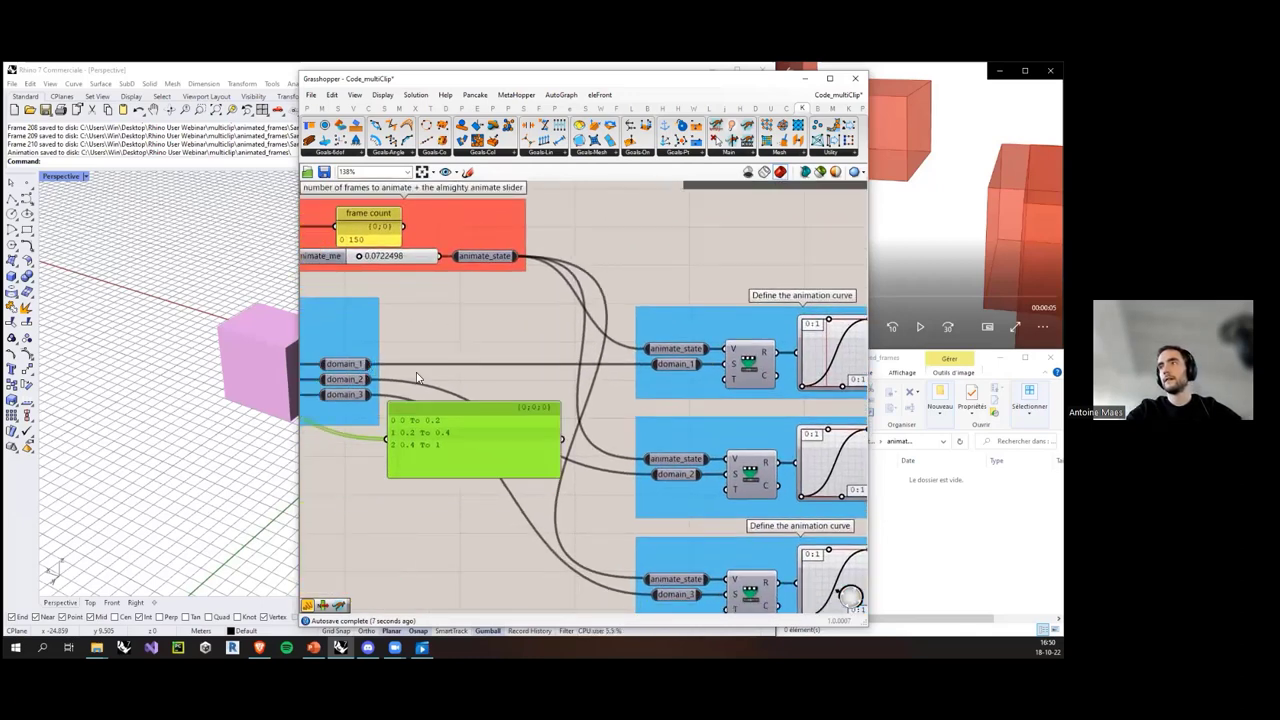
drag(476, 458, 798, 253)
drag(706, 234, 696, 360)
right_drag(749, 229, 625, 240)
drag(625, 240, 646, 274)
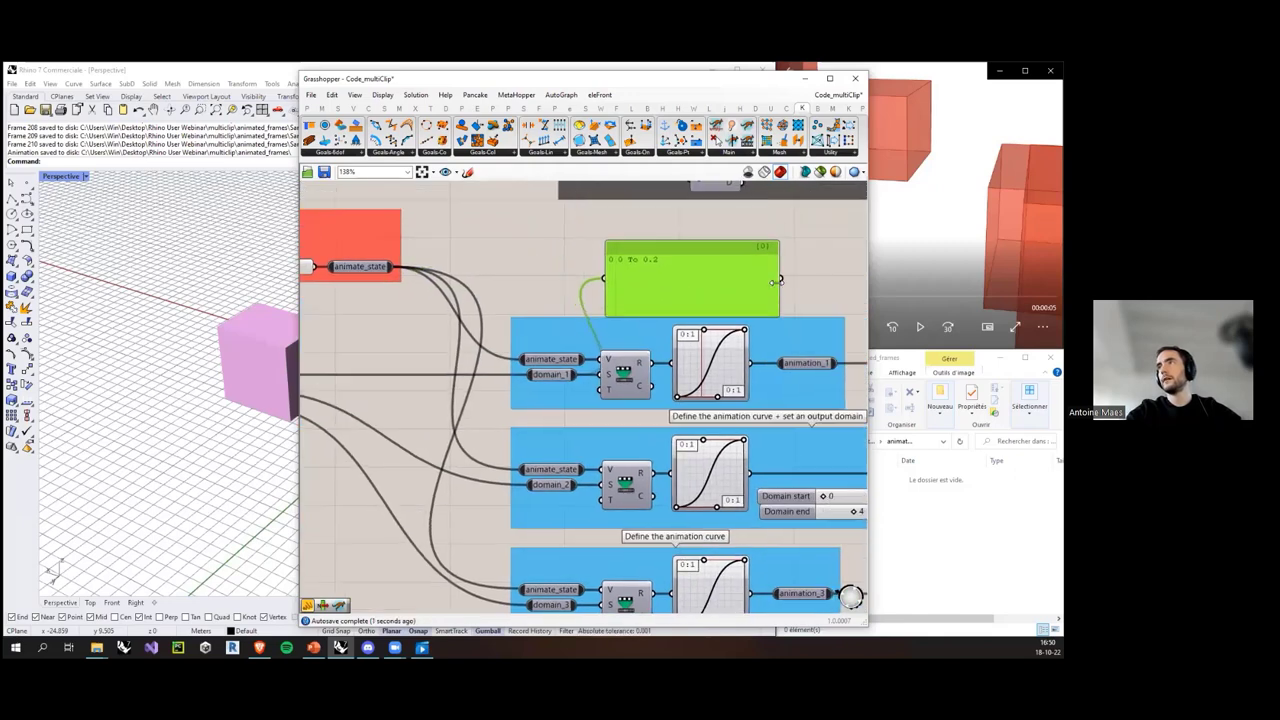
drag(779, 285, 697, 275)
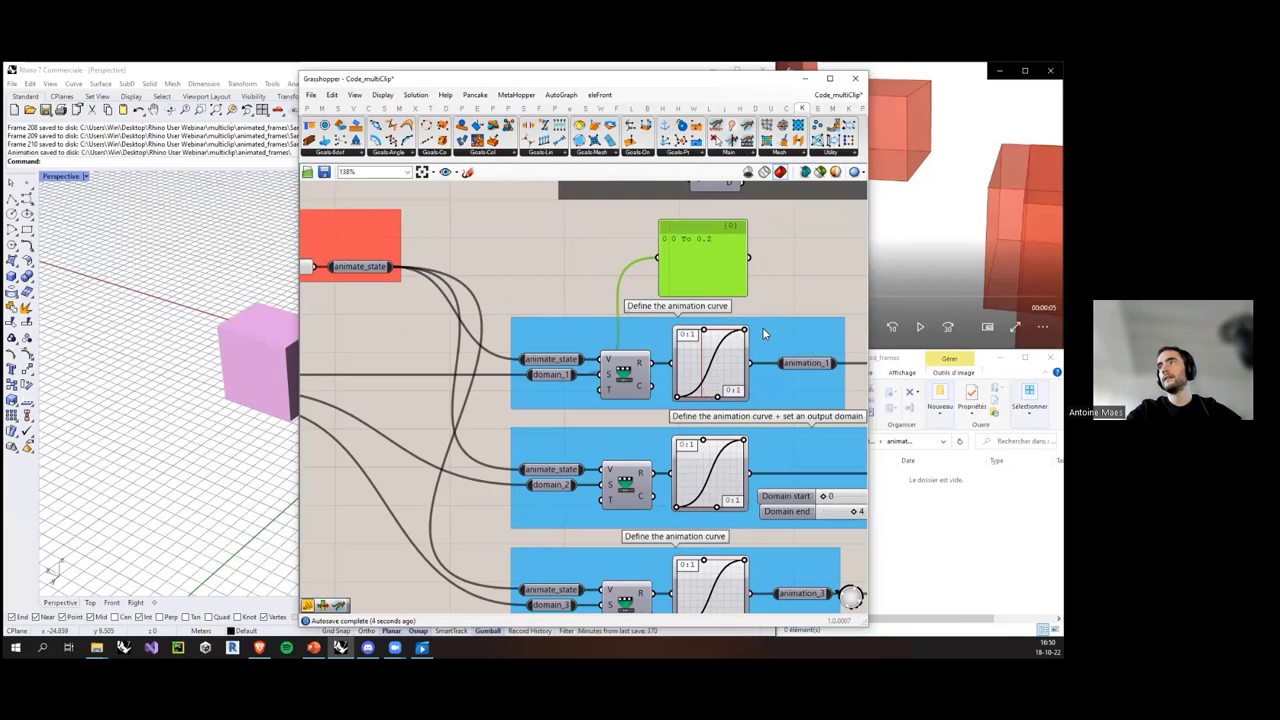
scroll(689, 337, down, 1)
right_drag(604, 273, 668, 323)
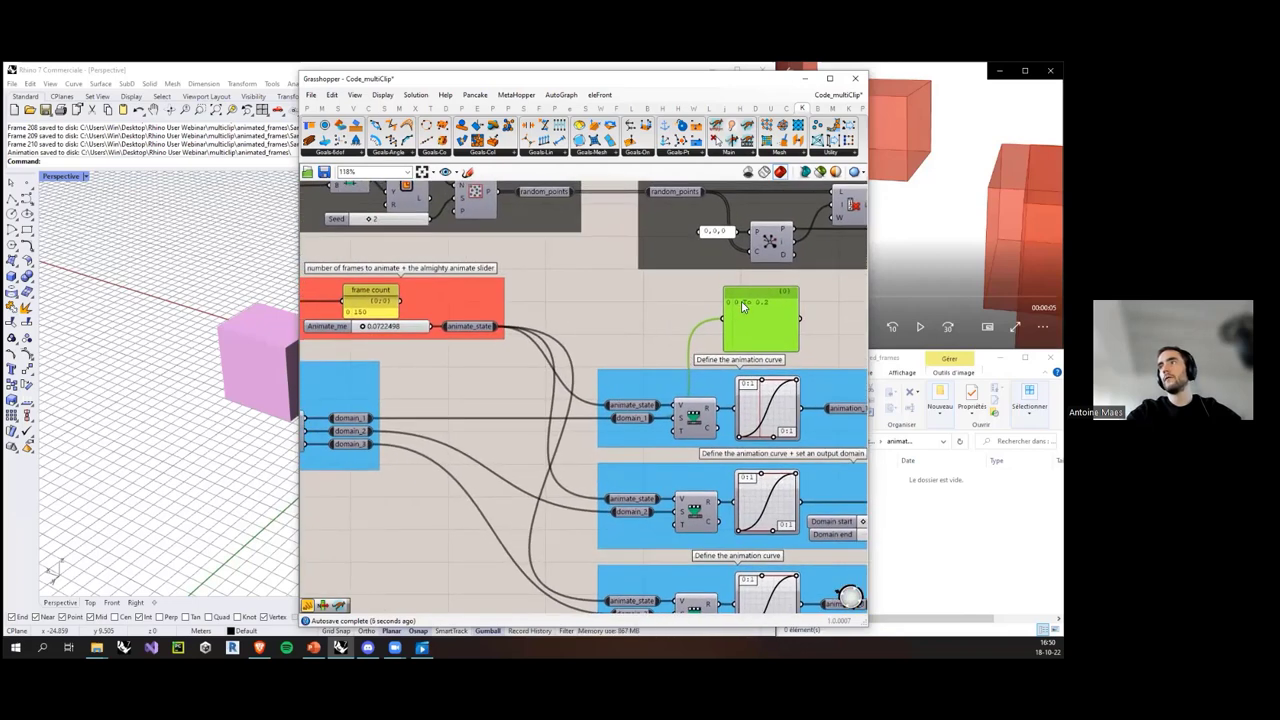
scroll(744, 312, up, 1)
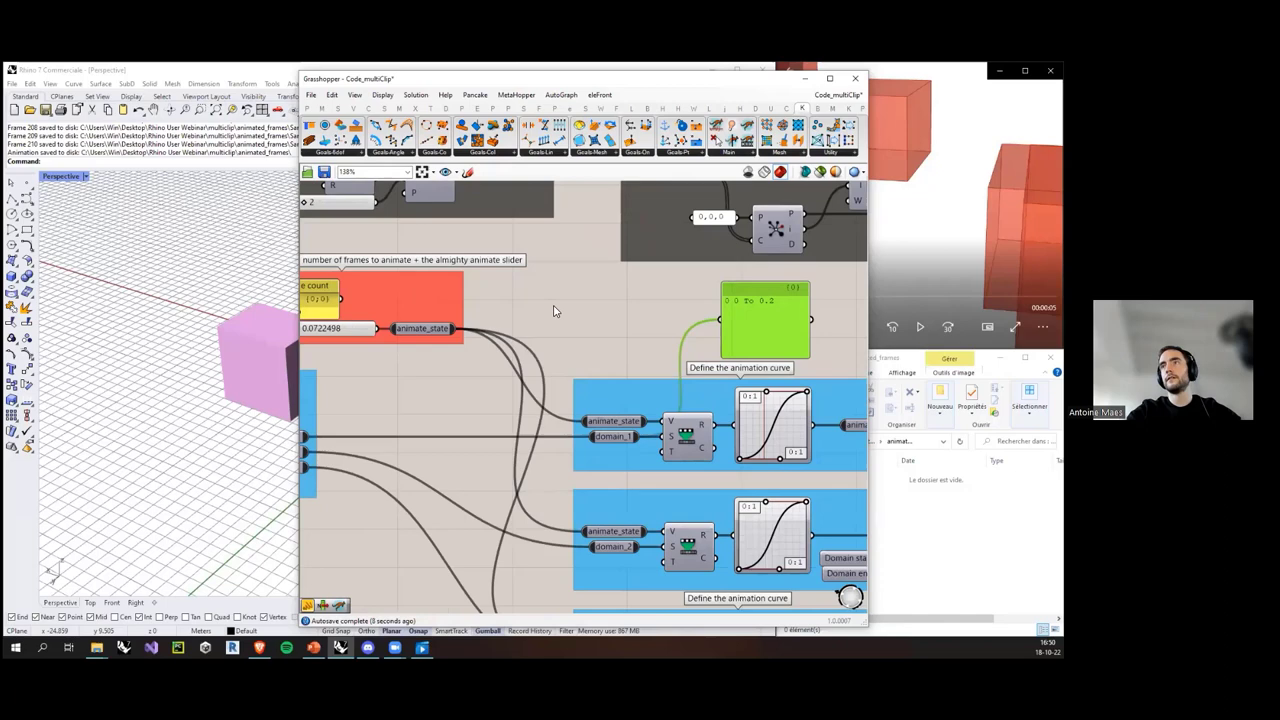
Step: Point out the range in the domain_1 panel and test Animate_me at 0.2312000 and 0.4551758
double_click(711, 299)
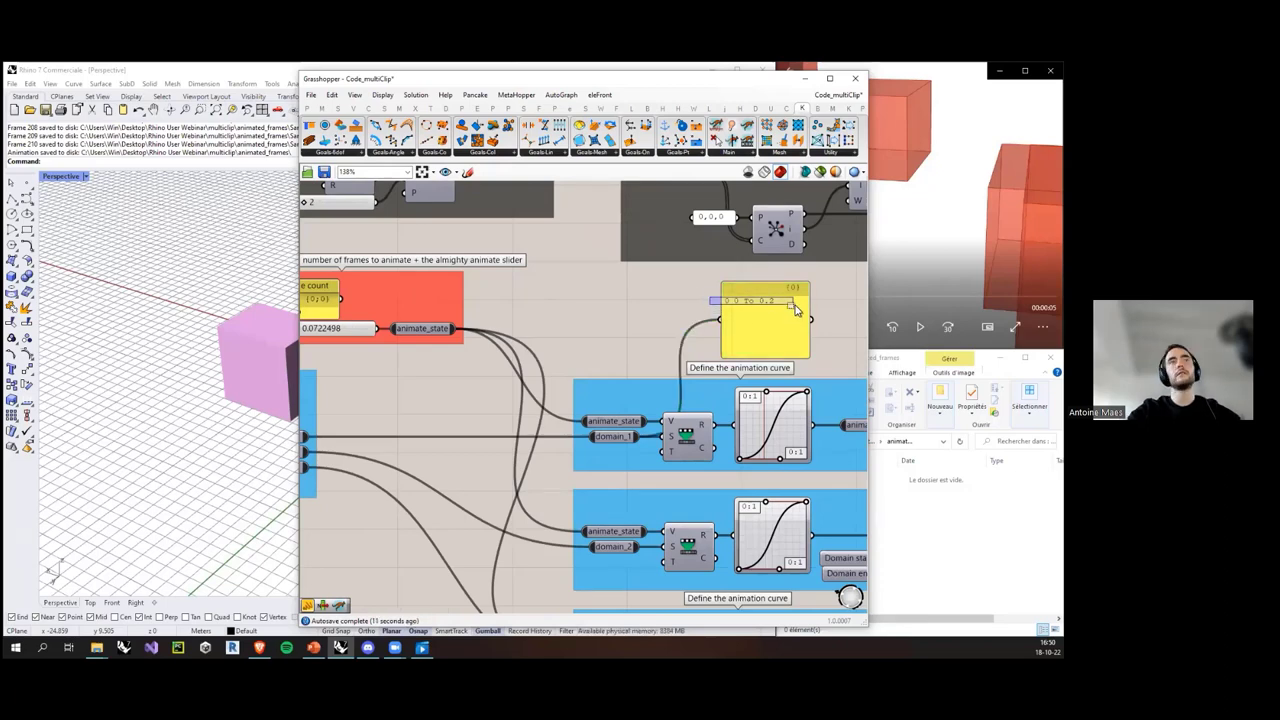
click(600, 339)
right_drag(352, 337, 388, 332)
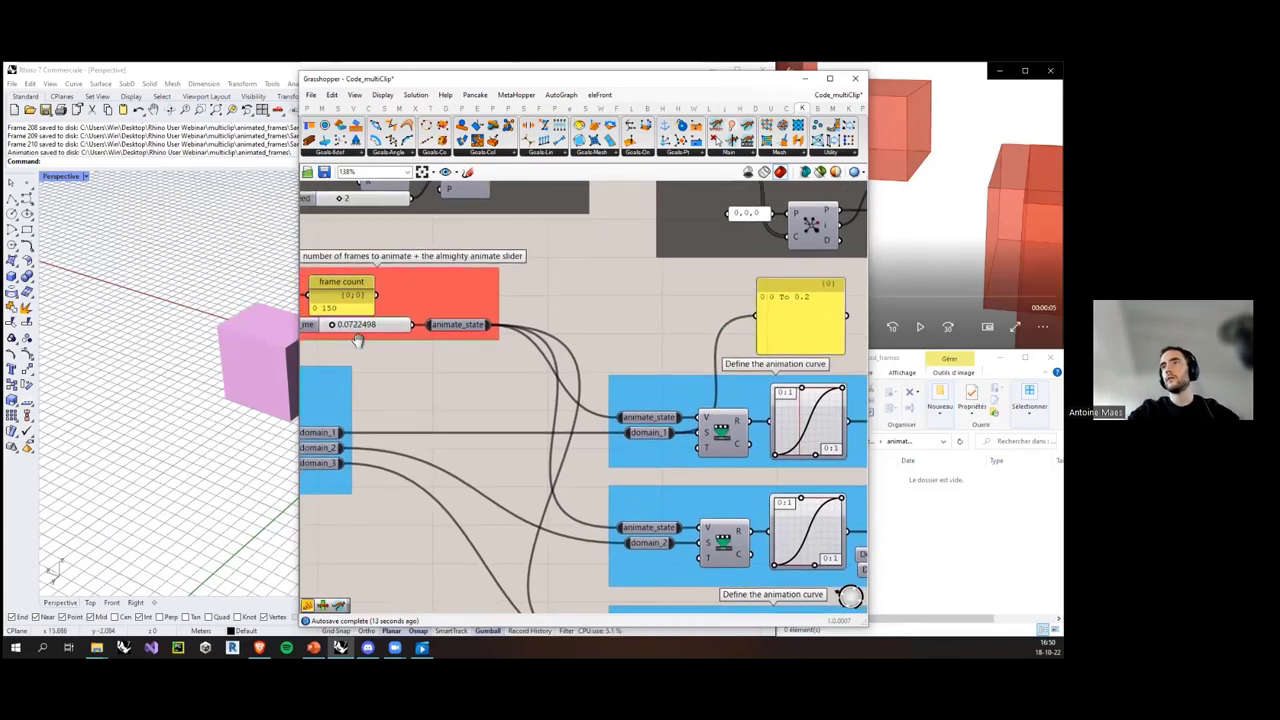
drag(336, 324, 350, 337)
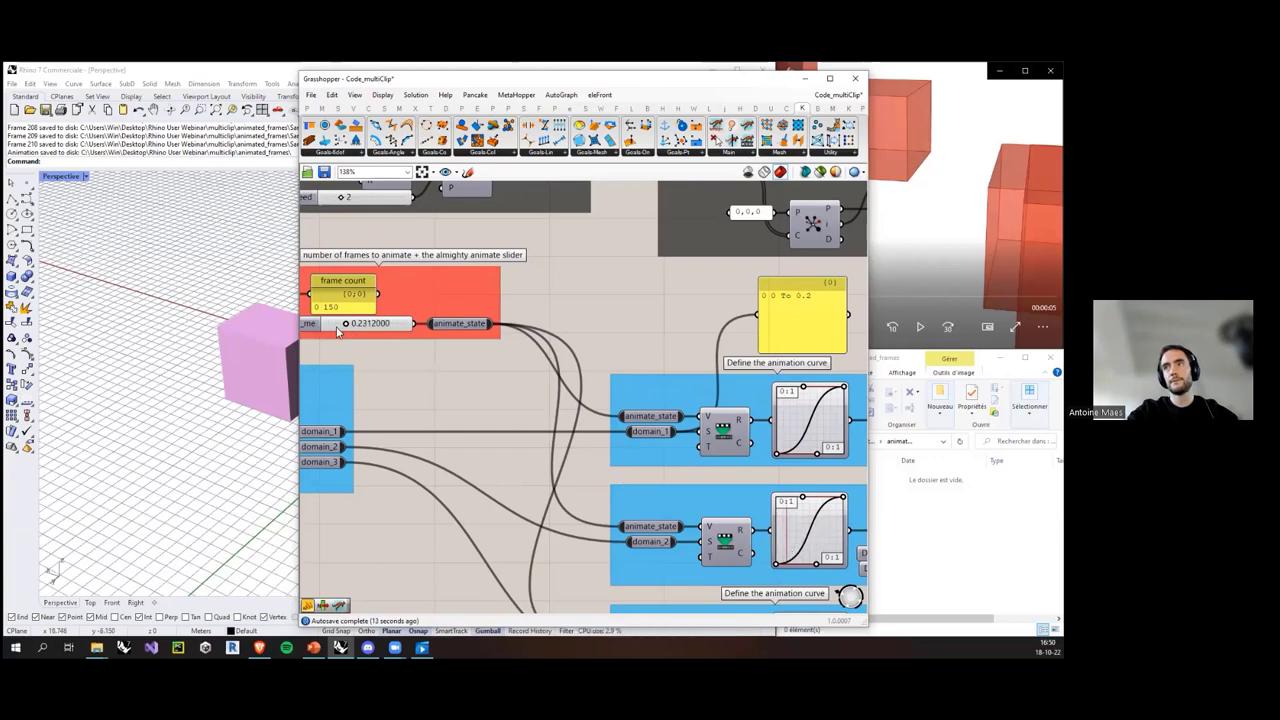
drag(346, 328, 364, 334)
right_drag(420, 460, 417, 448)
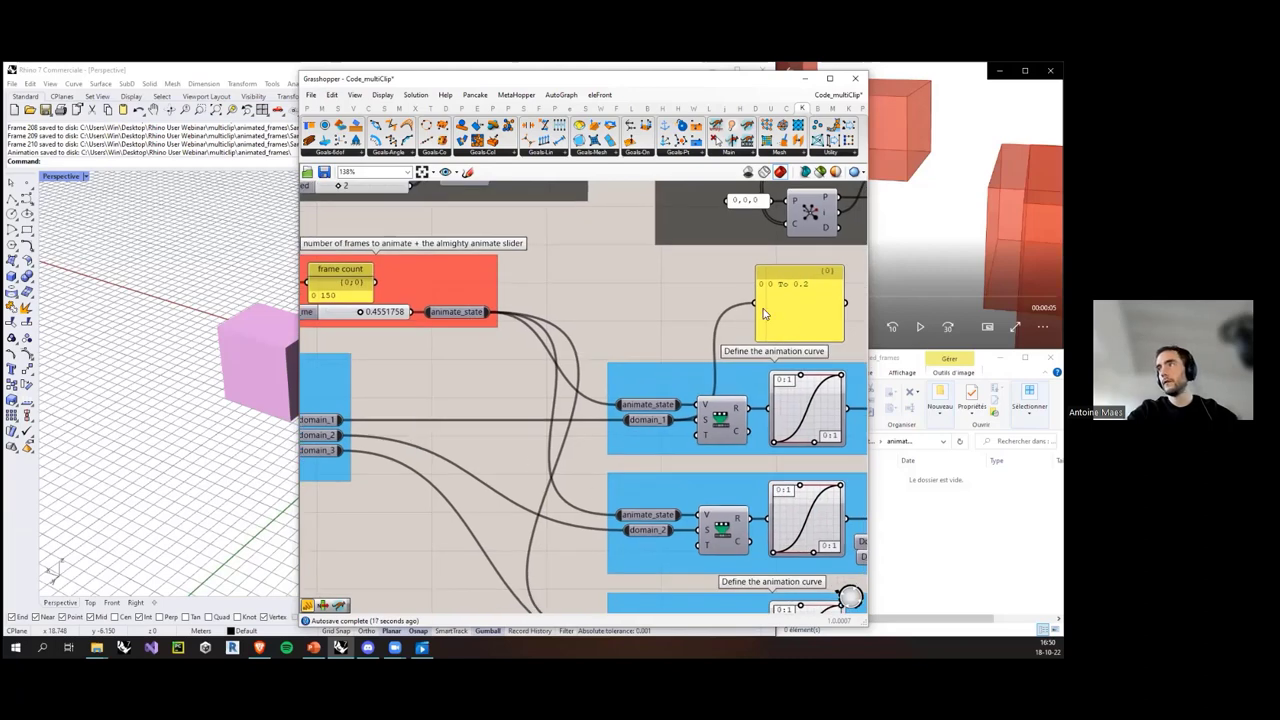
Step: Reconnect the panel to domain_2 to show the second clip's range, and delete the panel
drag(756, 305, 675, 530)
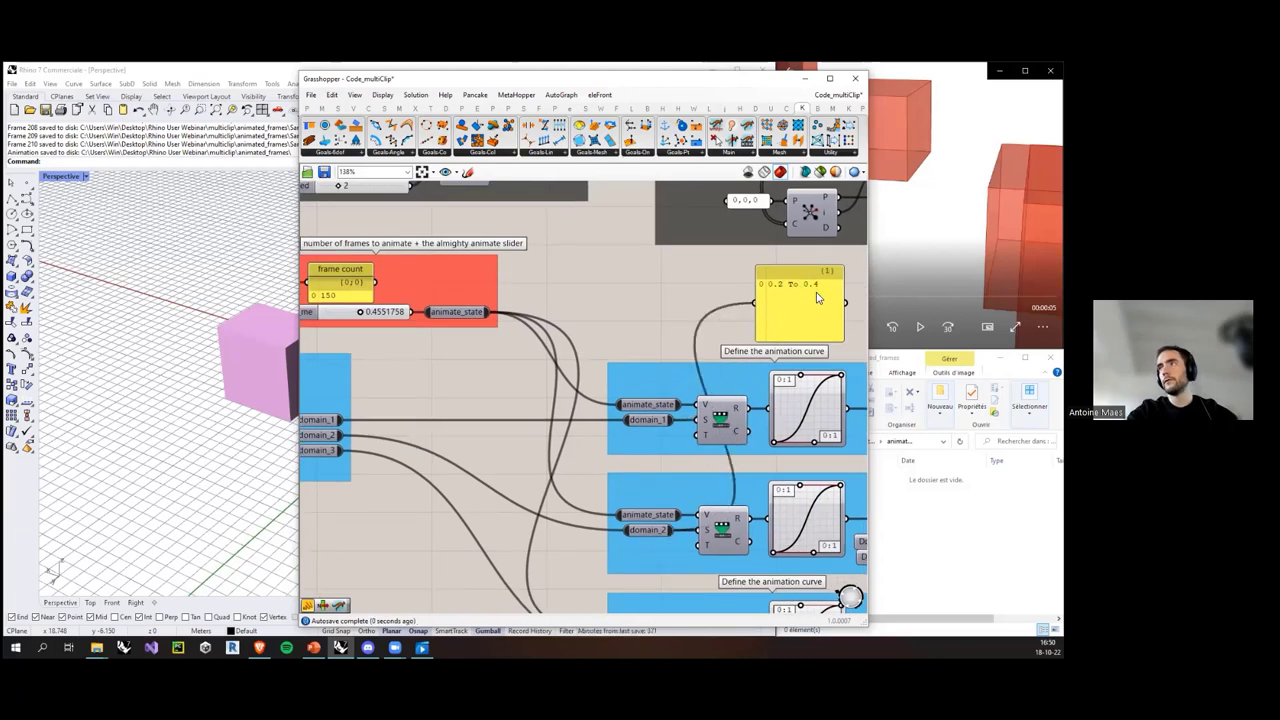
right_drag(410, 334, 422, 276)
scroll(403, 257, down, 2)
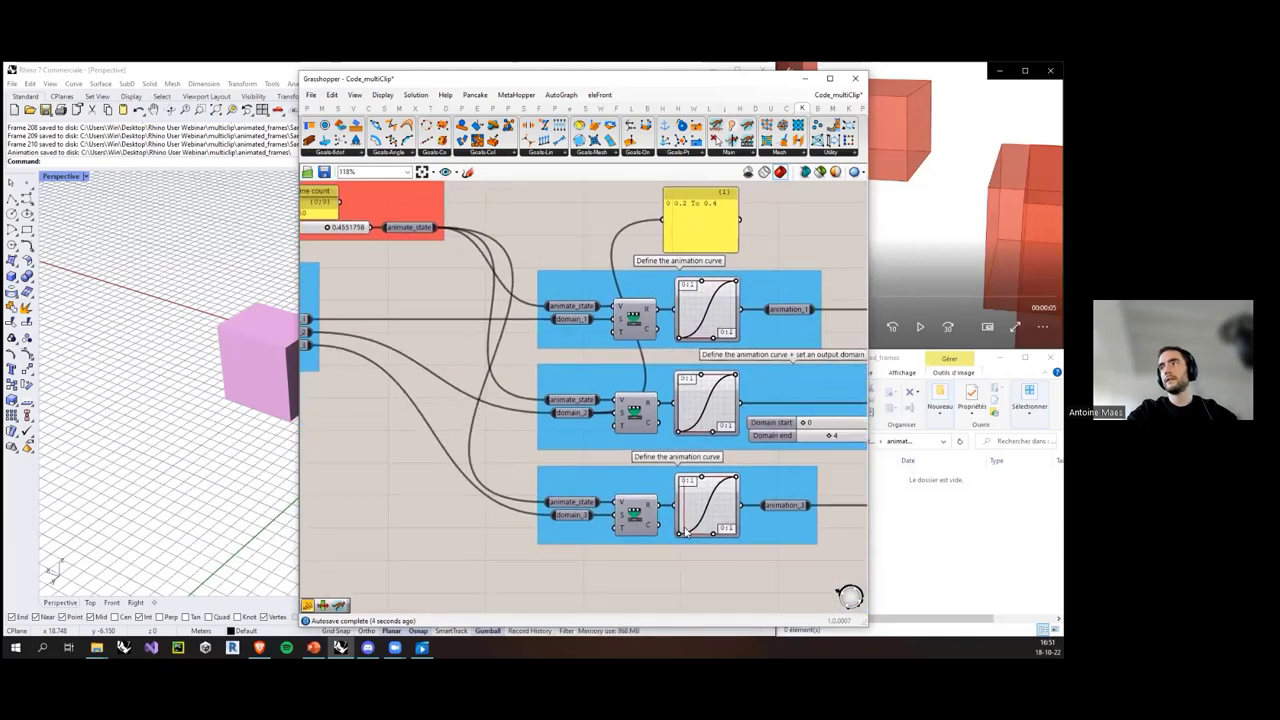
right_drag(688, 220, 646, 257)
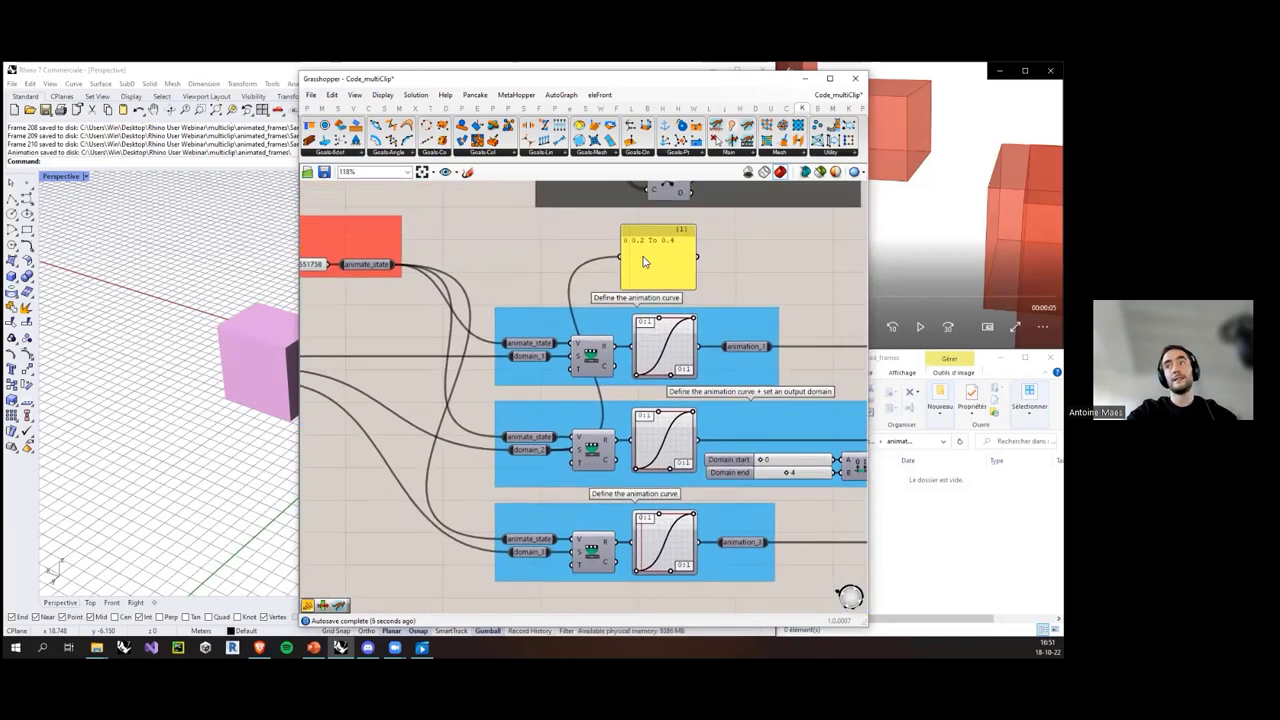
click(643, 262)
key(Delete)
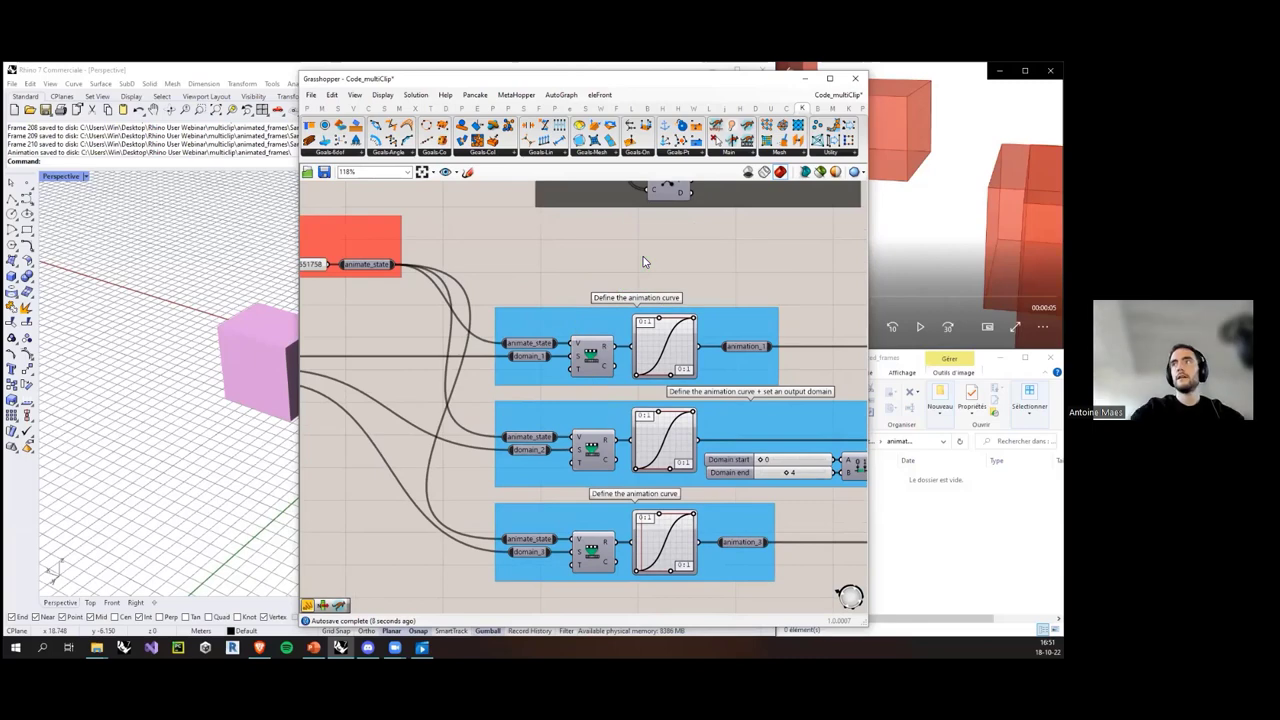
Step: Duplicate the move_camera slider directly below the original and connect the copy to the Merge component's D4 input
scroll(690, 270, down, 3)
right_drag(356, 385, 562, 394)
right_drag(430, 382, 615, 419)
scroll(470, 358, up, 8)
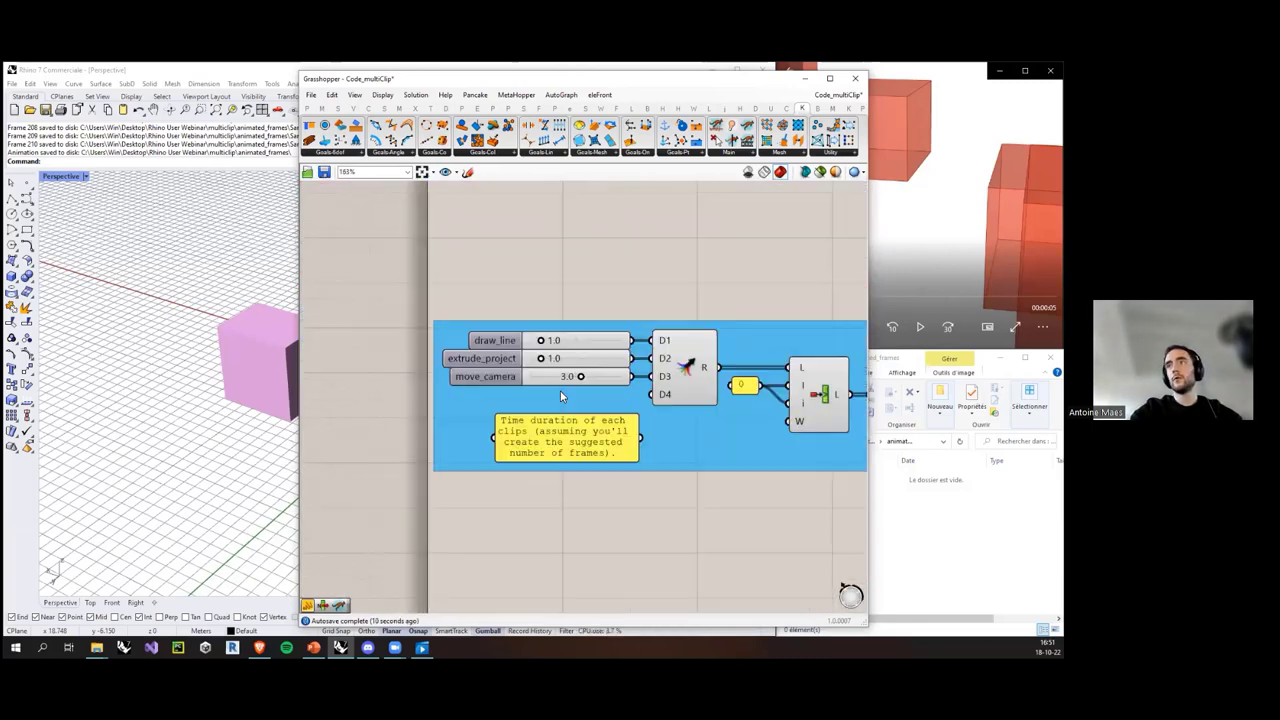
alt+drag(614, 388, 621, 429)
drag(756, 415, 728, 425)
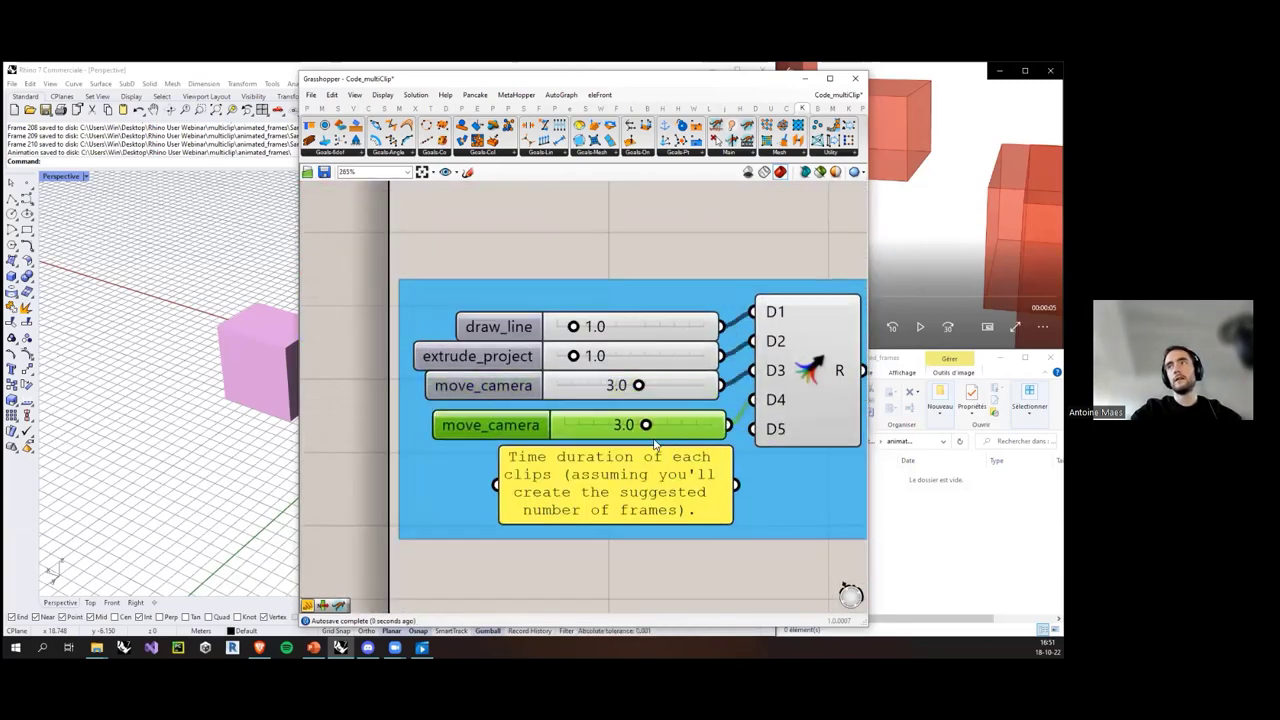
Step: Match the Explode Tree component's outputs to the four branches and inspect the data in branch 3
scroll(657, 438, down, 6)
right_drag(860, 460, 628, 414)
scroll(588, 372, up, 6)
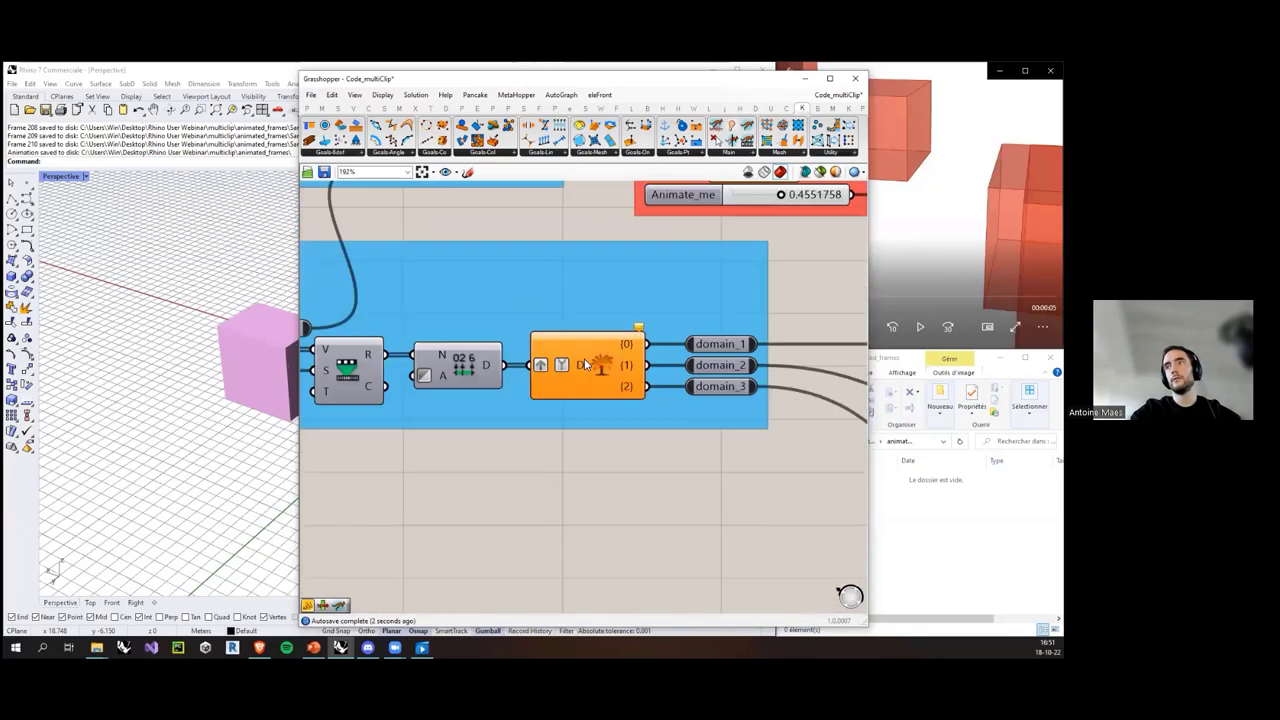
right_click(603, 366)
click(644, 439)
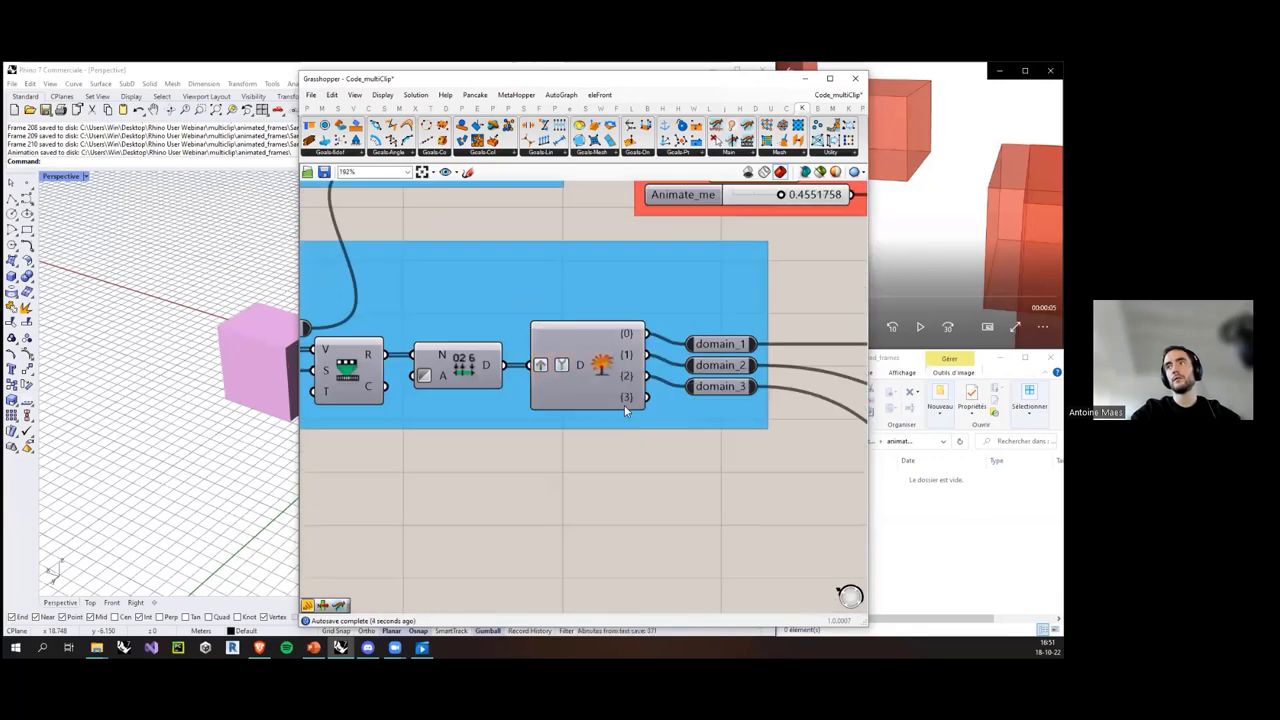
mouse_move(628, 399)
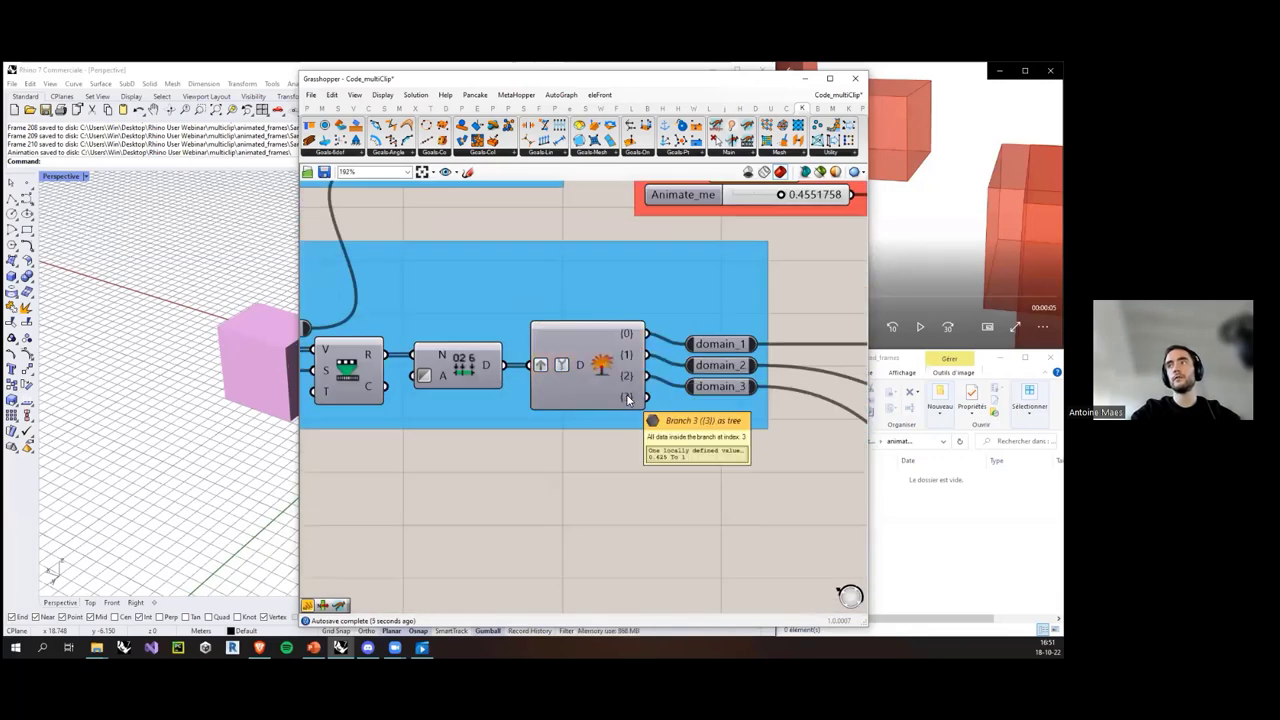
Step: Disconnect the duplicated move_camera slider from the Merge component's D4 input
scroll(588, 376, down, 5)
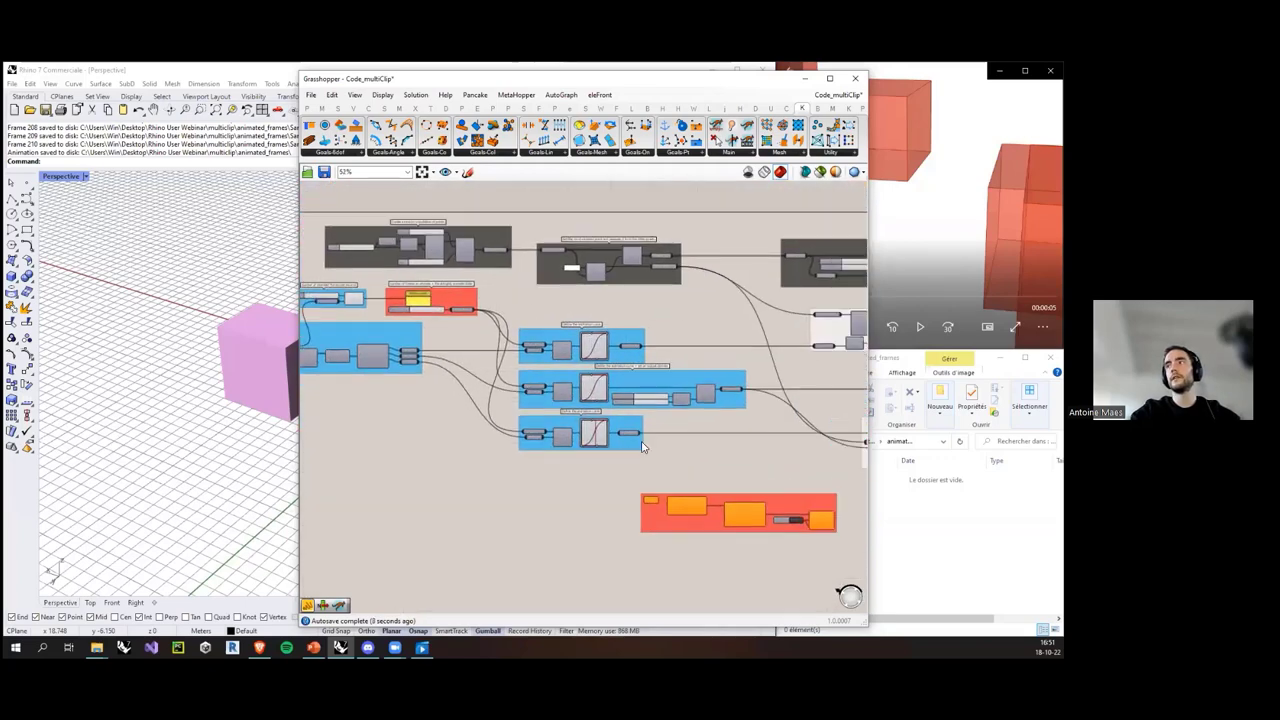
scroll(571, 446, down, 3)
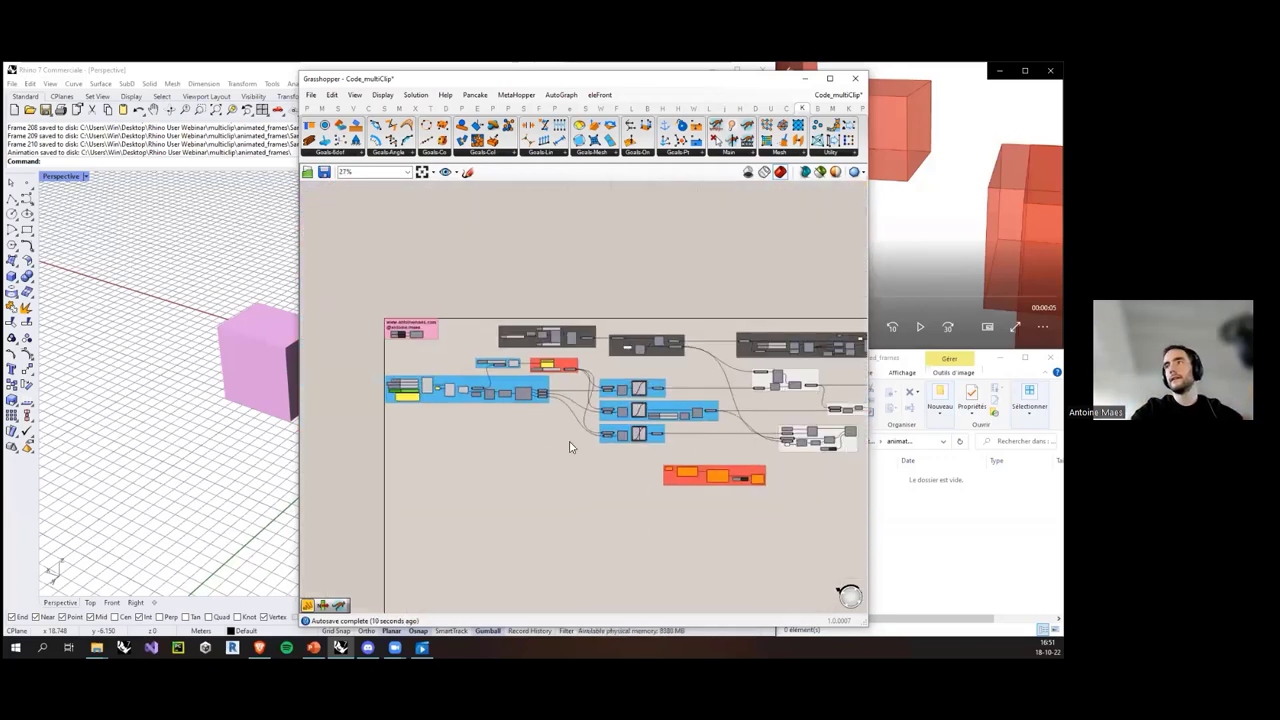
scroll(402, 390, up, 5)
scroll(402, 390, up, 4)
scroll(513, 401, up, 3)
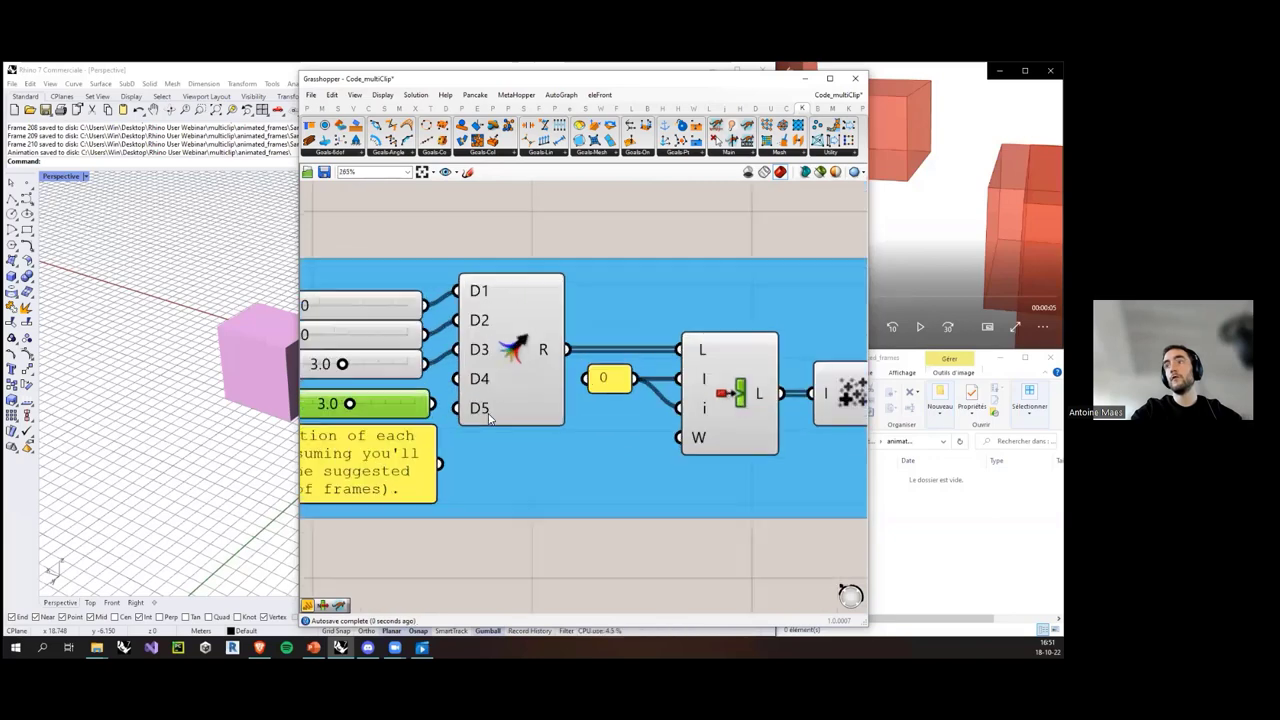
scroll(513, 401, down, 4)
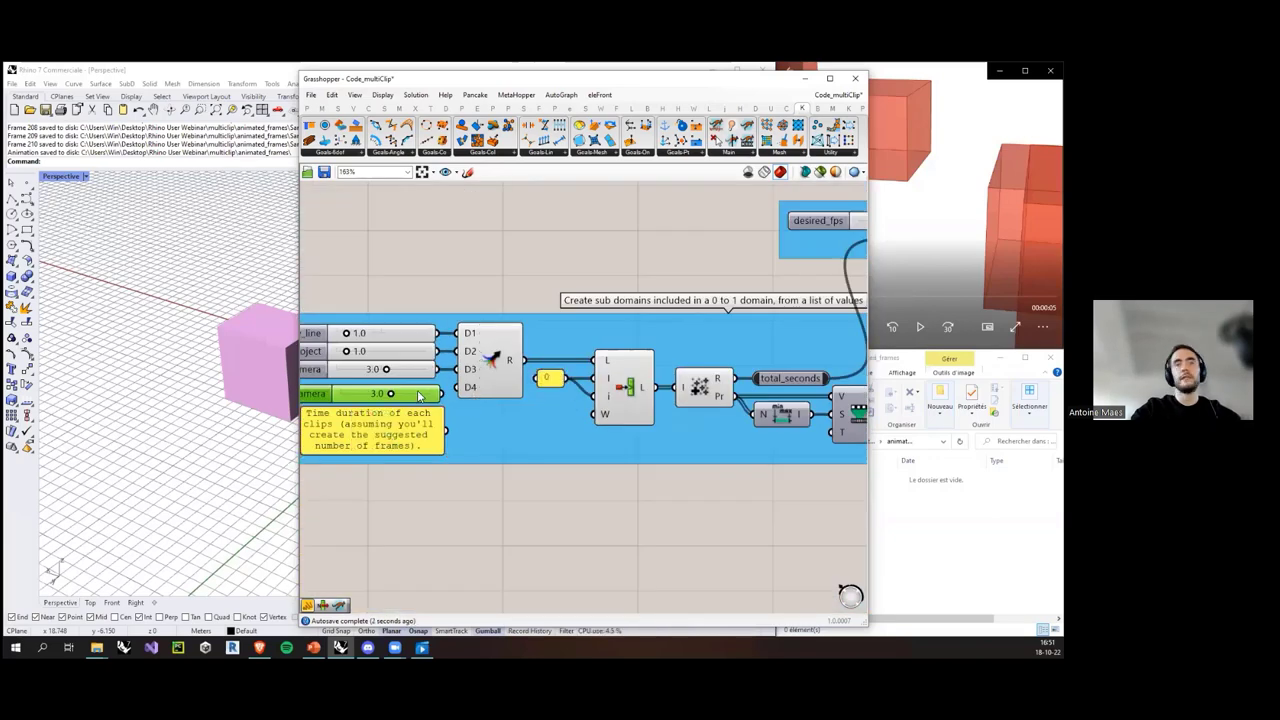
Step: Set the Animate_me slider to 0.1135217
scroll(640, 432, down, 4)
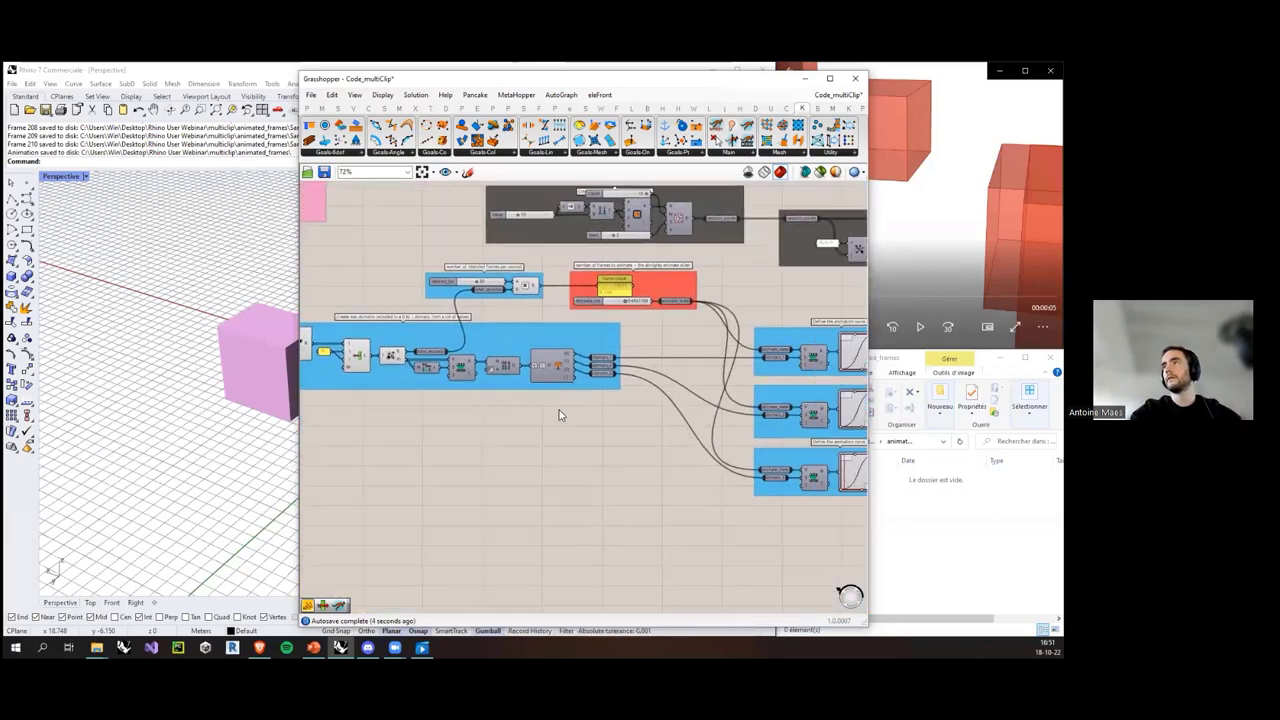
right_drag(724, 393, 535, 409)
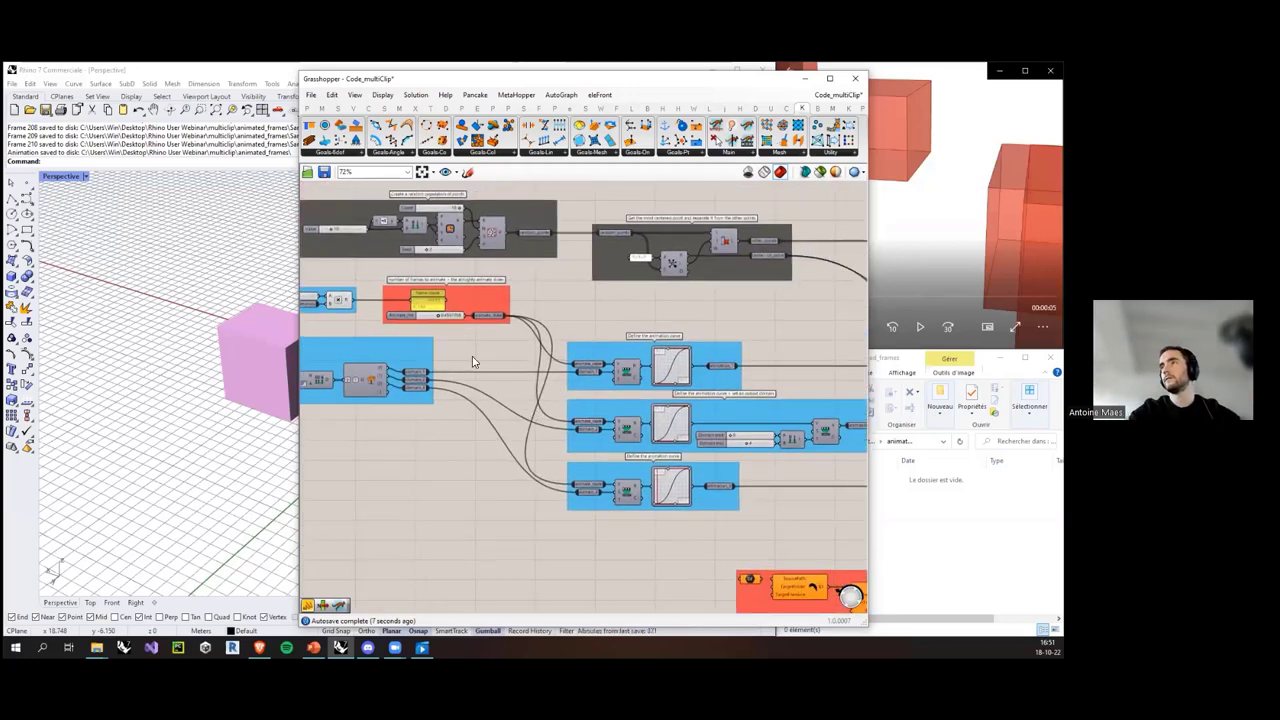
scroll(442, 311, up, 4)
scroll(428, 322, down, 5)
right_drag(753, 420, 692, 407)
scroll(342, 304, up, 6)
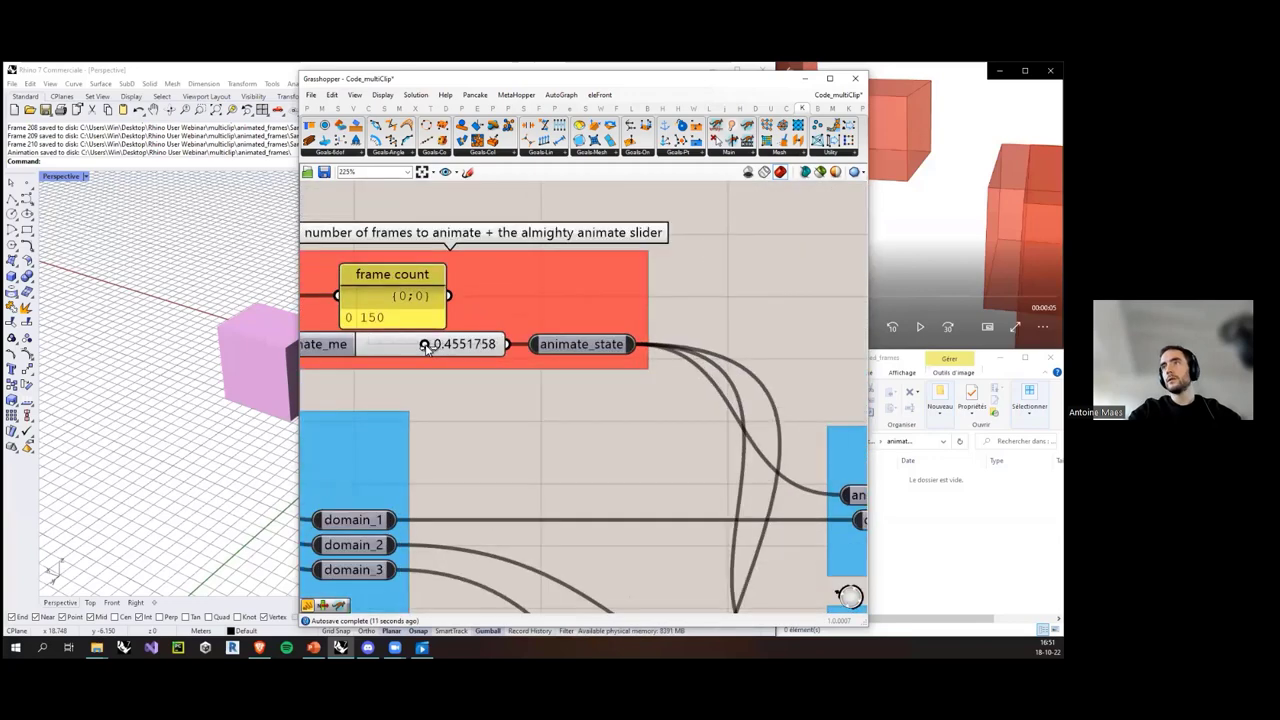
scroll(471, 397, down, 5)
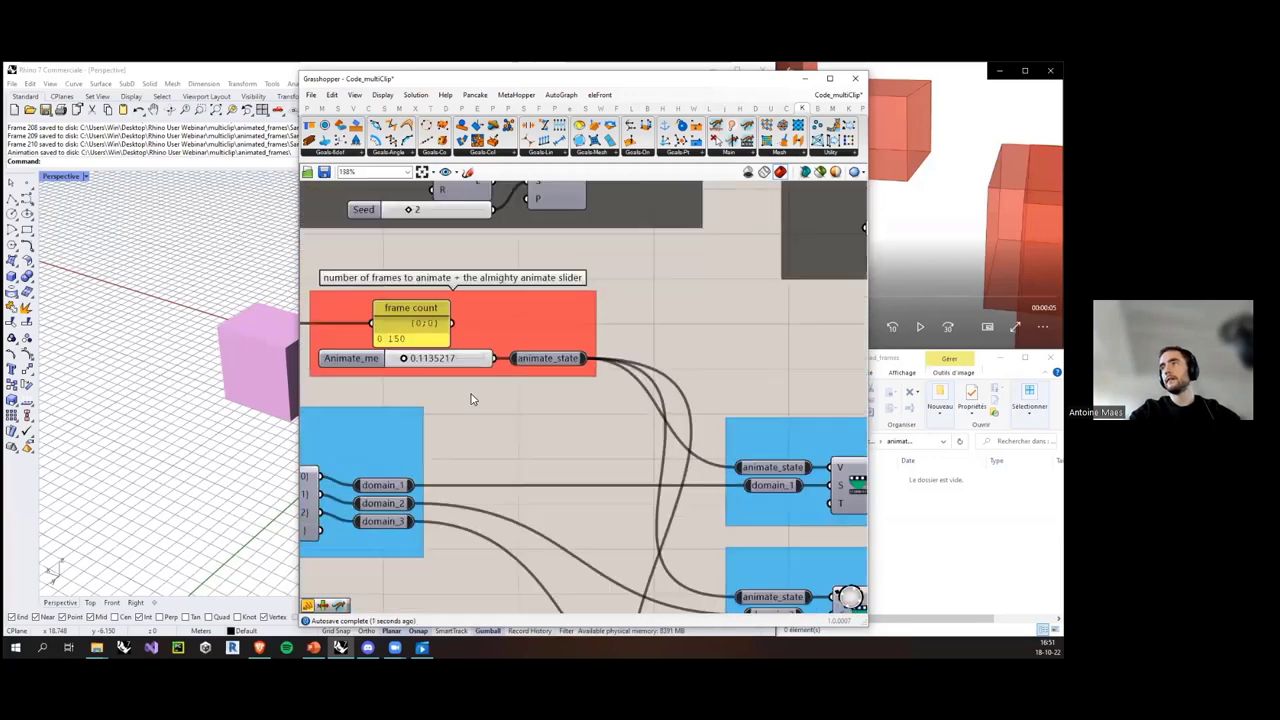
Step: Select the rectangle component in the floor plan edge group and place the Grasshopper window beside the Rhino viewport
right_drag(758, 413, 592, 398)
scroll(599, 341, up, 2)
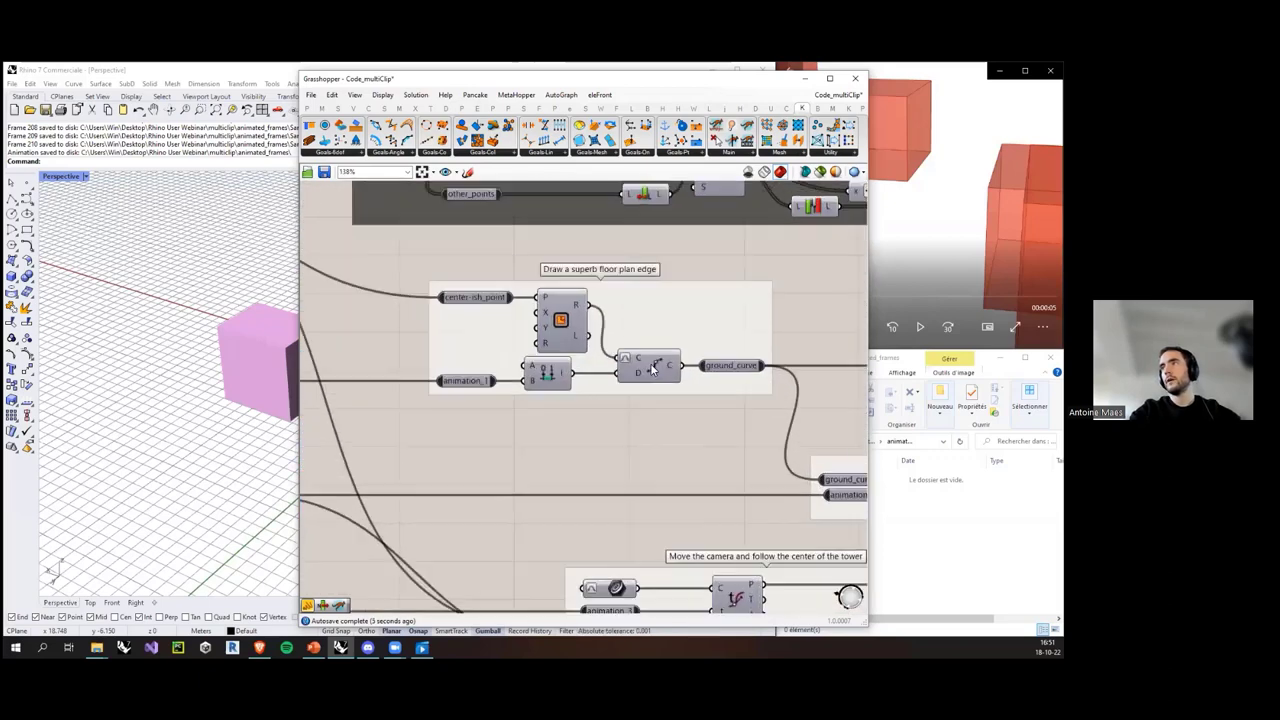
click(562, 324)
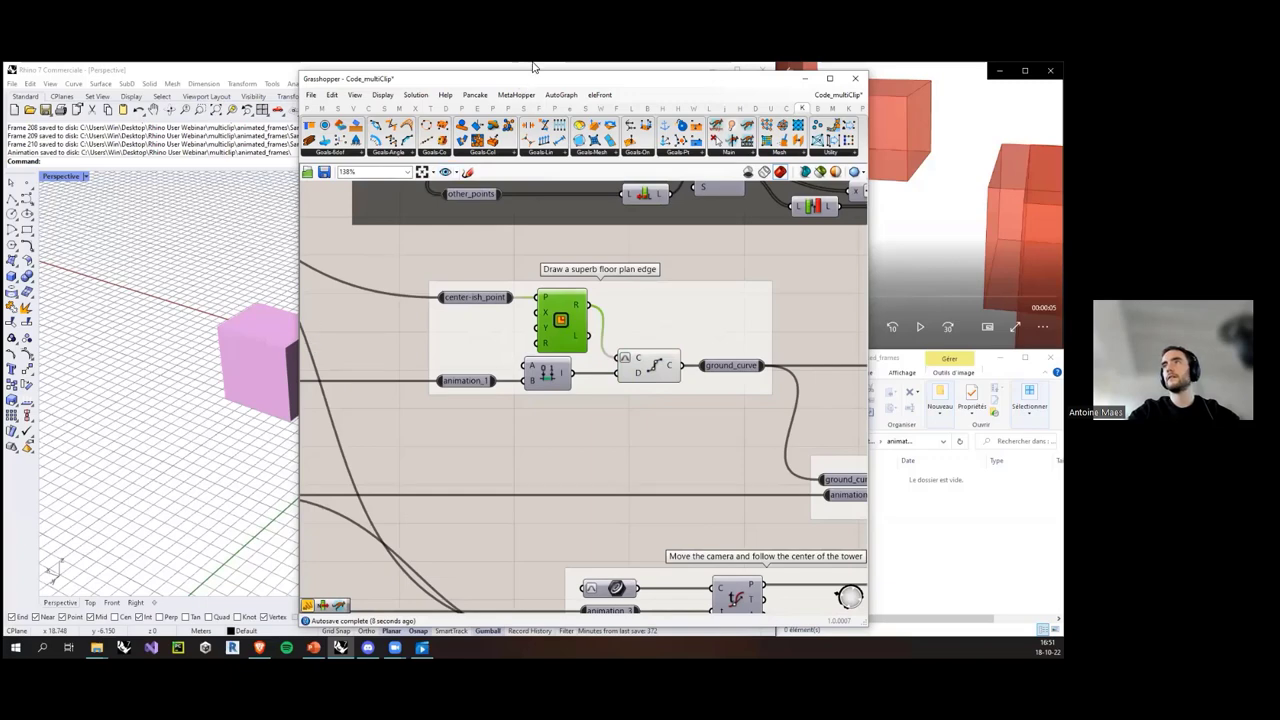
drag(318, 86, 1062, 356)
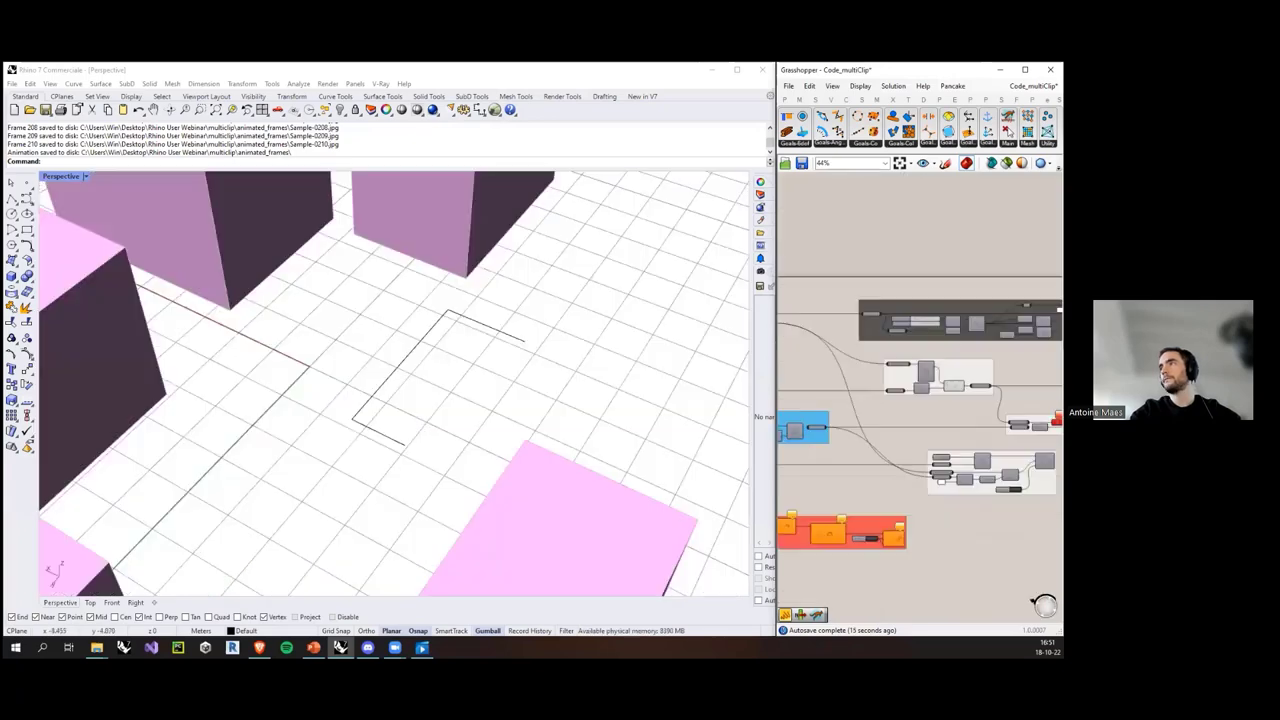
Step: Briefly preview the floor plan edge group's full rectangle in the viewport and hide its preview again
scroll(925, 428, up, 3)
click(937, 351)
key(ctrl+q)
key(Escape)
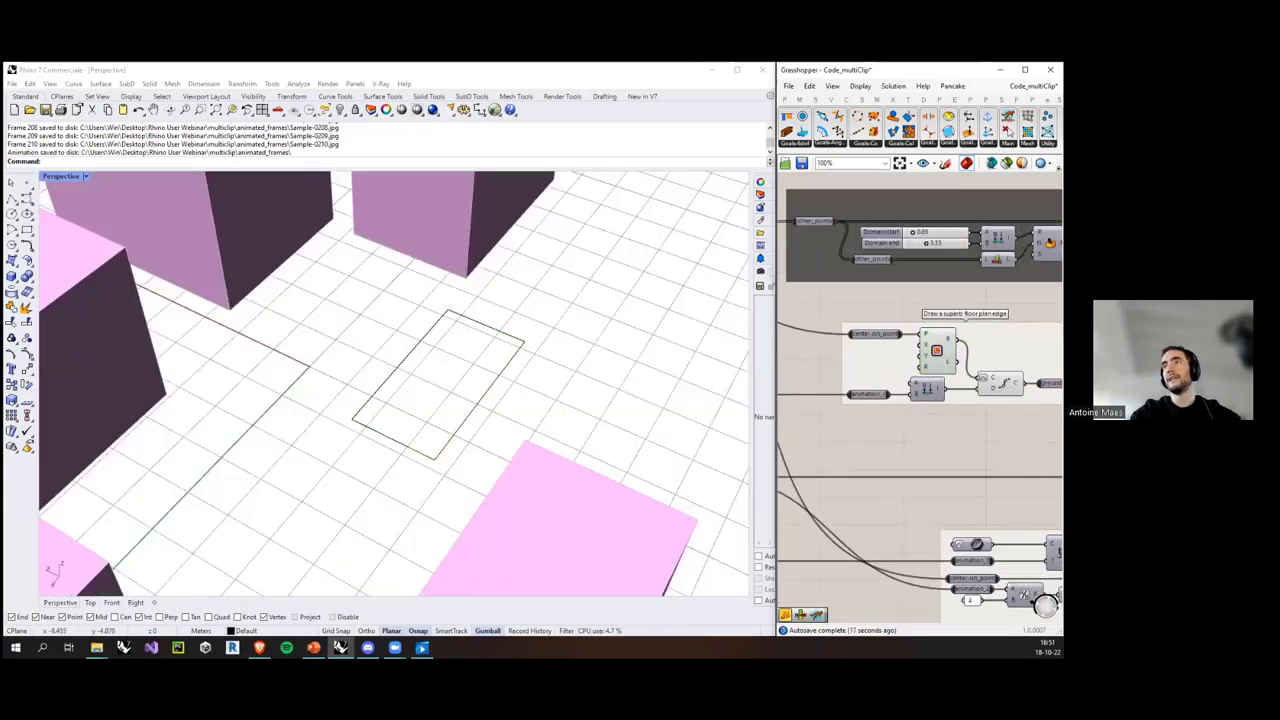
scroll(975, 405, down, 5)
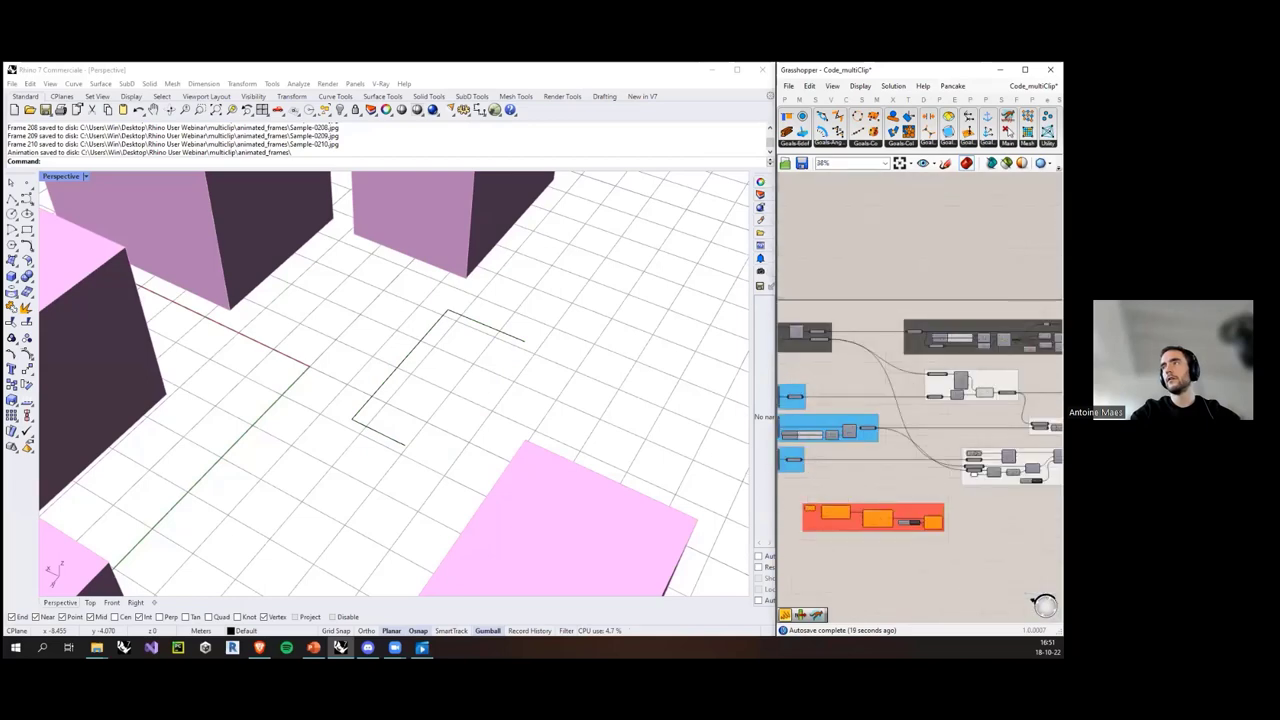
Step: Set the Animate_me slider to 0.2796960 to start the extrusion clip
scroll(965, 405, up, 3)
scroll(1045, 400, down, 4)
scroll(833, 409, up, 4)
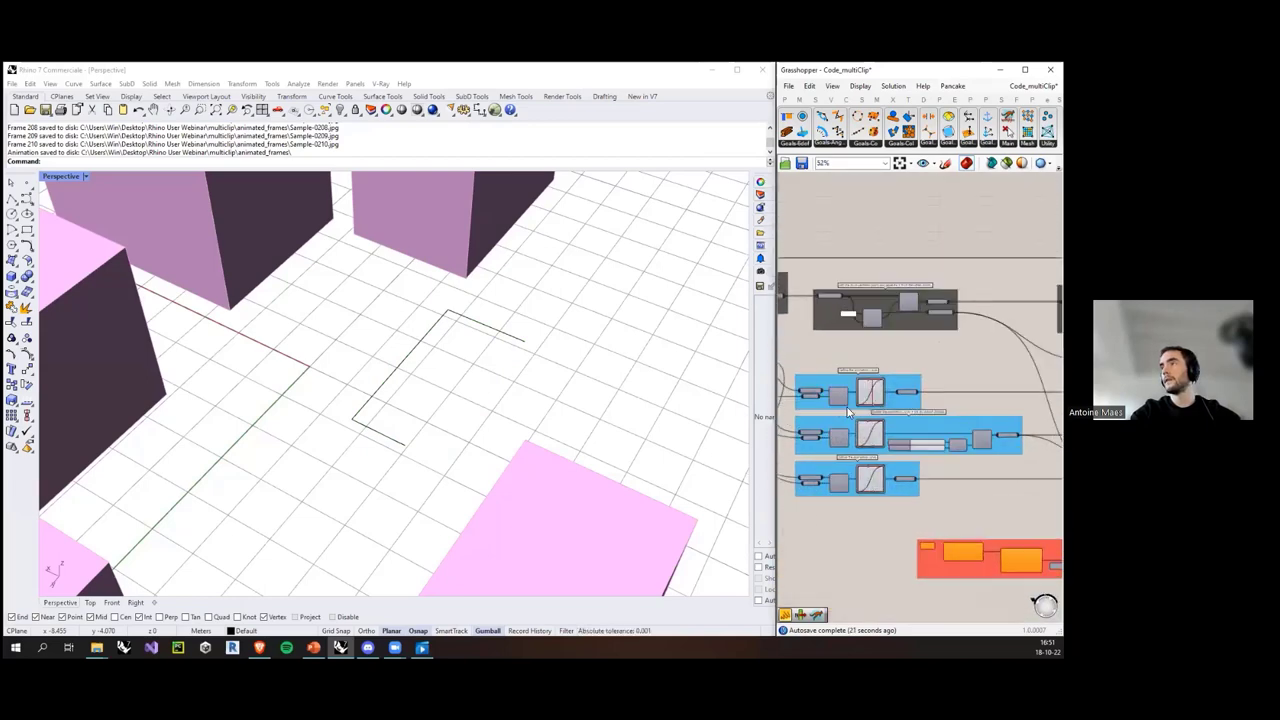
right_drag(847, 407, 1035, 421)
scroll(1035, 421, down, 1)
scroll(872, 365, up, 3)
drag(830, 366, 840, 367)
Step: Examine the three animation curve groups and the extrusion component with its inputs in the "Build our magnificent project" group
scroll(840, 370, down, 5)
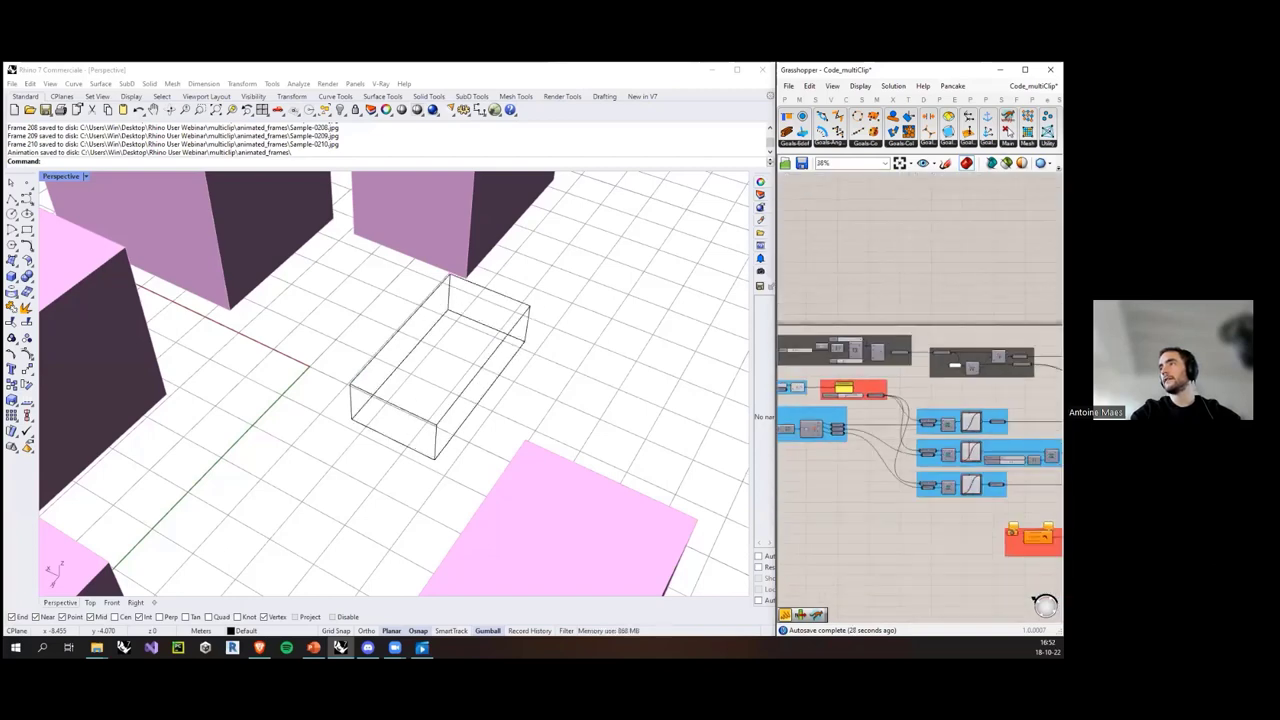
scroll(906, 433, up, 5)
scroll(906, 433, down, 5)
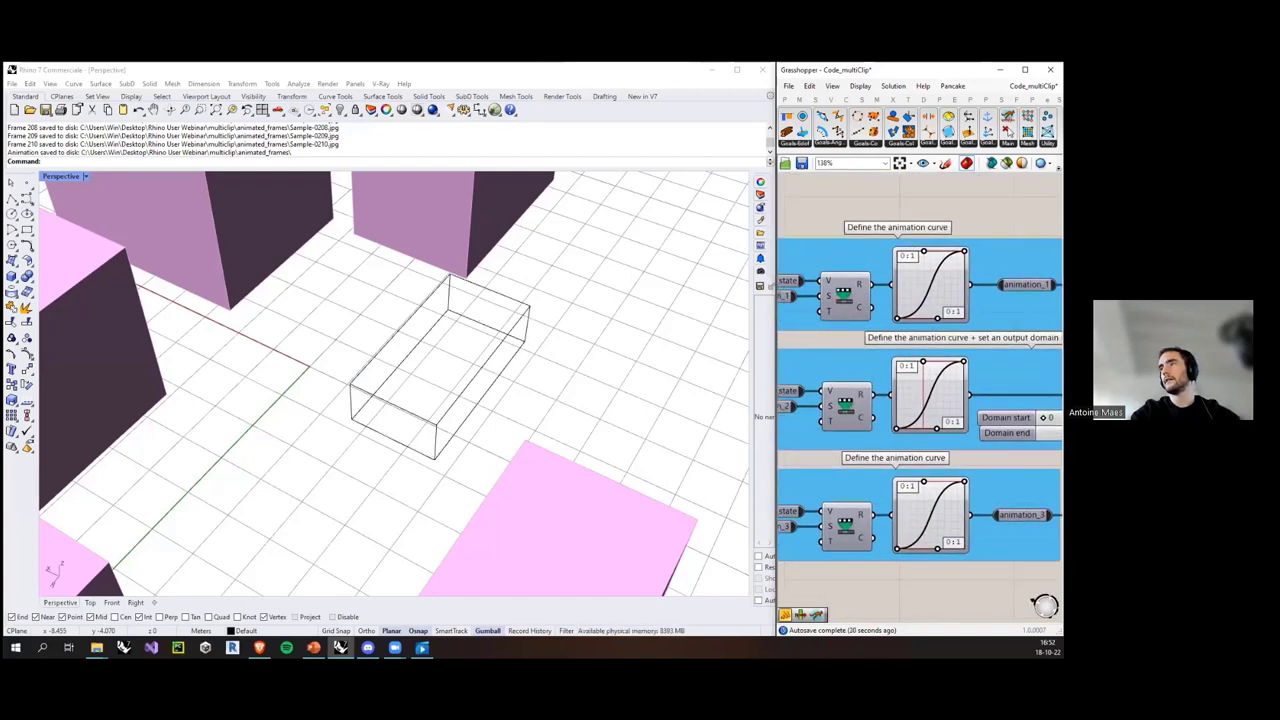
scroll(920, 390, up, 6)
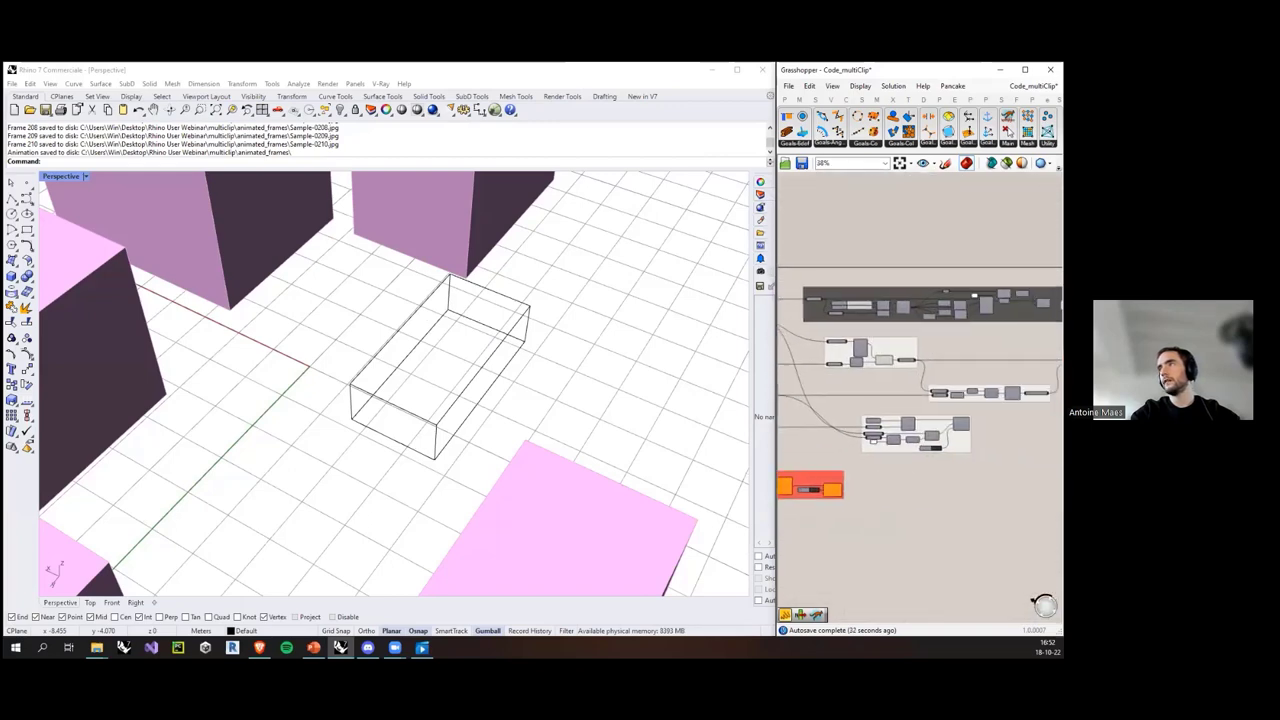
click(930, 382)
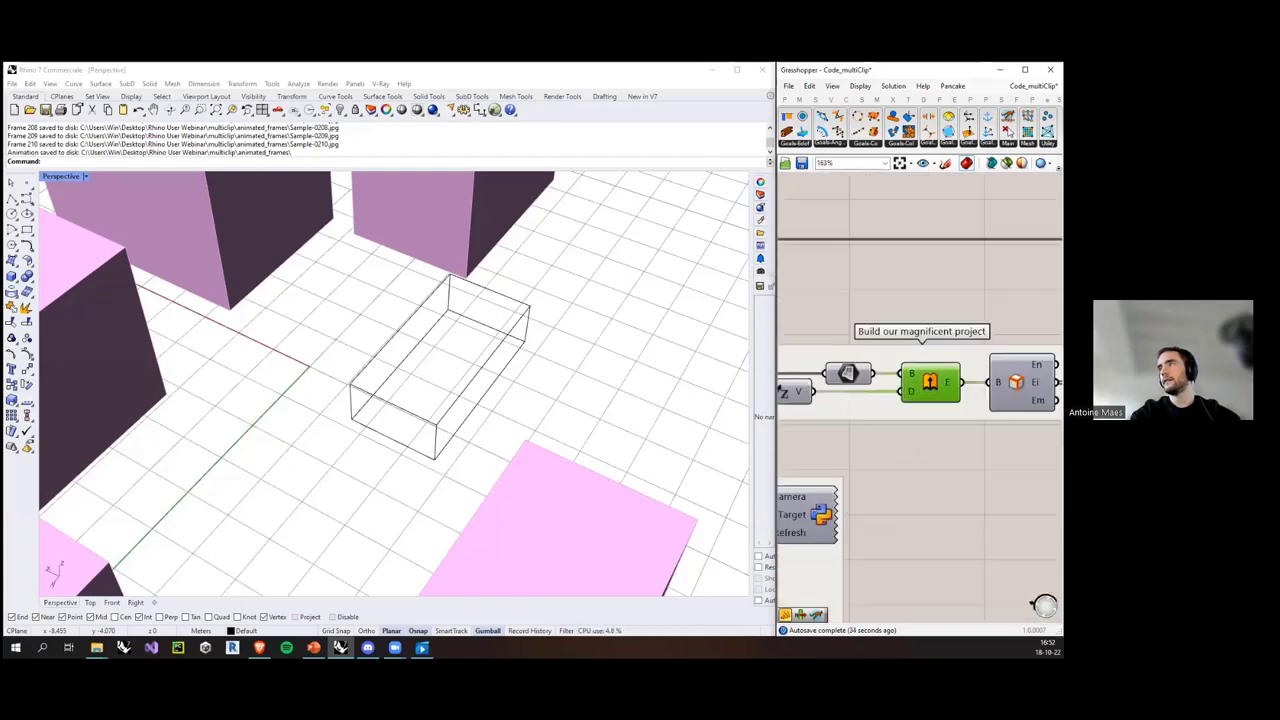
right_drag(930, 382, 963, 381)
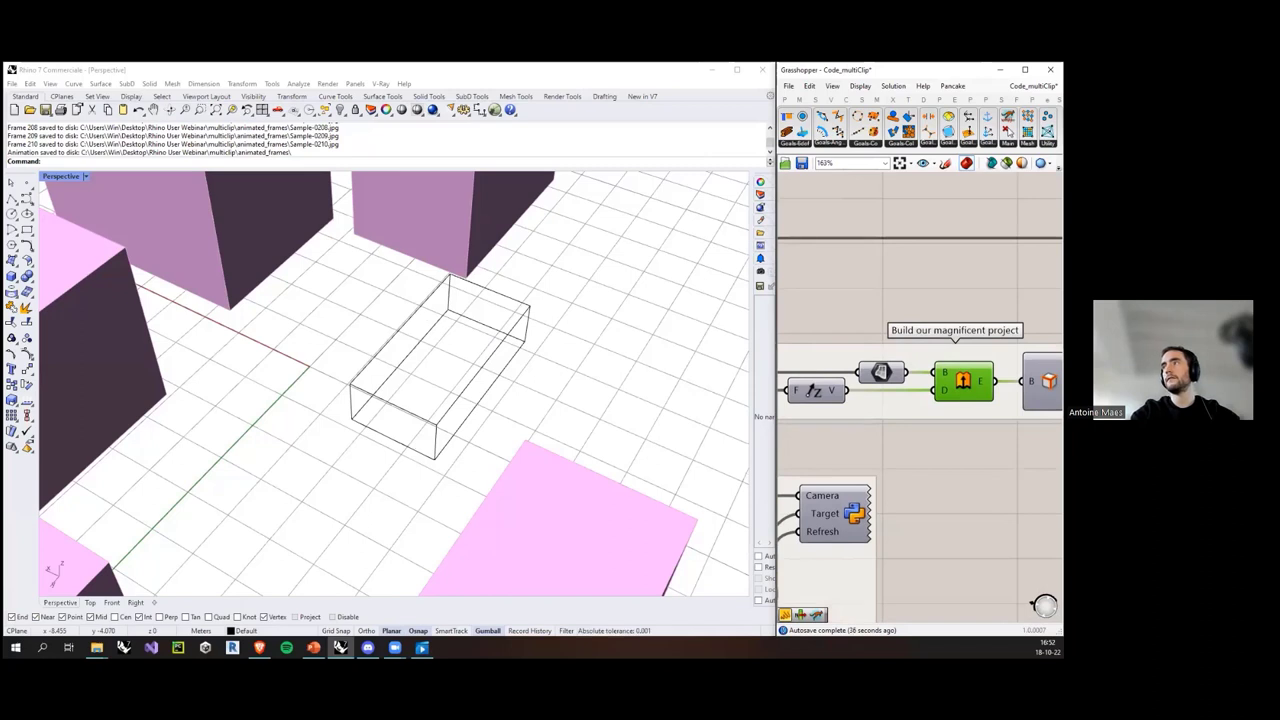
scroll(975, 405, down, 1)
right_drag(975, 405, 1030, 411)
click(1000, 440)
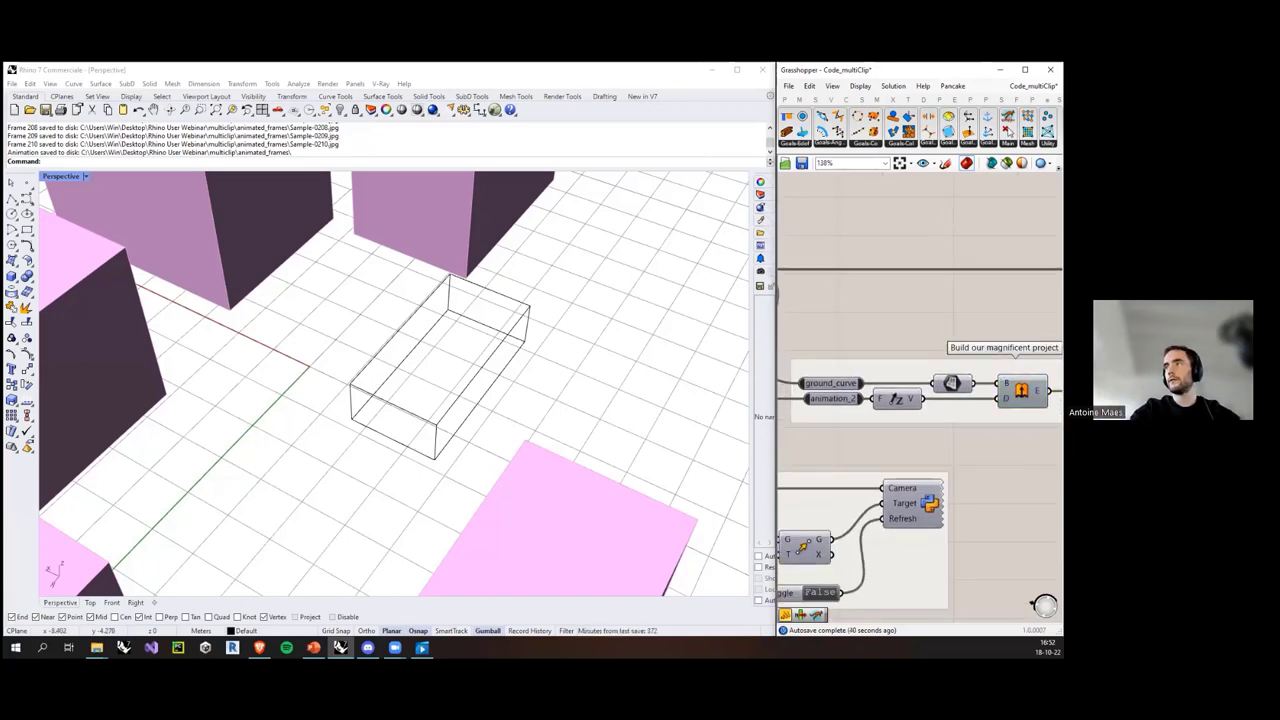
drag(951, 383, 957, 383)
click(969, 422)
Step: Inspect the extruded solid's edge extraction and the magnificent_project output it feeds
scroll(969, 422, down, 3)
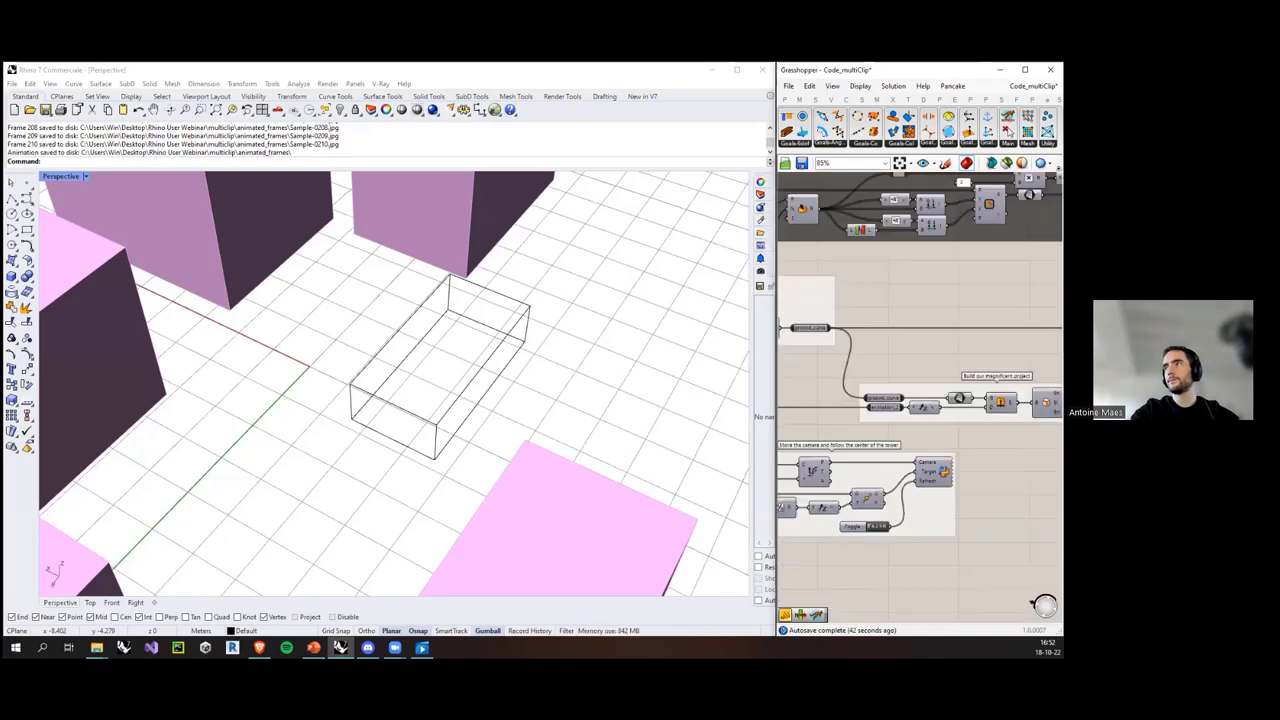
right_drag(1040, 421, 903, 404)
scroll(930, 402, up, 2)
drag(858, 324, 1018, 420)
right_drag(1018, 420, 973, 420)
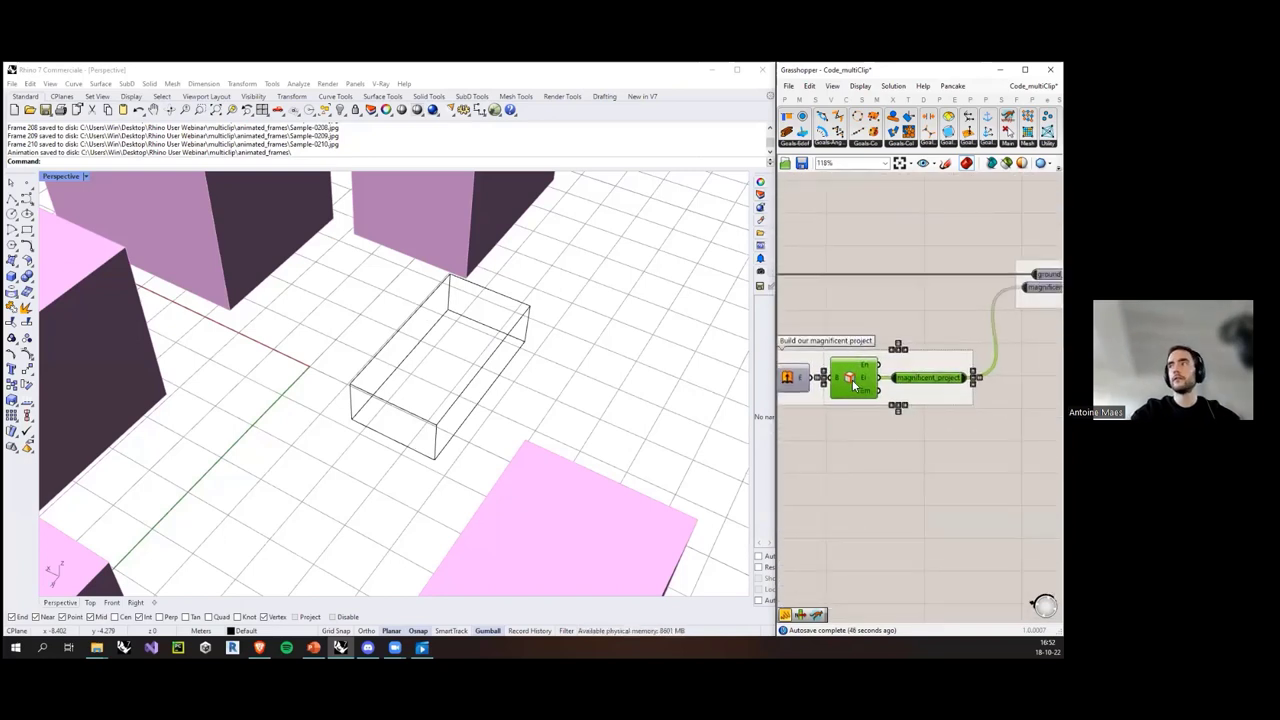
click(853, 483)
scroll(853, 483, down, 5)
right_drag(853, 483, 1028, 431)
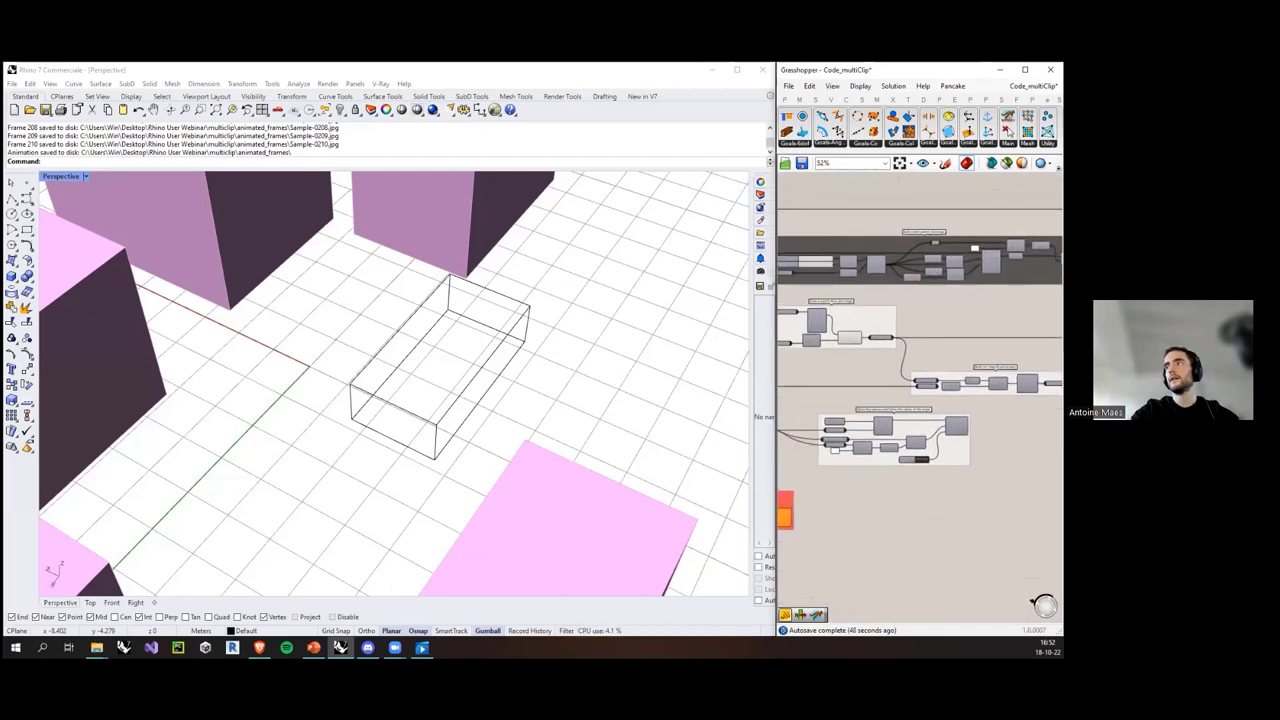
Step: Select the output parameter of the second animation curve group to trace its connections downstream
right_drag(784, 359, 948, 331)
scroll(968, 381, down, 1)
scroll(948, 331, up, 1)
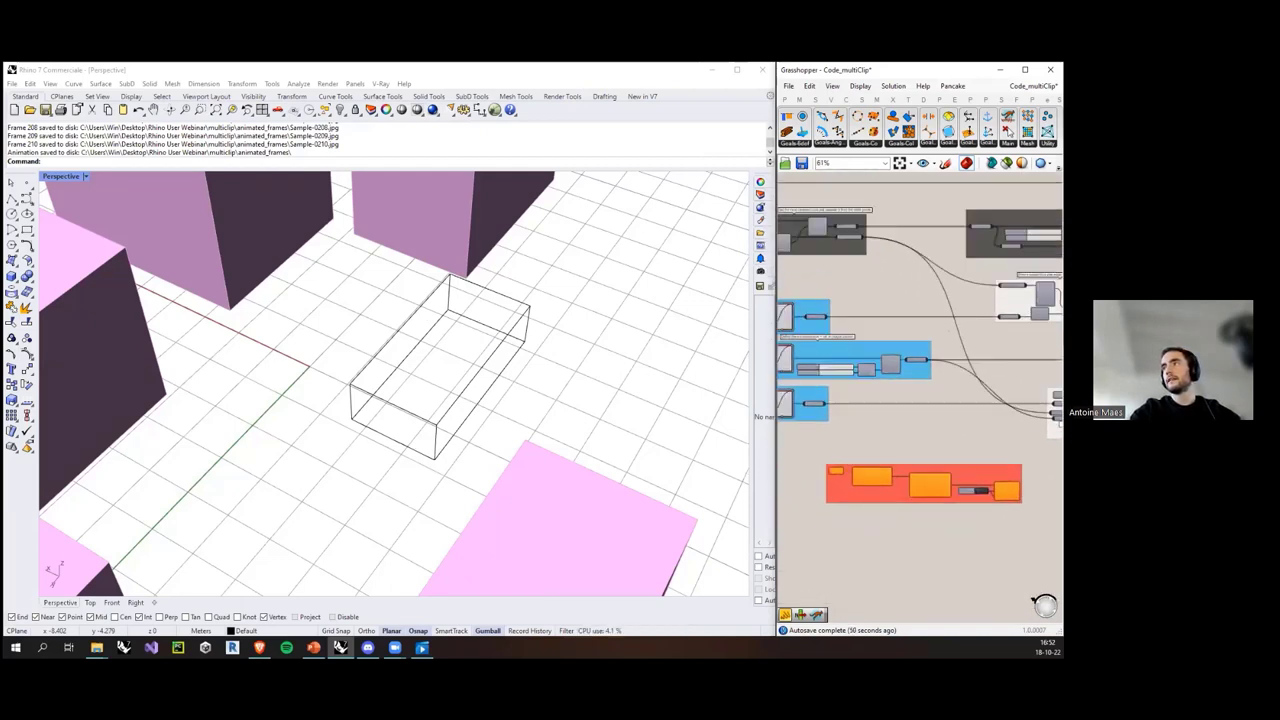
scroll(919, 360, up, 5)
click(916, 357)
scroll(880, 365, down, 5)
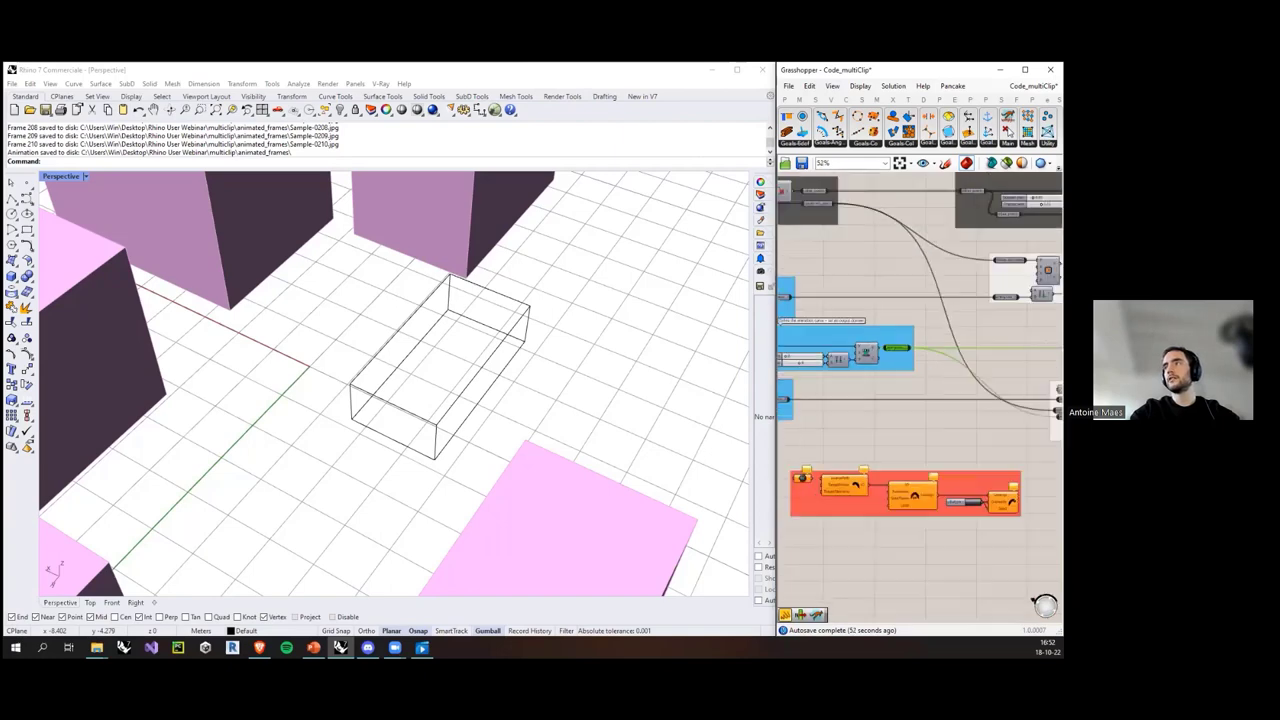
Step: Set the Refresh toggle in the "Move the camera and follow the center of the tower" group to True
click(845, 342)
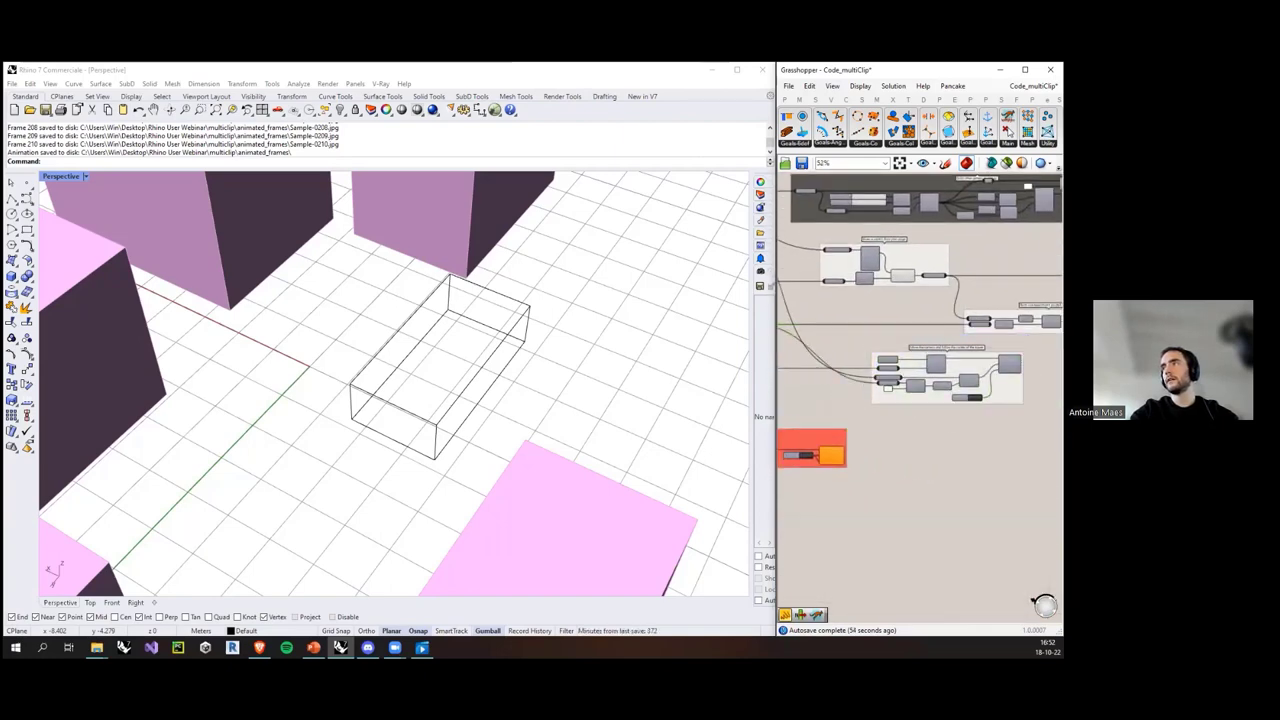
scroll(950, 380, up, 5)
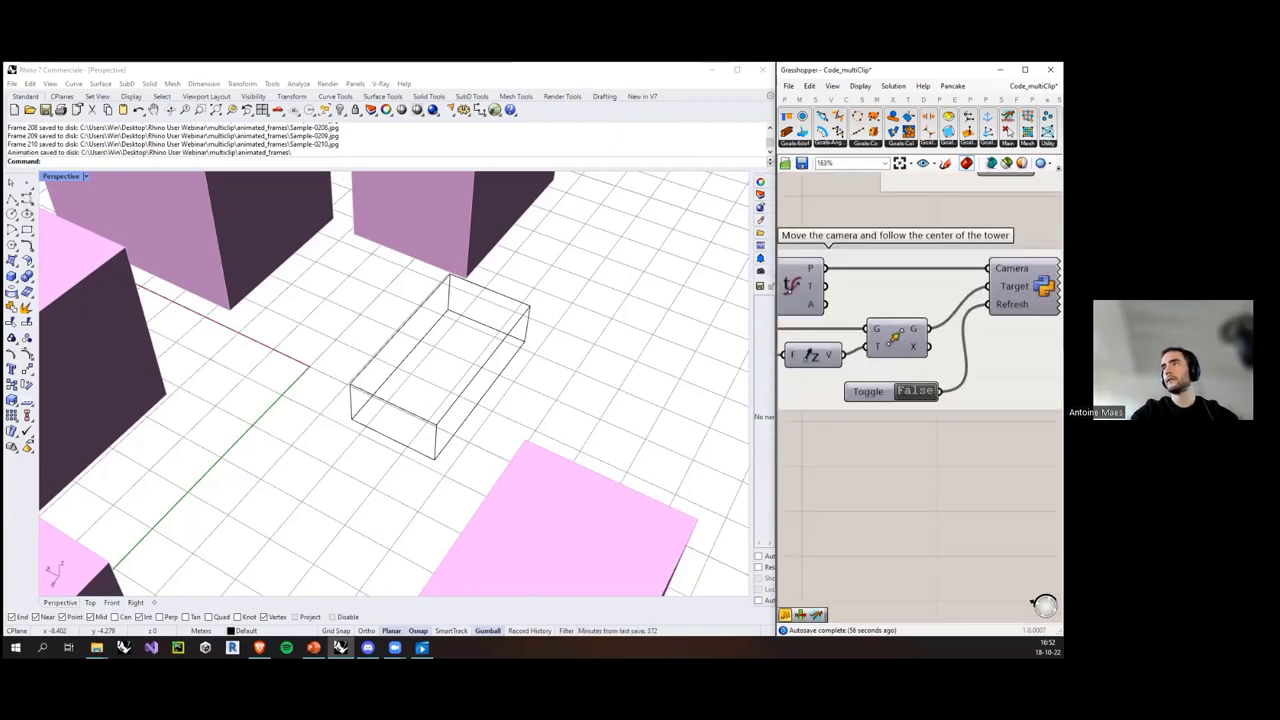
click(916, 391)
Step: Set the Animate_me slider to 1.0000000 to run through the remaining extrusion and camera clips
scroll(916, 391, down, 6)
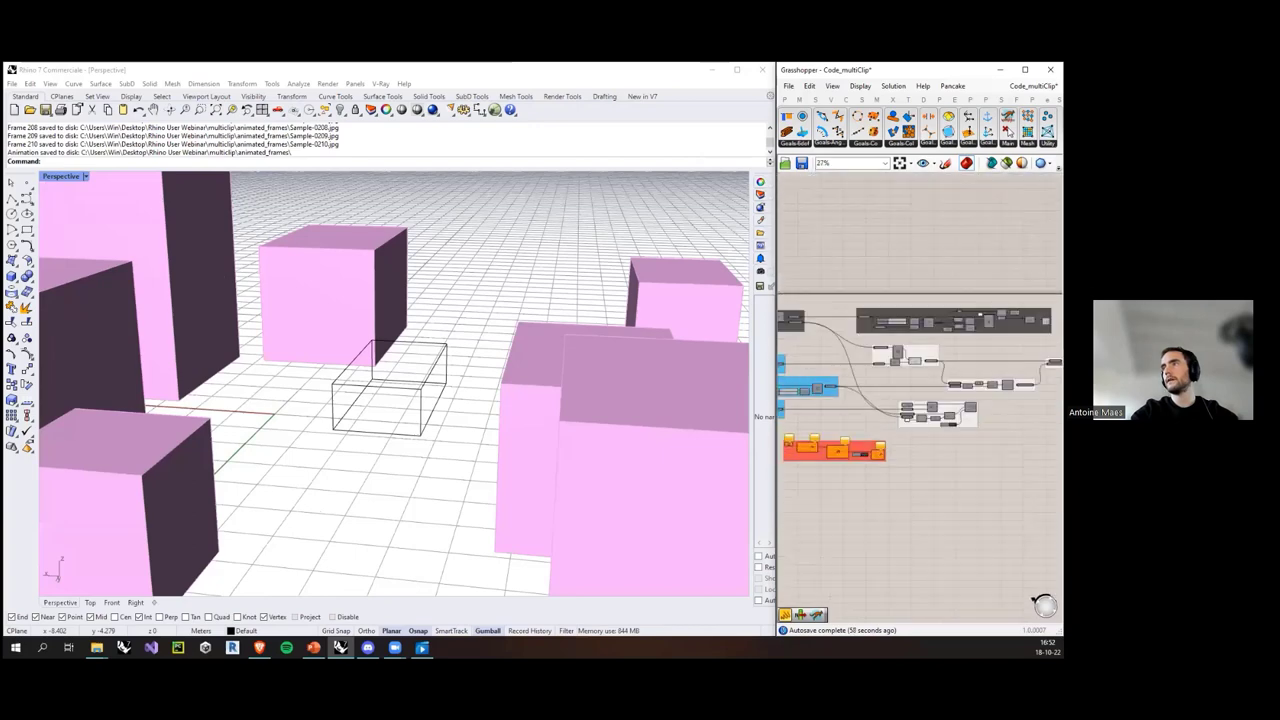
scroll(839, 380, up, 8)
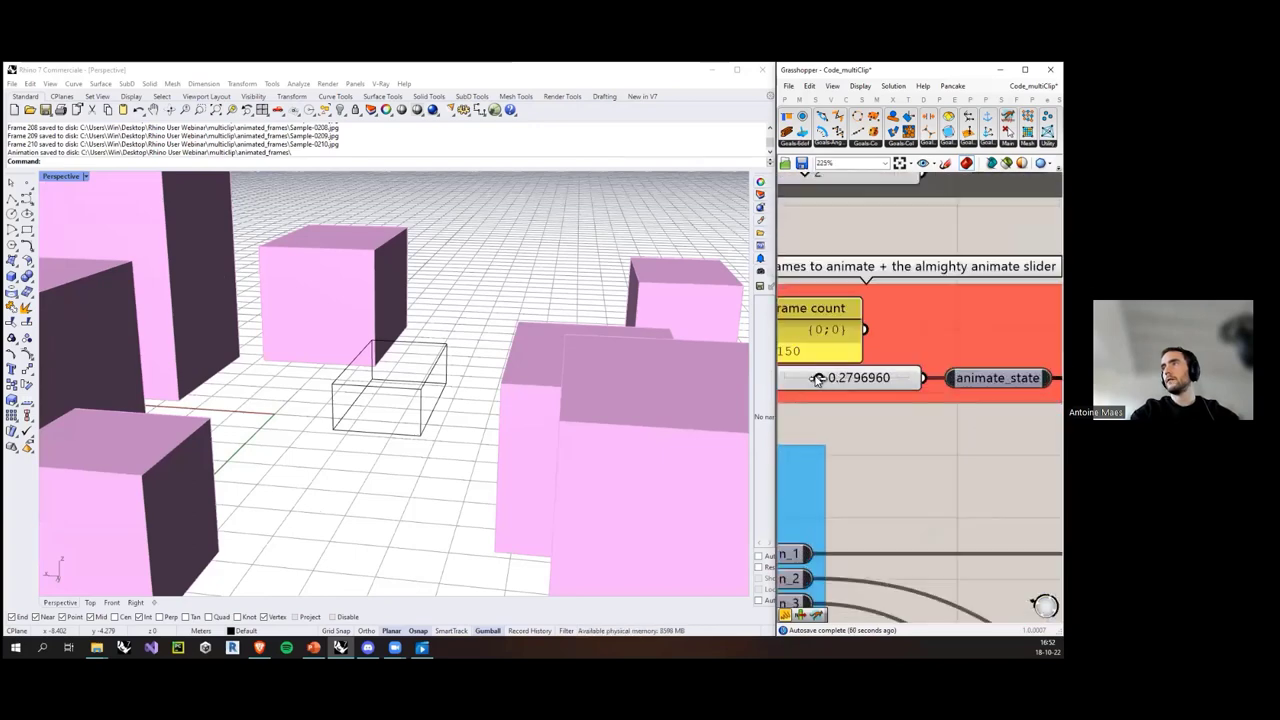
mouse_move(817, 378)
mouse_down()
mouse_move(787, 379)
mouse_move(831, 381)
mouse_up()
drag(835, 381, 926, 388)
Step: Bring the camera movement group into view and widen the Grasshopper window toward the Rhino viewport
scroll(901, 296, down, 8)
scroll(901, 348, down, 2)
right_drag(901, 348, 792, 349)
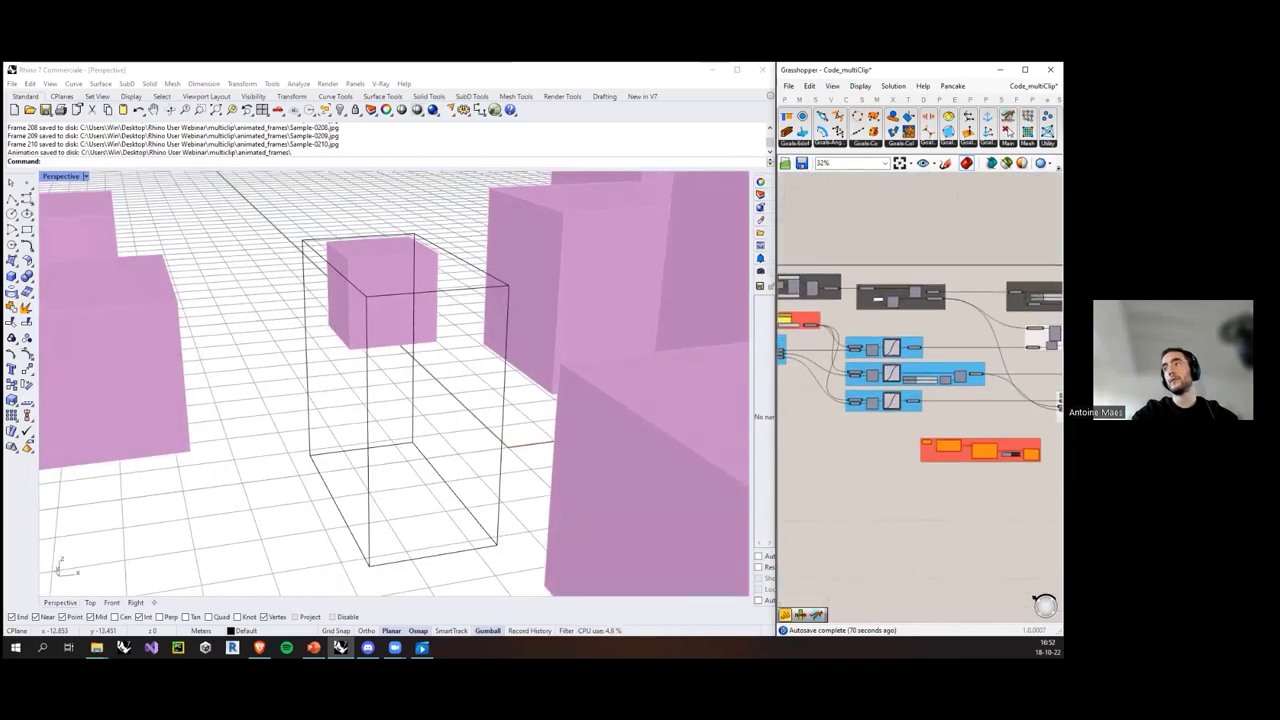
right_drag(1052, 404, 841, 389)
scroll(877, 410, up, 5)
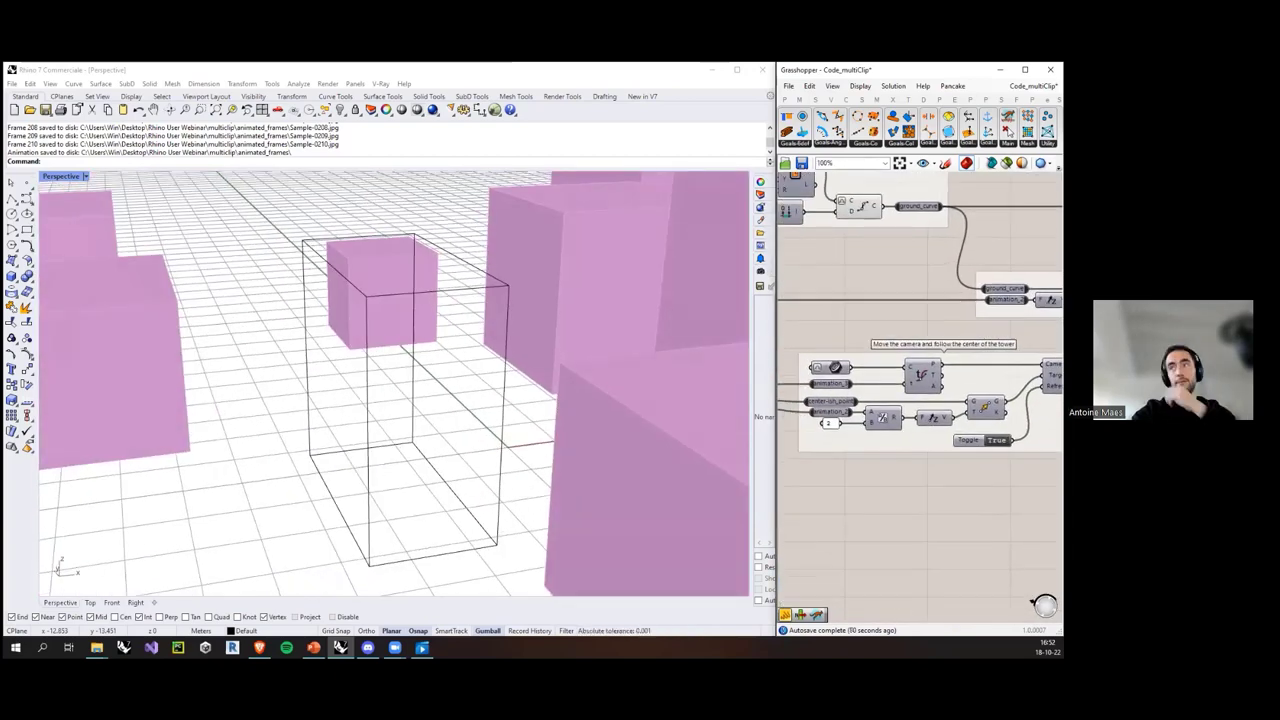
drag(776, 360, 714, 362)
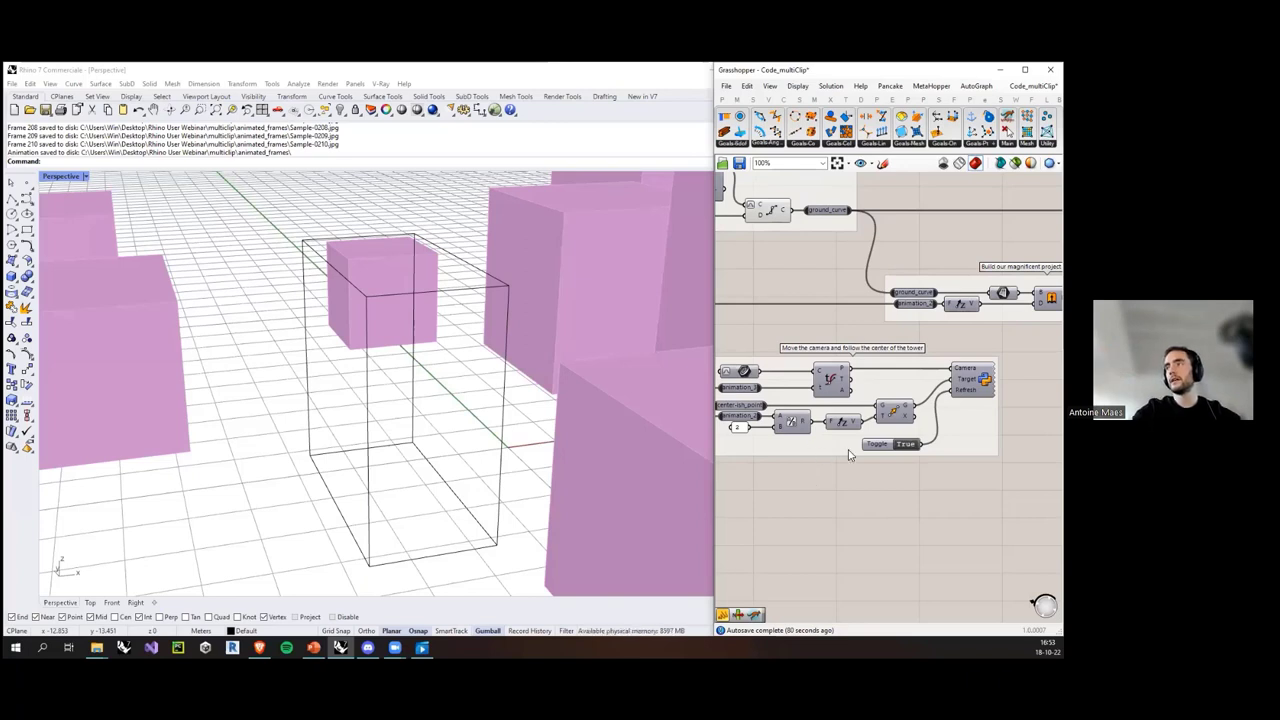
Step: Move the red Frames-to-GIF group leftward on the canvas, beneath the three animation curve groups
scroll(964, 451, down, 3)
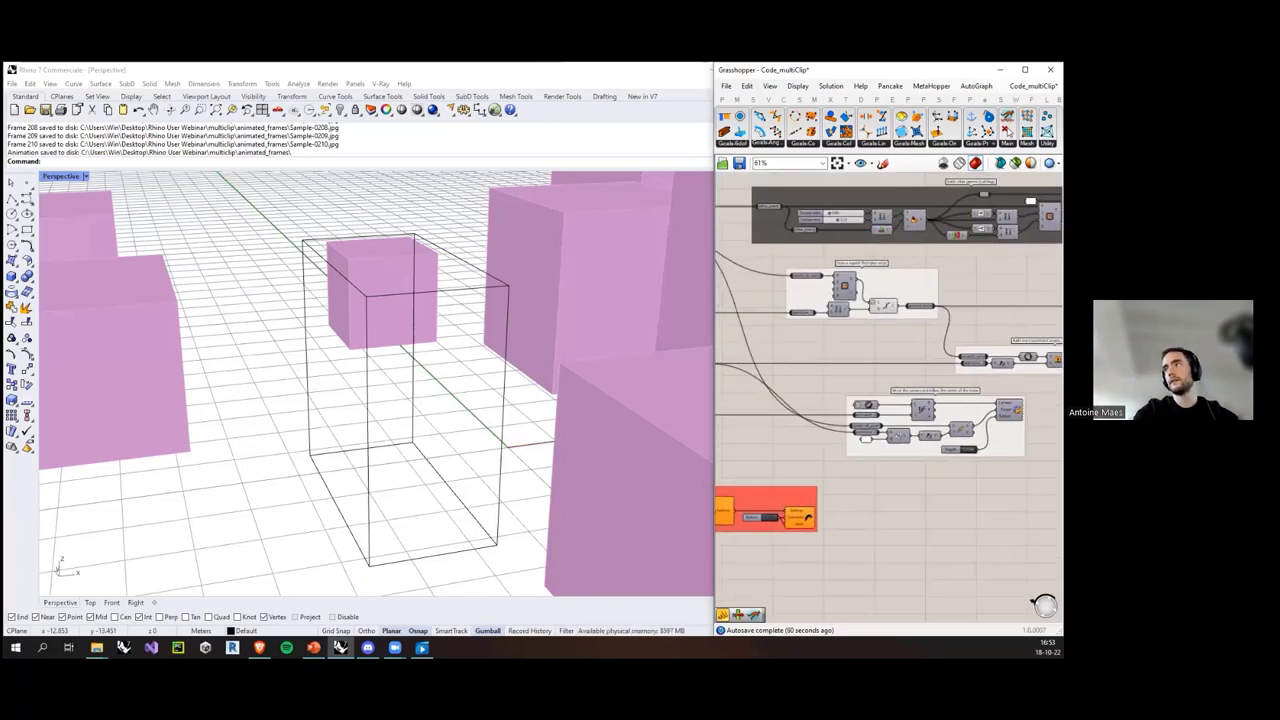
right_drag(940, 441, 1043, 375)
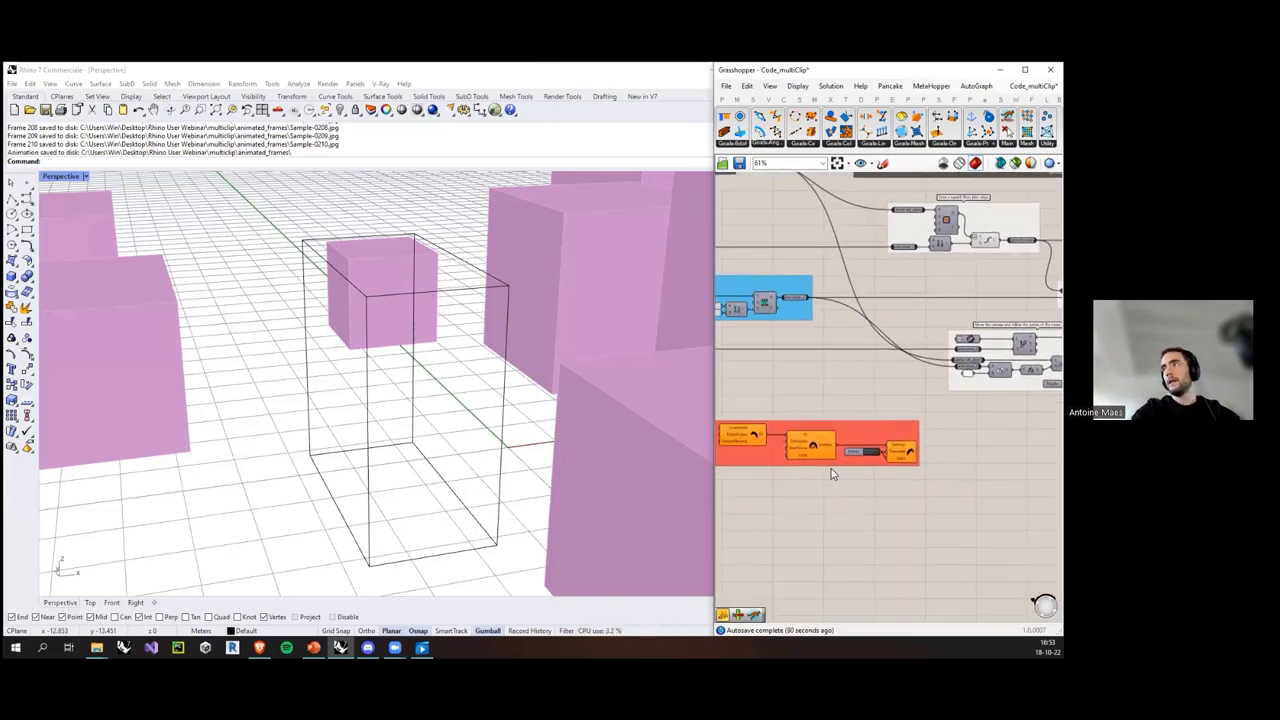
right_drag(774, 403, 938, 423)
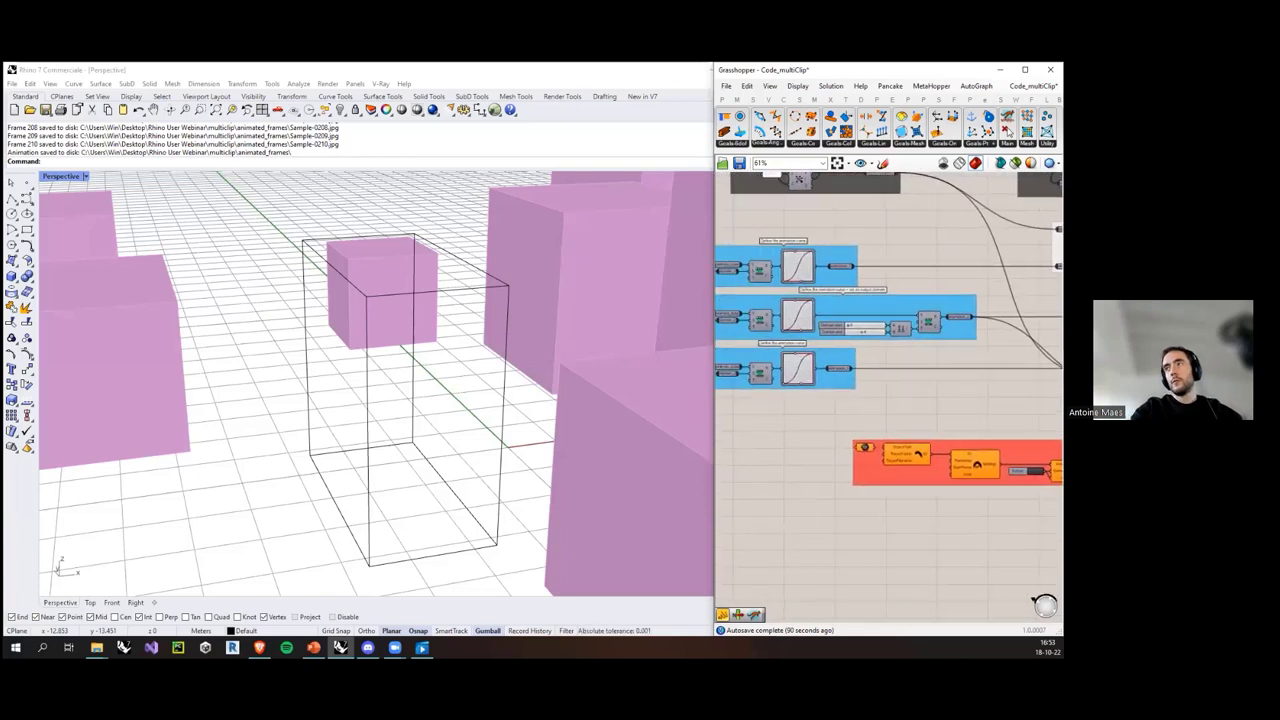
scroll(752, 374, down, 1)
drag(901, 461, 829, 454)
click(840, 495)
right_drag(846, 484, 873, 495)
right_drag(839, 422, 855, 425)
scroll(845, 450, up, 2)
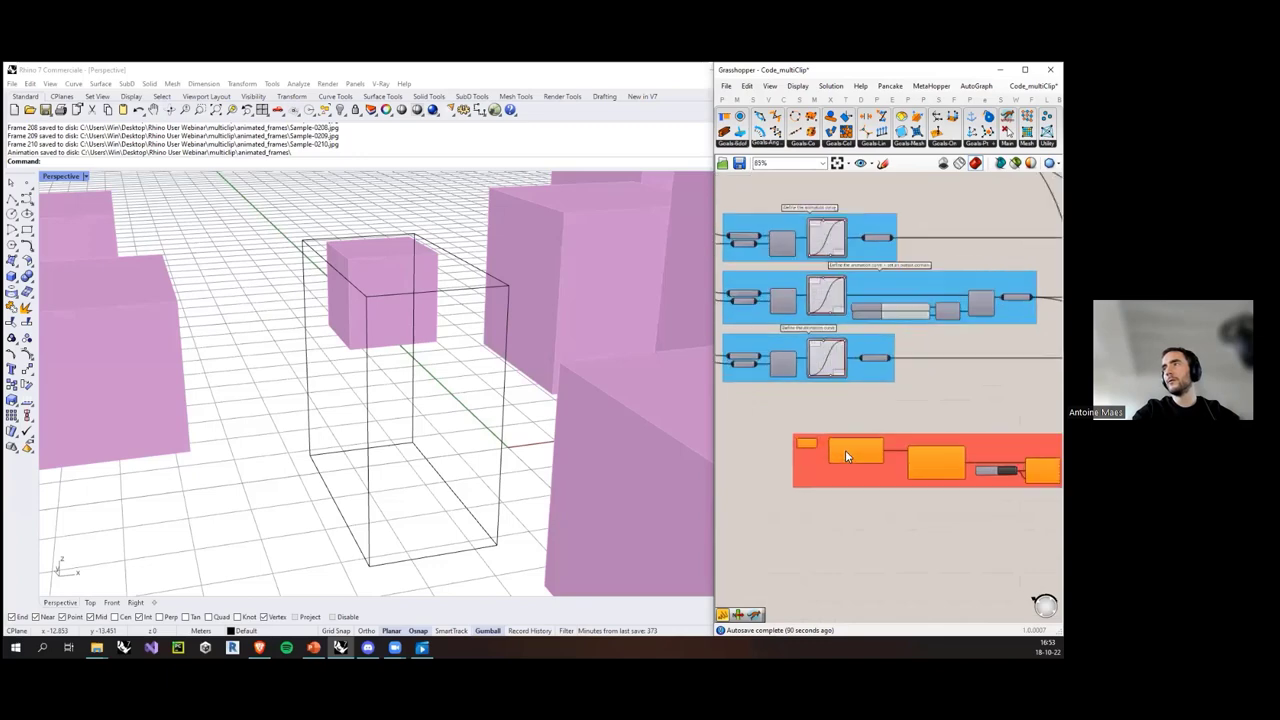
scroll(845, 450, down, 1)
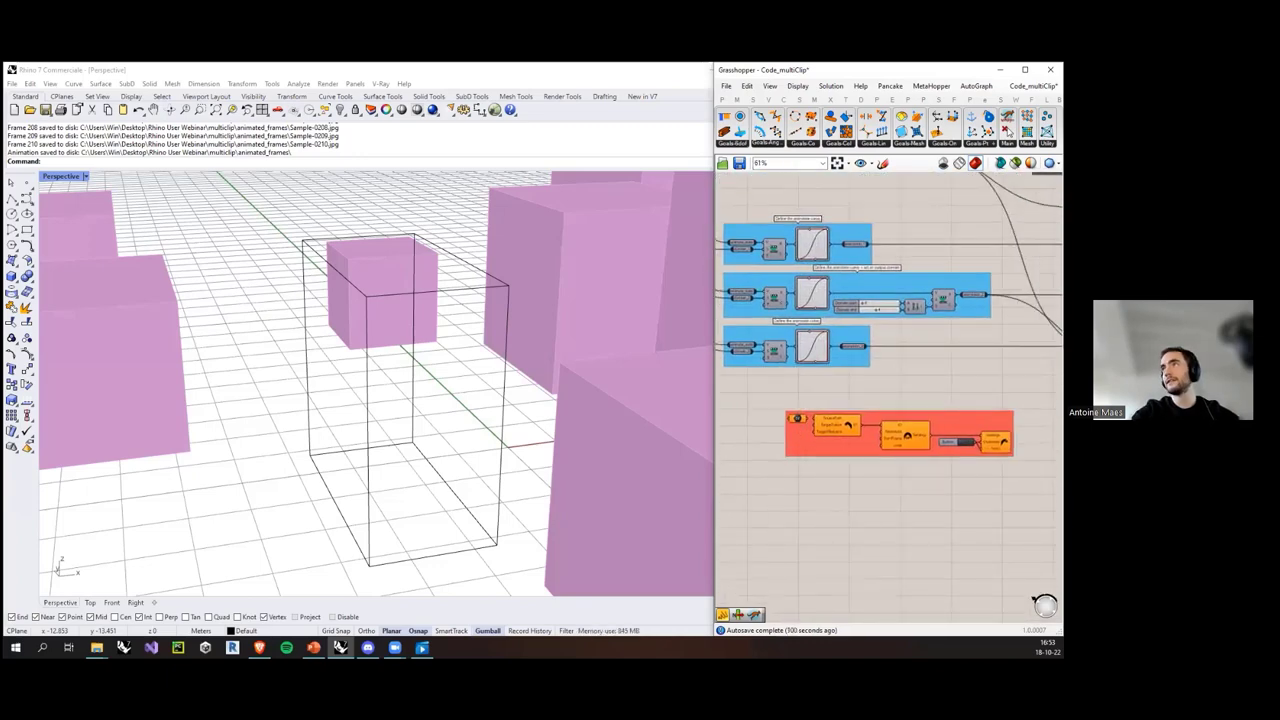
Step: Move the Grasshopper window over the Rhino viewport to uncover the Sample video and animated_frames folder, and activate the folder window
drag(975, 70, 600, 72)
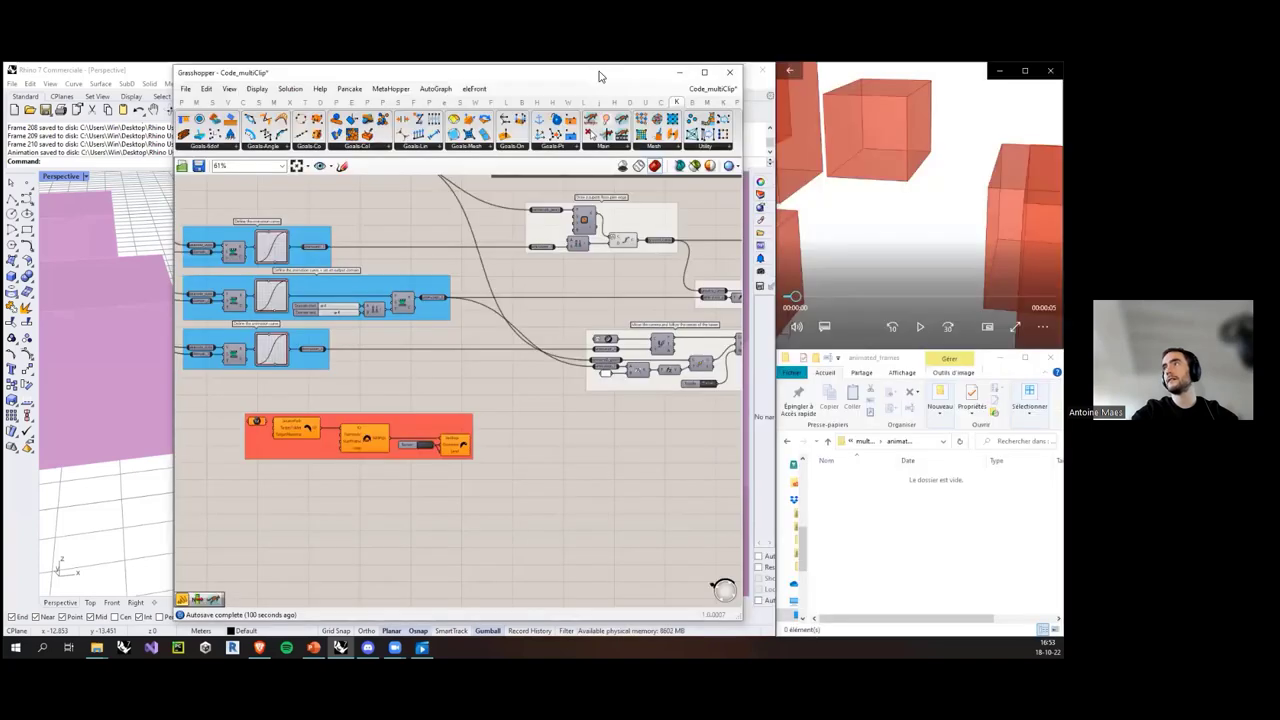
right_drag(392, 400, 508, 419)
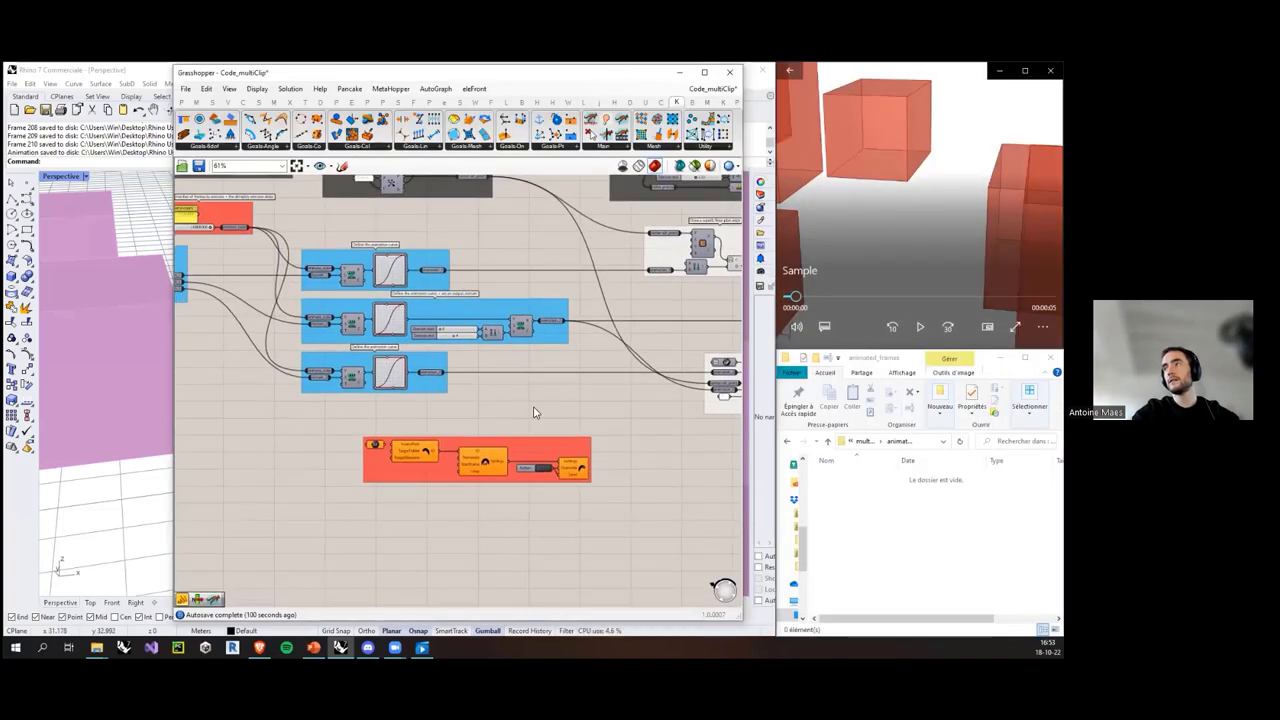
click(940, 500)
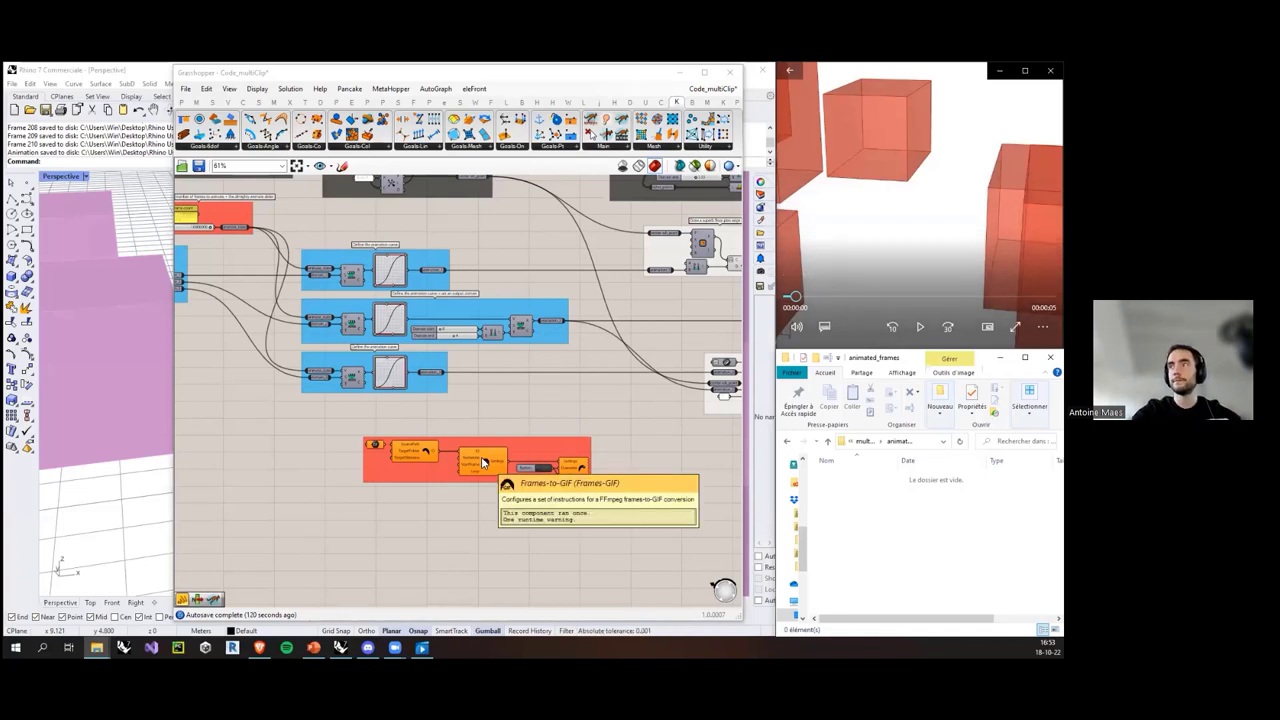
Step: Show where the Animate command of the Animate_me slider is found without starting it
right_drag(215, 238, 395, 334)
scroll(395, 334, up, 5)
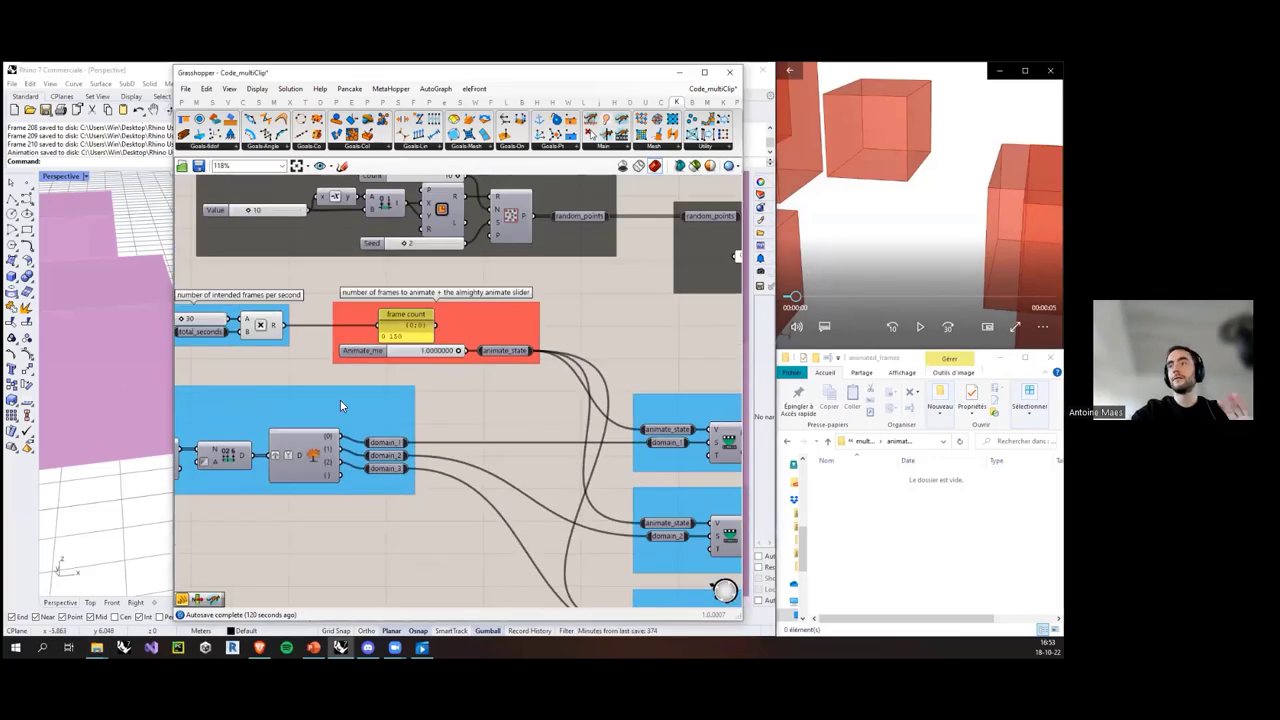
right_click(421, 355)
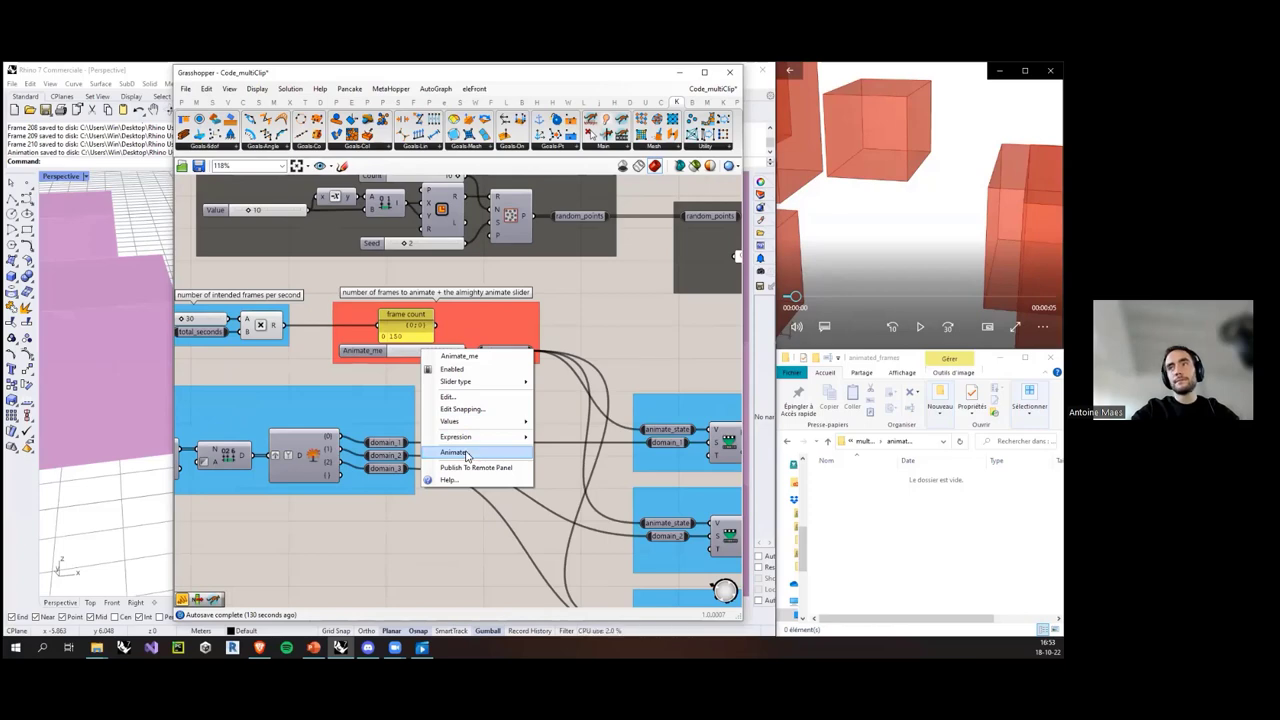
click(406, 559)
Step: Select the frame count panel and examine how desired_fps and total_seconds are multiplied to feed it
right_drag(366, 534, 449, 531)
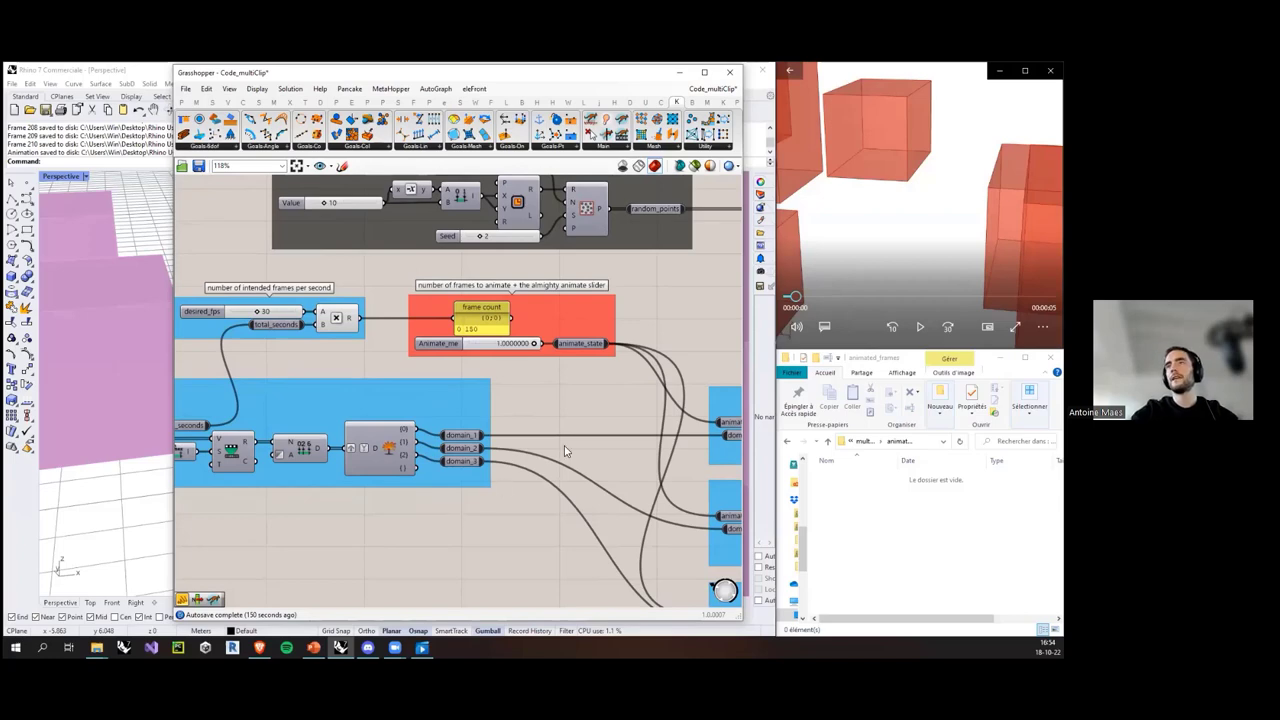
scroll(566, 391, down, 2)
right_drag(567, 392, 626, 410)
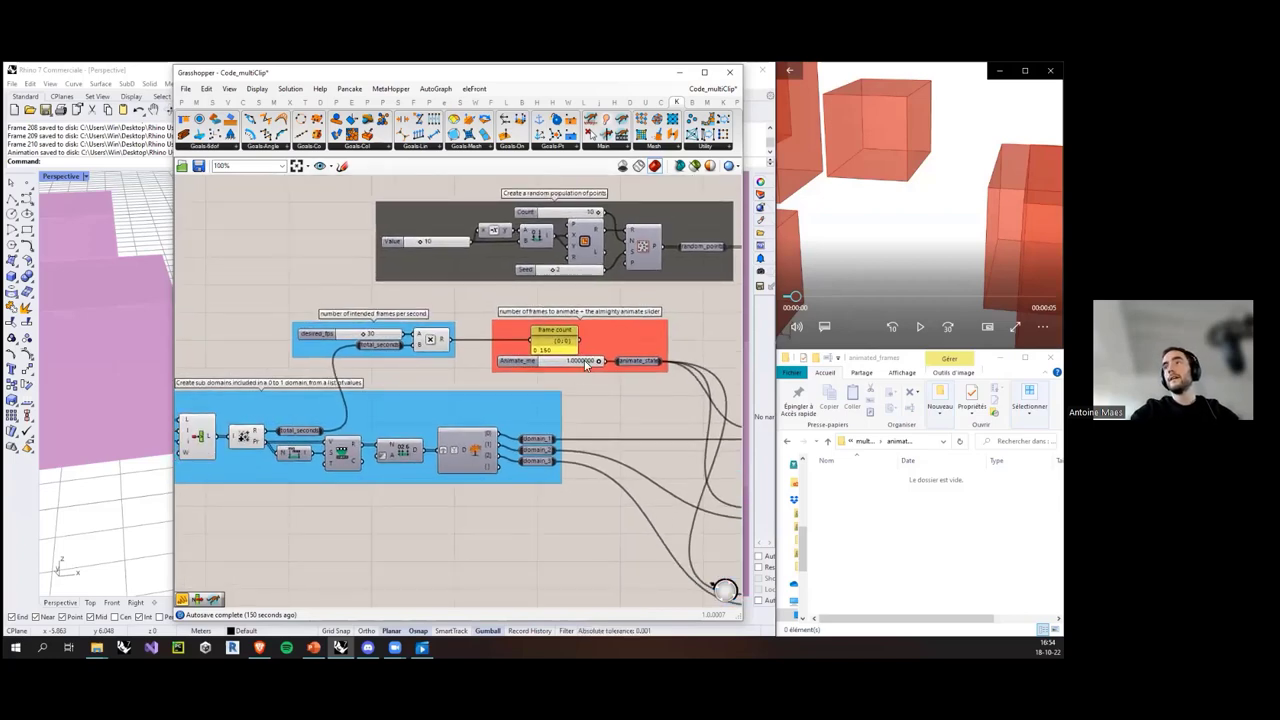
scroll(626, 410, up, 2)
scroll(626, 410, down, 3)
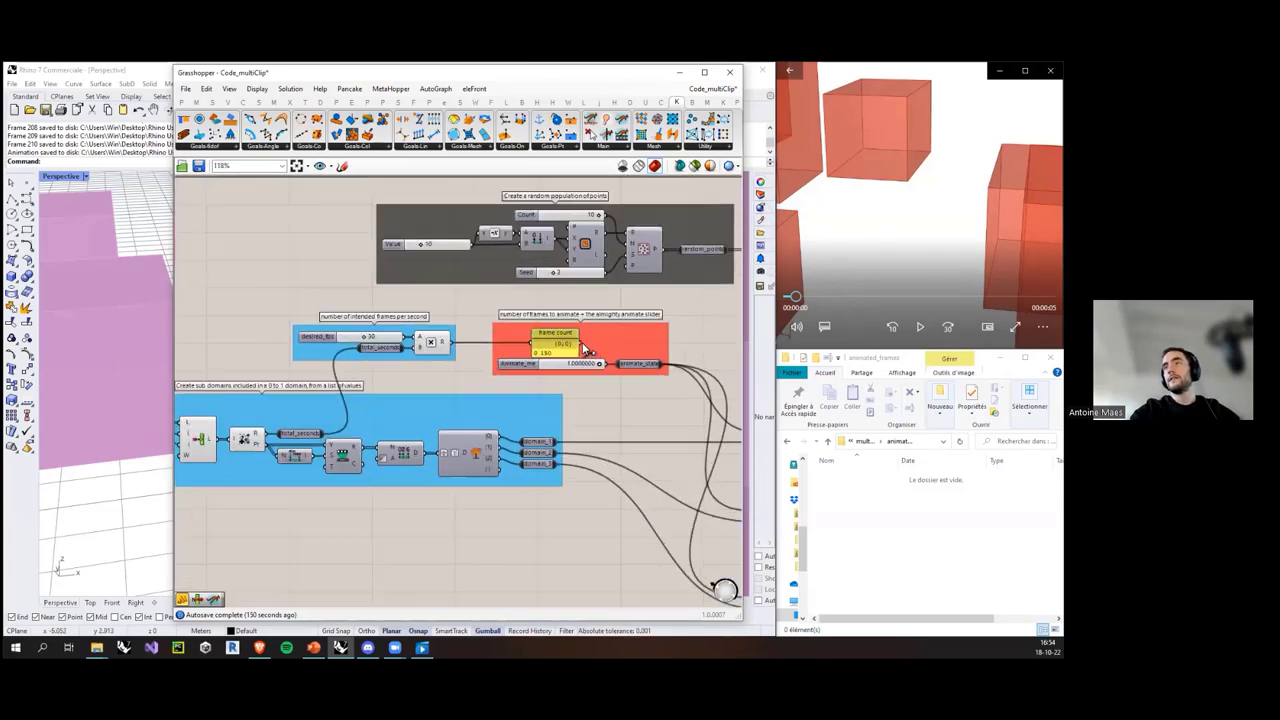
scroll(560, 345, up, 4)
click(524, 346)
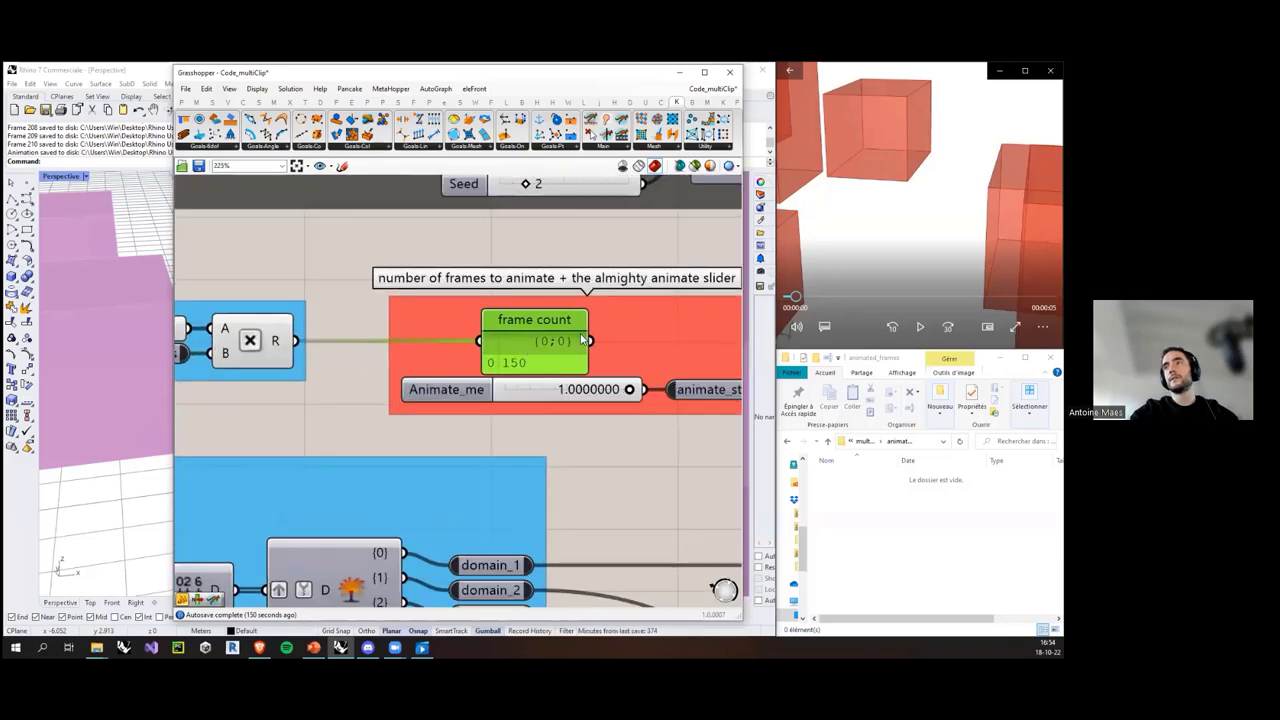
scroll(548, 360, down, 2)
right_drag(436, 387, 506, 390)
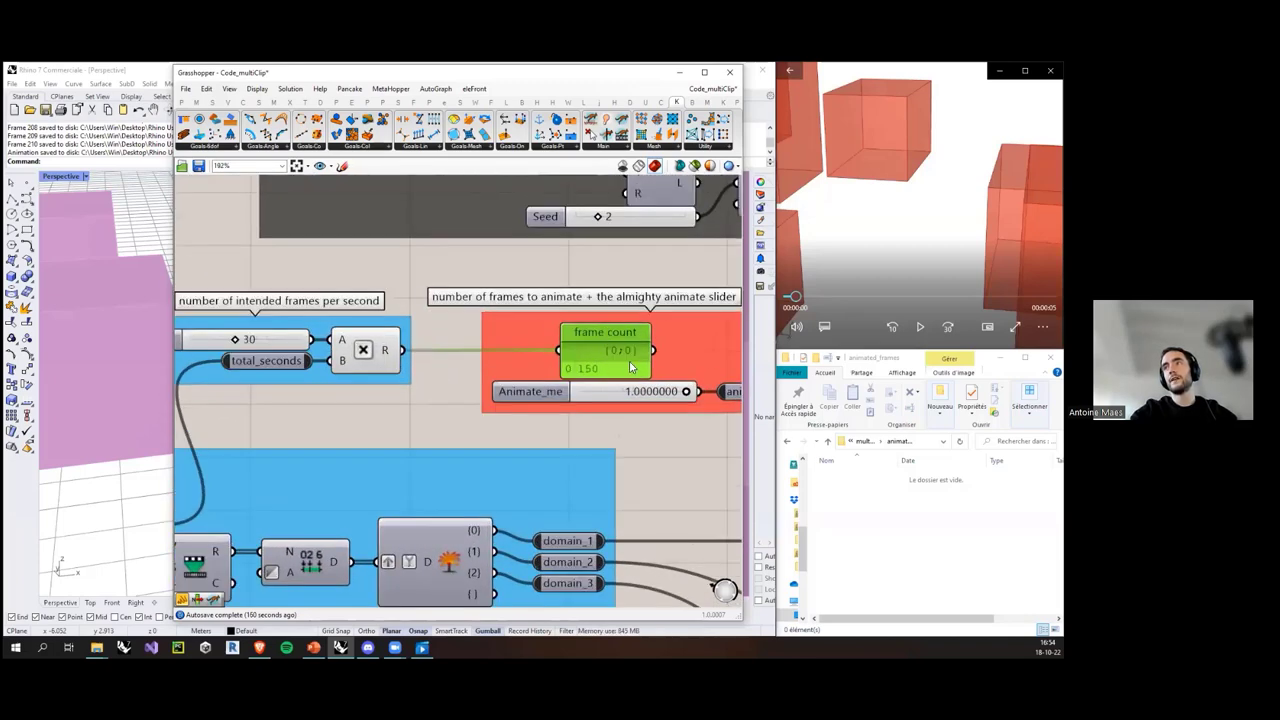
scroll(370, 357, up, 1)
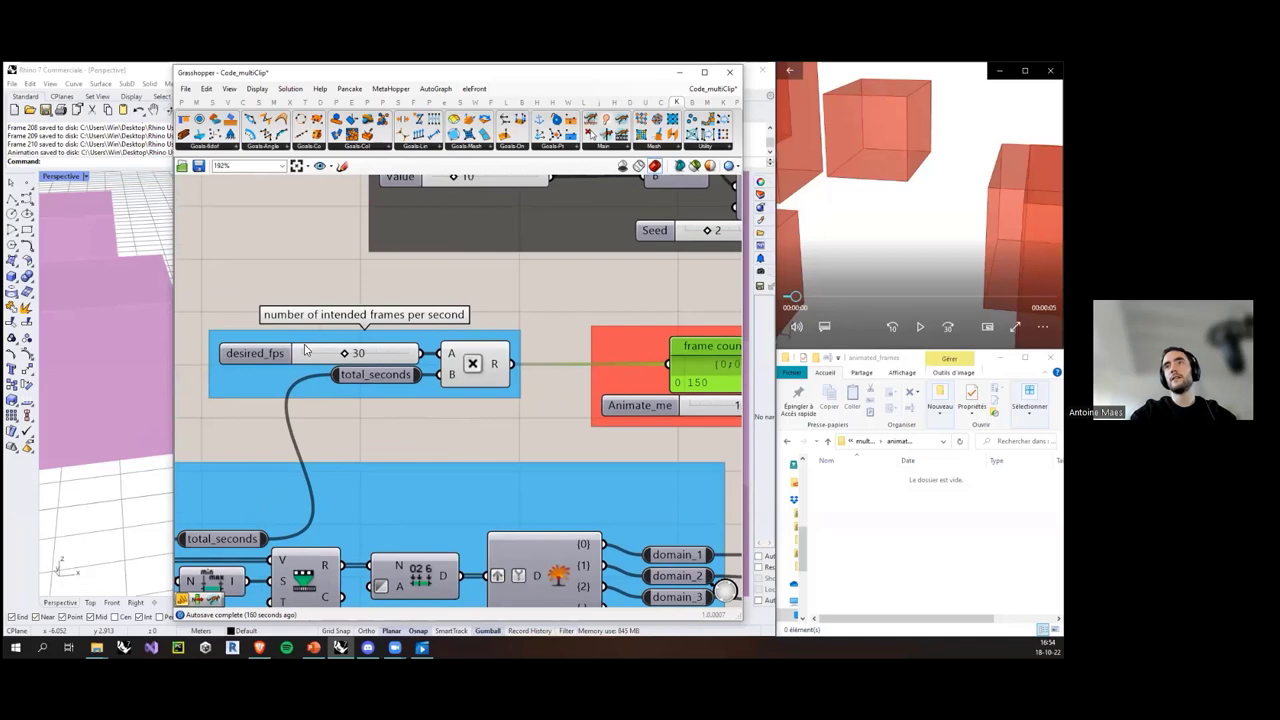
Step: Examine how the desired_fps slider feeds the frame count panel and how Animate_me connects to animate_state
click(362, 354)
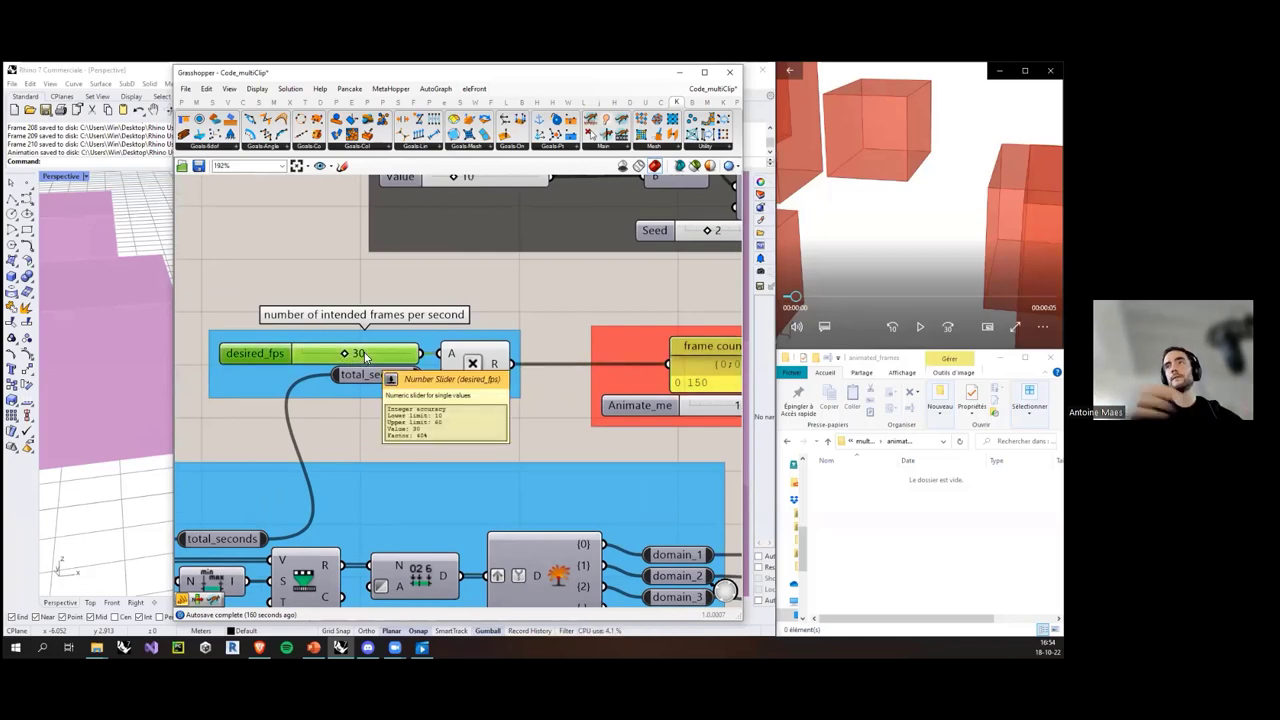
scroll(451, 400, down, 1)
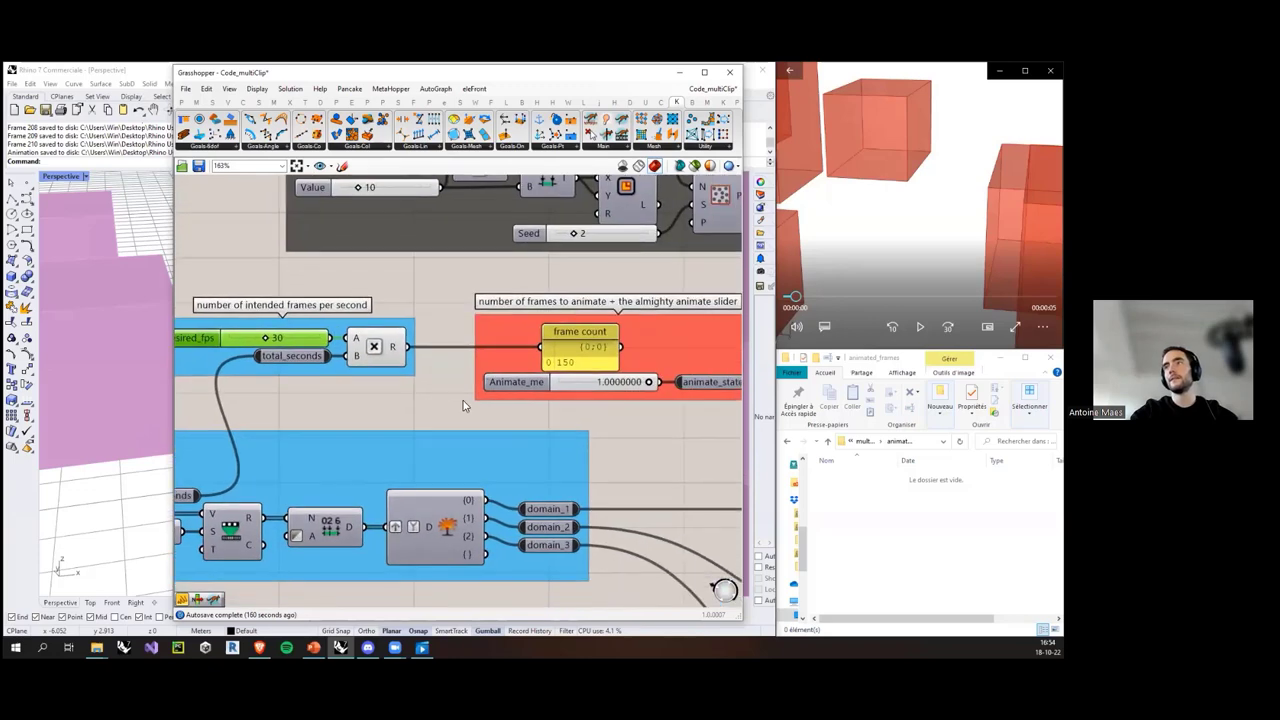
click(529, 412)
scroll(533, 413, down, 1)
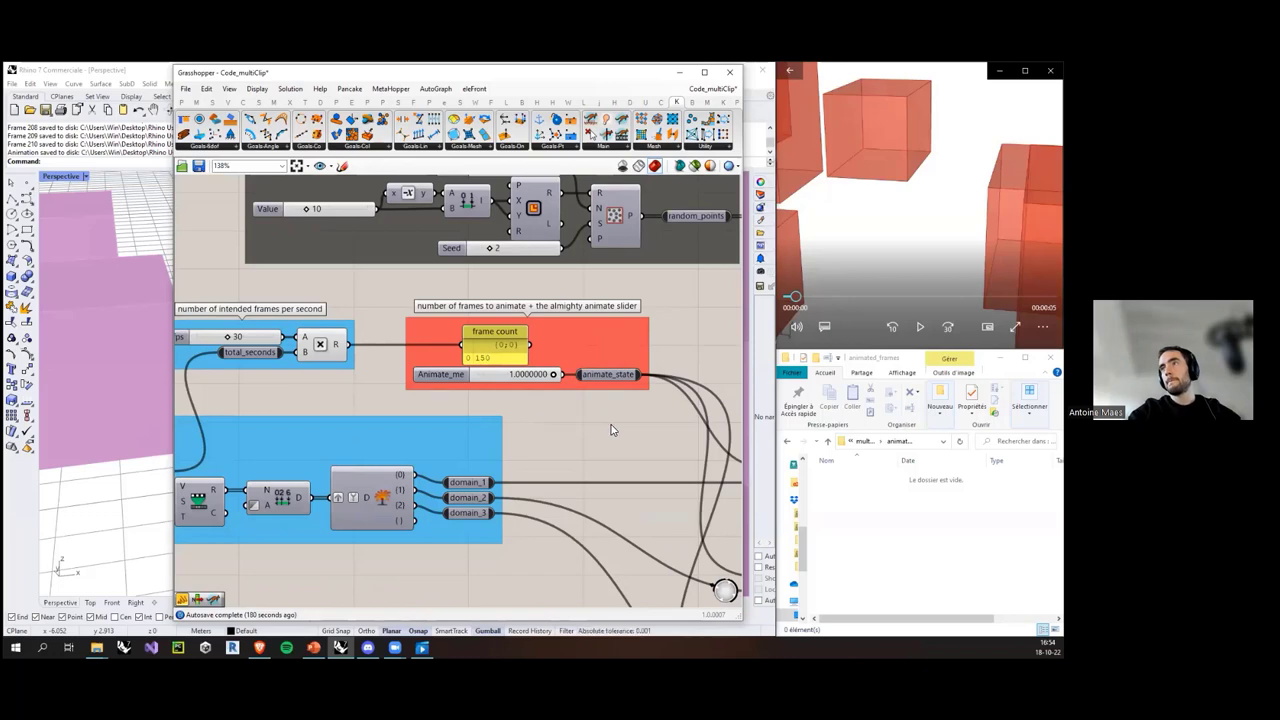
right_drag(610, 428, 430, 371)
scroll(388, 350, down, 1)
scroll(358, 337, up, 4)
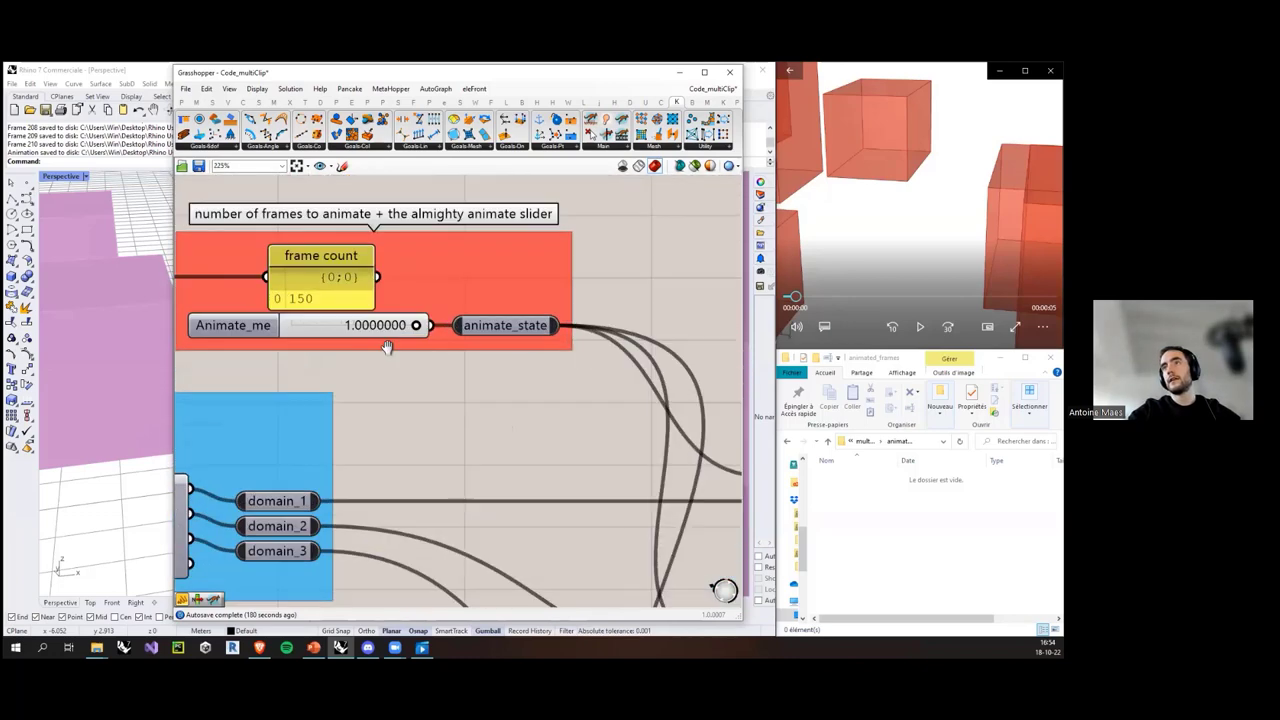
Step: Start the Animate command on the Animate_me slider and choose the multiclip subfolder animated_frames as the output folder
right_drag(330, 332, 420, 354)
right_click(420, 353)
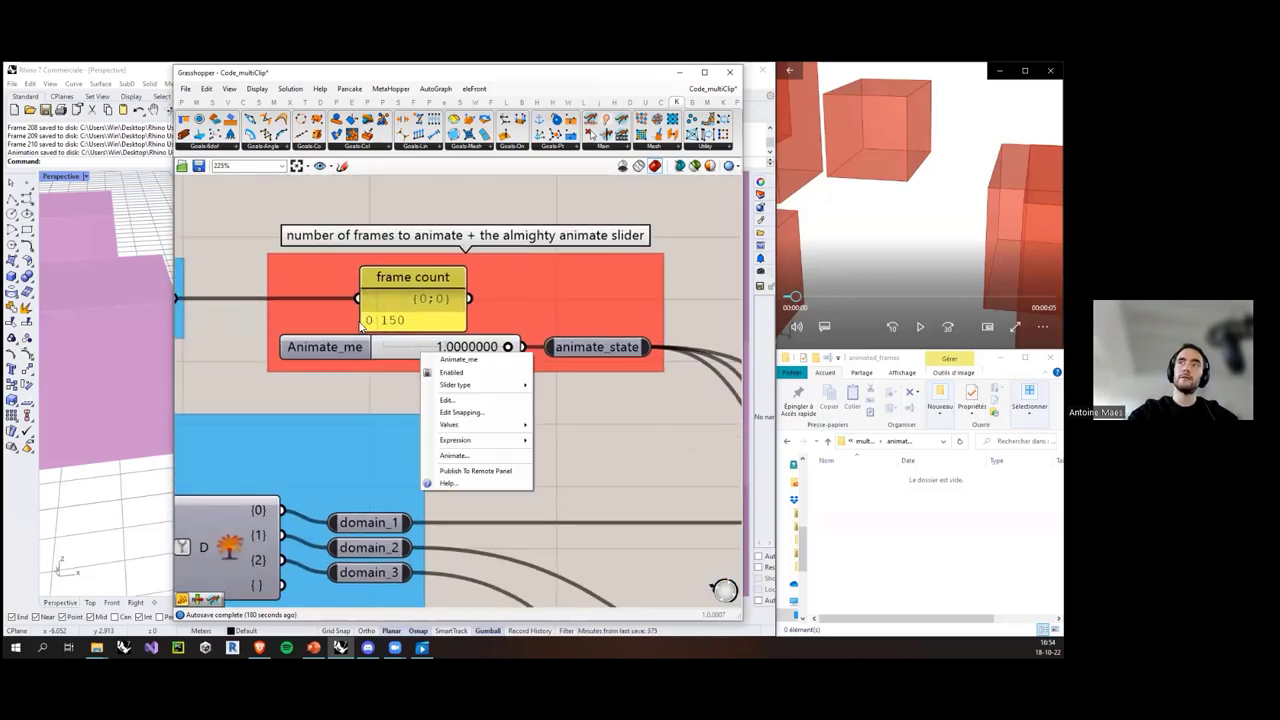
click(455, 456)
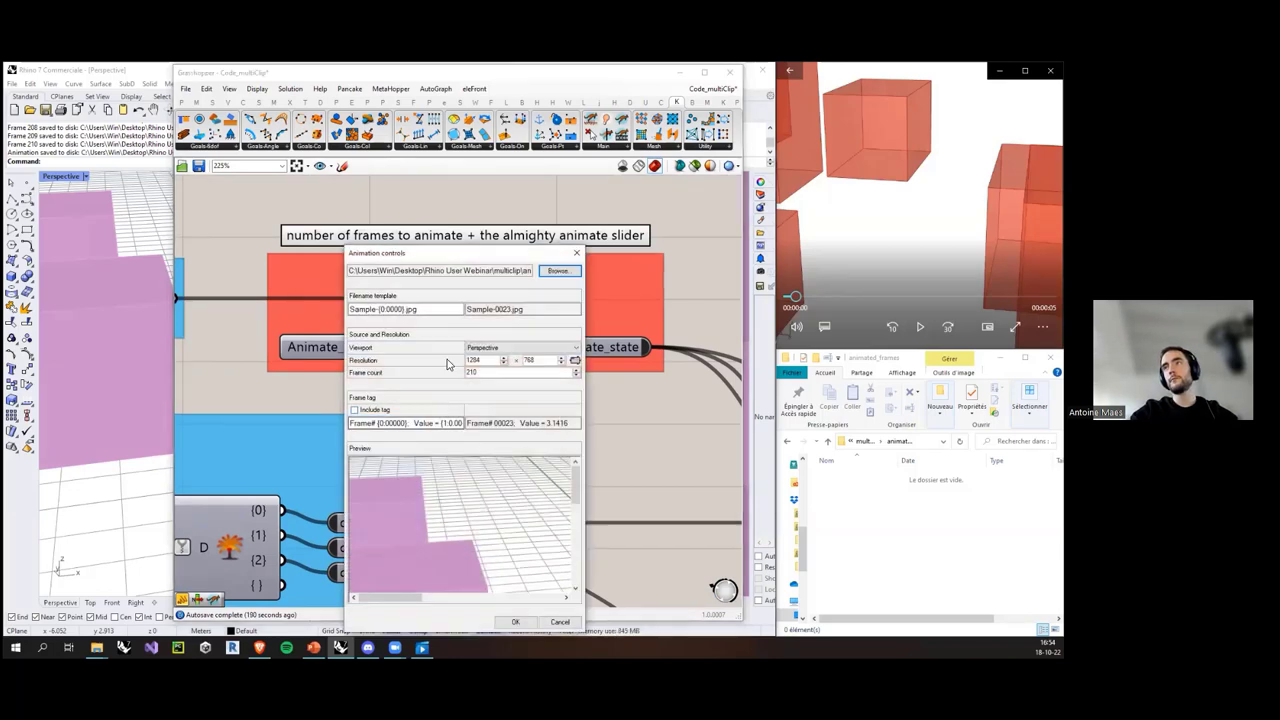
drag(470, 252, 477, 130)
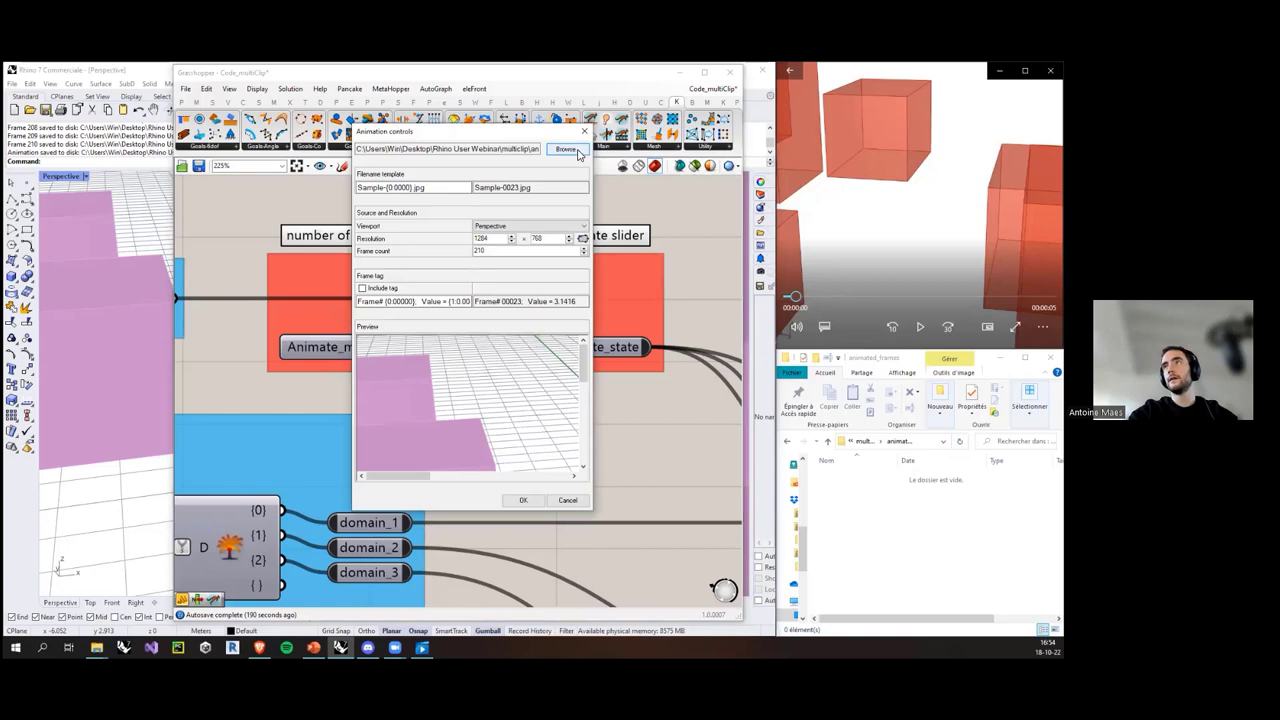
click(566, 149)
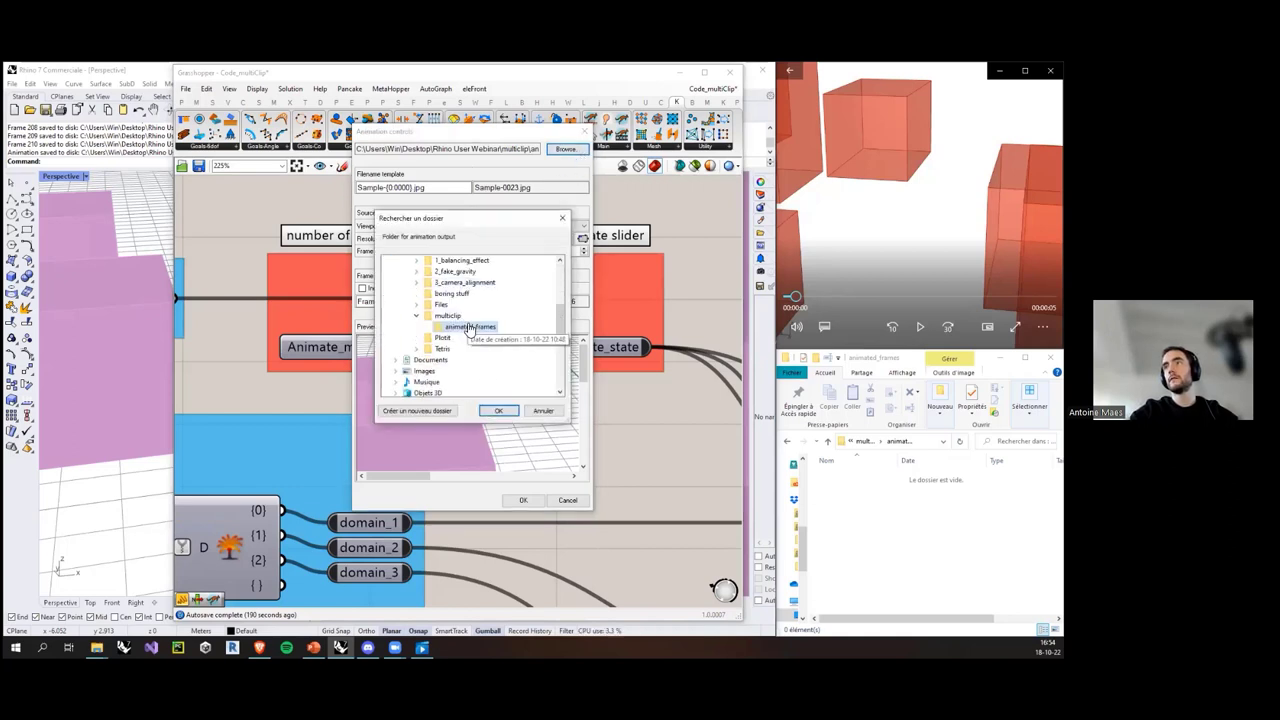
click(451, 331)
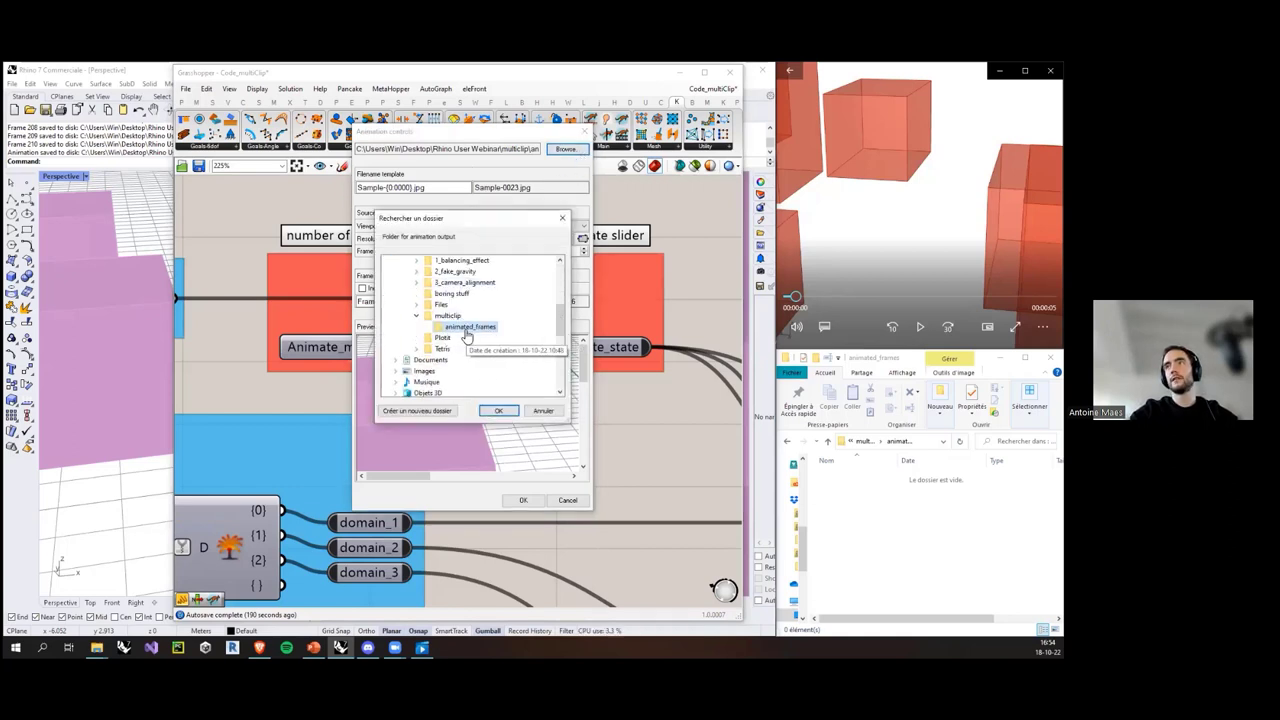
click(501, 411)
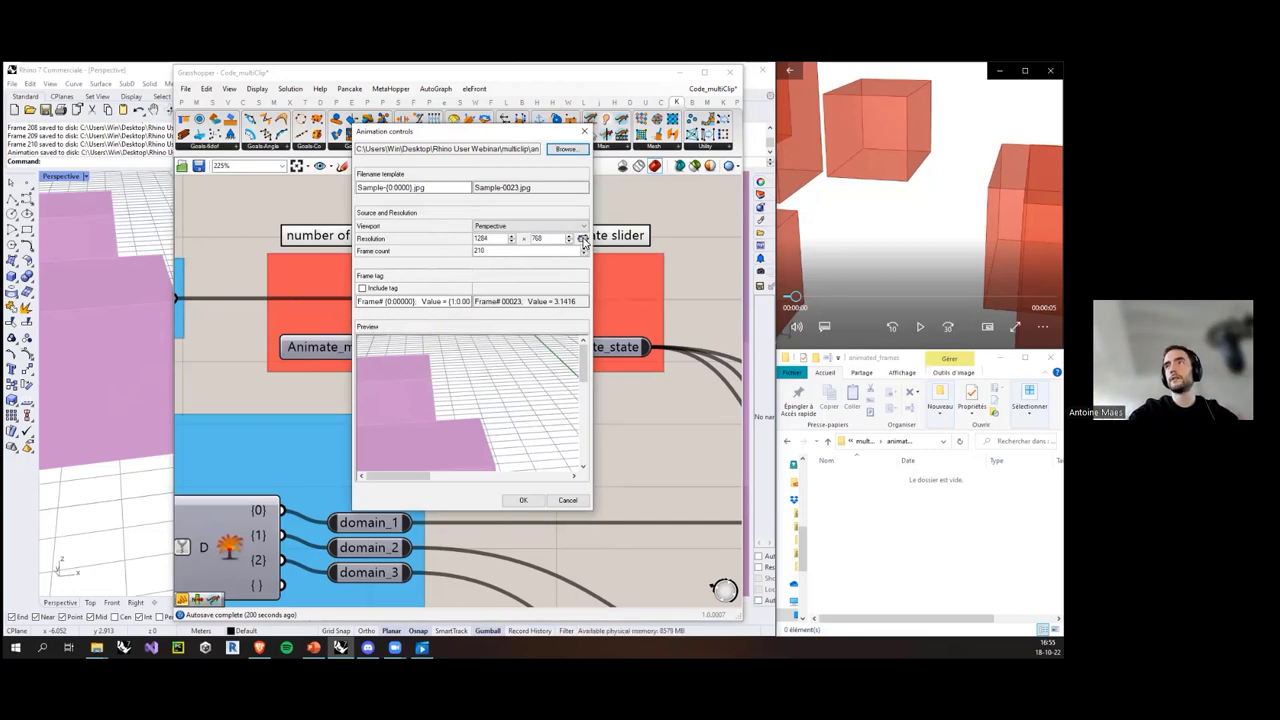
Step: Set the frame count to 150, inspect the Perspective preview, and generate the animation frames
drag(499, 251, 420, 256)
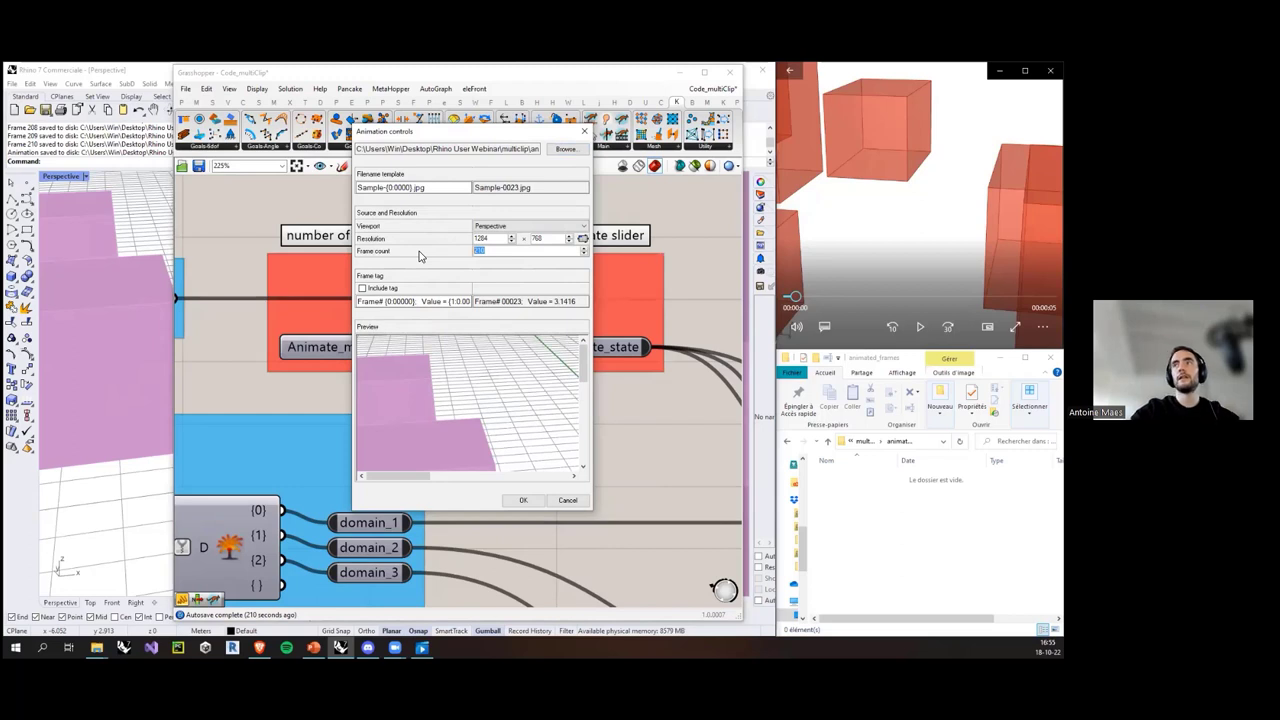
text(150)
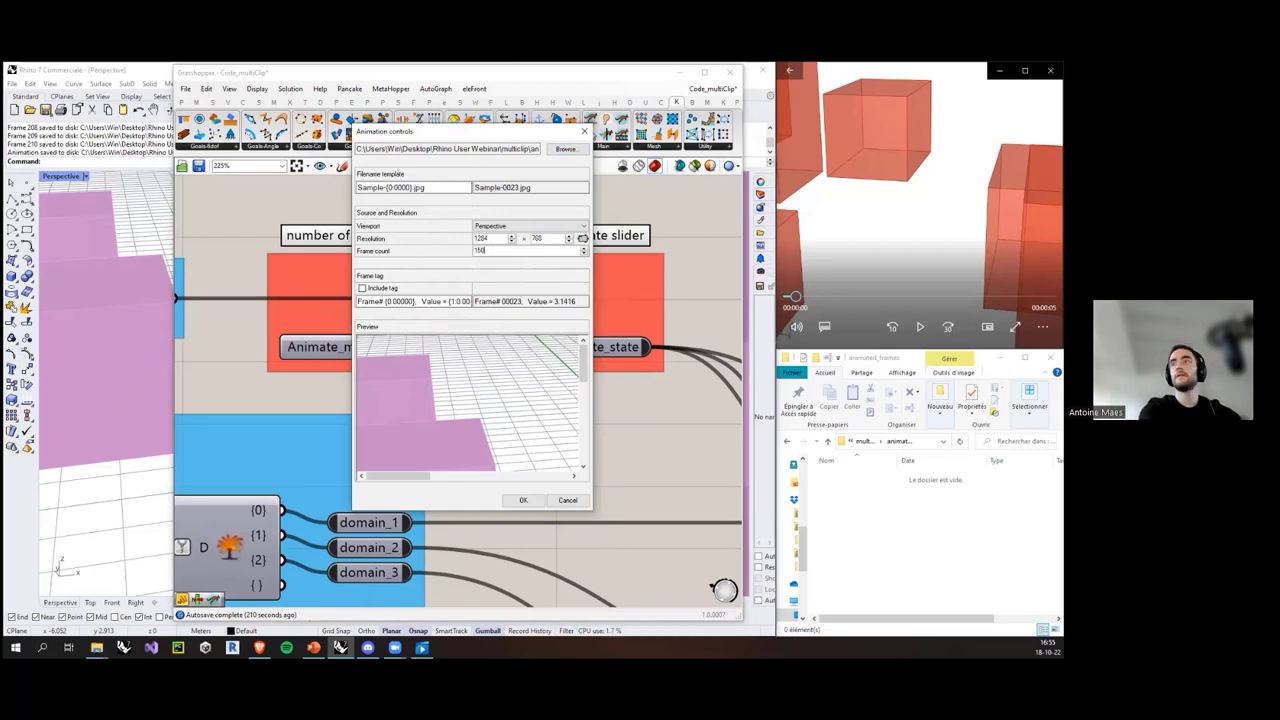
scroll(480, 445, down, 3)
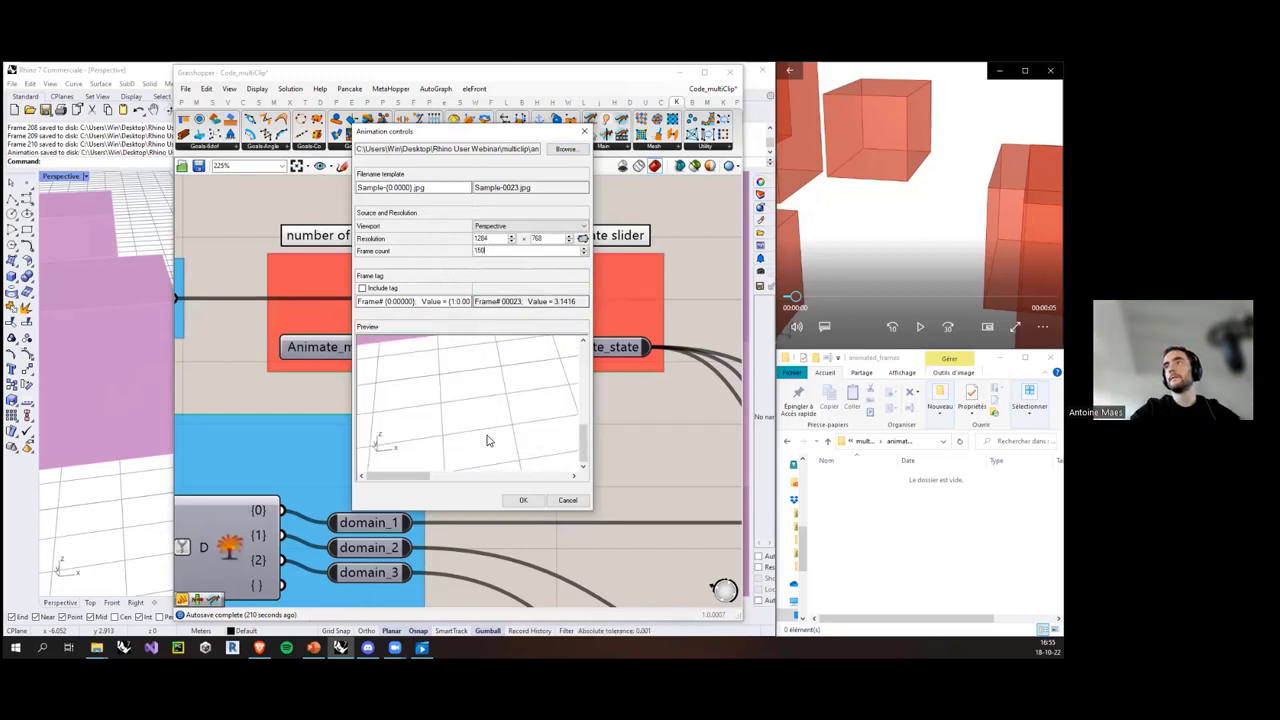
drag(403, 476, 485, 474)
scroll(473, 444, down, 2)
scroll(490, 420, up, 5)
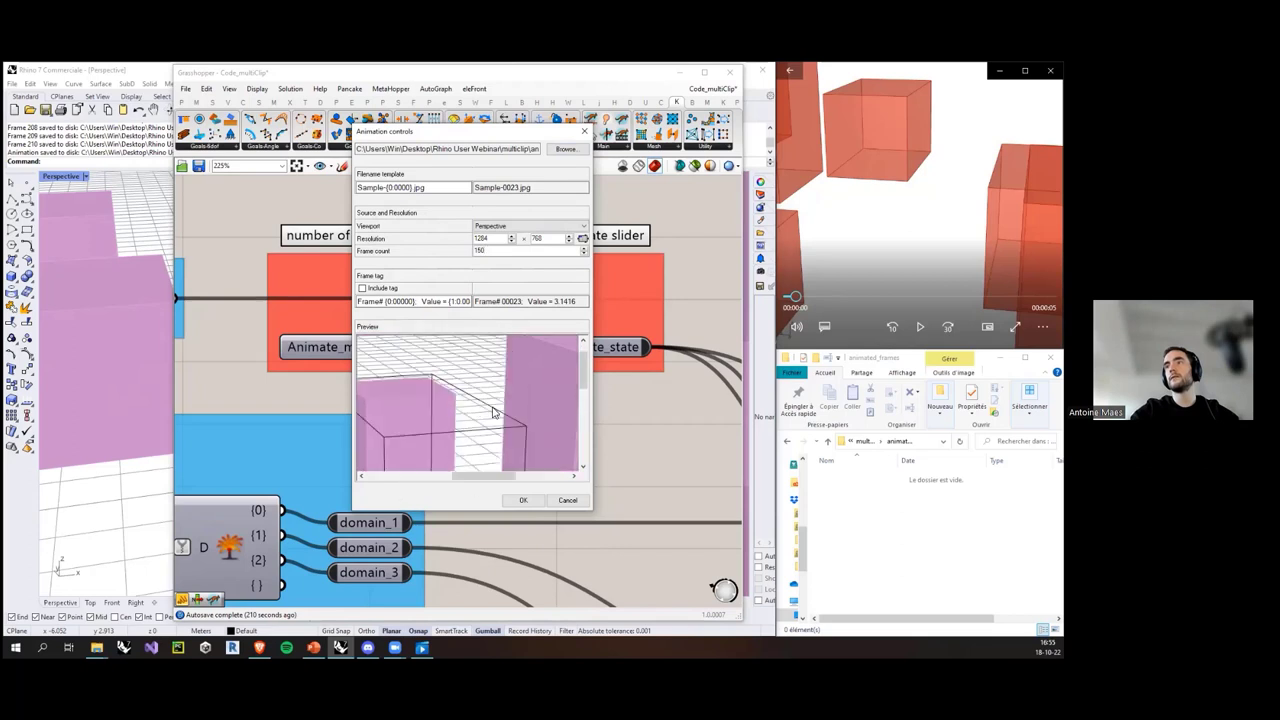
scroll(501, 411, down, 1)
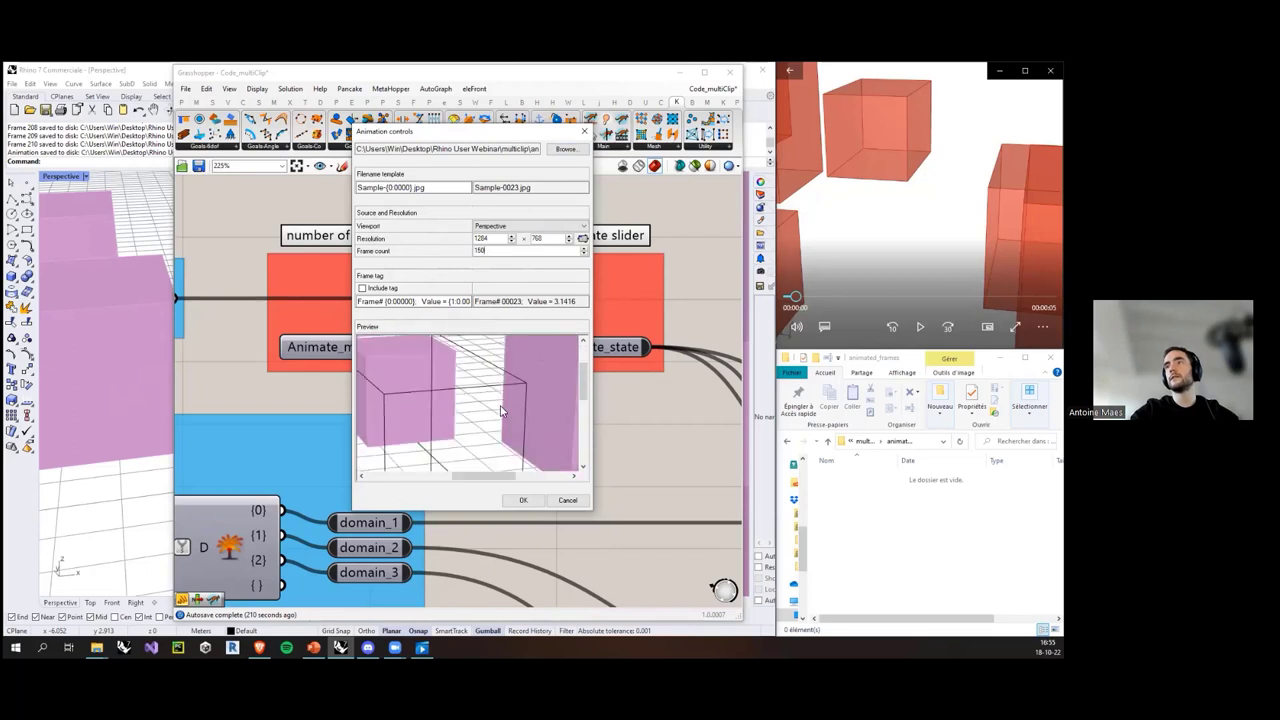
click(525, 501)
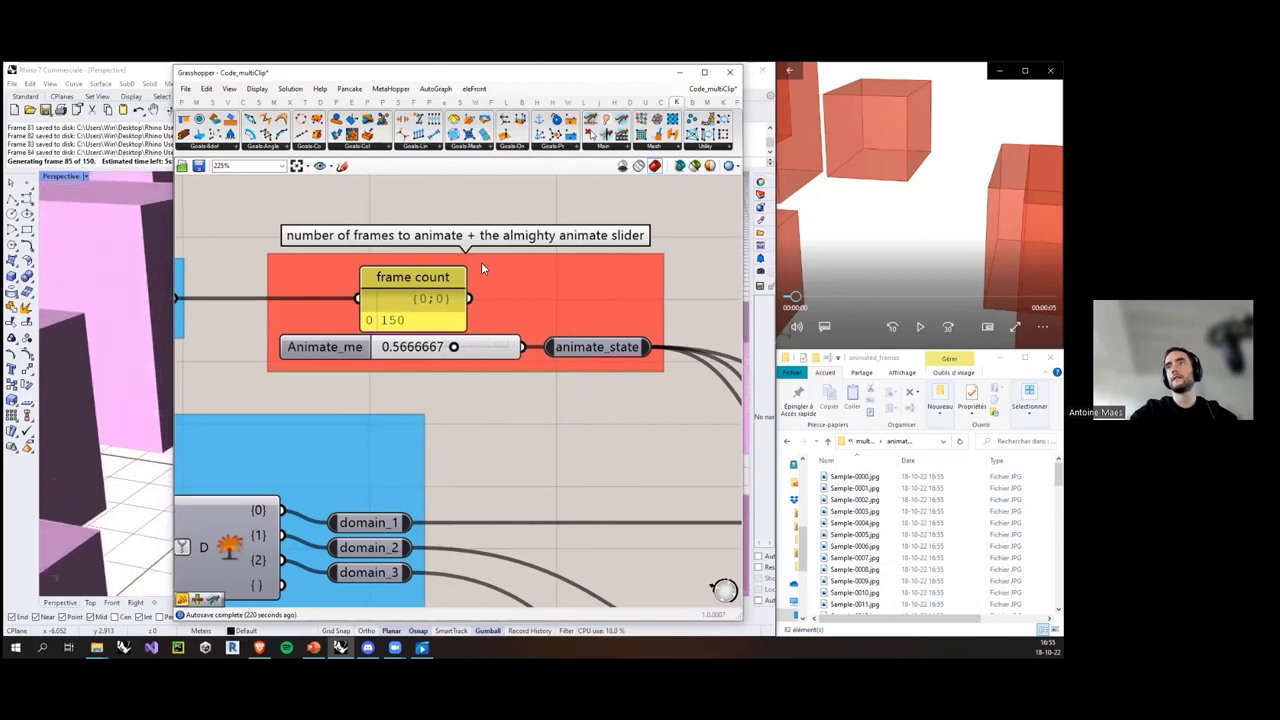
Step: Maximize the Grasshopper window on the red Frames-to-GIF group and display the plugin components it is built from
drag(358, 78, 758, 114)
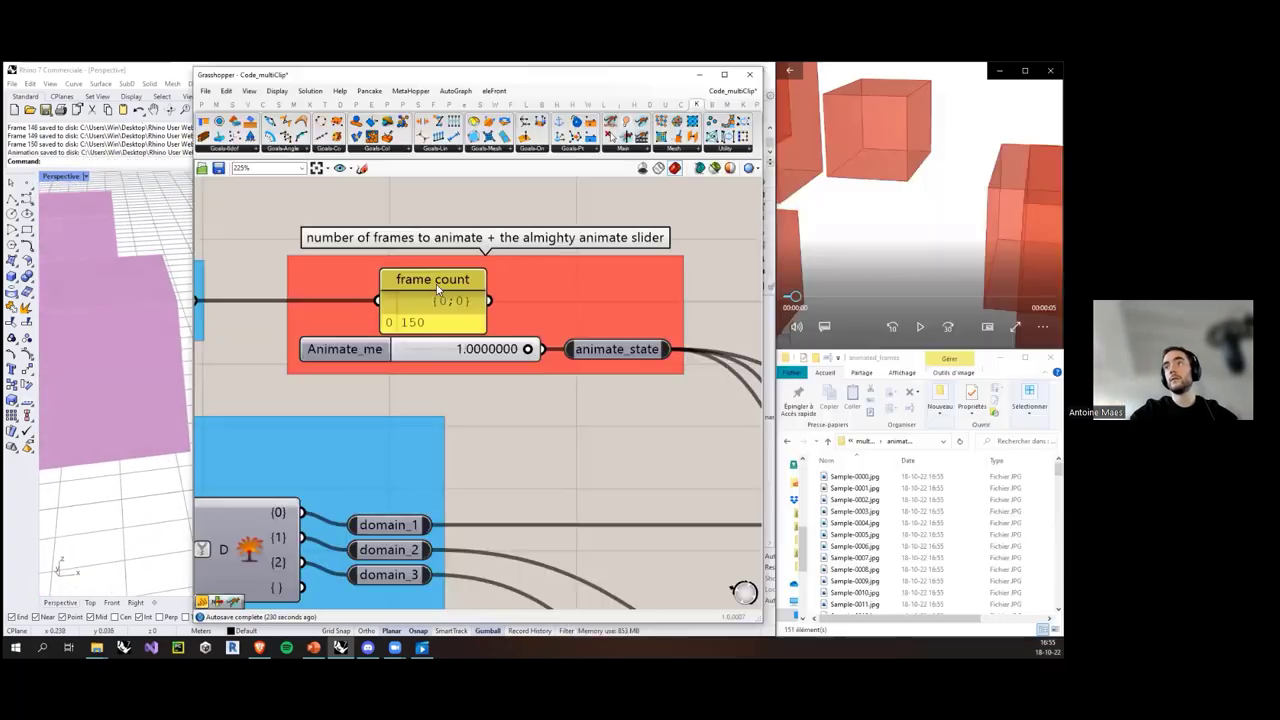
scroll(460, 278, down, 8)
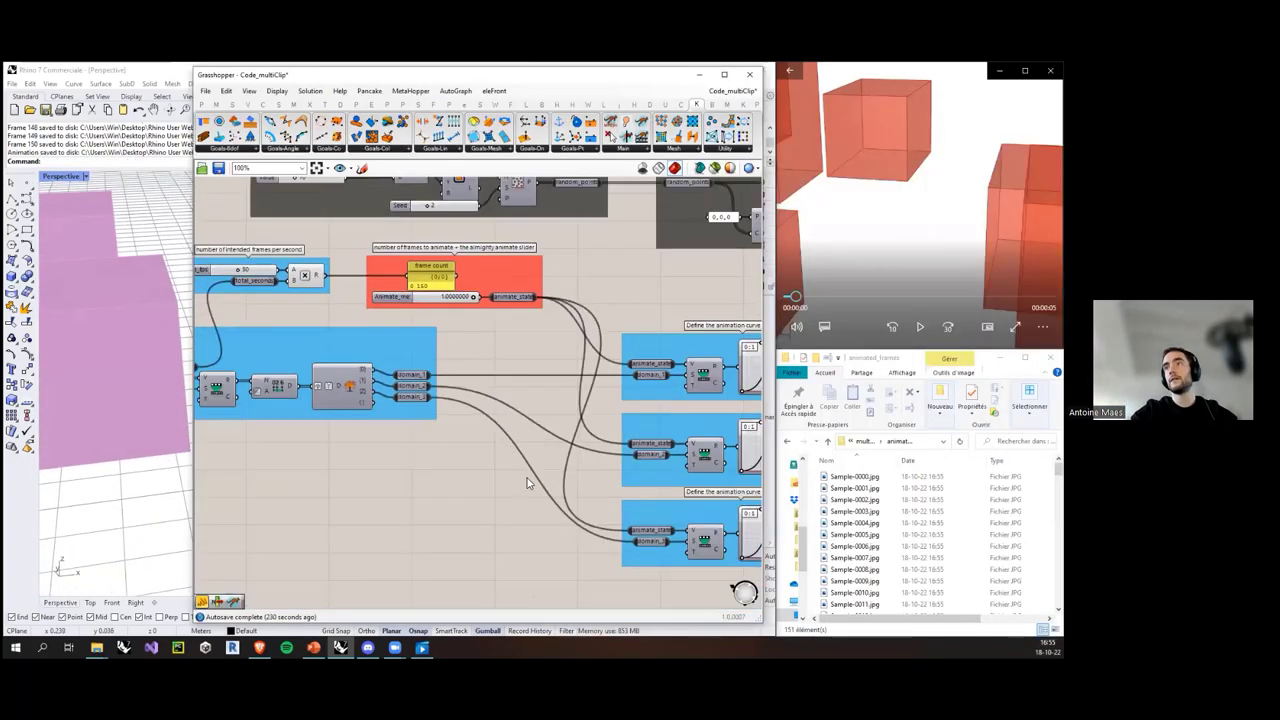
right_drag(724, 587, 500, 455)
scroll(483, 456, up, 4)
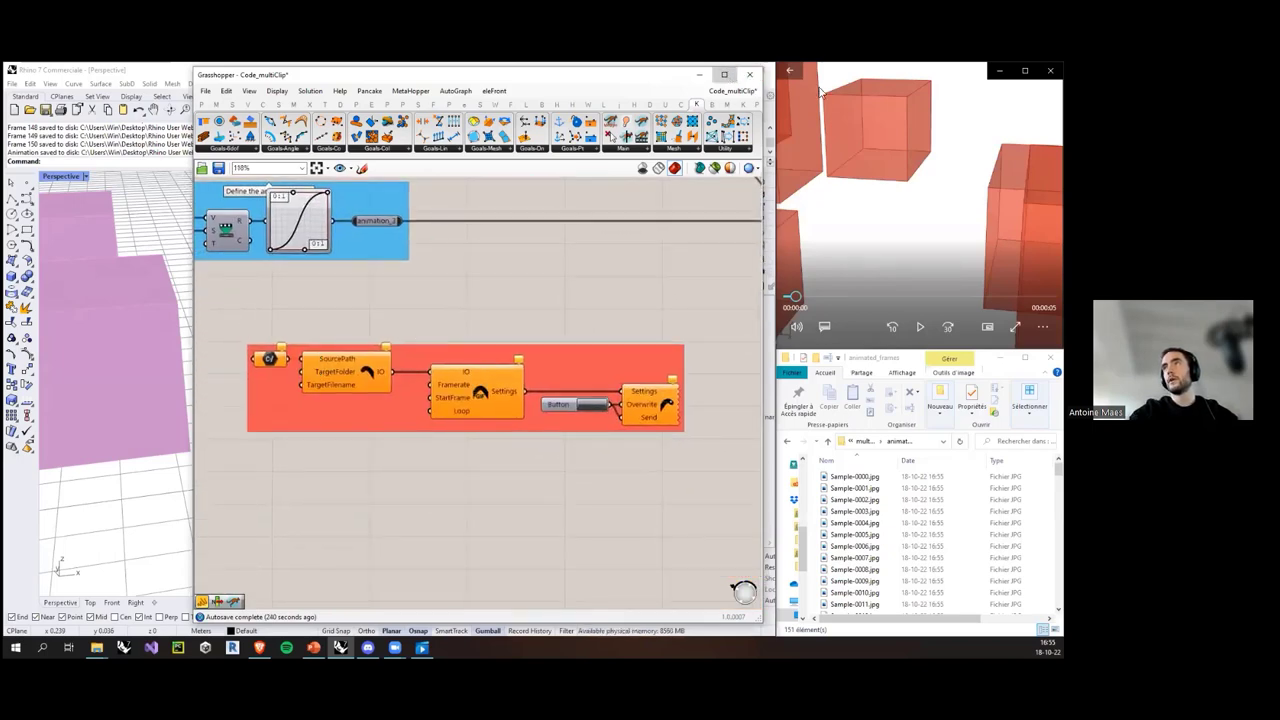
click(724, 74)
click(885, 95)
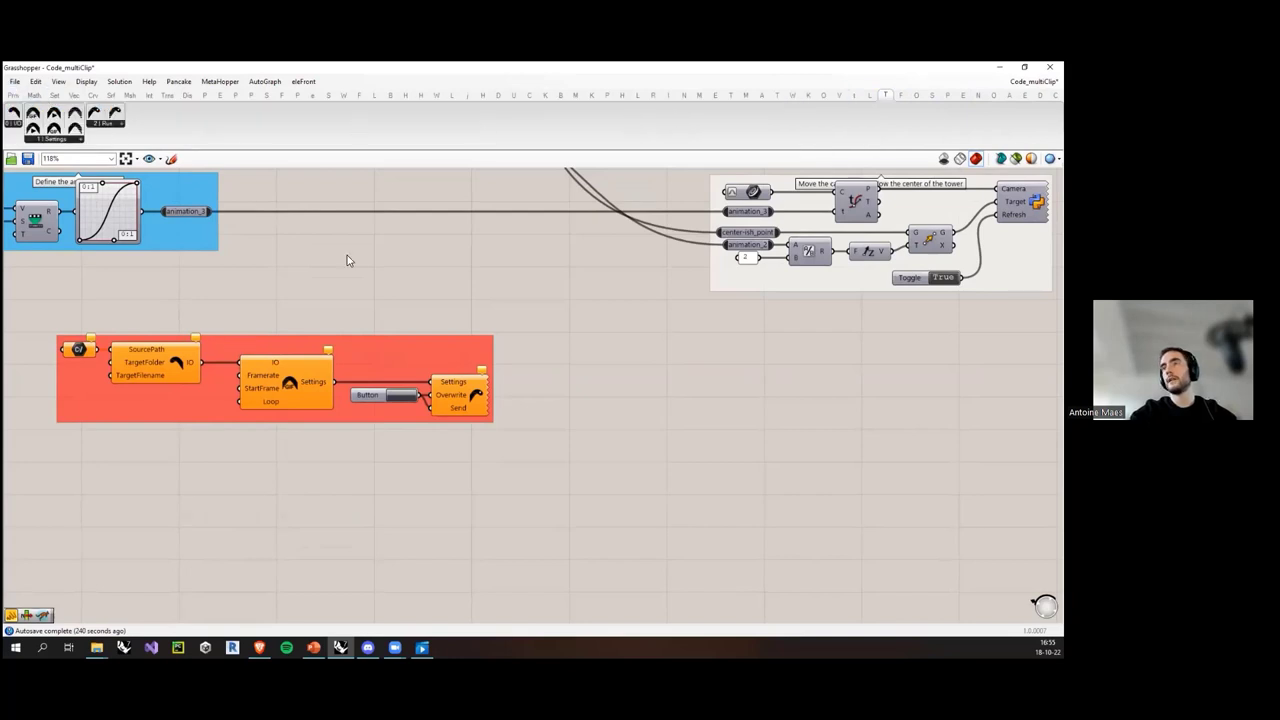
scroll(323, 306, up, 3)
right_drag(223, 329, 297, 309)
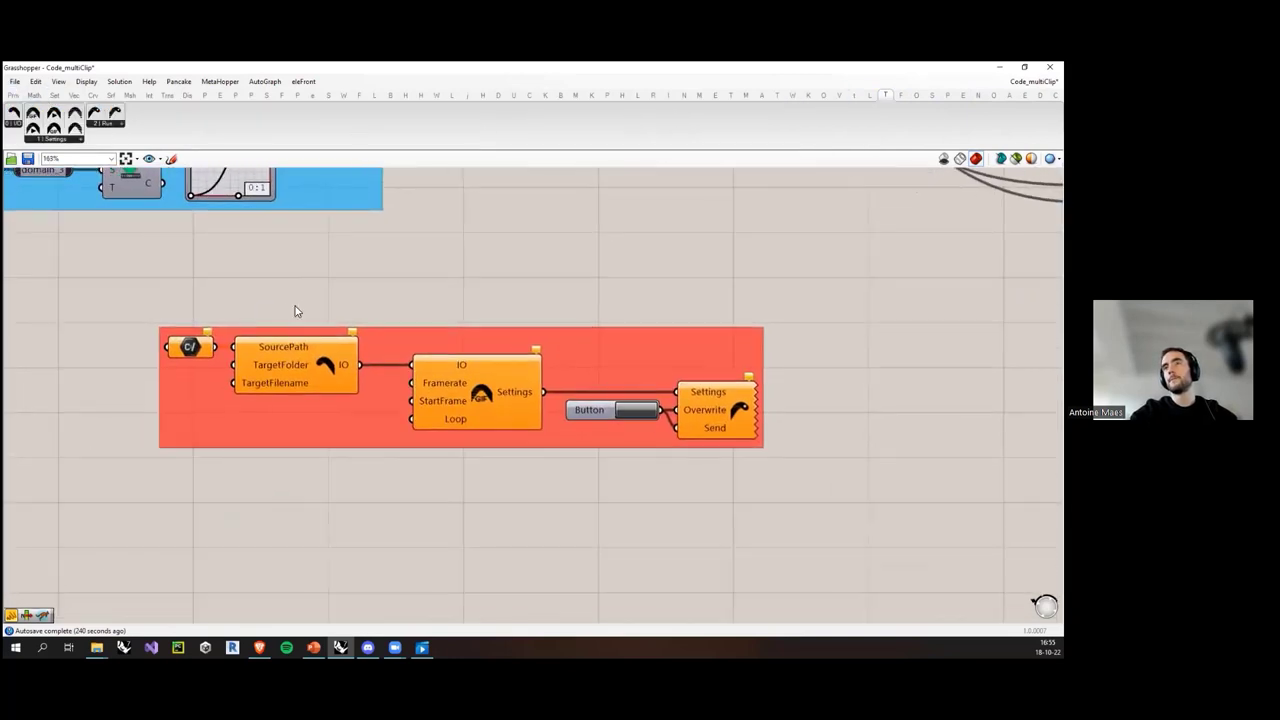
click(65, 143)
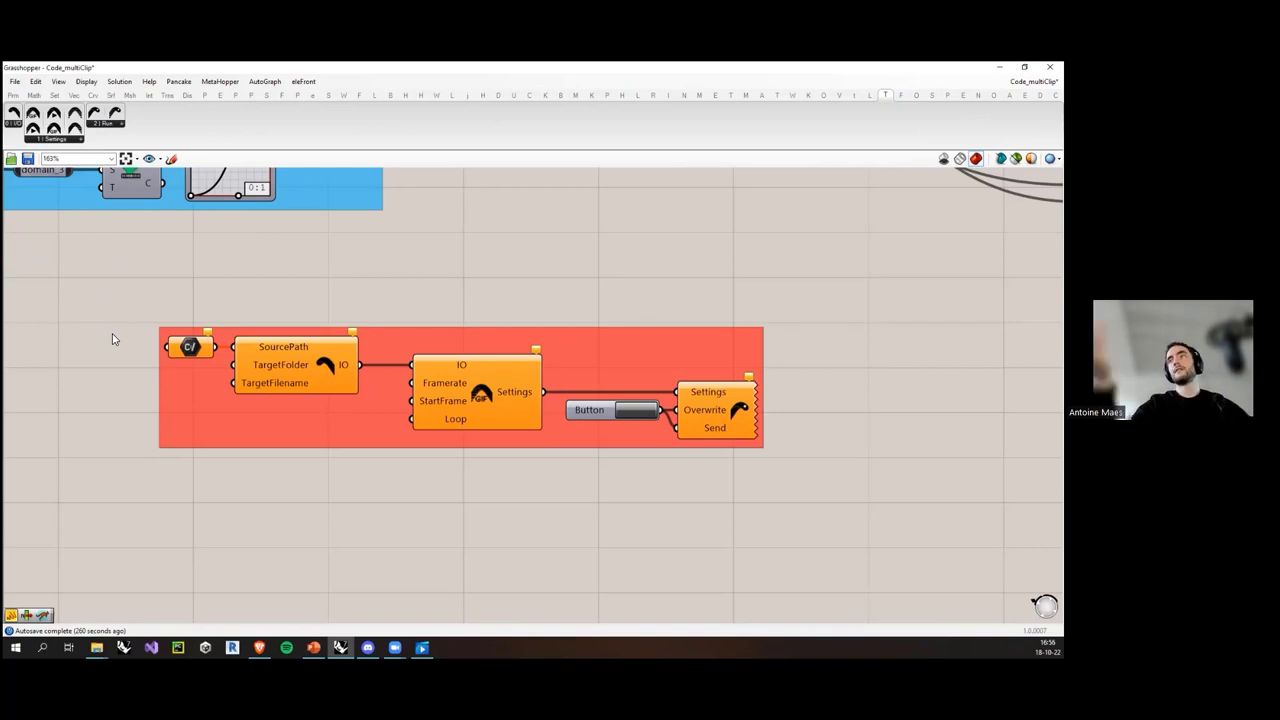
Step: Move the Path parameter slightly away from the SourcePath component and assign it the single existing file Sample-0000.jpg from animated_frames
right_click(193, 348)
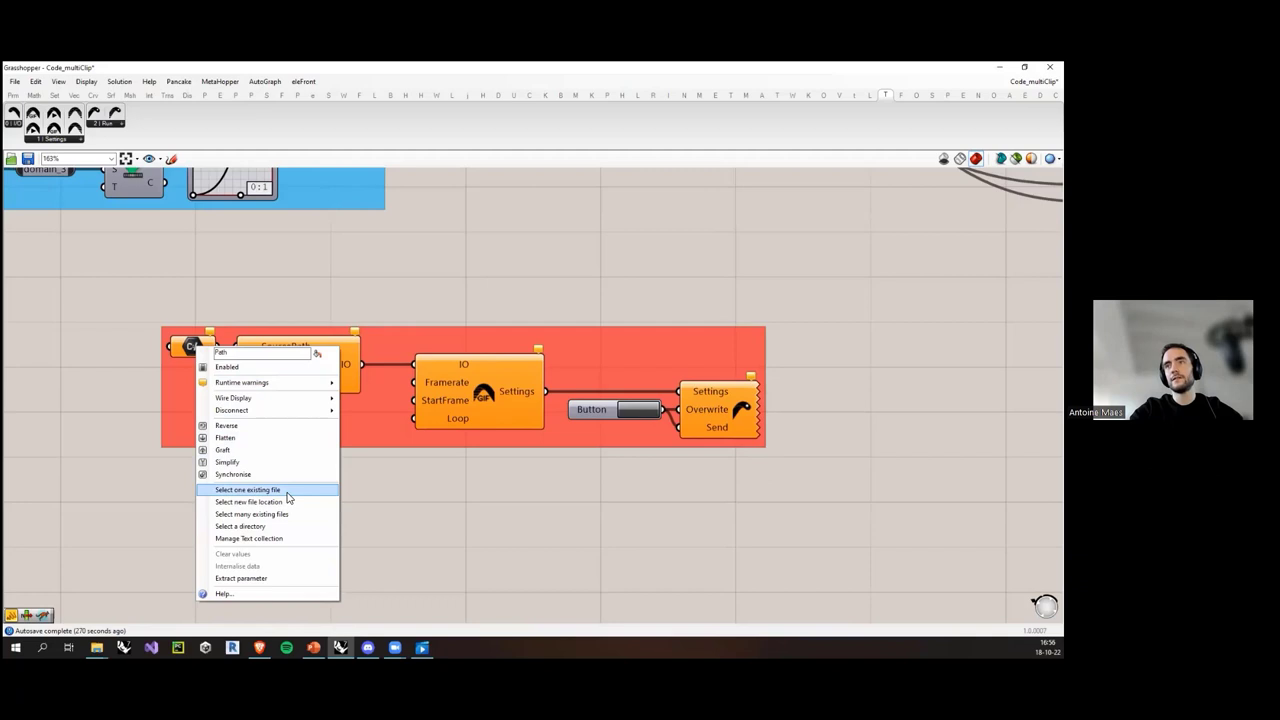
click(108, 483)
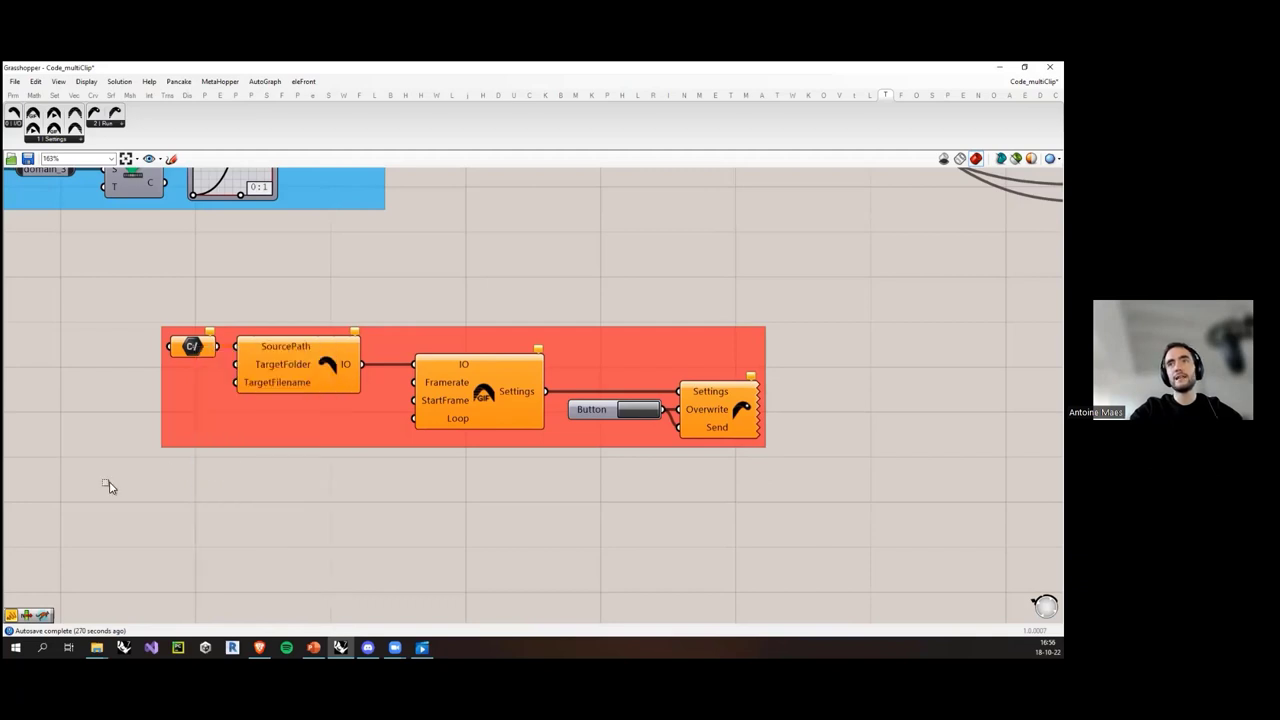
drag(191, 348, 176, 348)
right_click(177, 347)
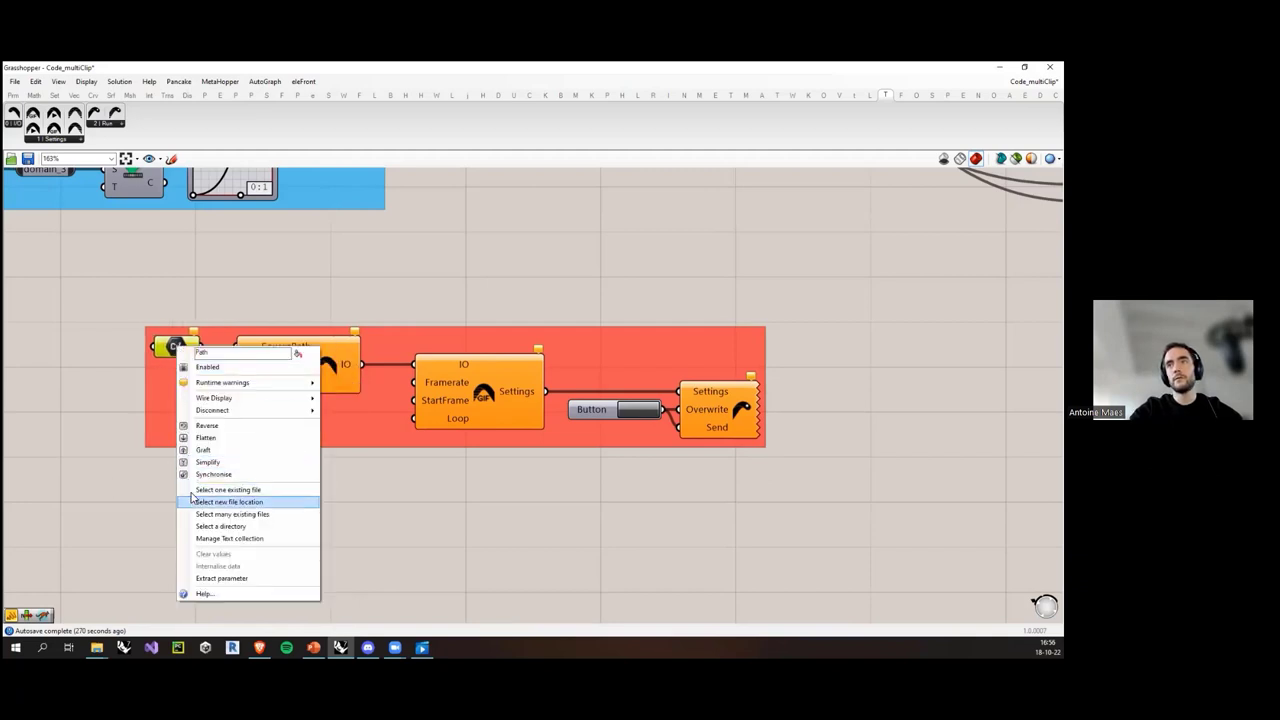
click(269, 492)
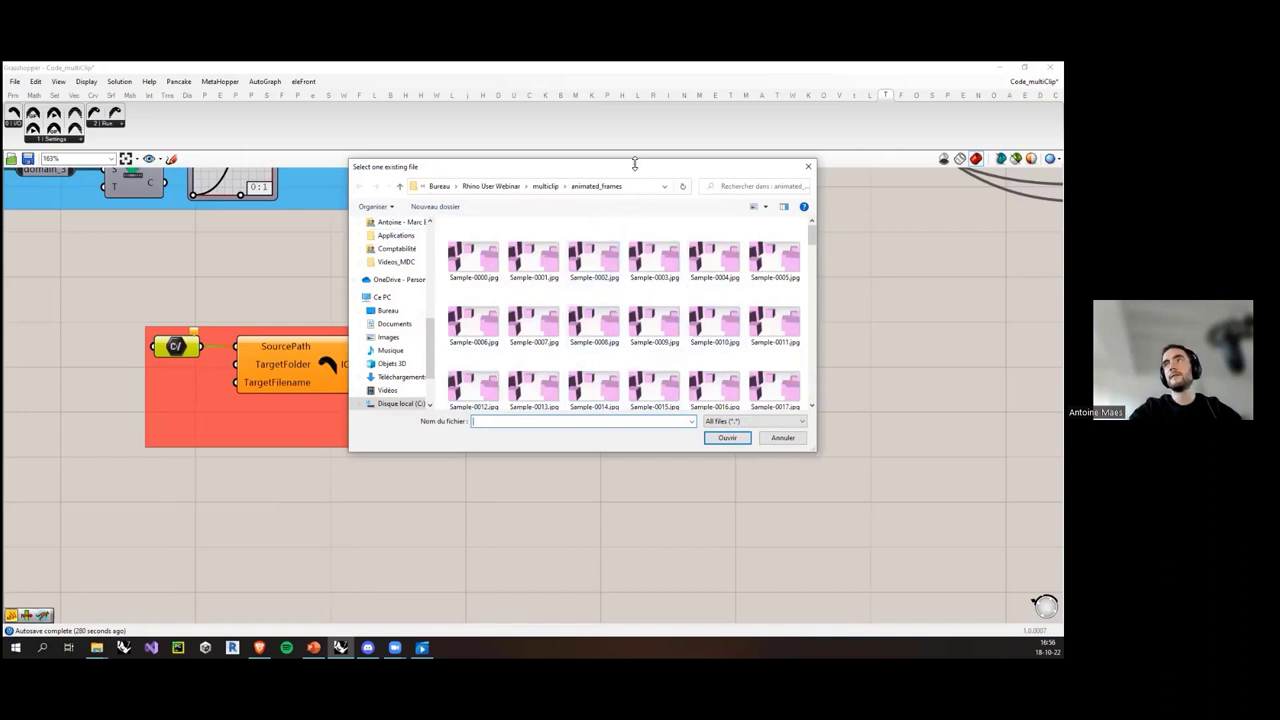
mouse_move(635, 162)
mouse_down()
mouse_move(635, 110)
mouse_move(633, 150)
mouse_up()
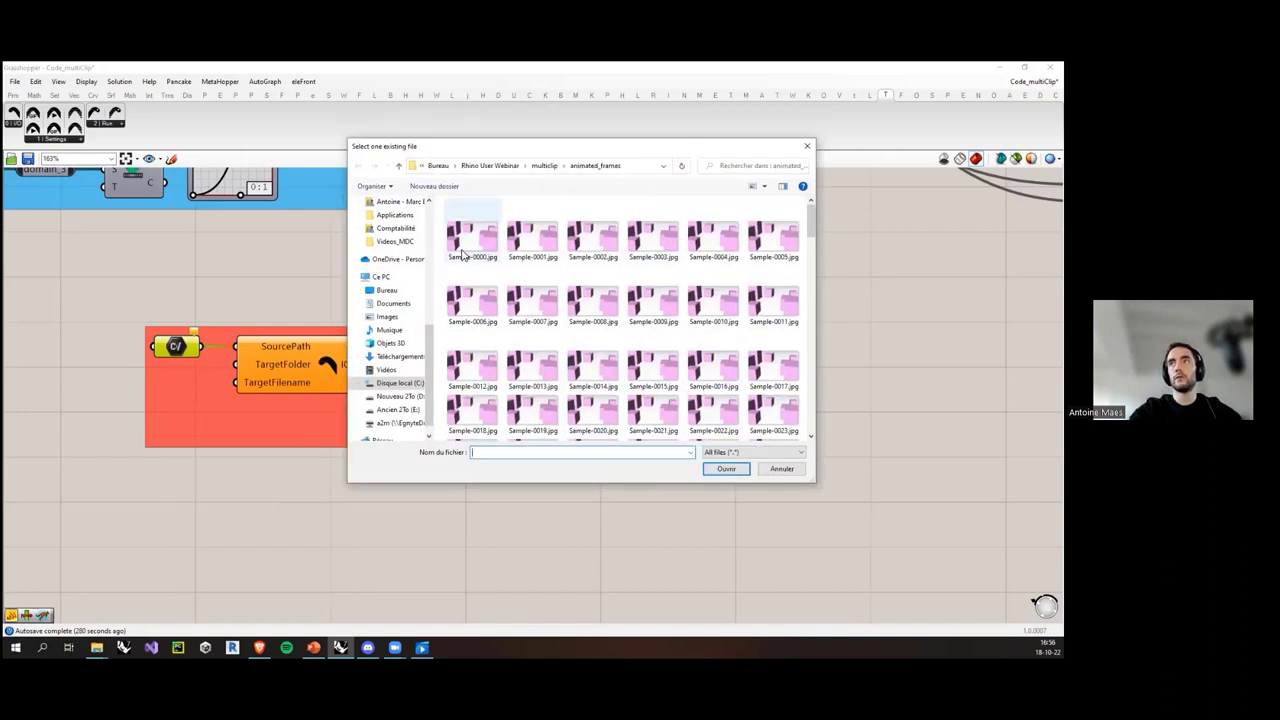
click(470, 240)
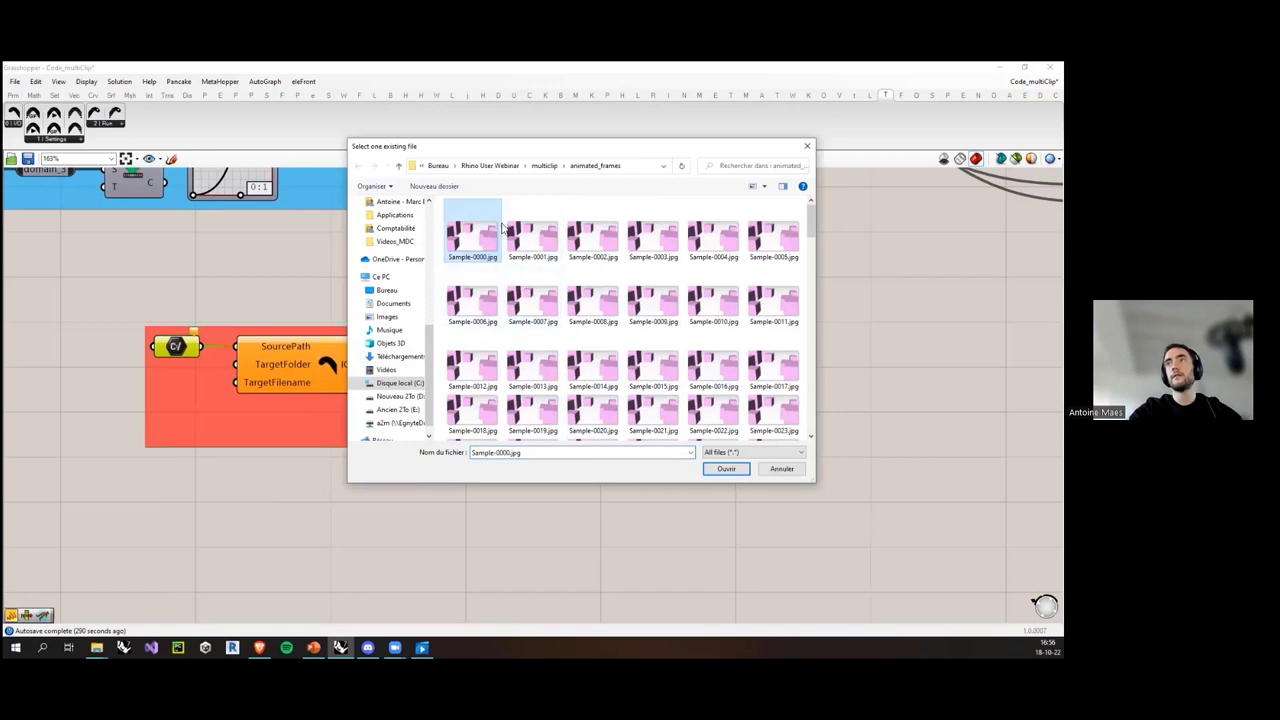
click(727, 472)
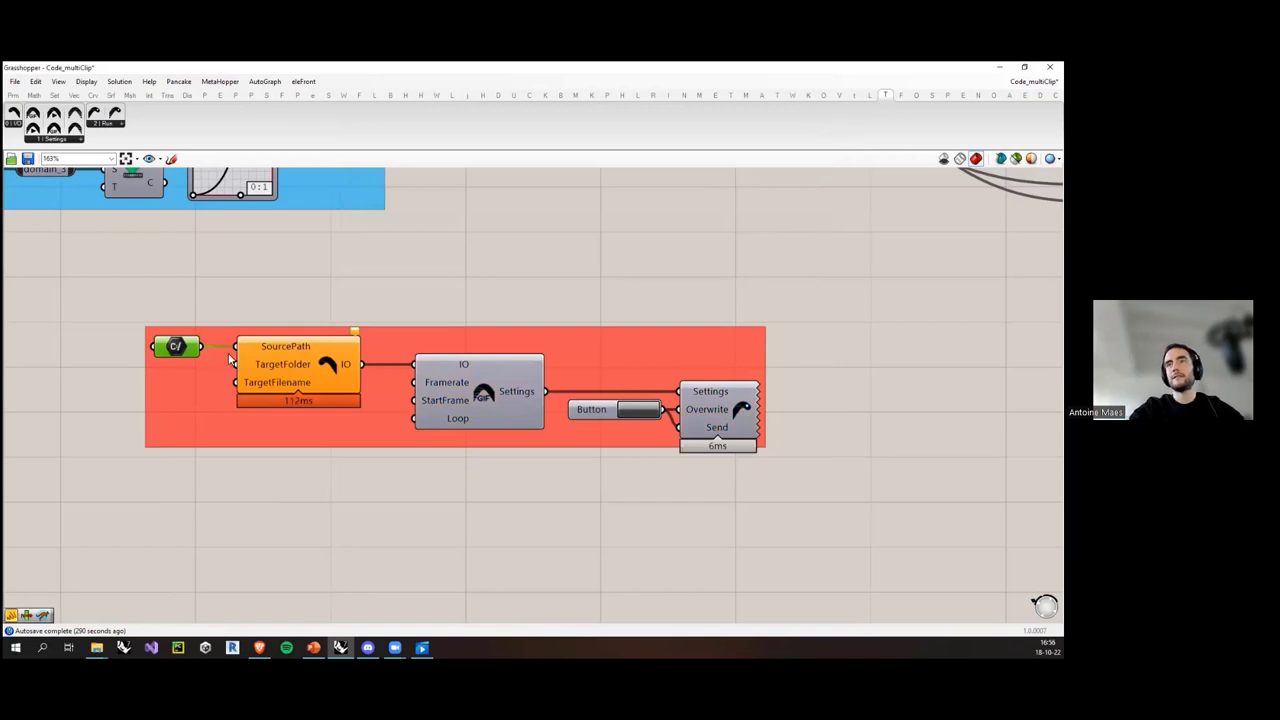
Step: Read the warning on the SourcePath component, and move the Path parameter slightly closer to that component
click(259, 316)
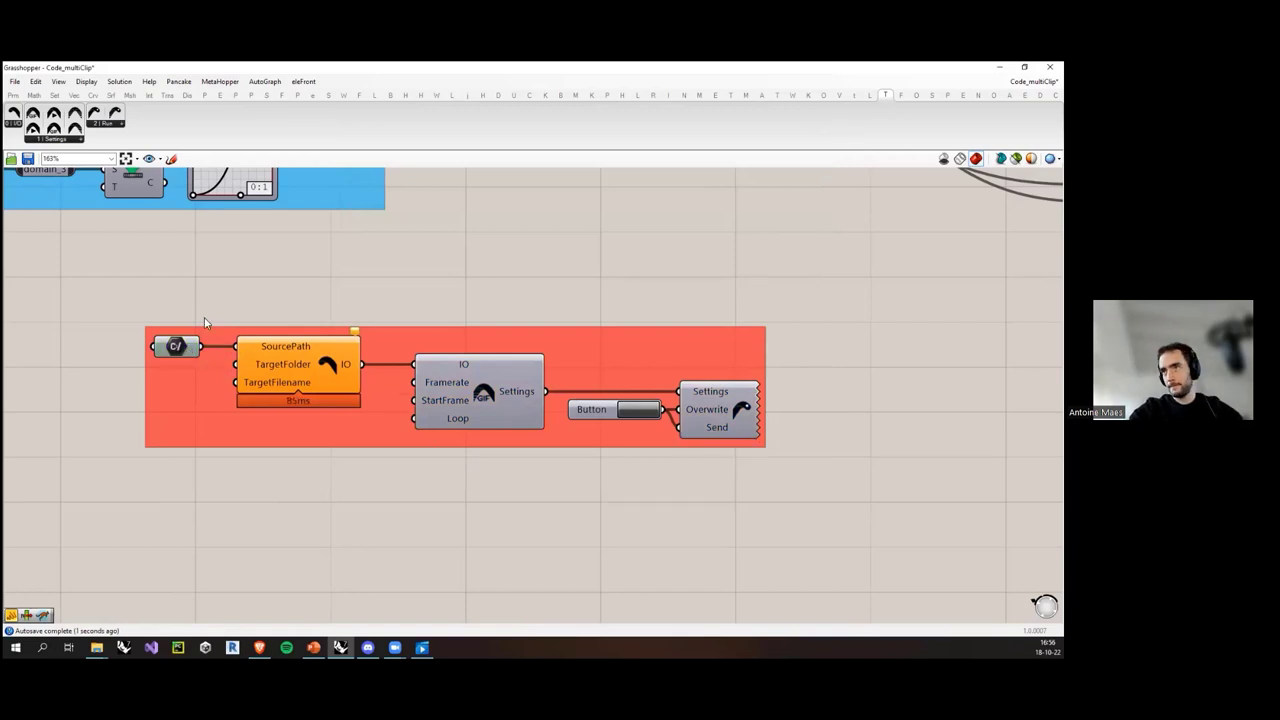
mouse_move(358, 336)
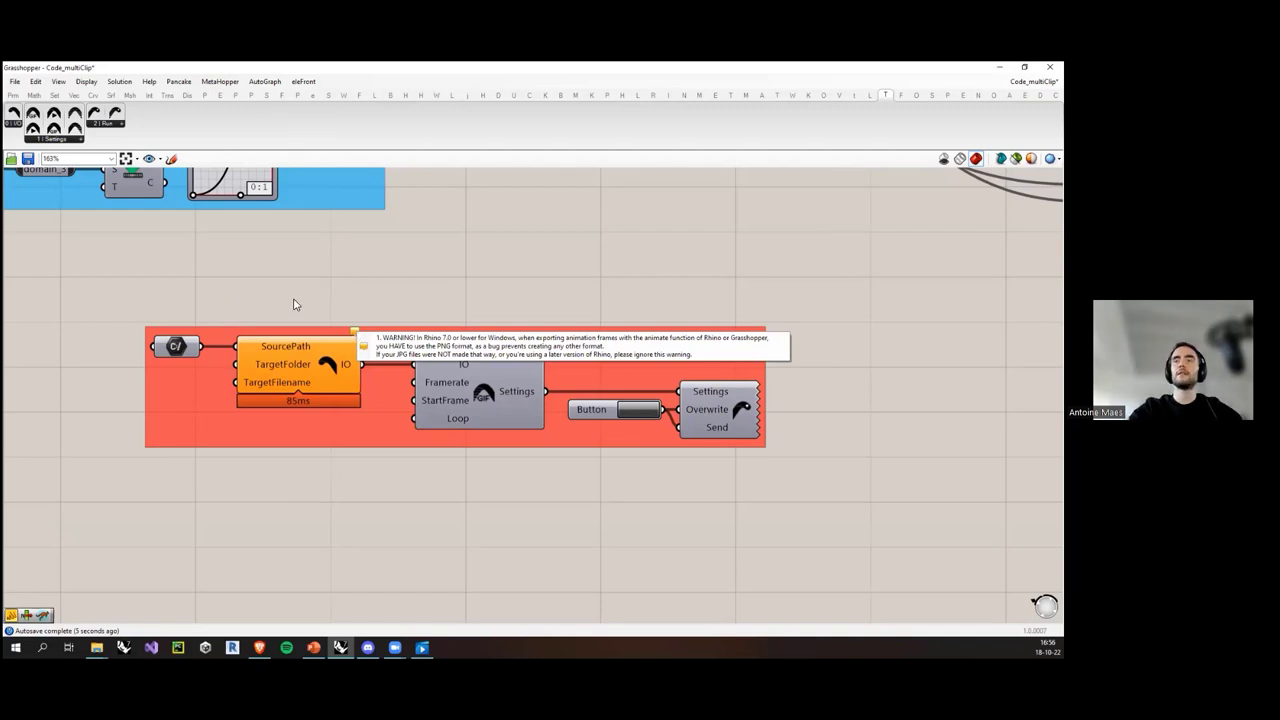
drag(174, 349, 179, 349)
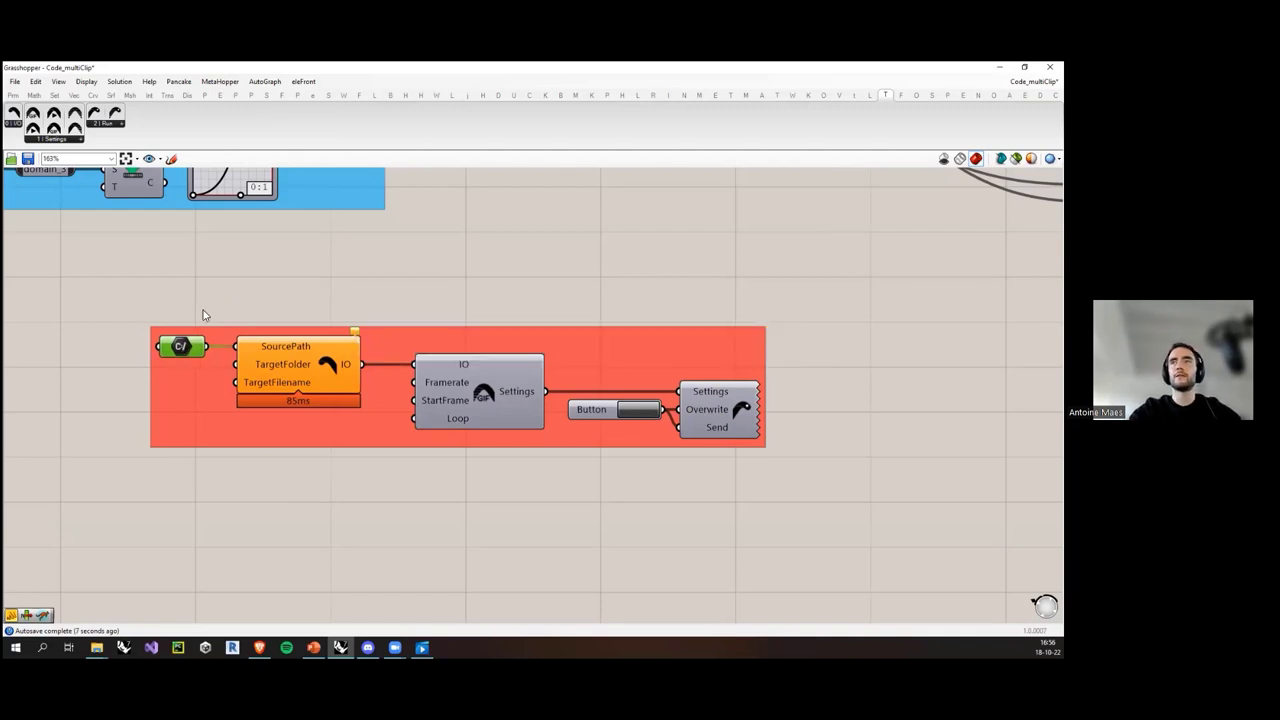
click(220, 297)
scroll(300, 460, down, 3)
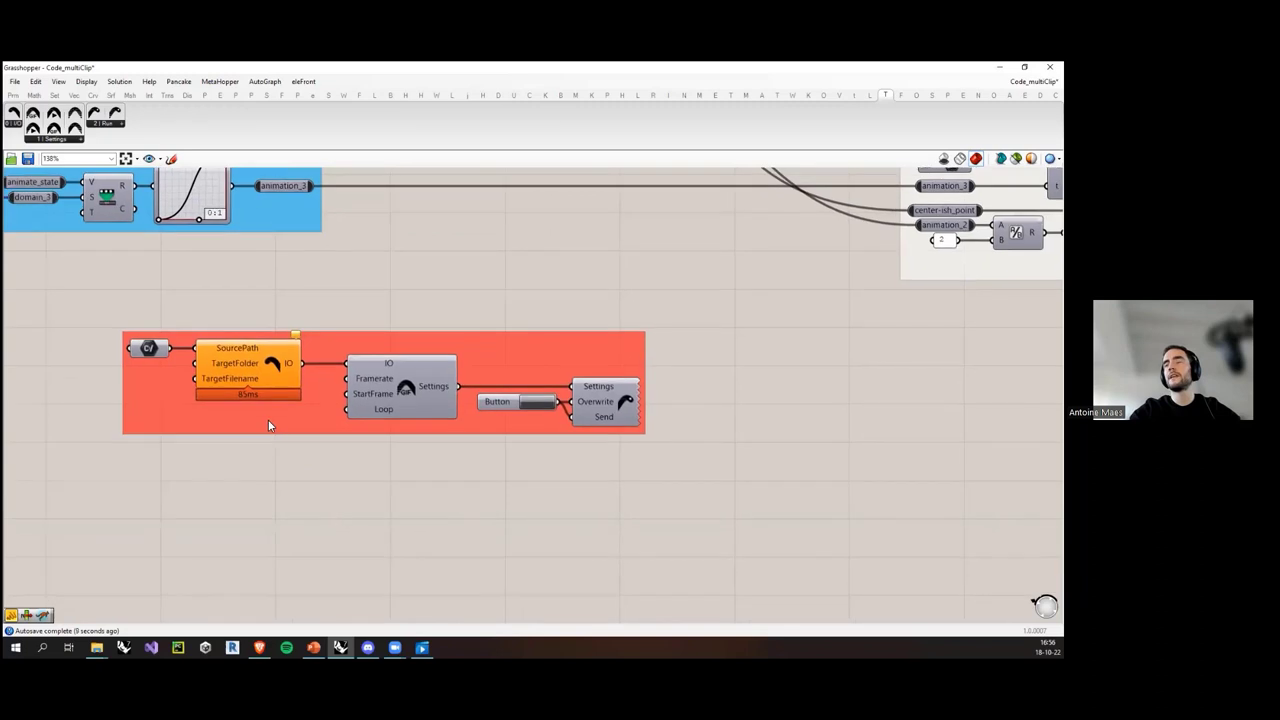
right_drag(340, 480, 312, 462)
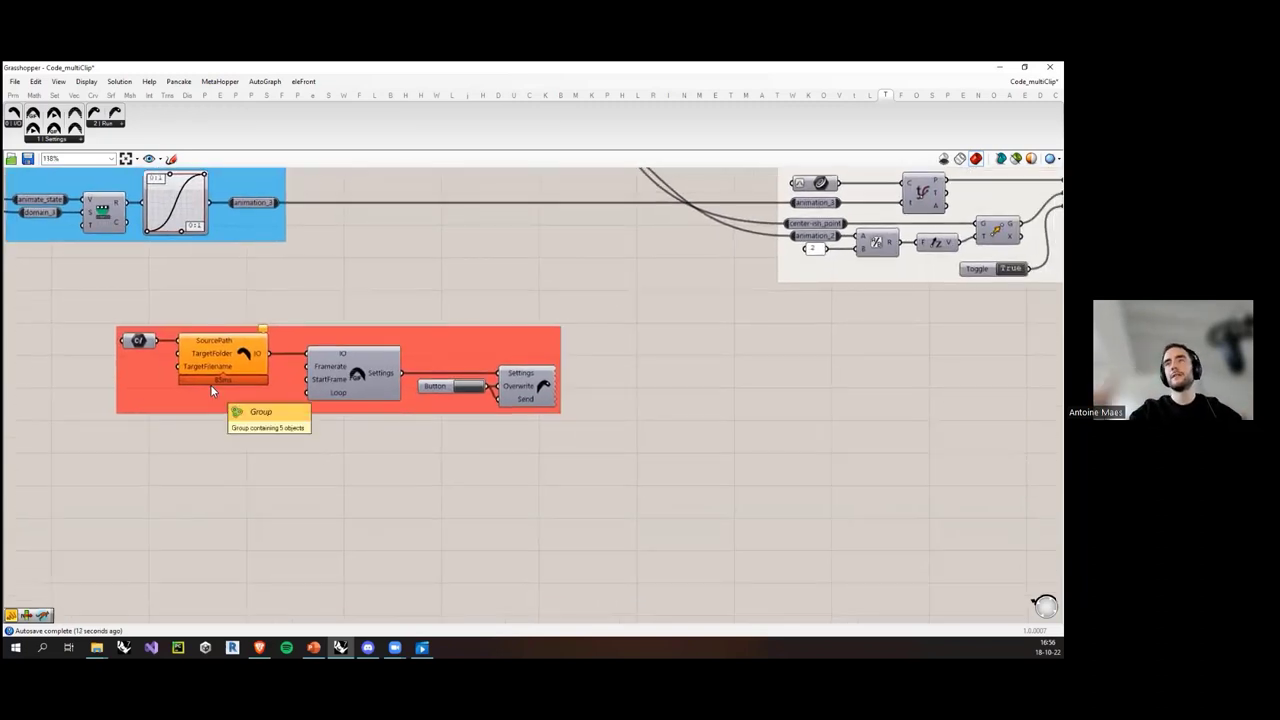
scroll(228, 354, up, 3)
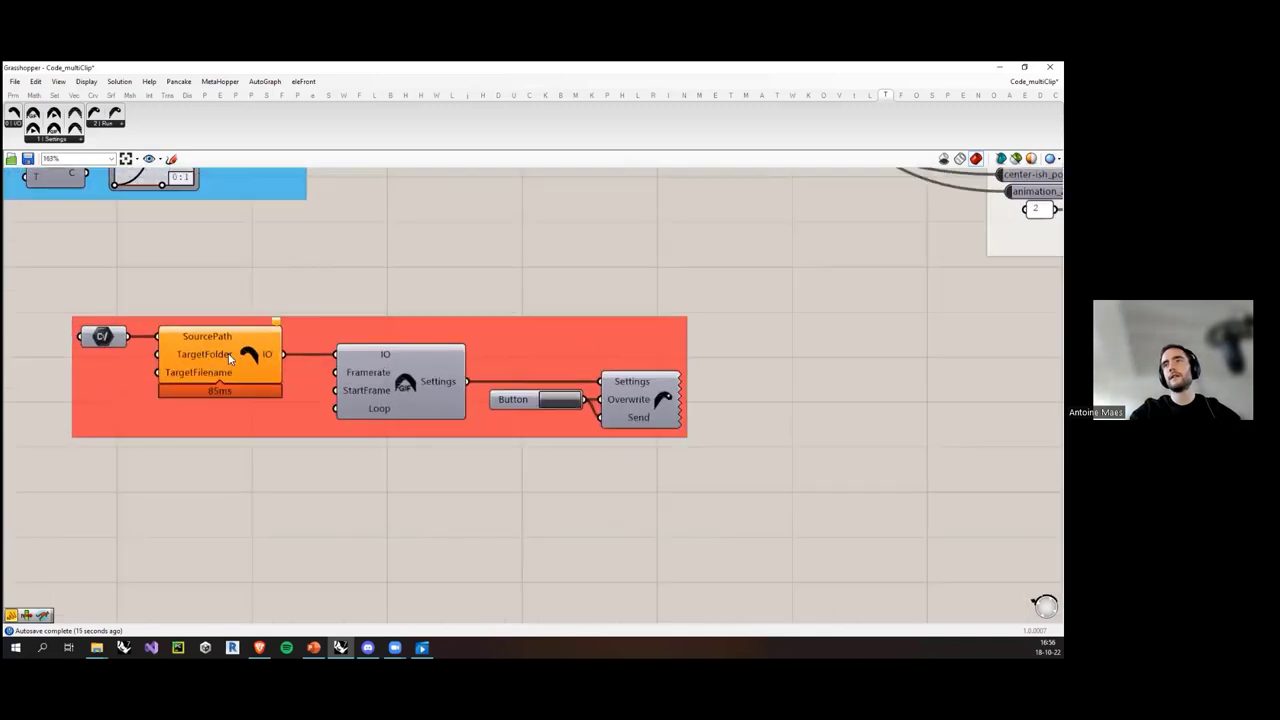
Step: Move the SourcePath component and its Path parameter closer to the GIF settings component, and lower the Button beside the Send input
drag(166, 358, 185, 358)
drag(102, 334, 119, 334)
click(187, 296)
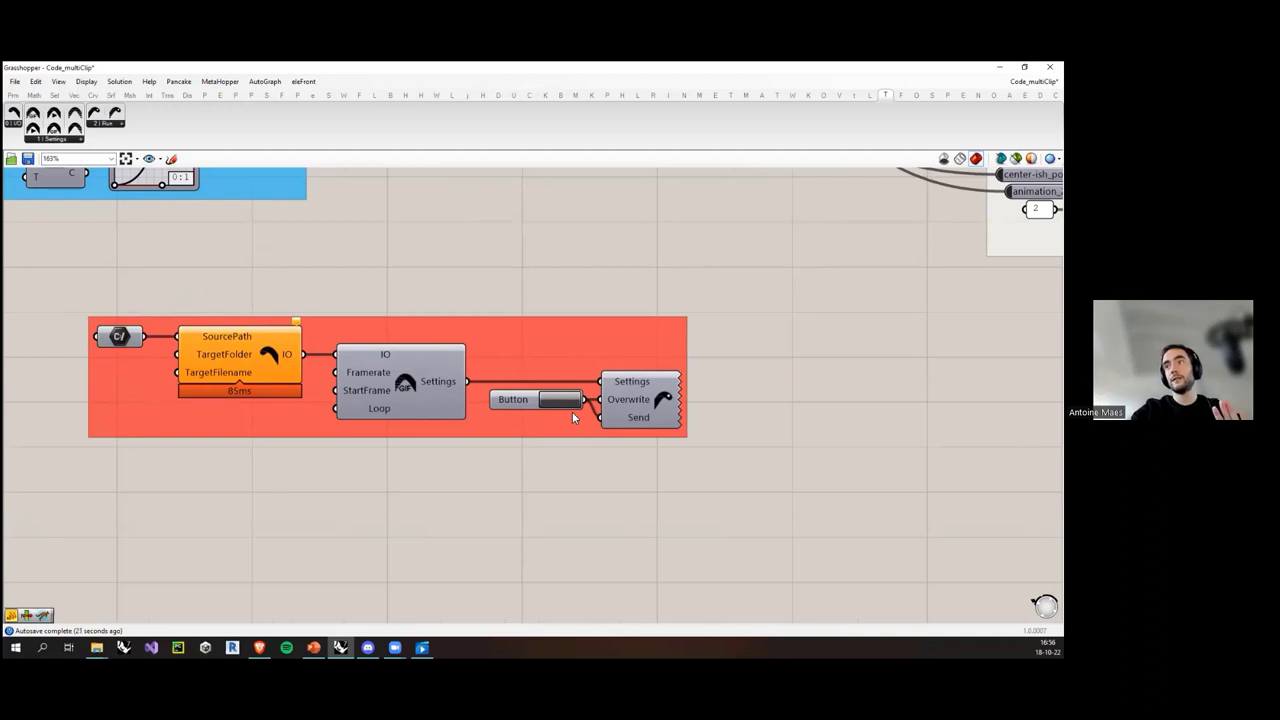
click(405, 387)
click(662, 414)
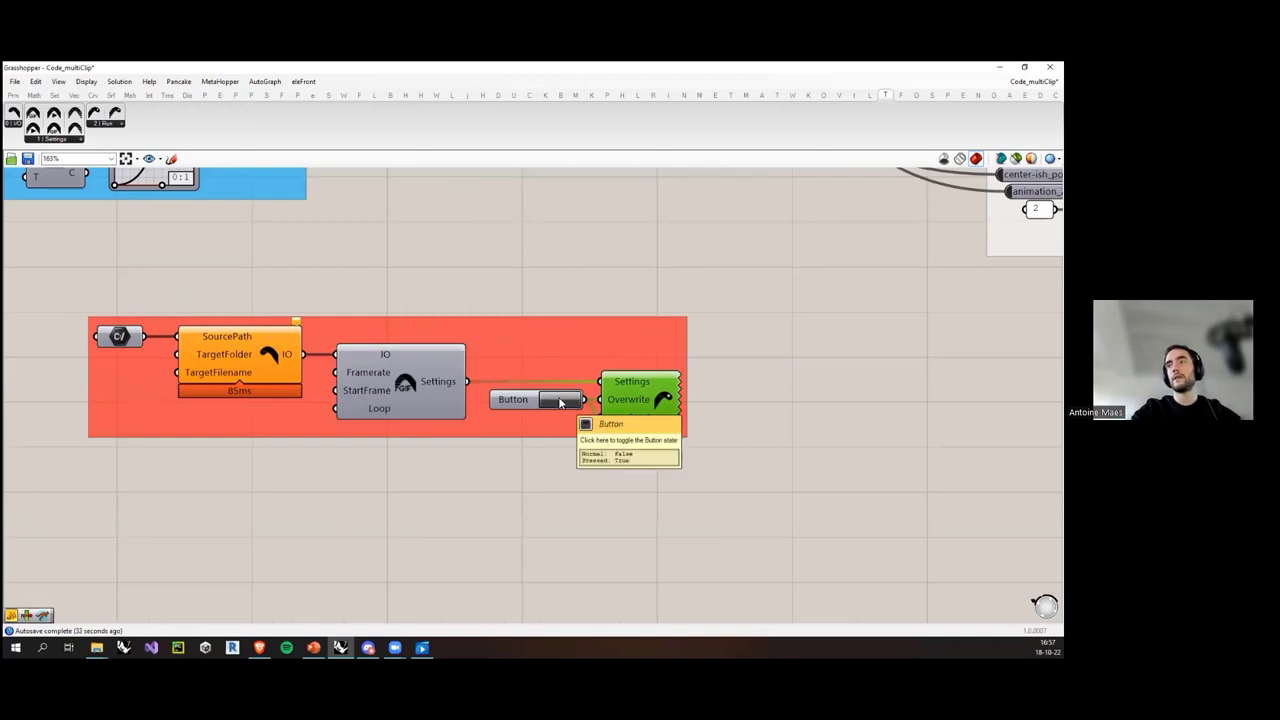
drag(527, 402, 527, 420)
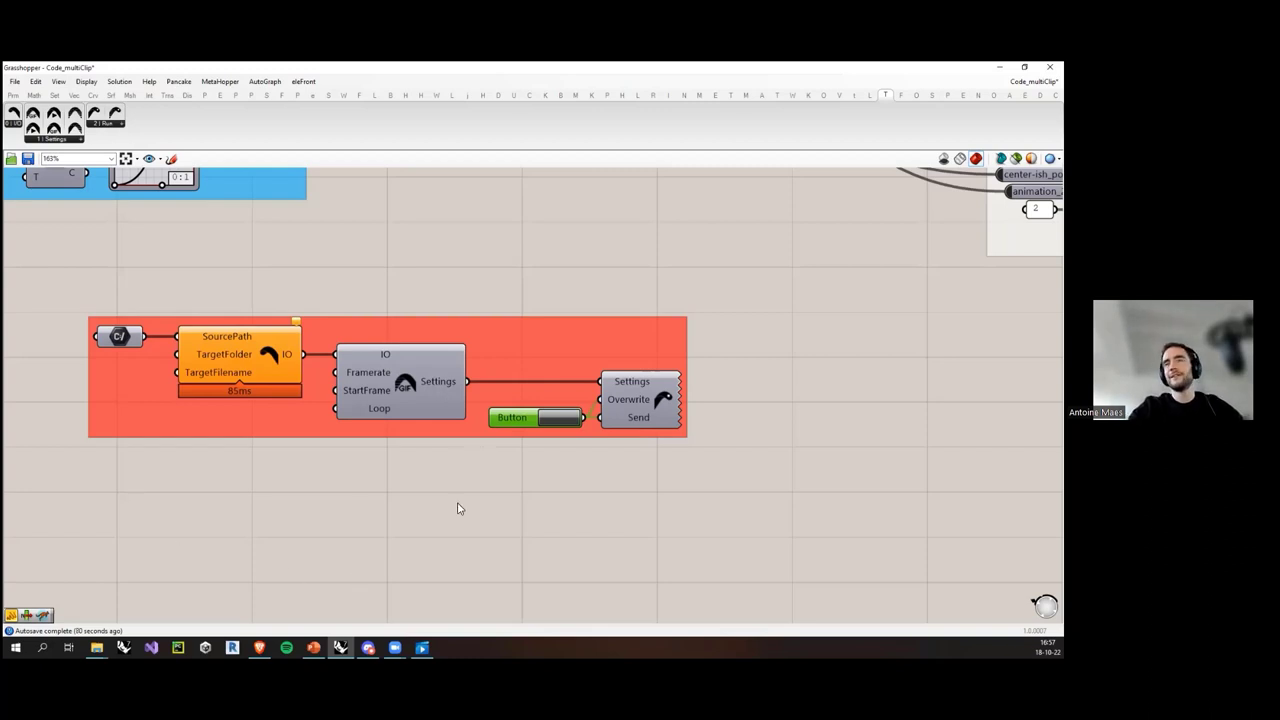
Step: Restore the Grasshopper window beside the animated_frames folder and trigger the Button to convert the frames into a GIF
right_drag(494, 334, 548, 349)
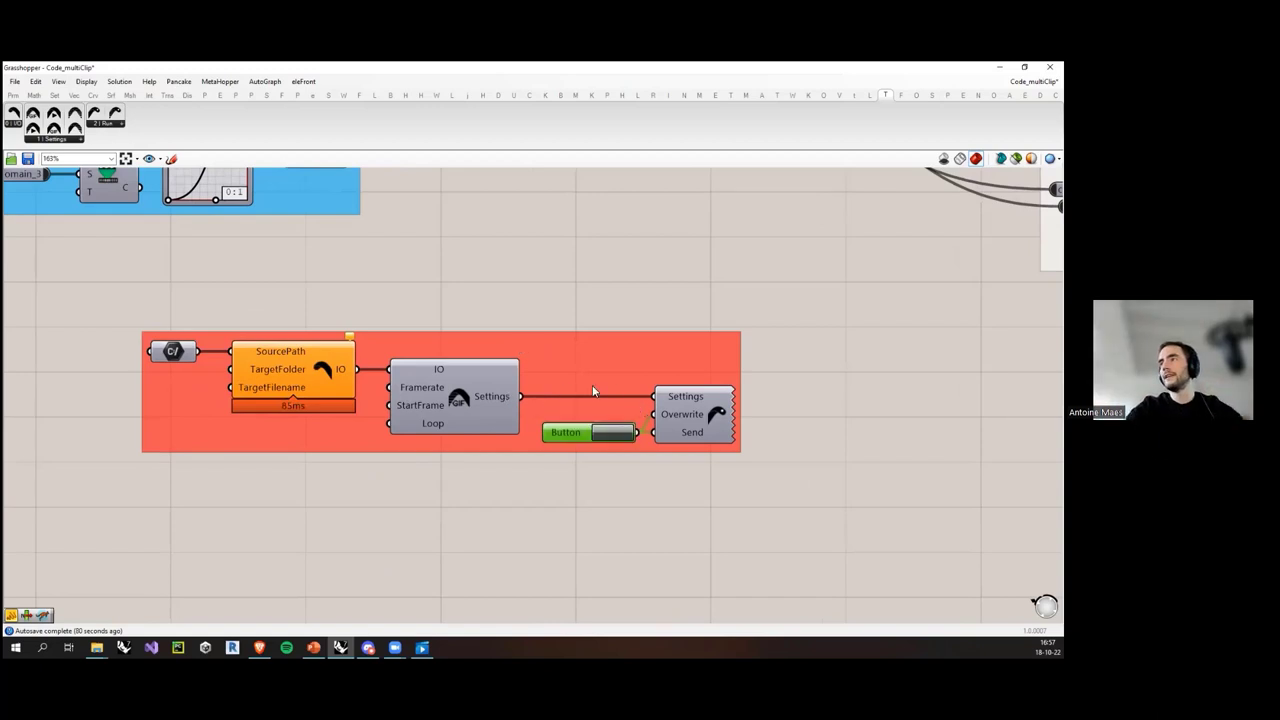
double_click(786, 72)
drag(786, 72, 415, 79)
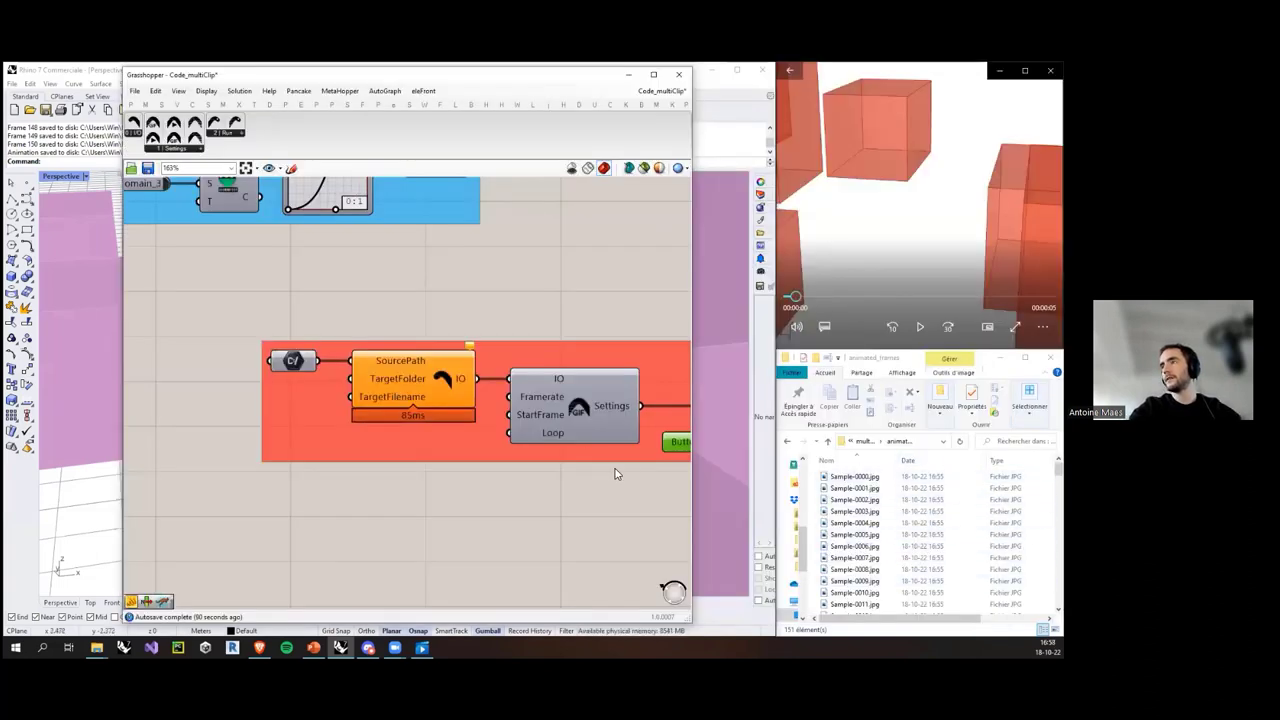
right_drag(657, 446, 438, 430)
click(517, 430)
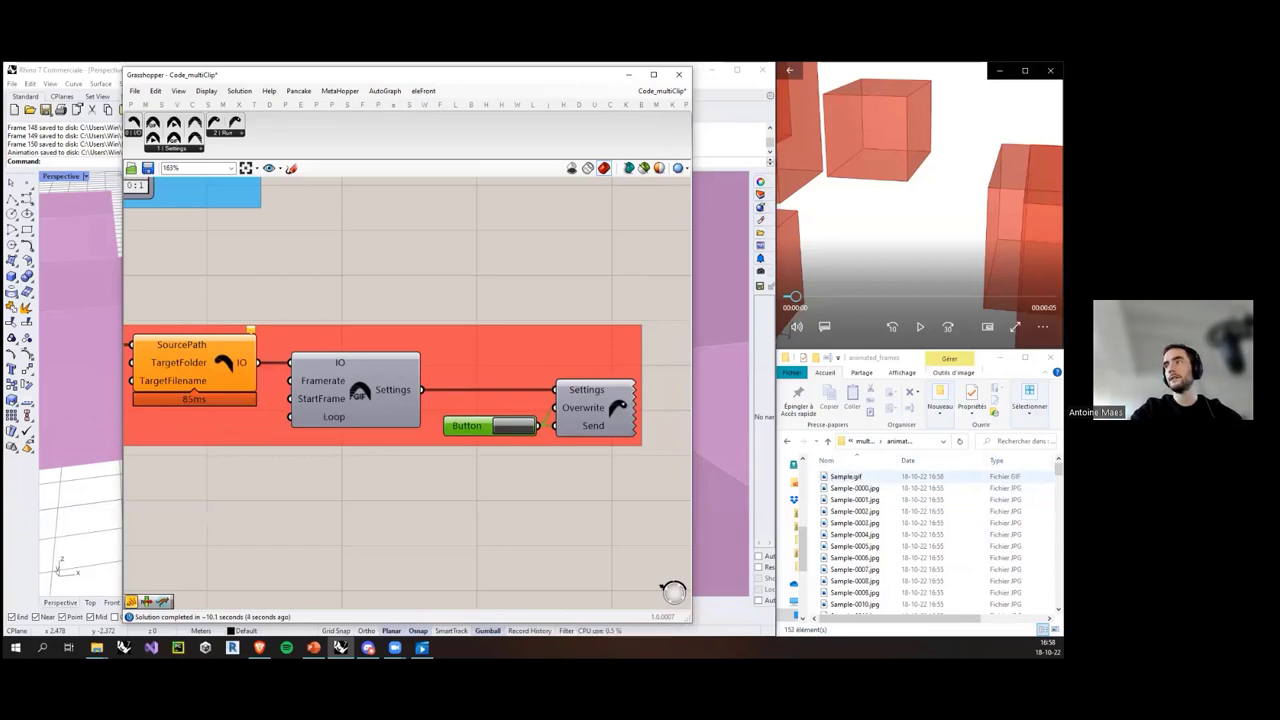
Step: Open Sample.gif from the animated_frames folder, watch the animation, and close the viewer
click(846, 477)
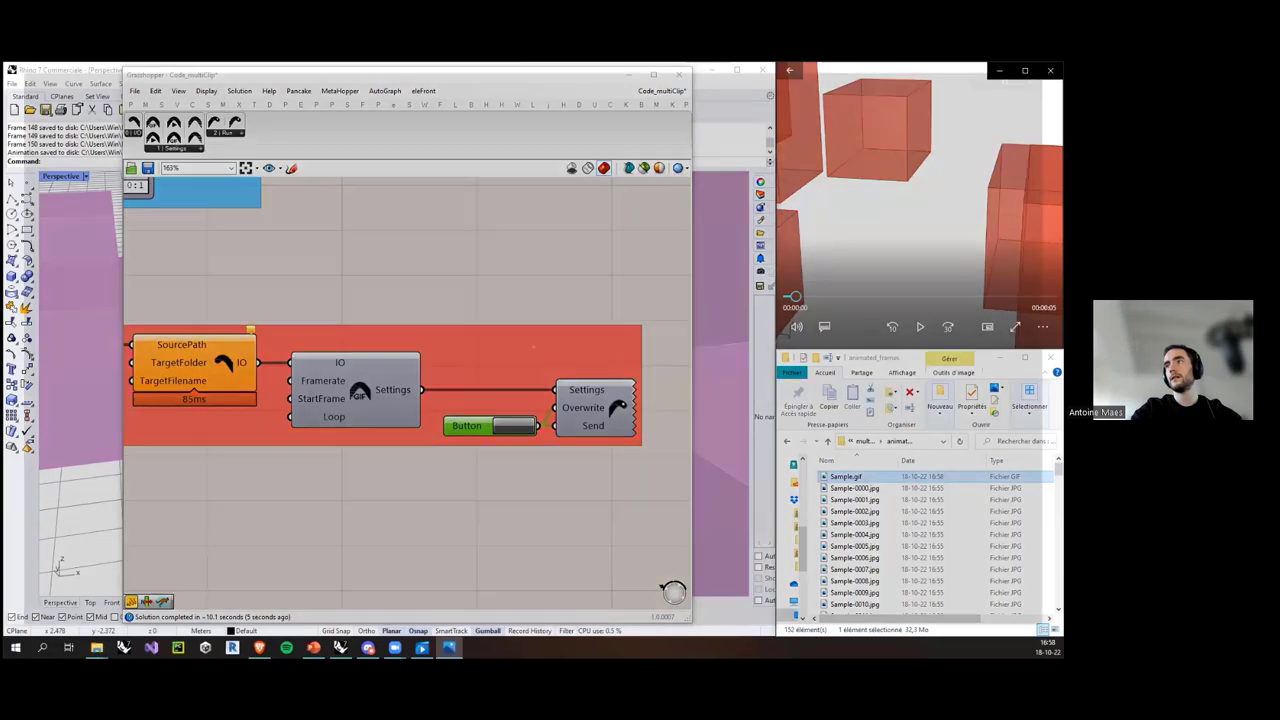
double_click(846, 477)
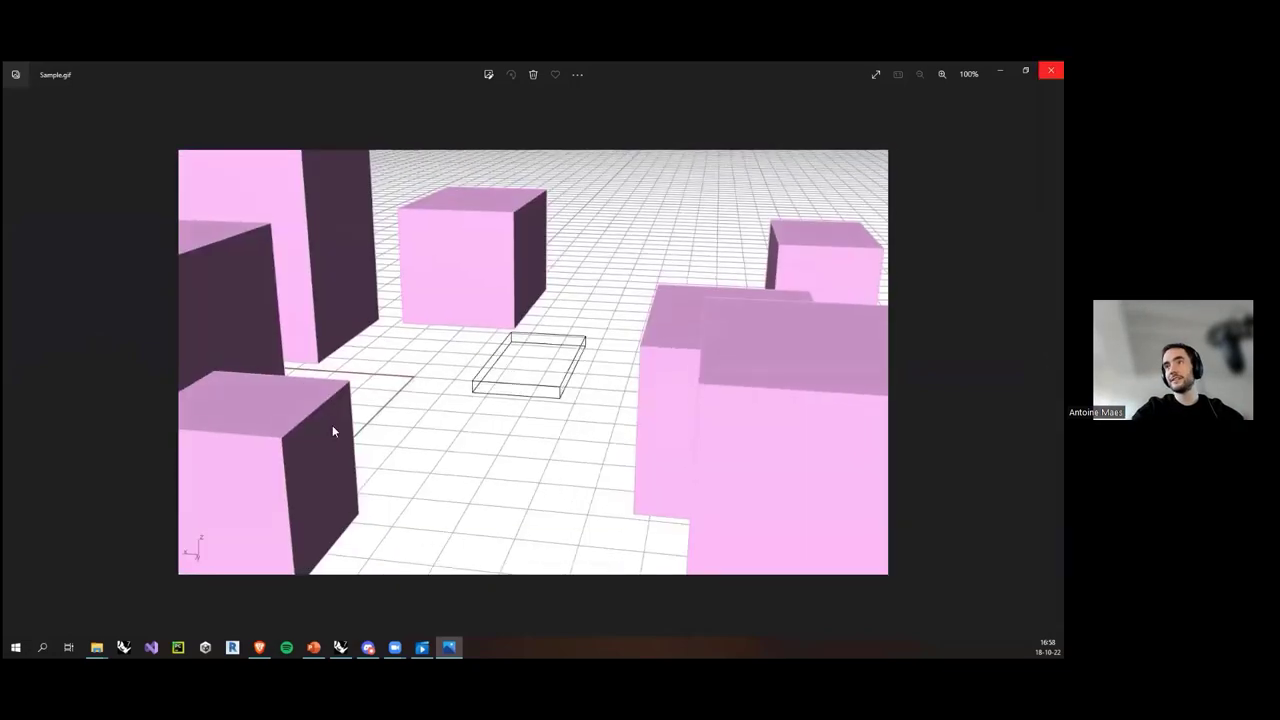
click(1050, 70)
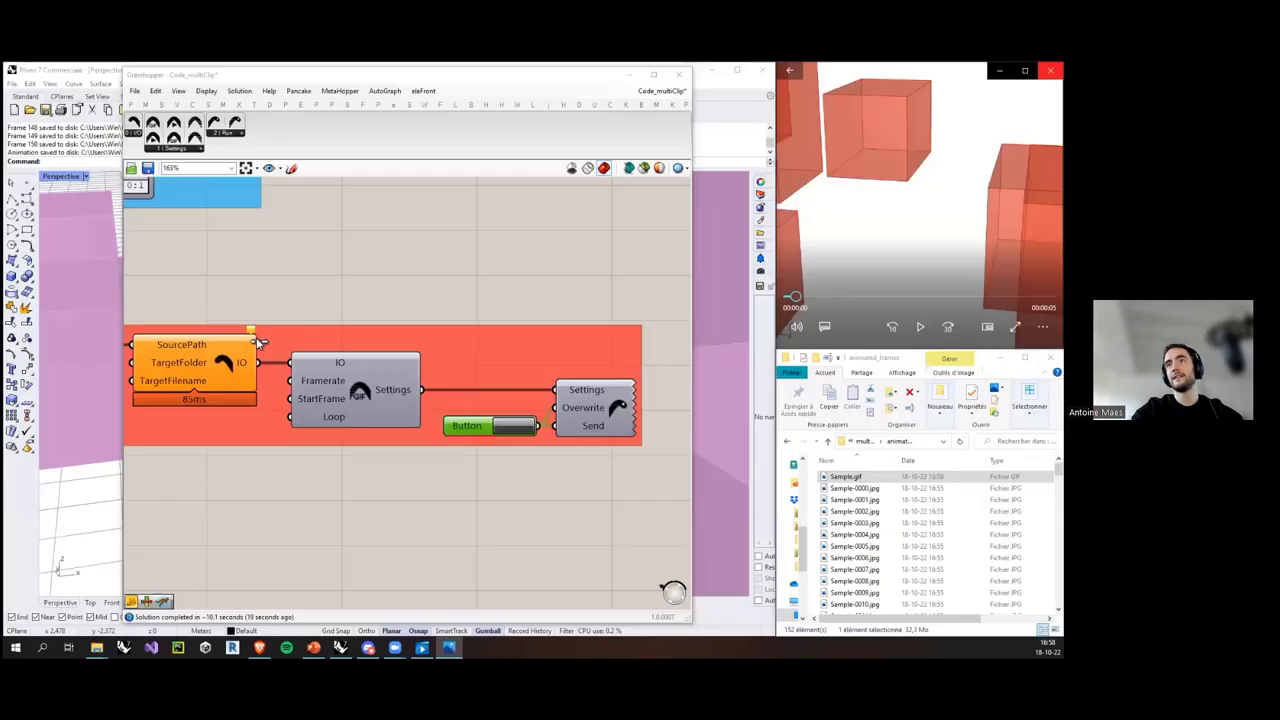
Step: Check the frame count panel above the Animate_me slider and display the slider's options
scroll(303, 345, down, 6)
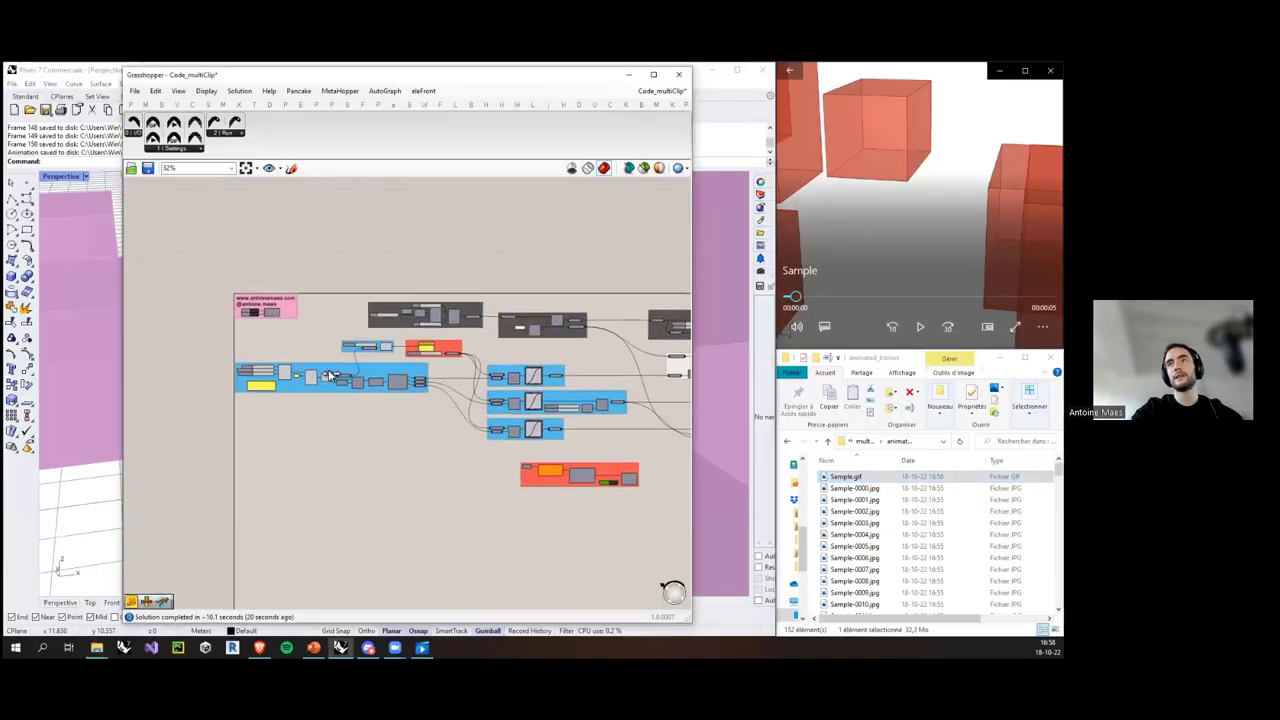
scroll(328, 362, up, 6)
scroll(428, 368, down, 4)
scroll(427, 368, up, 6)
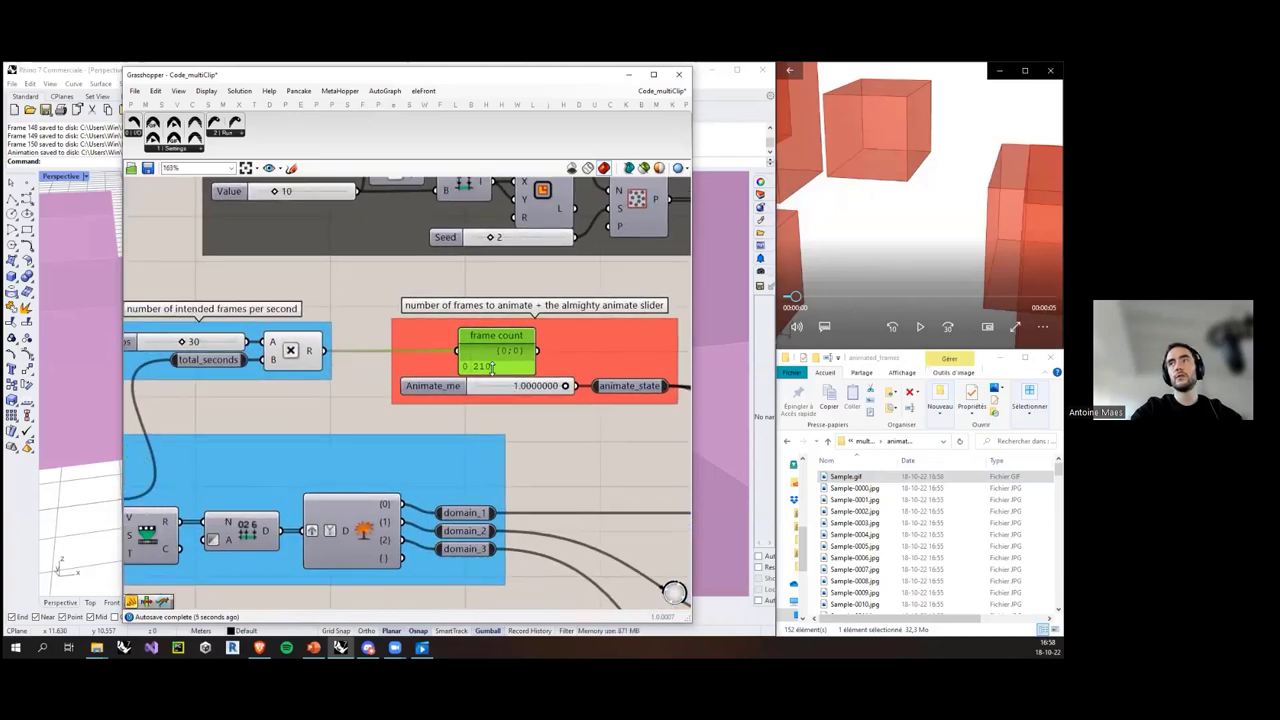
right_click(510, 389)
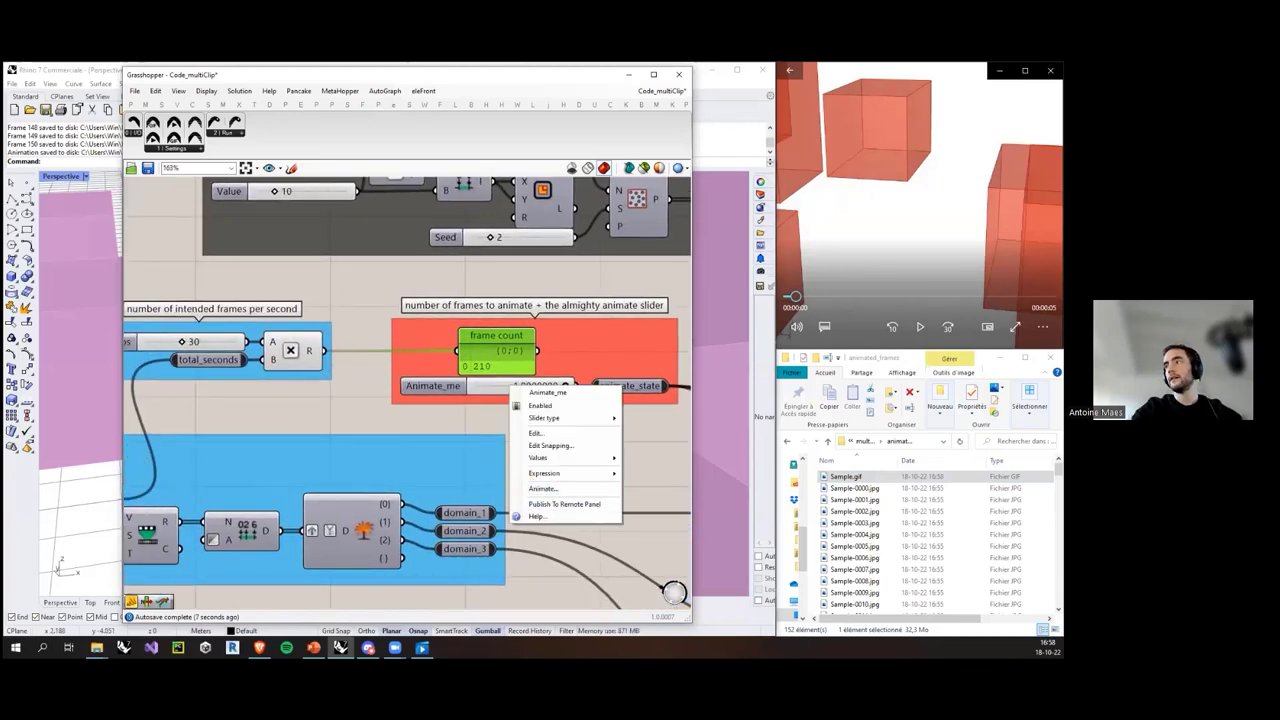
Step: Delete the frames Sample-0000.jpg to Sample-0150.jpg from the animated_frames folder, keeping Sample.gif
click(865, 546)
click(856, 489)
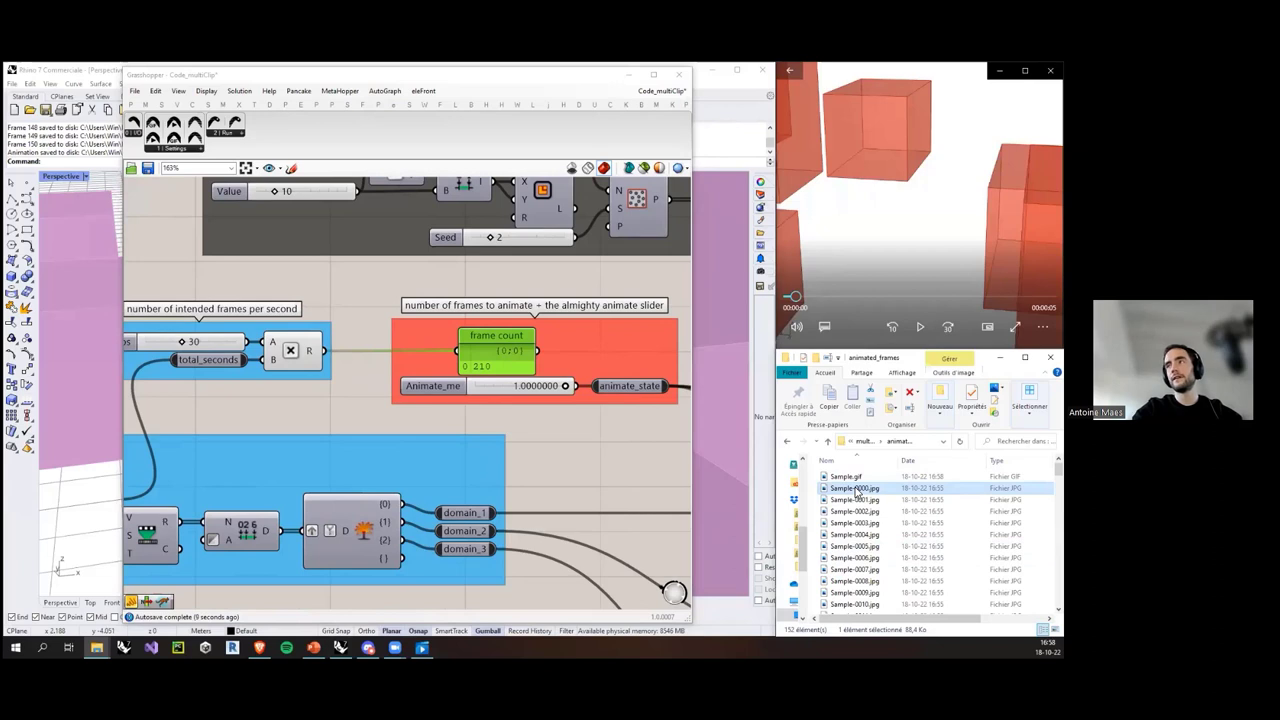
scroll(852, 520, down, 8)
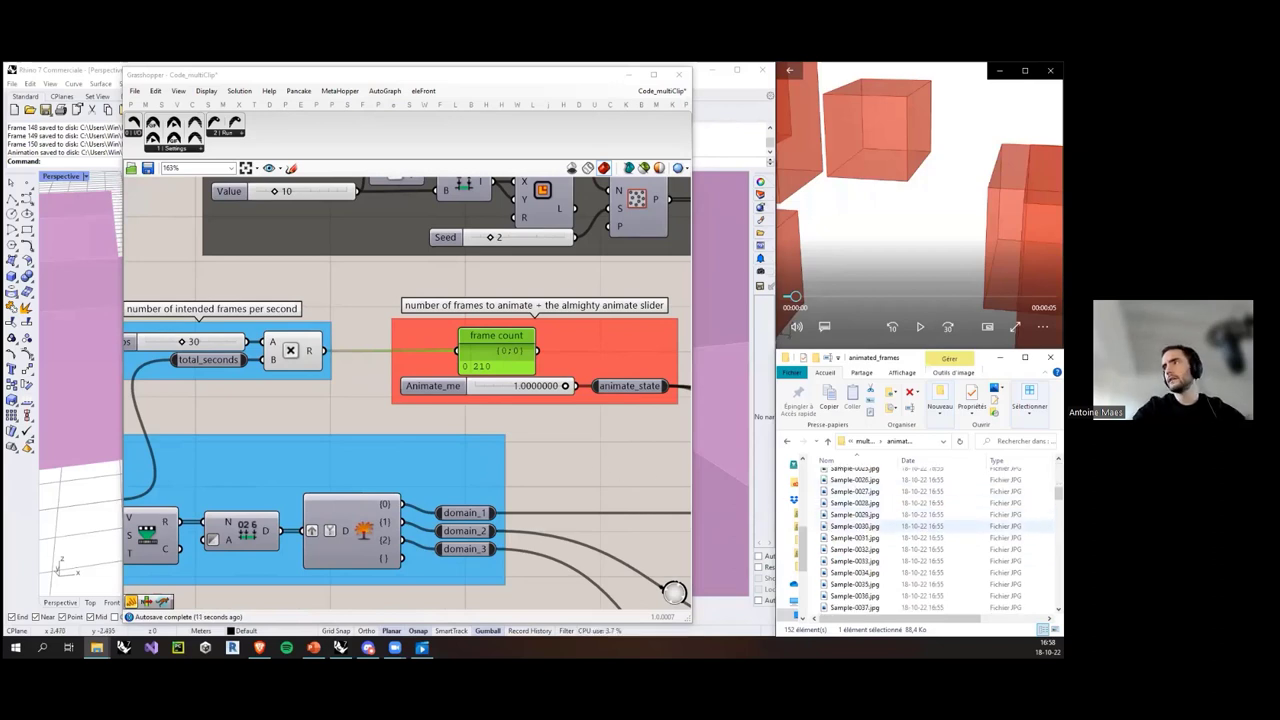
scroll(852, 526, down, 20)
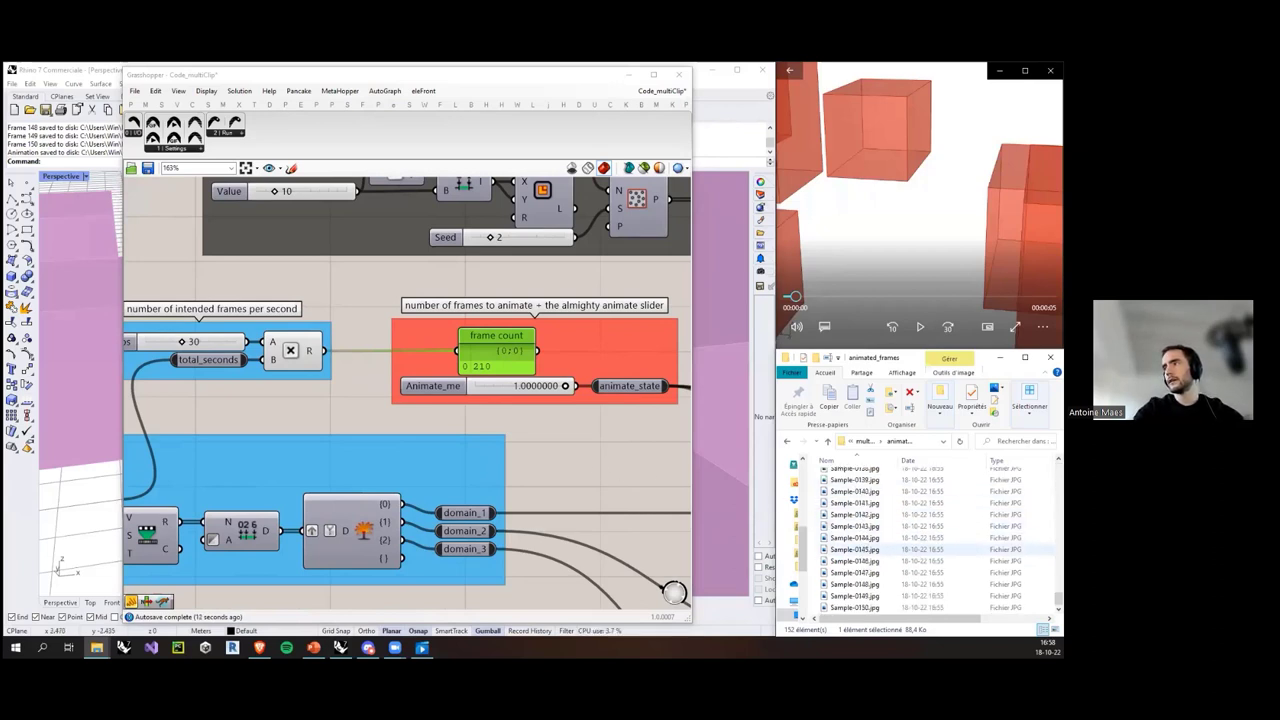
shift+click(857, 608)
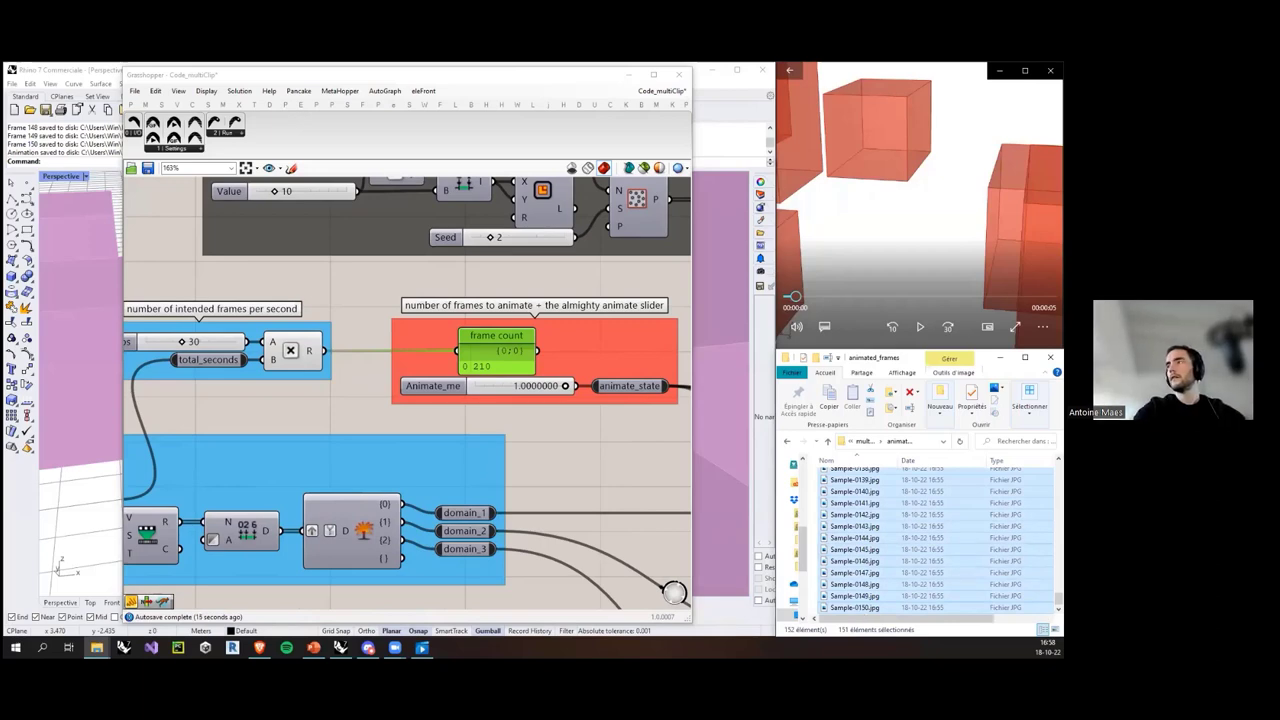
key(Delete)
Step: Animate the Animate_me slider again with a frame count of 210 and generate the frames
click(614, 444)
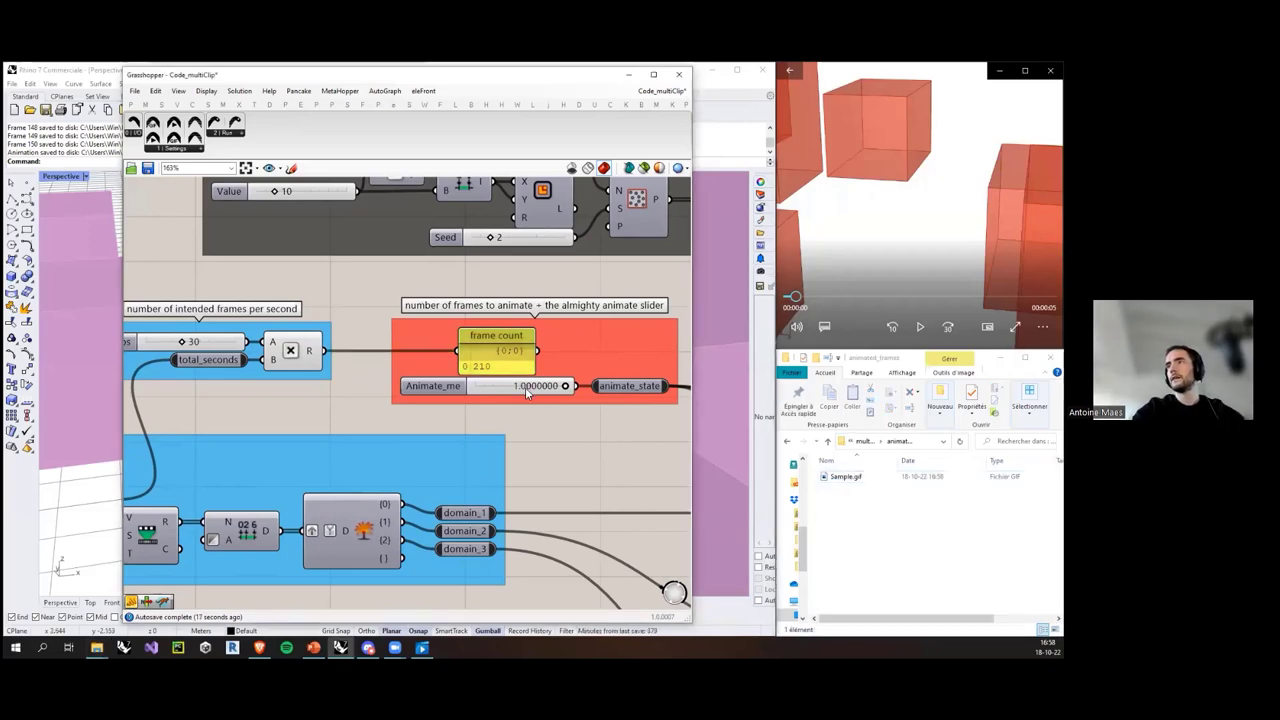
right_click(526, 384)
click(557, 486)
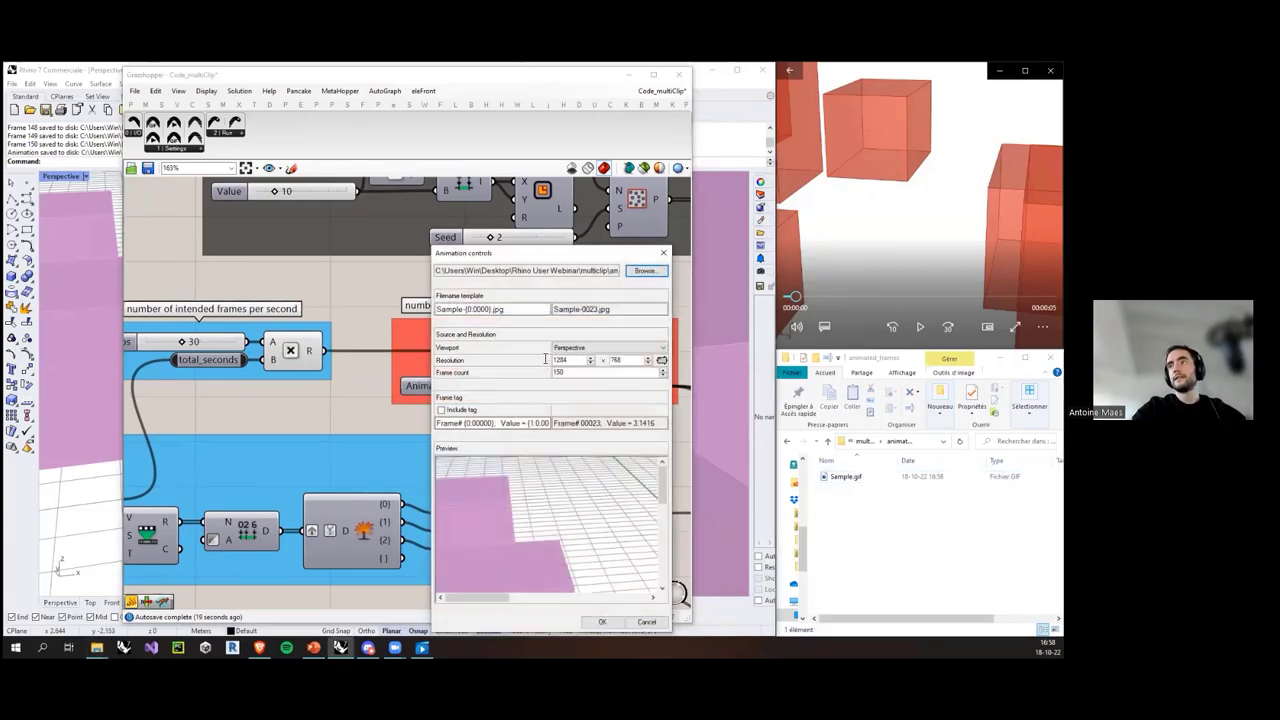
drag(575, 371, 519, 376)
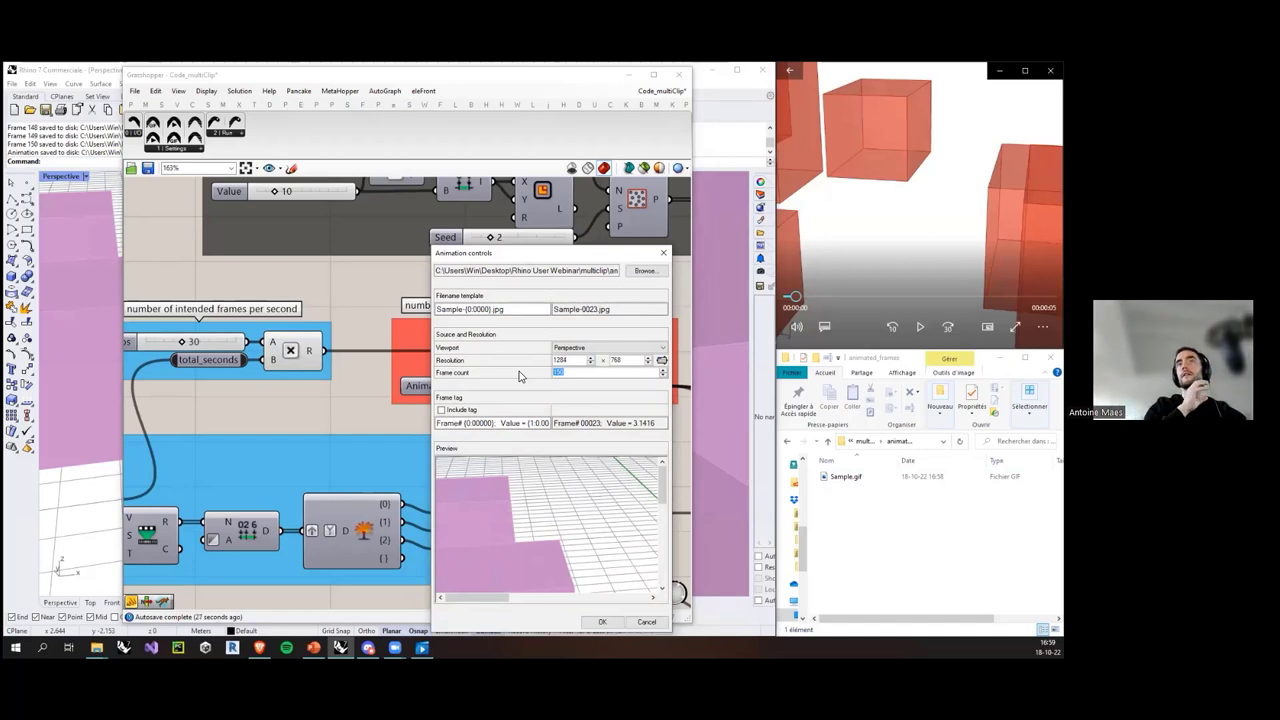
text(21)
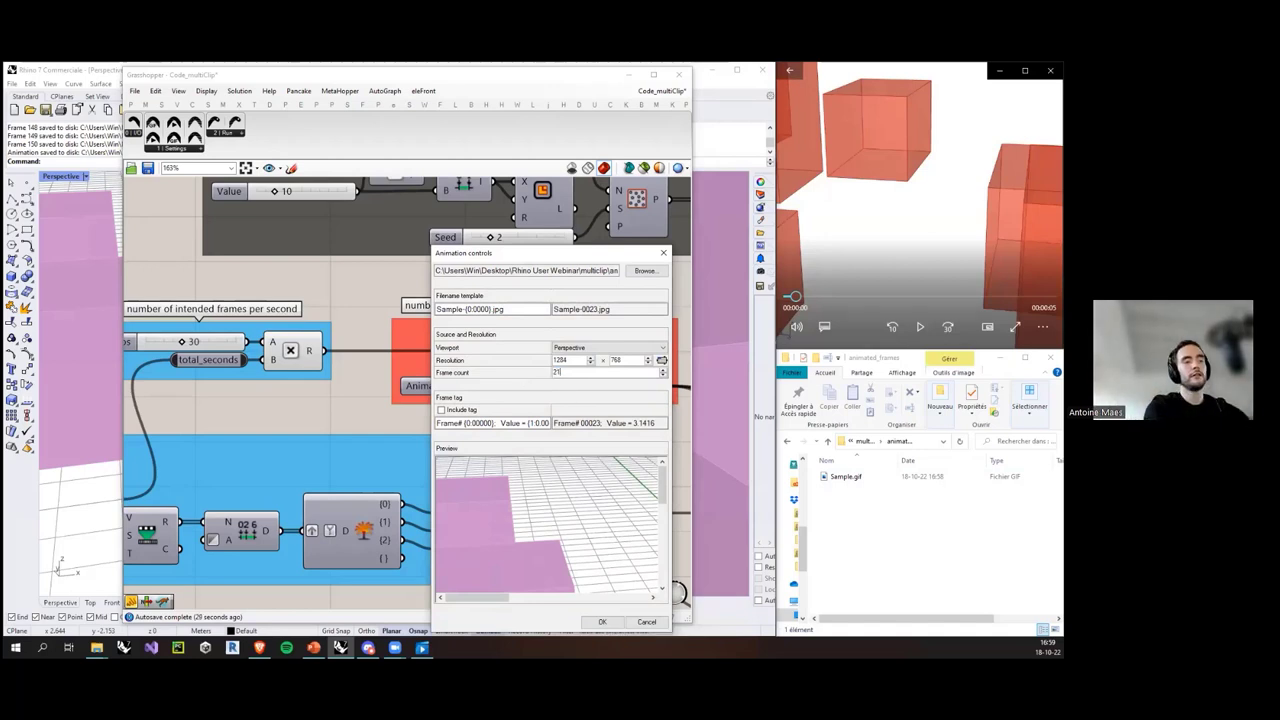
text(0)
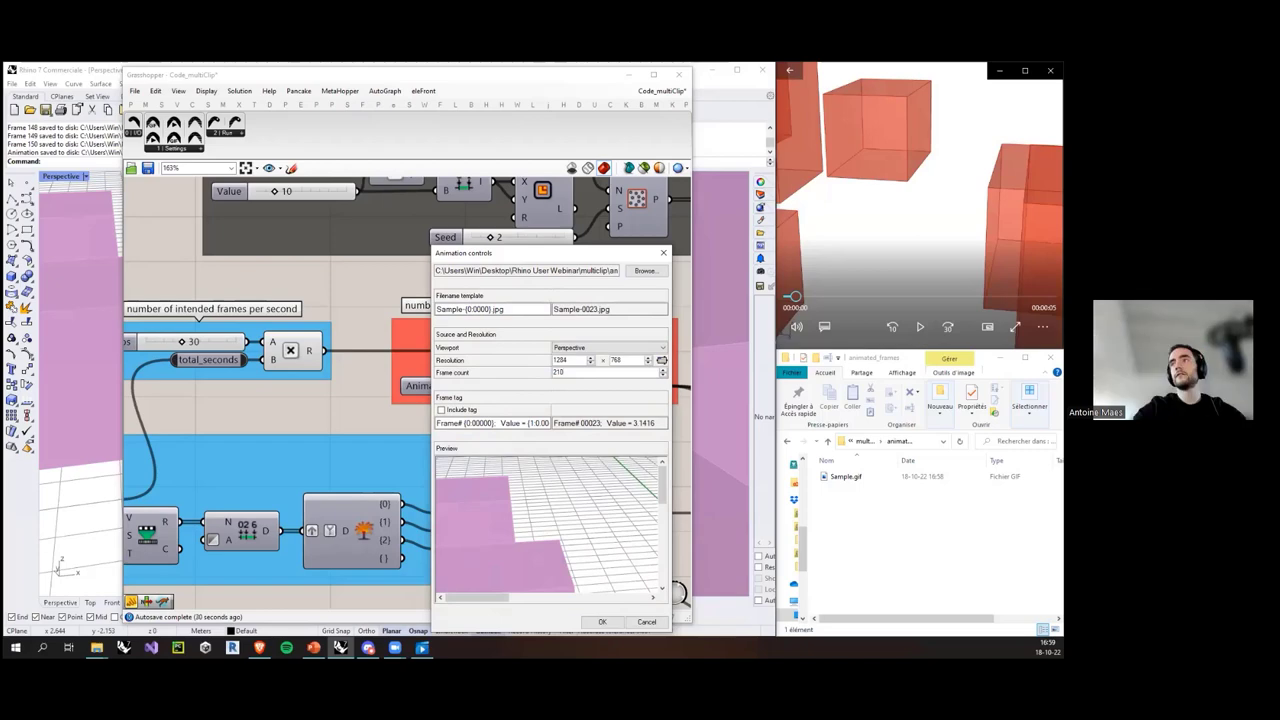
click(600, 623)
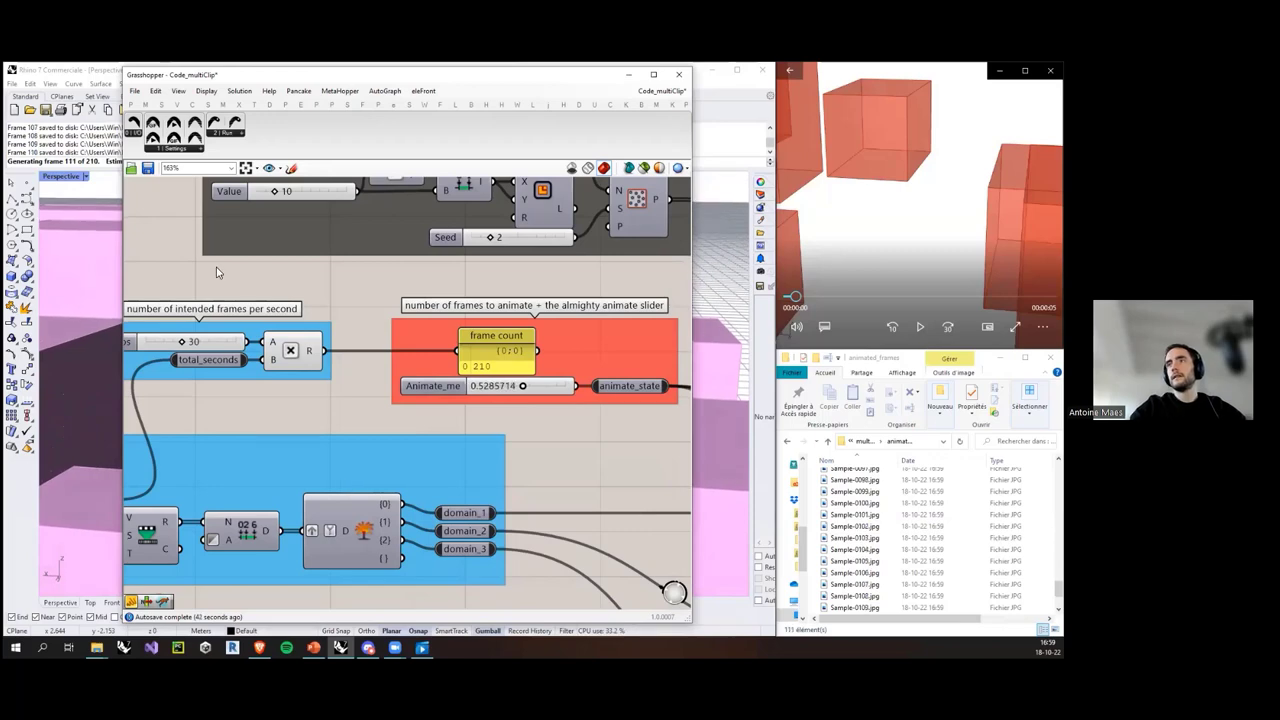
Step: Convert the new frames into a GIF with the red group, and move the Path parameter slightly closer to the SourcePath component
scroll(348, 488, down, 5)
scroll(446, 430, up, 5)
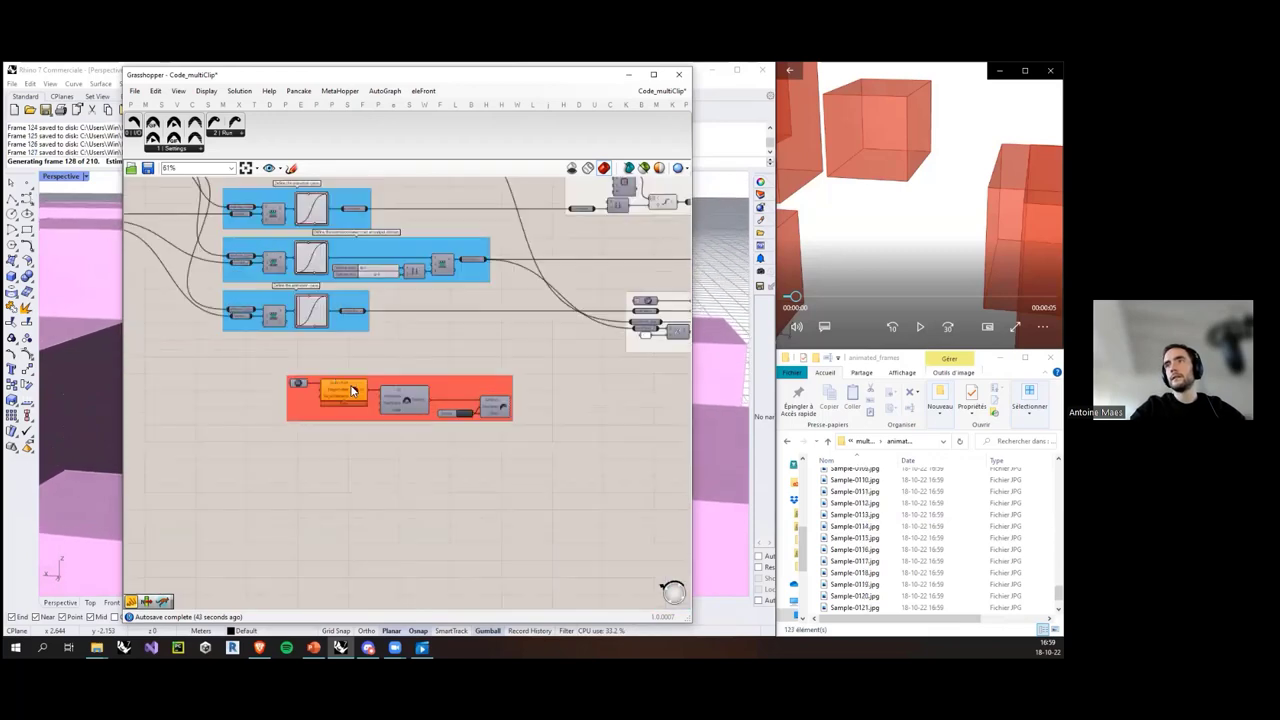
scroll(298, 392, down, 1)
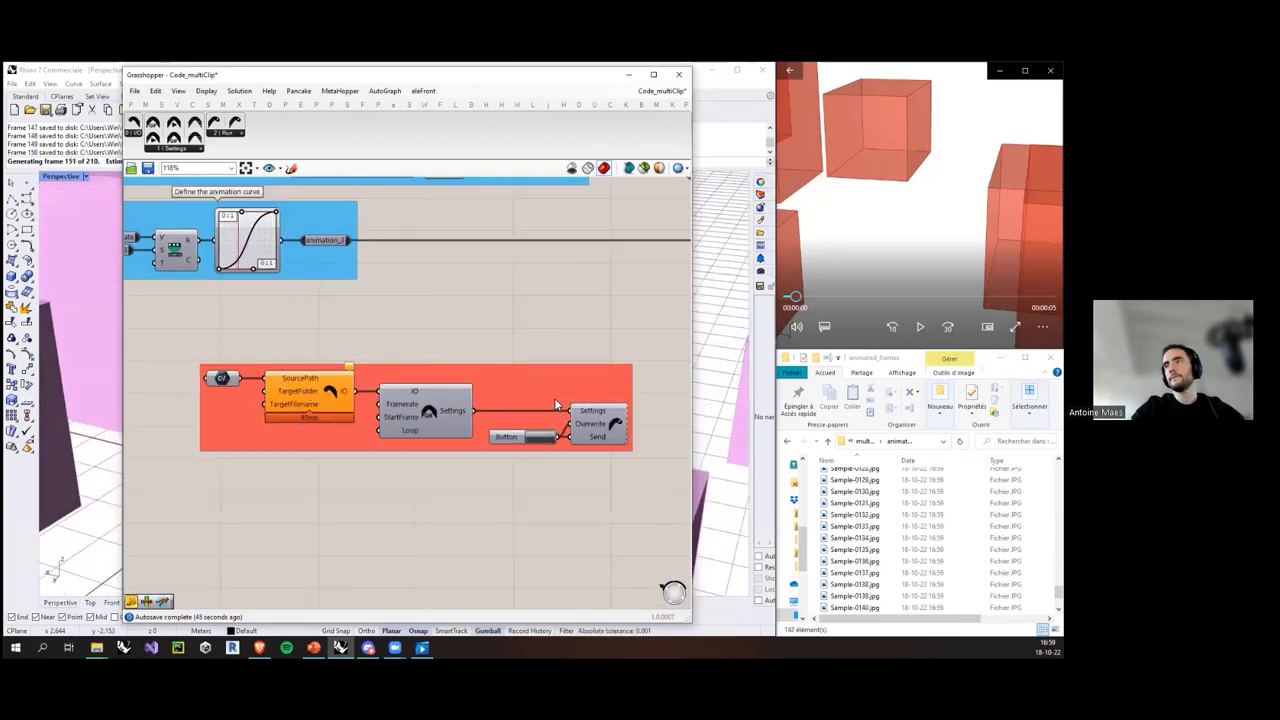
scroll(554, 398, up, 1)
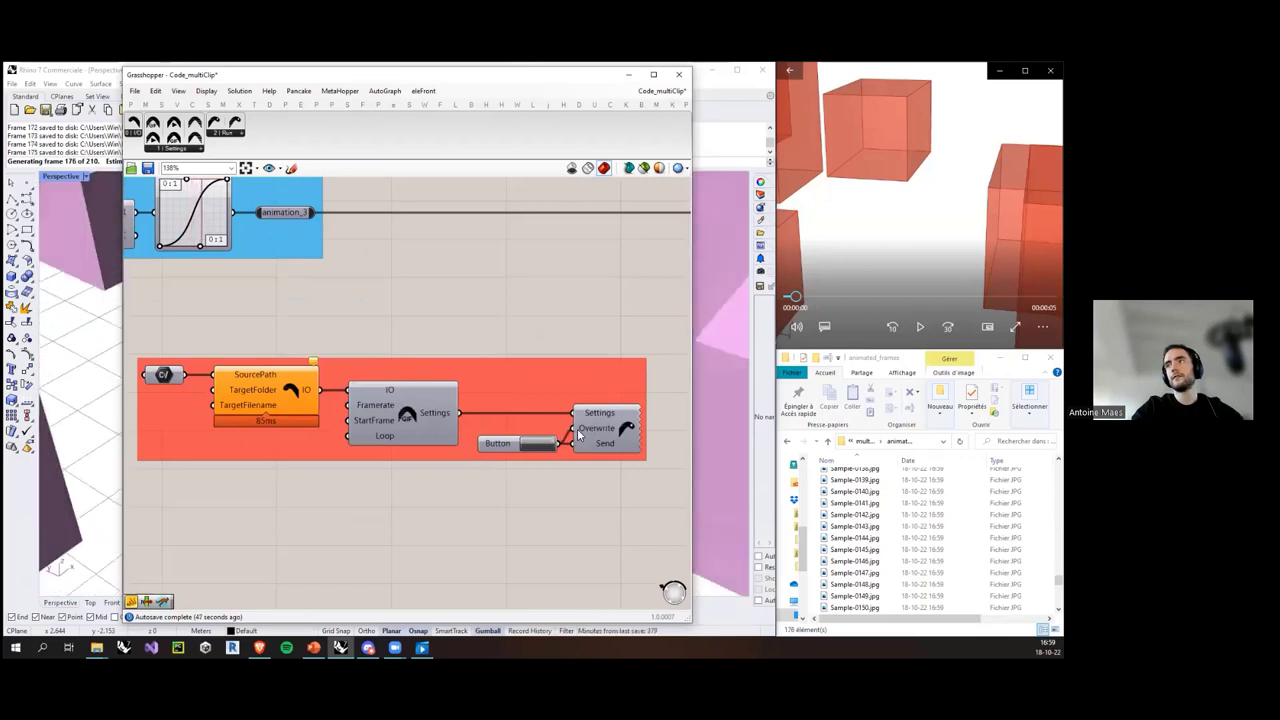
mouse_move(588, 431)
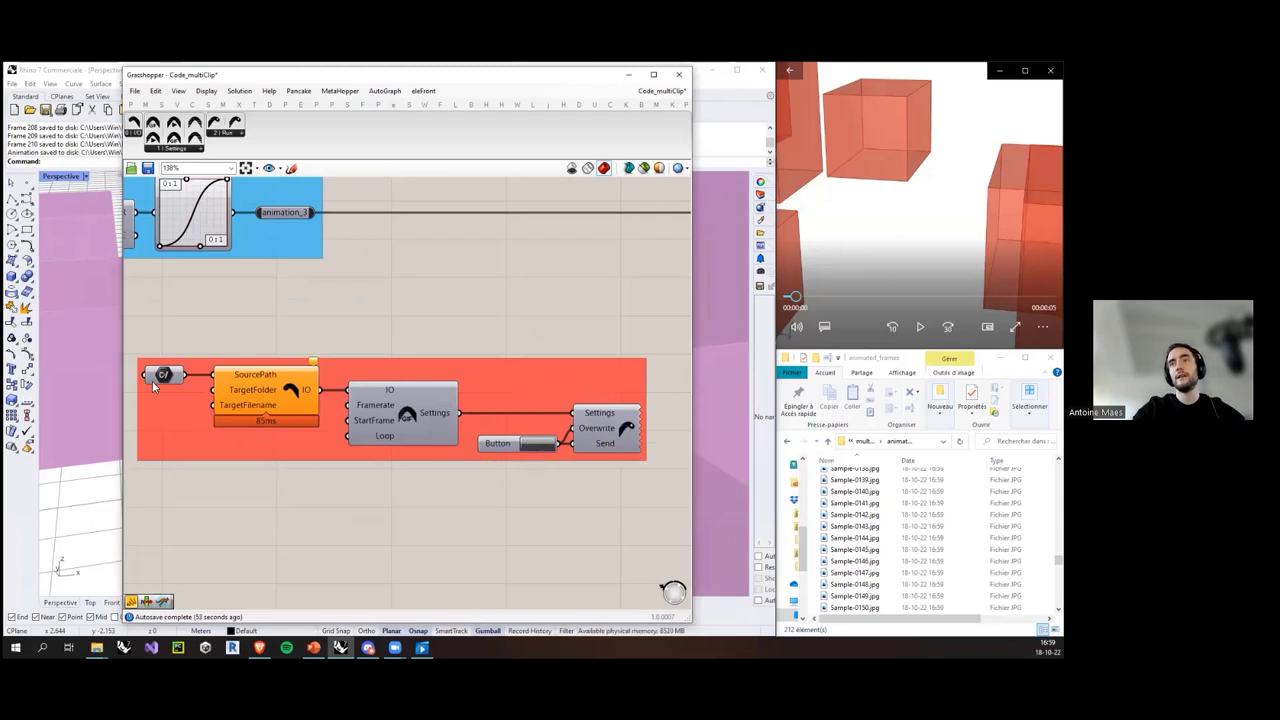
drag(164, 375, 178, 380)
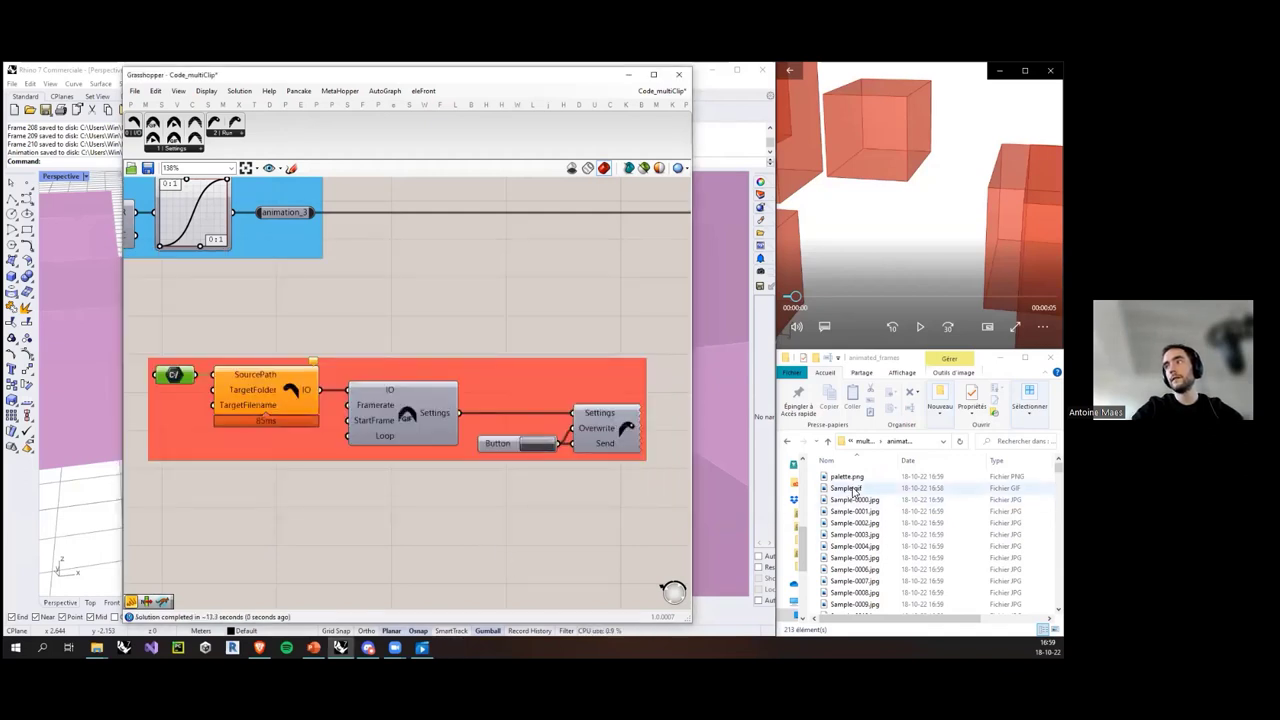
Step: Open the regenerated Sample.gif, watch the animation full size and in a smaller window, and close it
click(854, 489)
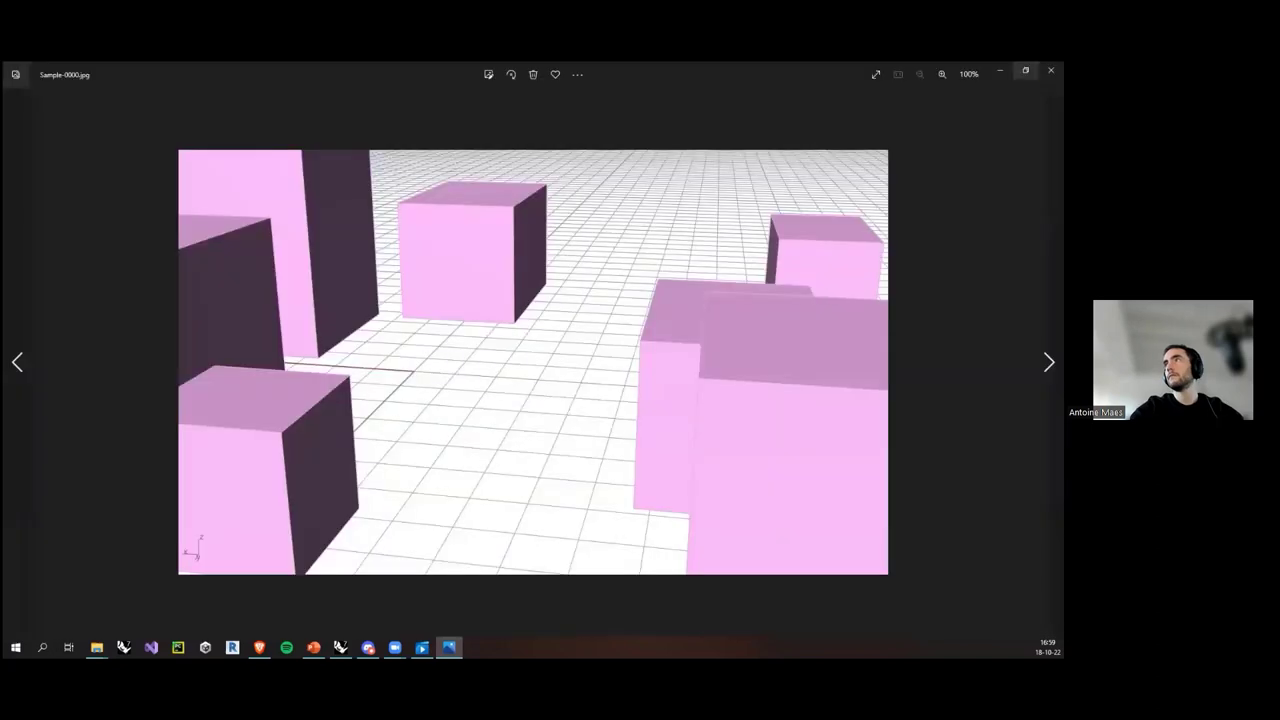
click(1048, 71)
double_click(855, 478)
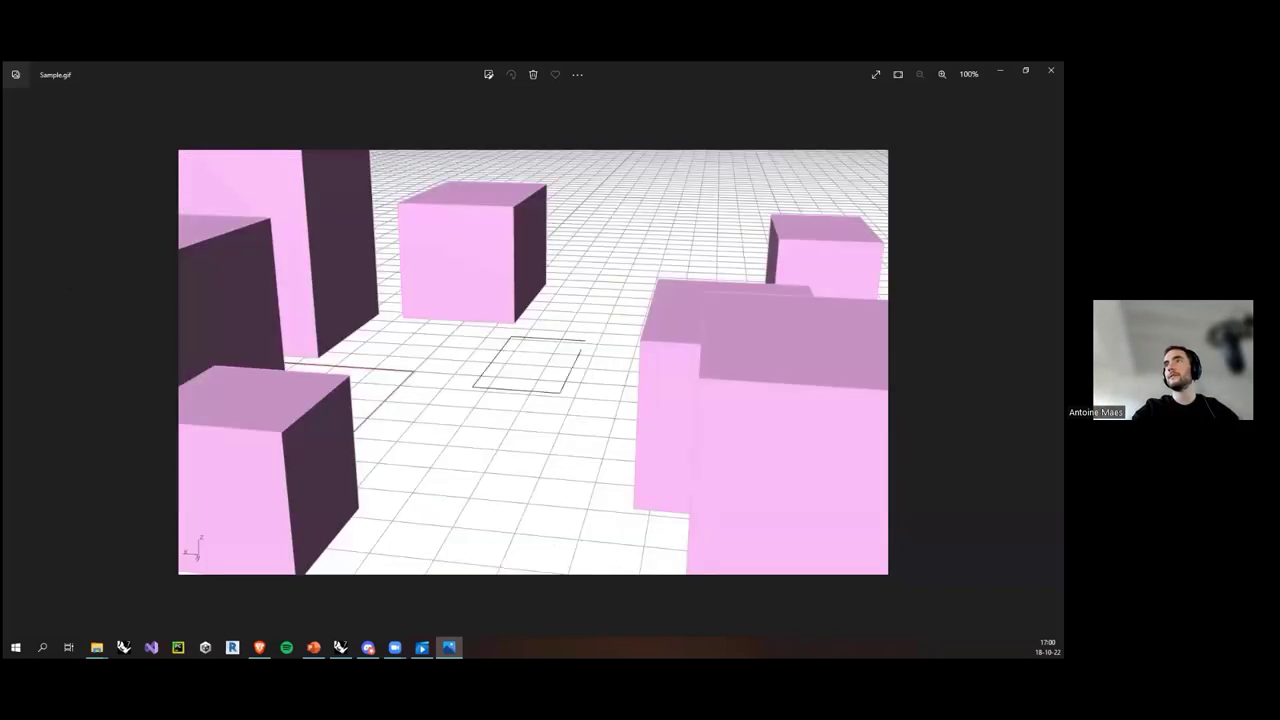
key(super+Down)
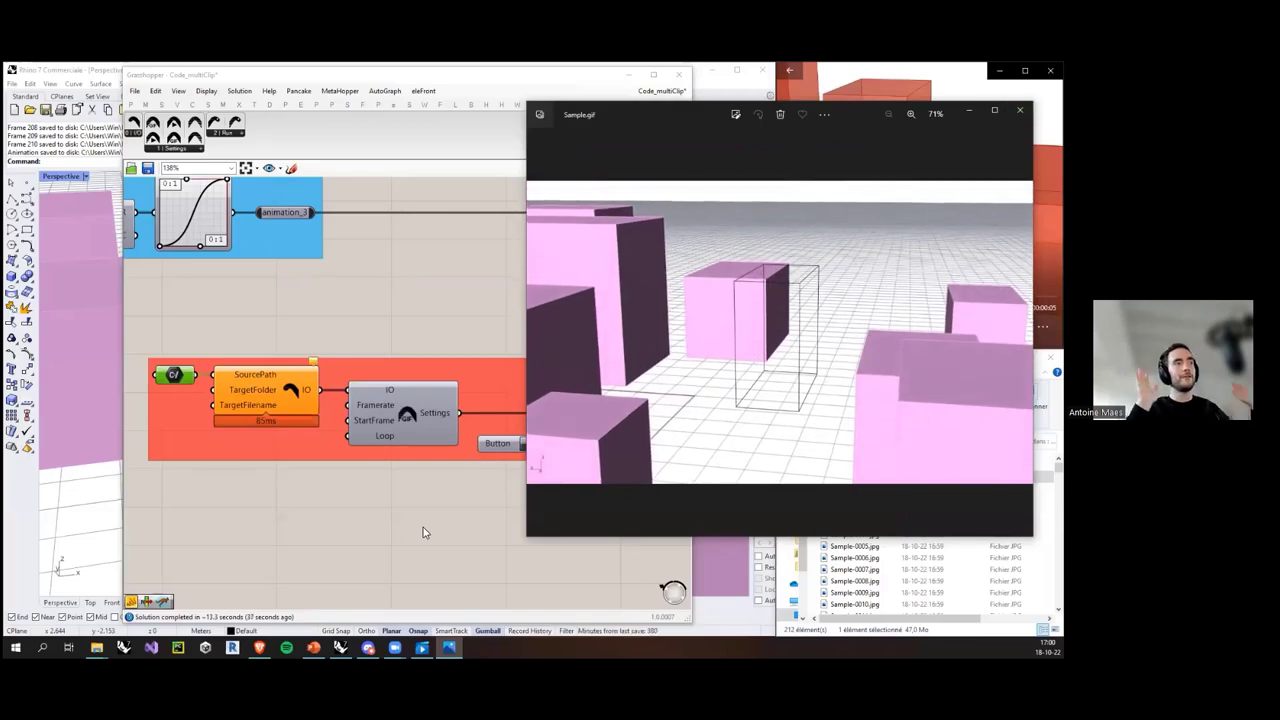
key(alt+F4)
Step: Display the Kangaroo plugin's components and maximize the Grasshopper window over the red GIF group
scroll(423, 527, down, 3)
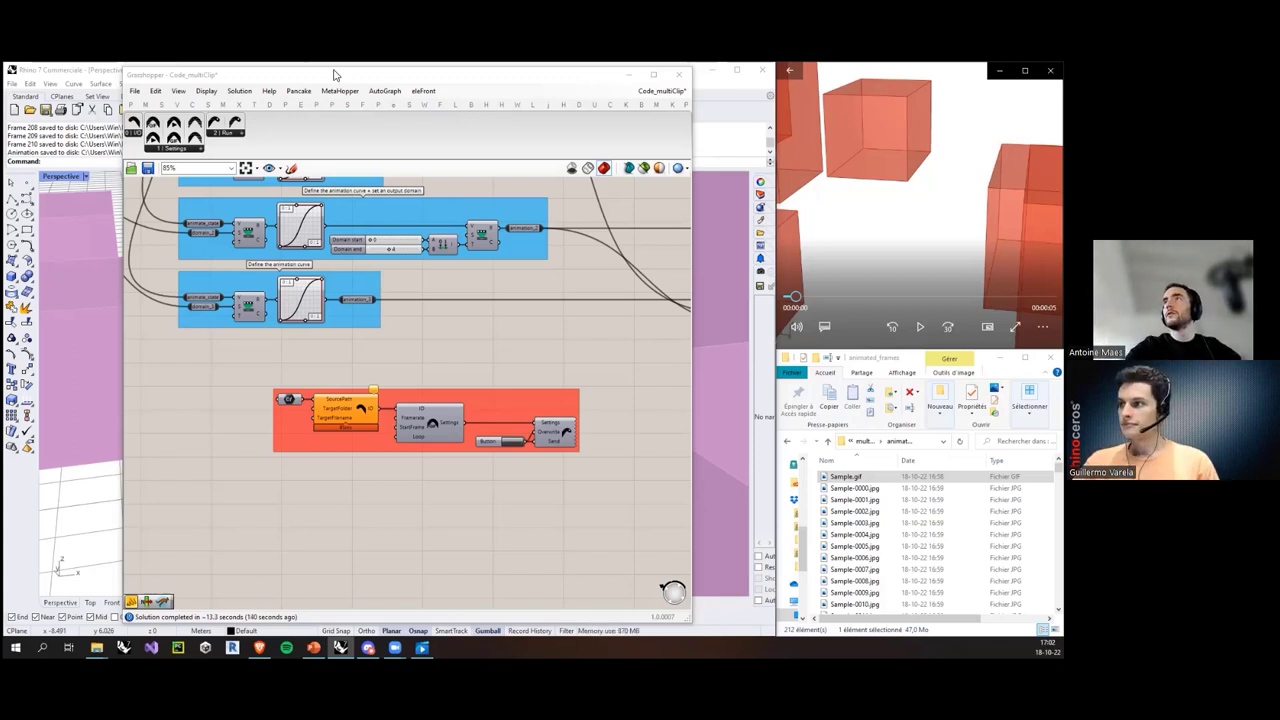
click(420, 83)
double_click(420, 83)
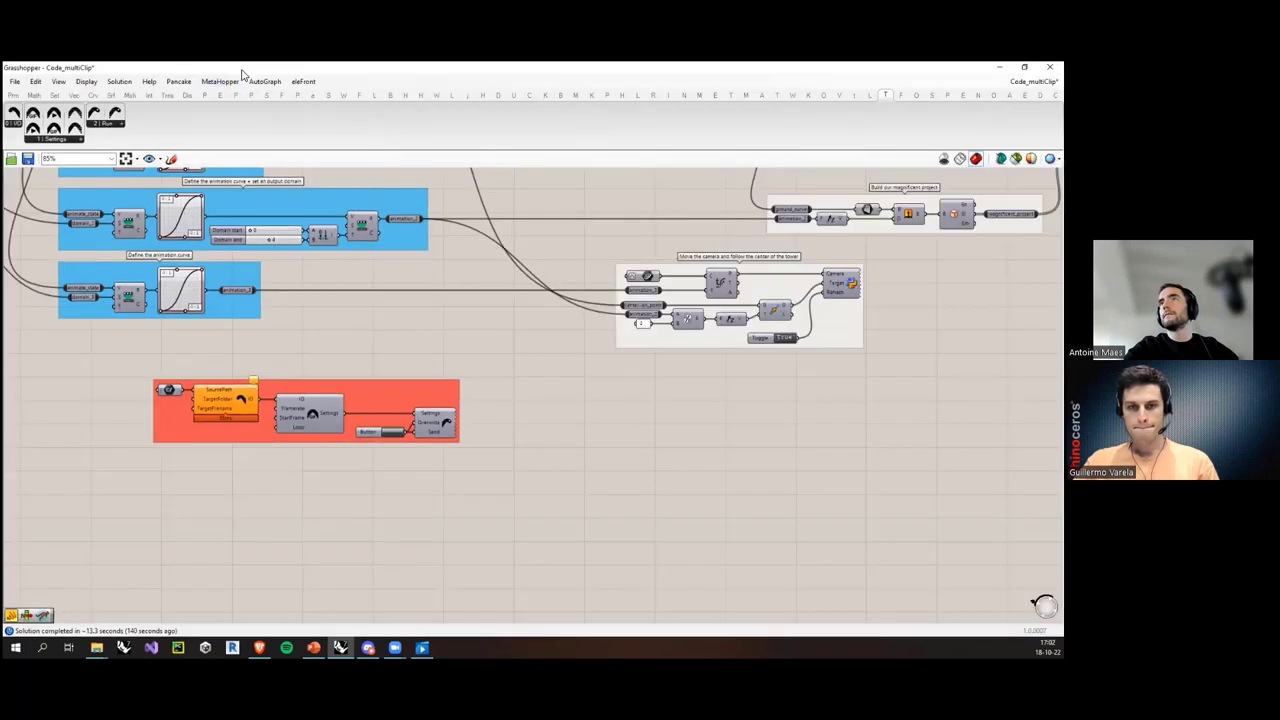
drag(242, 72, 251, 121)
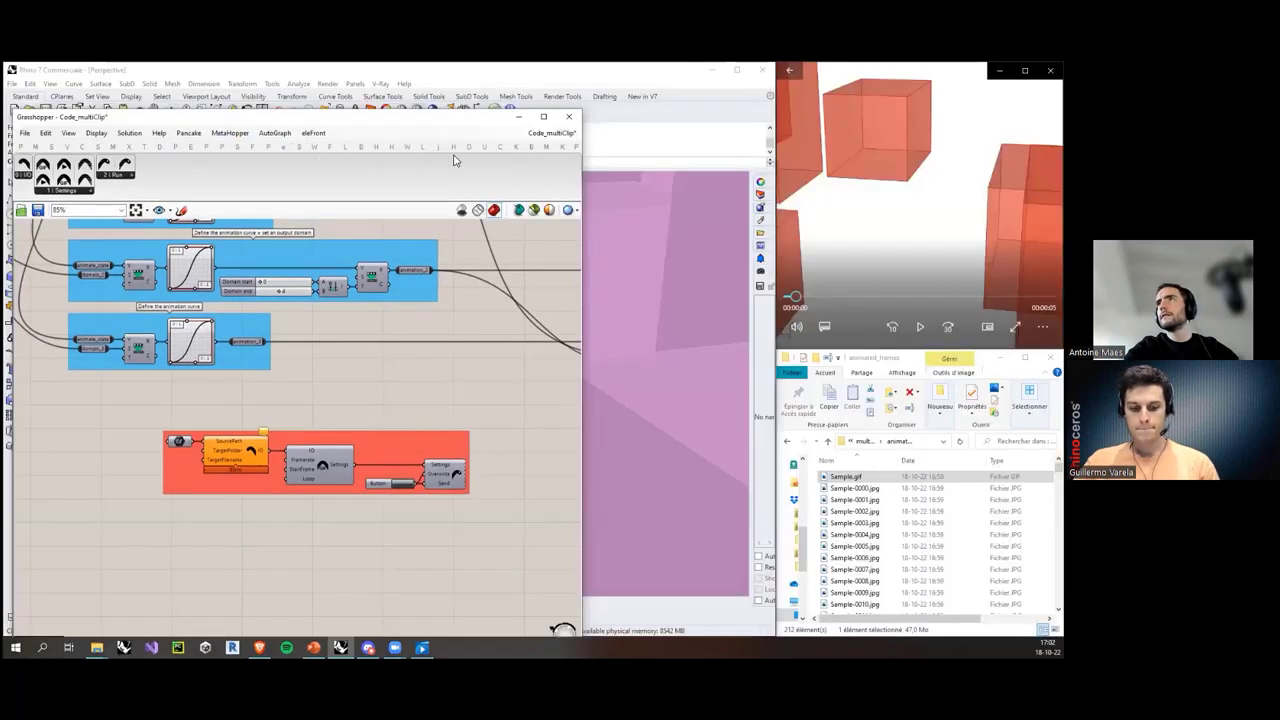
click(564, 147)
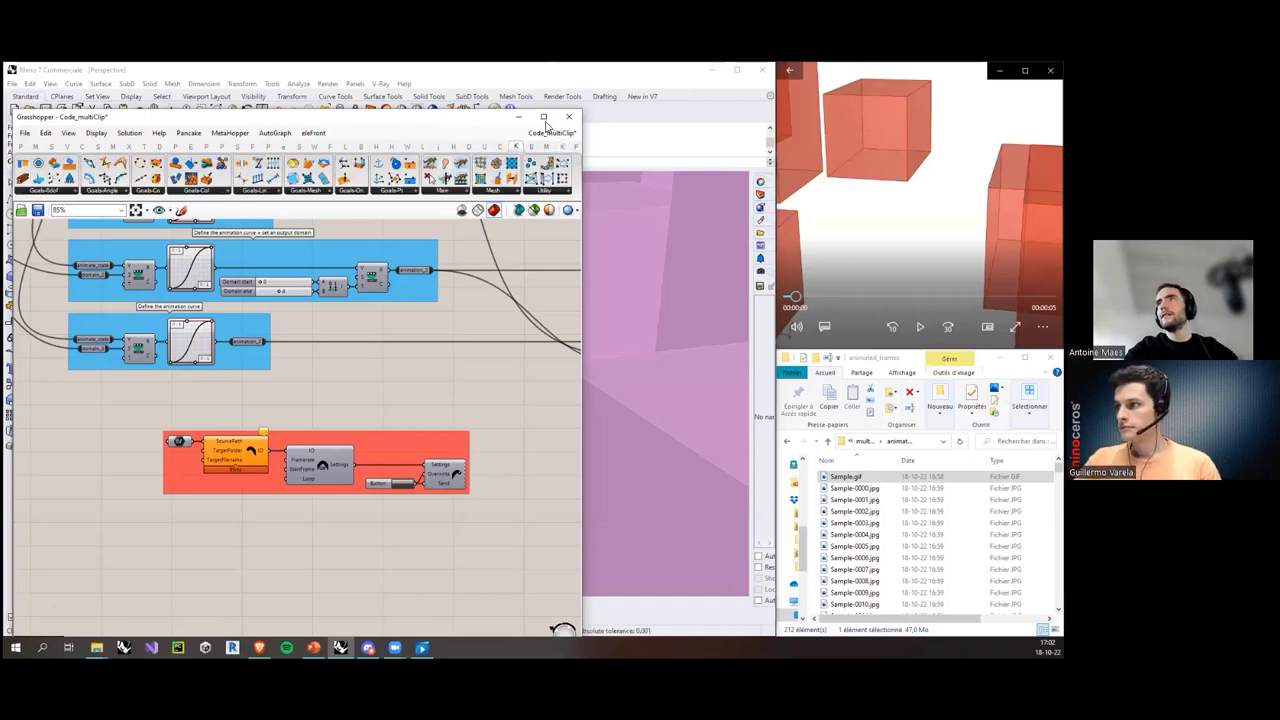
click(543, 116)
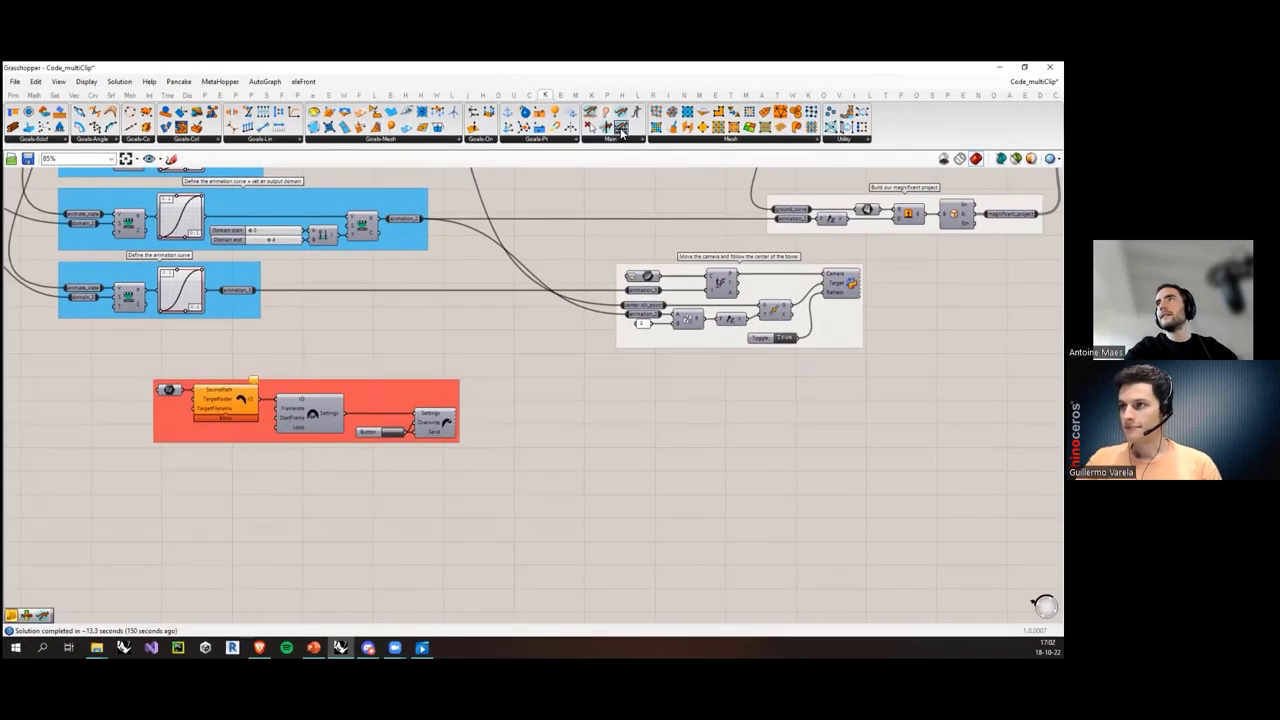
Step: Place the Kangaroo solver with Momentum, Damping, SubIterations and Animate inputs on the empty canvas beside the red GIF group
drag(620, 130, 605, 488)
scroll(608, 565, up, 4)
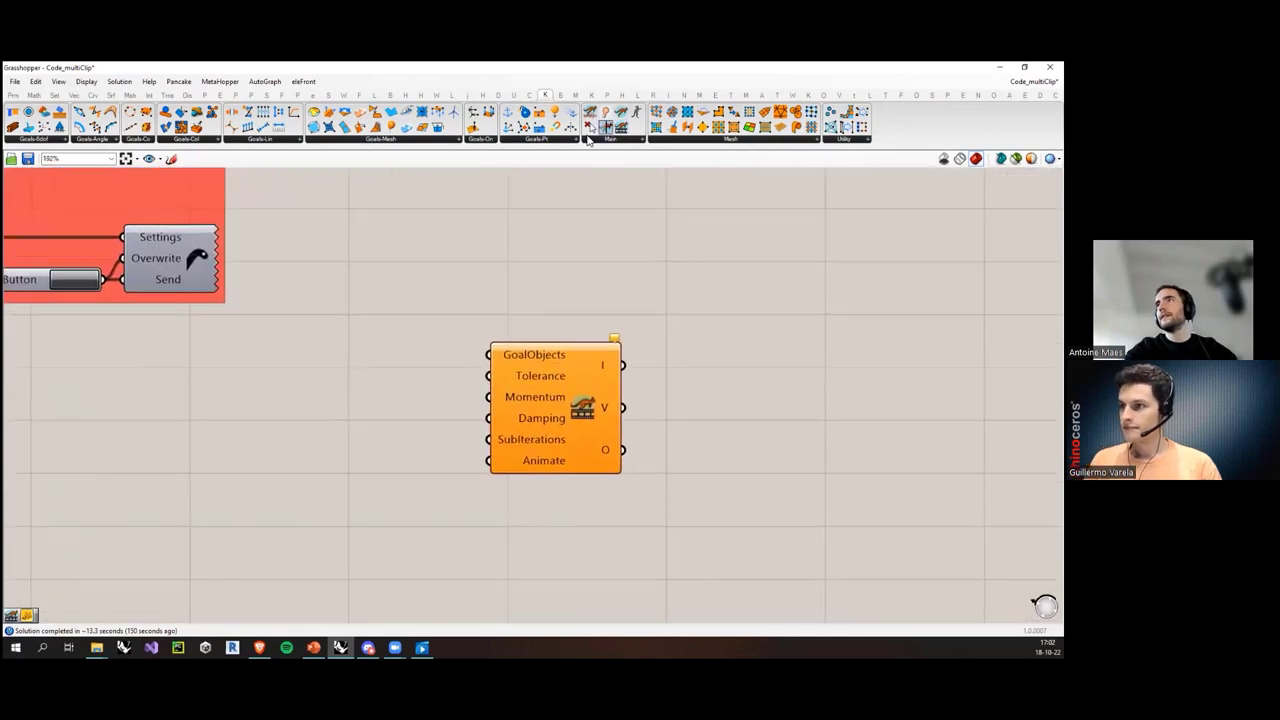
drag(587, 413, 658, 400)
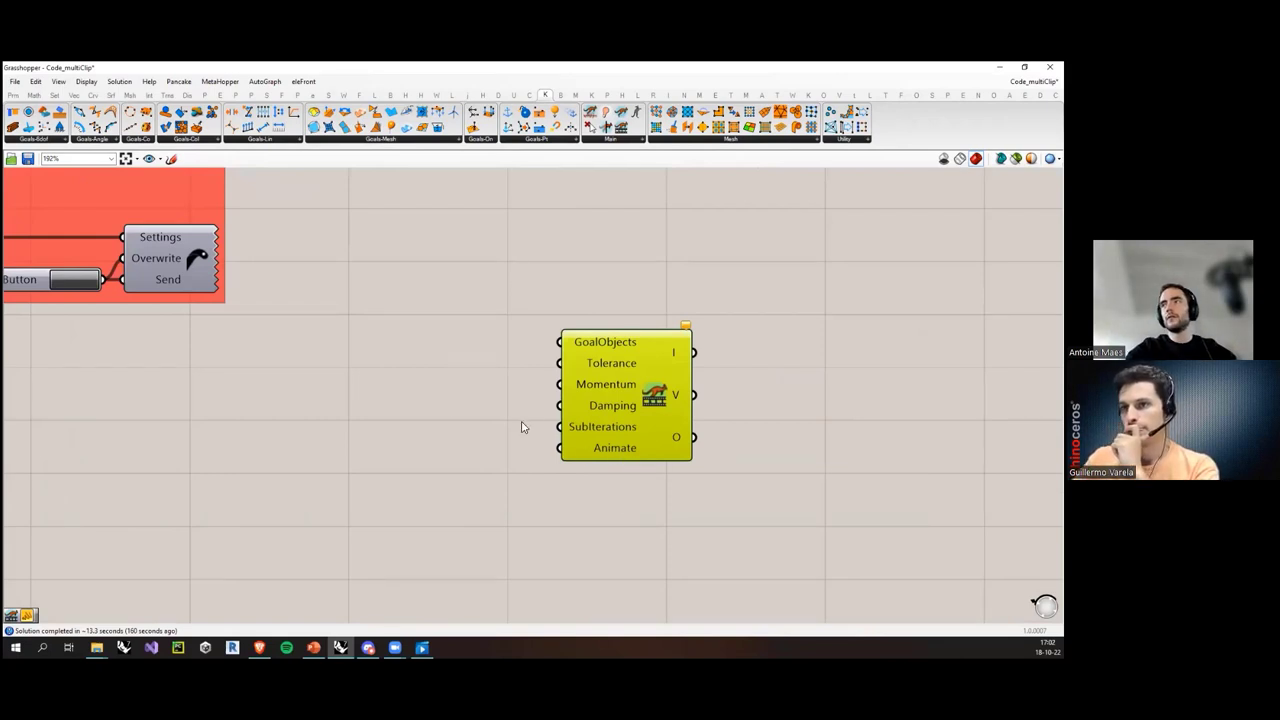
scroll(355, 435, up, 1)
Step: Add a number slider with the value 1.000000 and place it beside the solver's Animate input
double_click(359, 439)
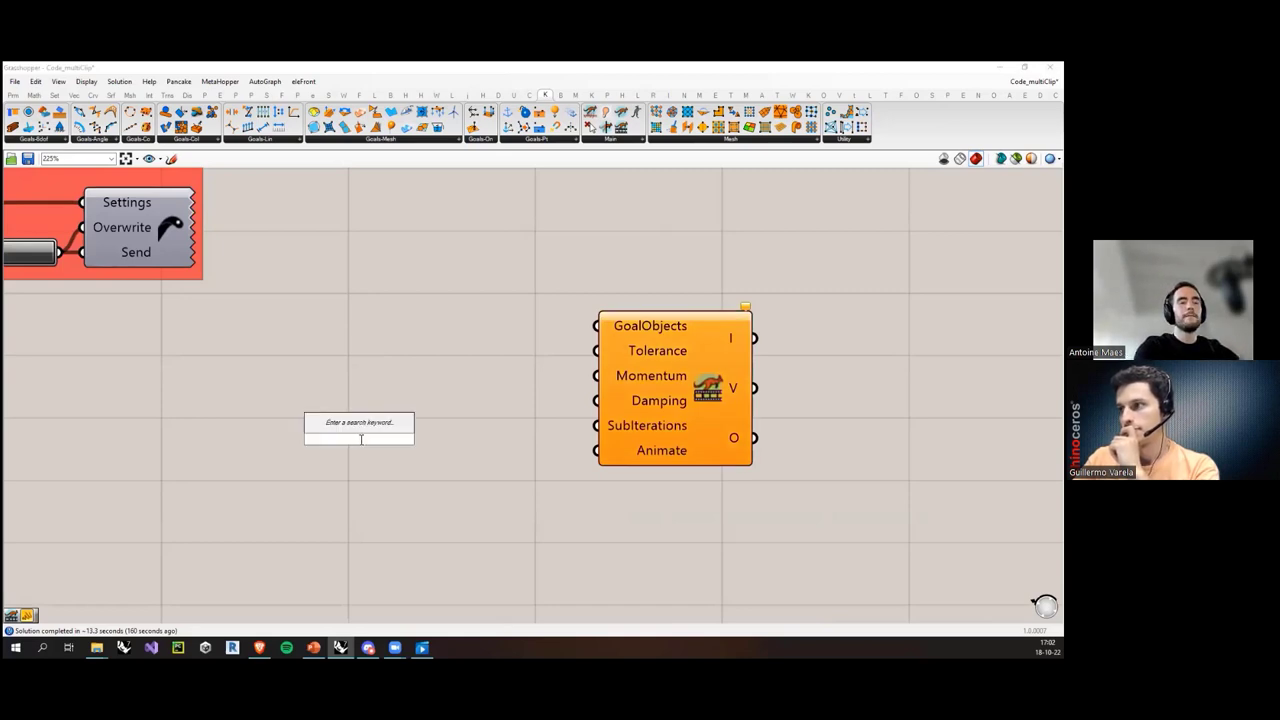
text(0)
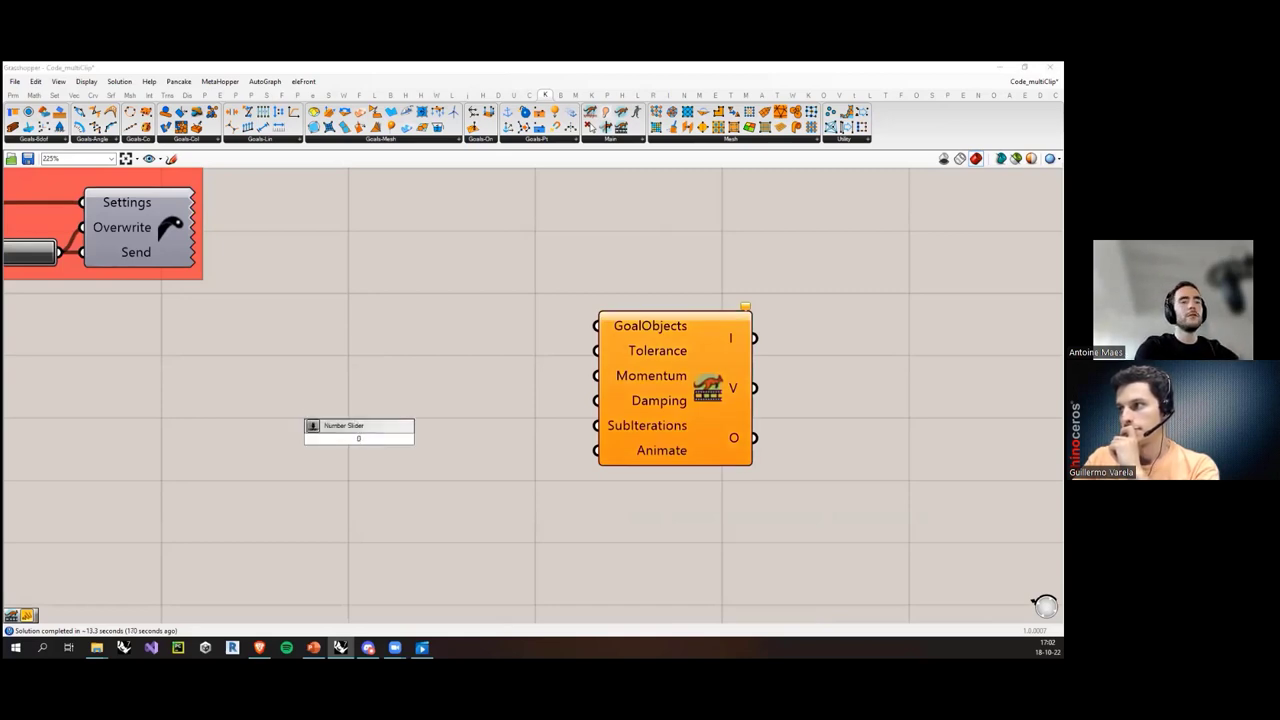
key(BackSpace)
text(1<)
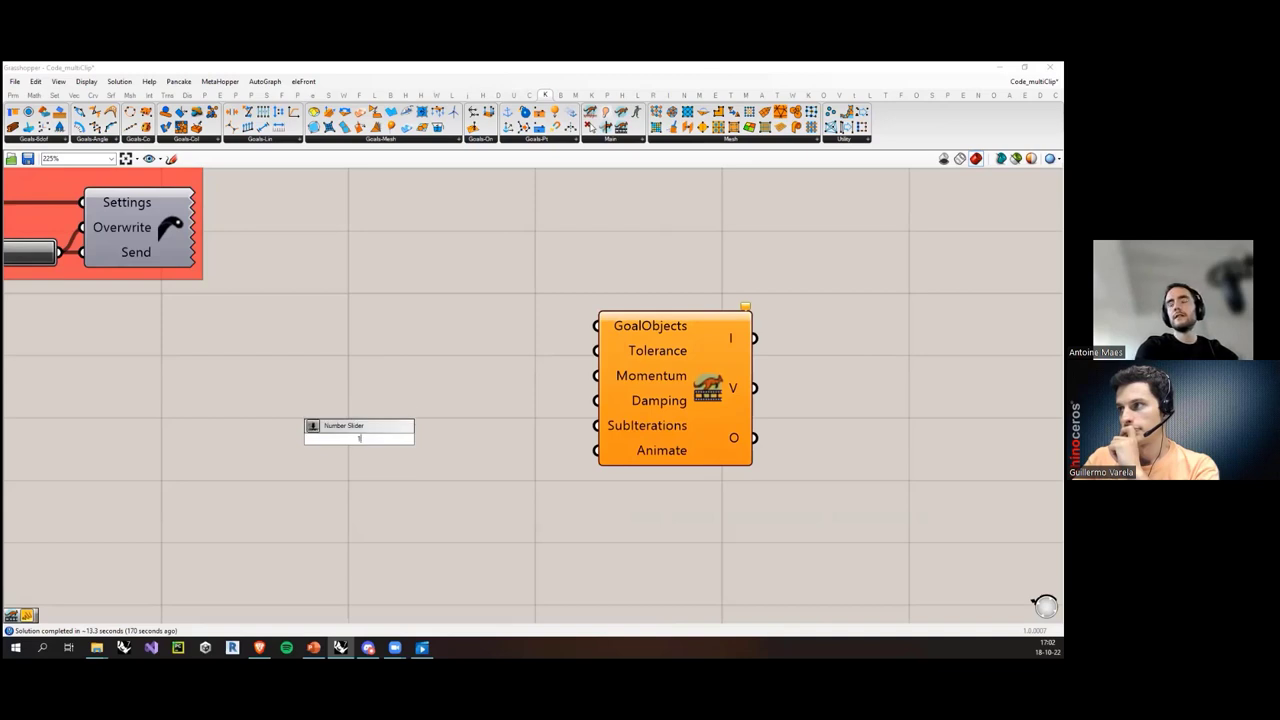
key(BackSpace)
key(BackSpace)
key(BackSpace)
text(1.0000)
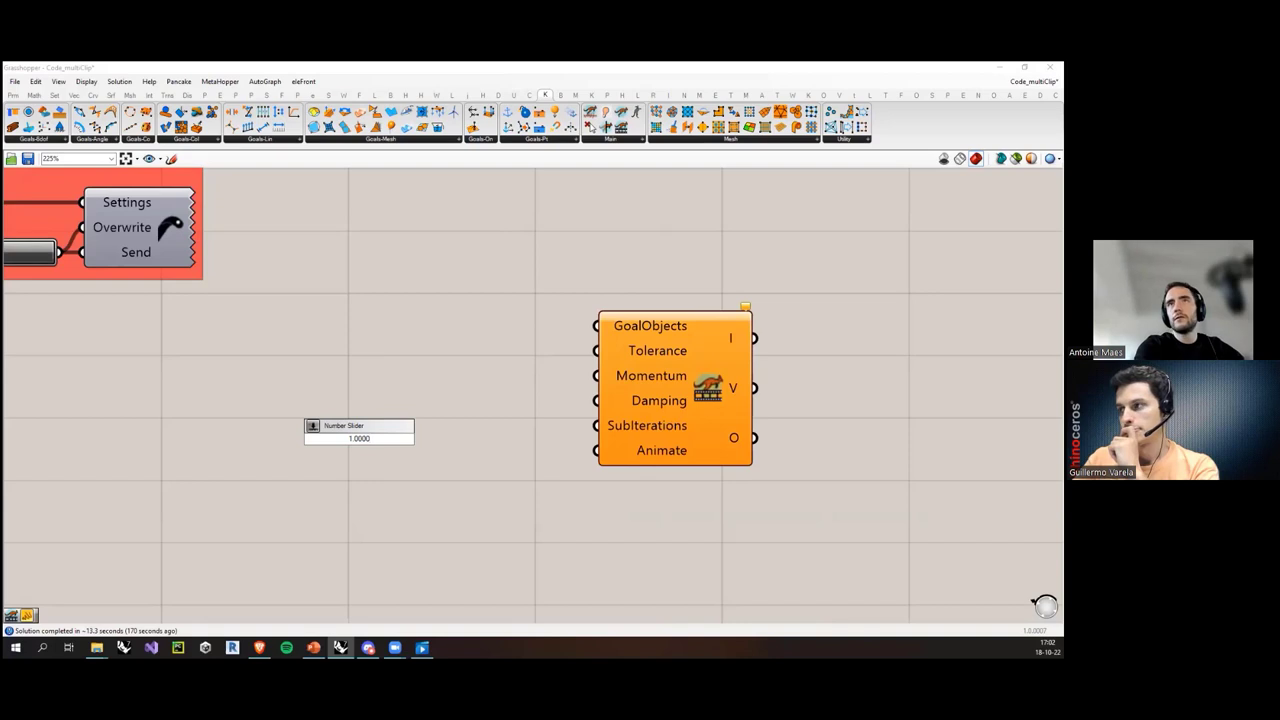
text(00)
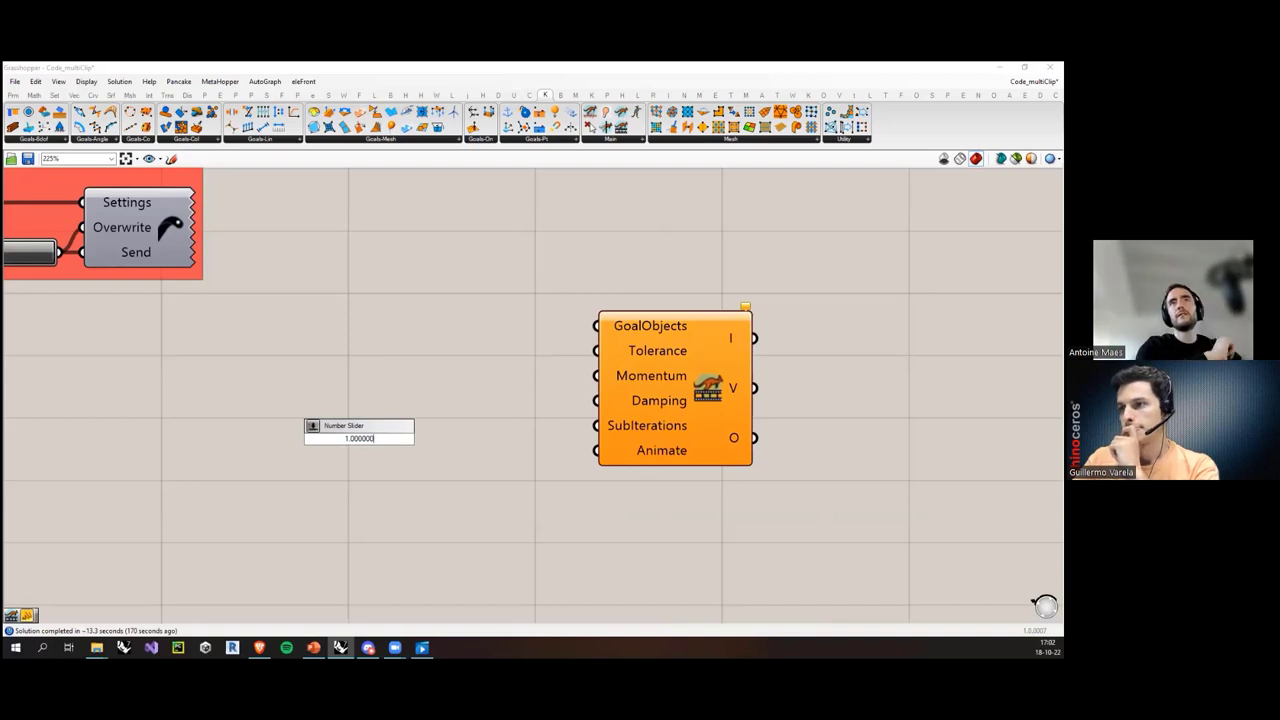
key(Return)
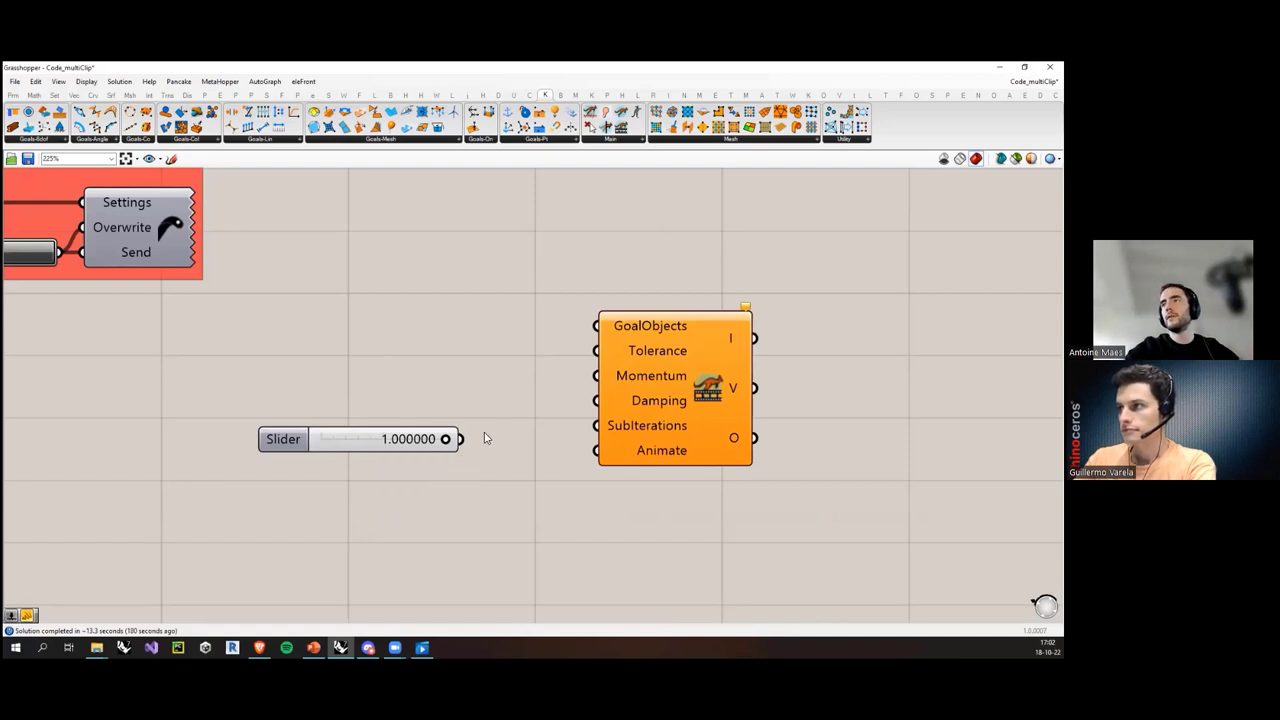
drag(376, 442, 361, 447)
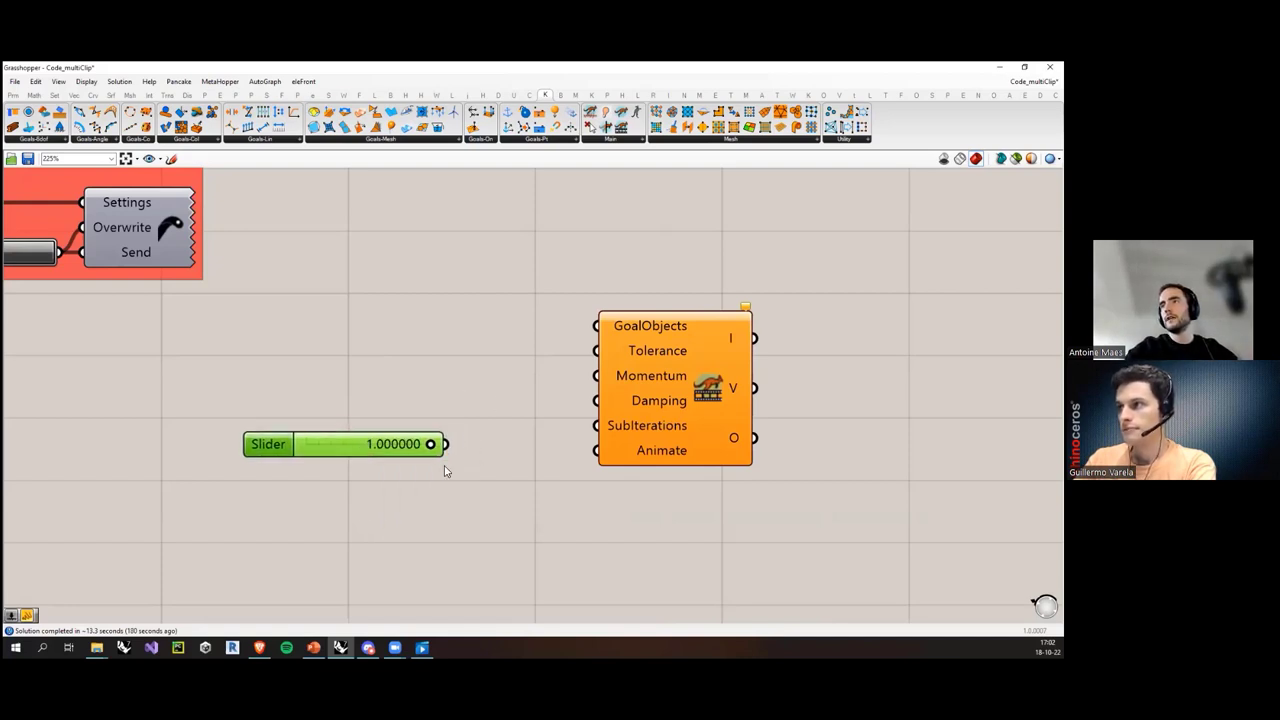
Step: Connect the slider to the solver's Animate input, align it with that input and set it to about 0.40
drag(448, 445, 590, 456)
drag(377, 448, 366, 453)
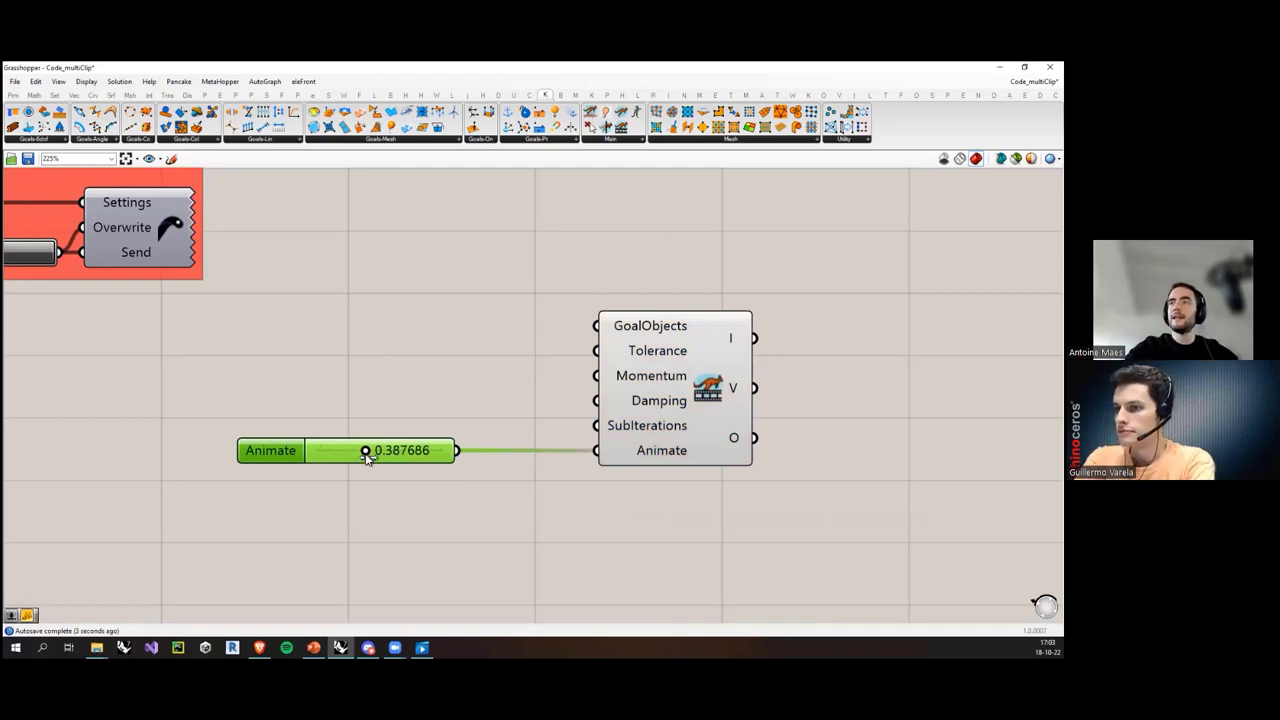
drag(366, 451, 368, 455)
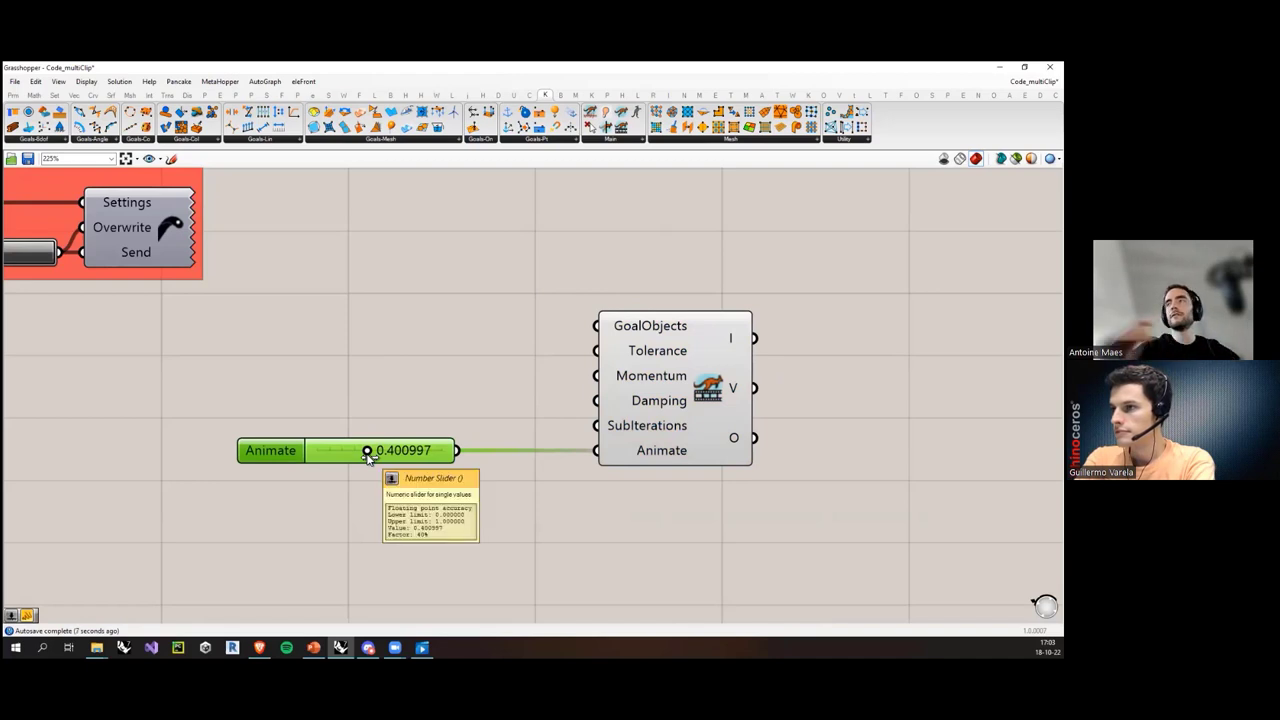
drag(560, 252, 856, 505)
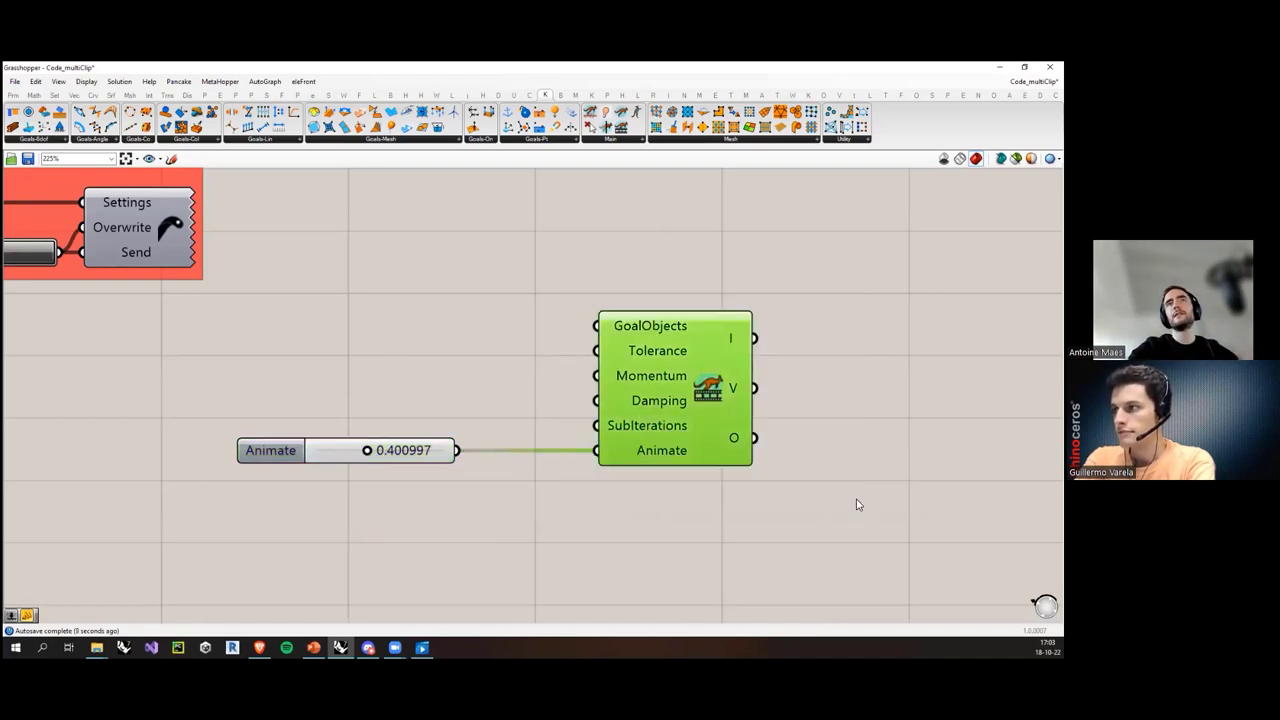
click(767, 508)
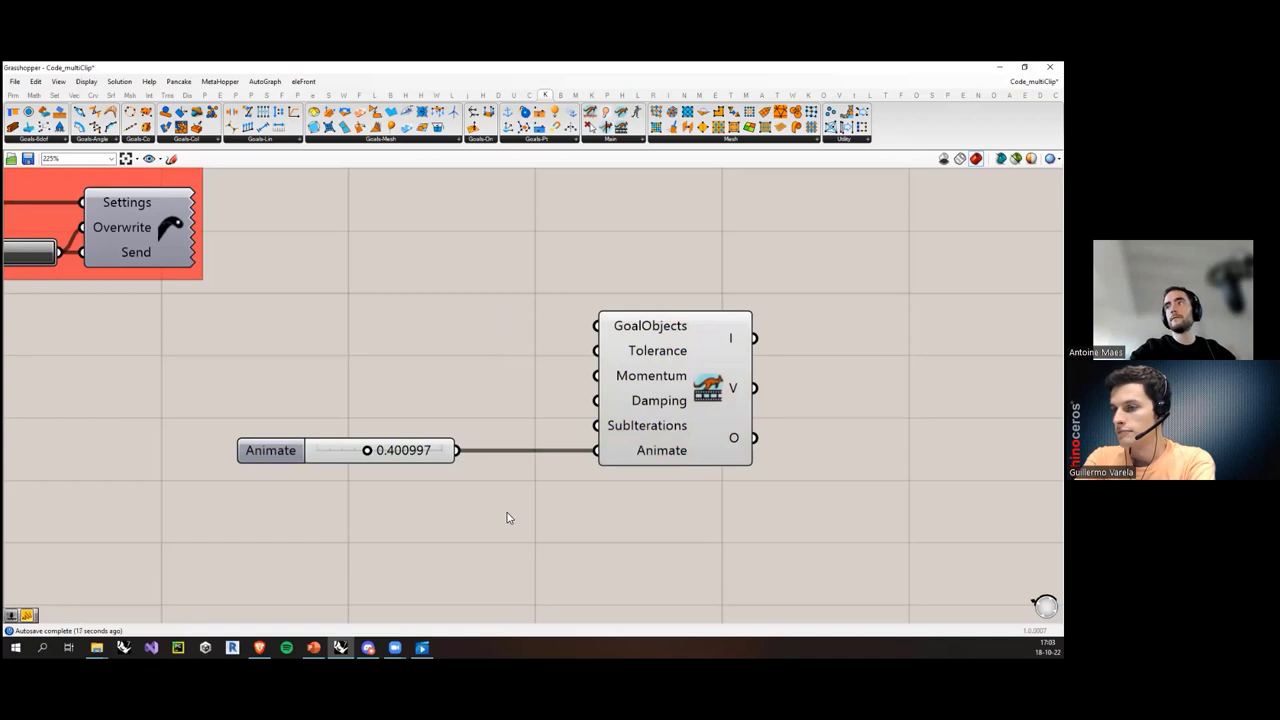
Step: Place the Kangaroo solver with Reset, Threshold, Tolerance and On inputs above the animated solver
scroll(506, 517, down, 2)
drag(648, 536, 356, 374)
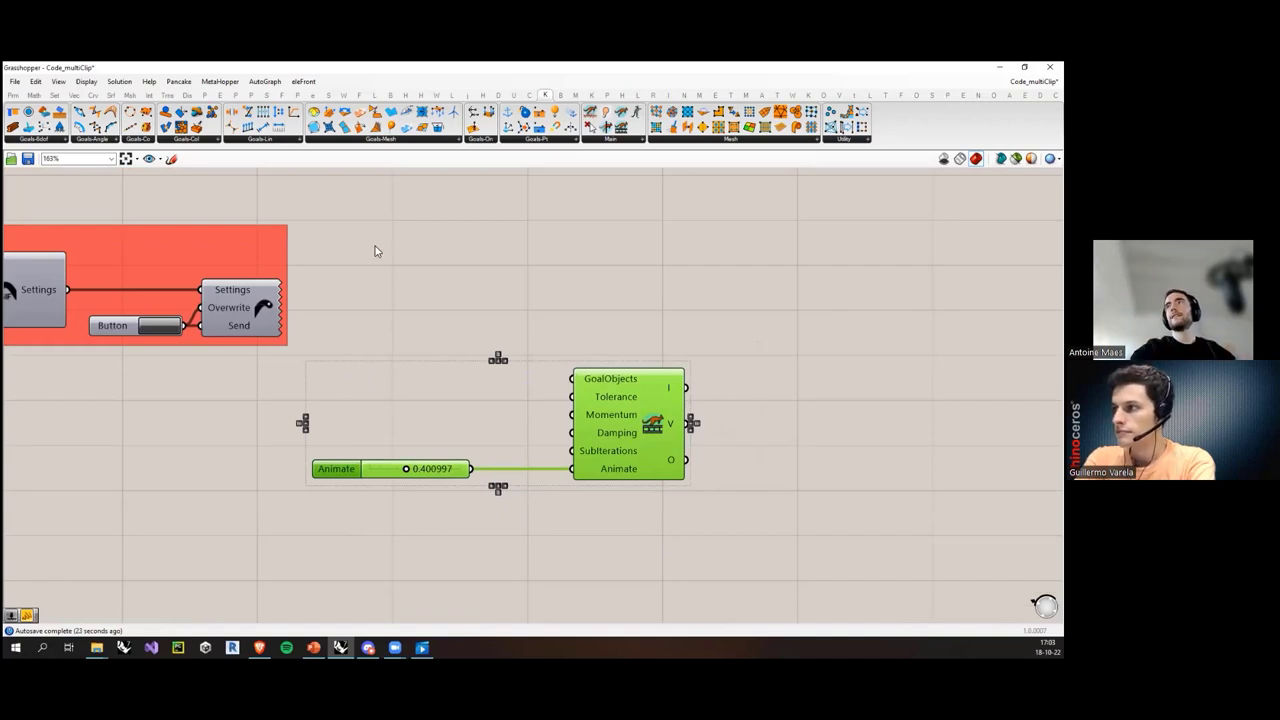
drag(622, 114, 469, 266)
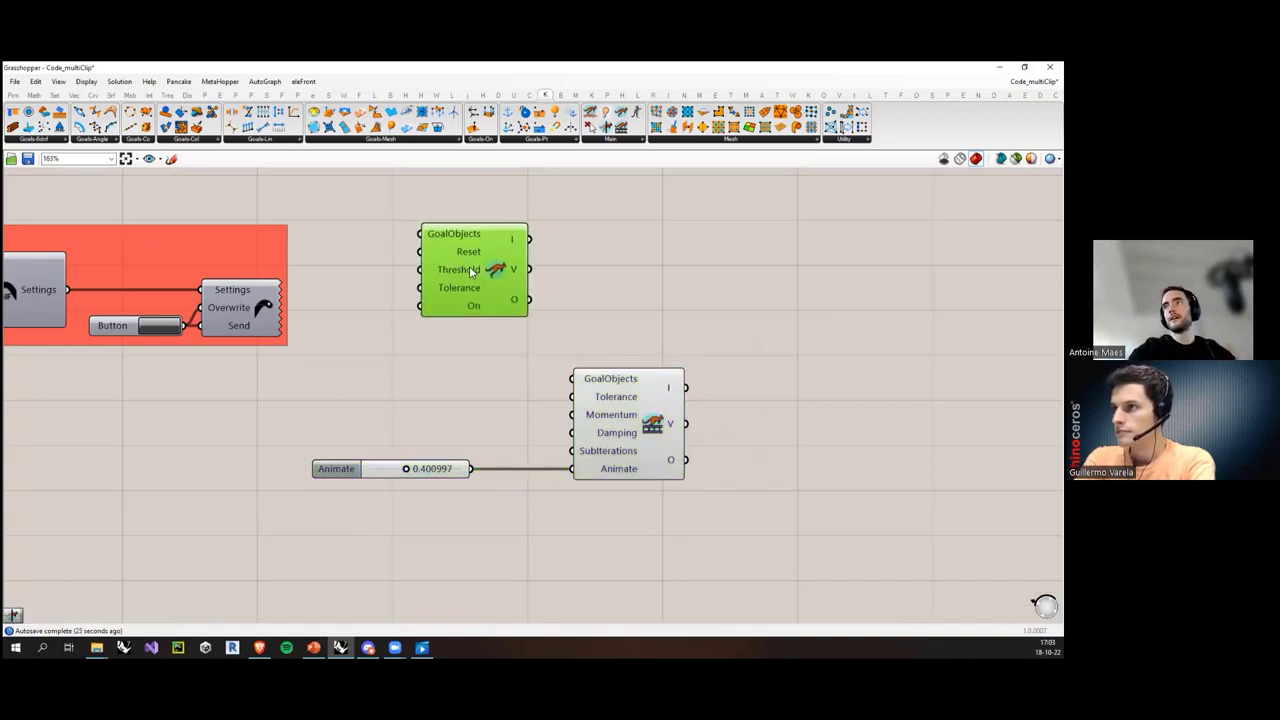
scroll(505, 300, up, 3)
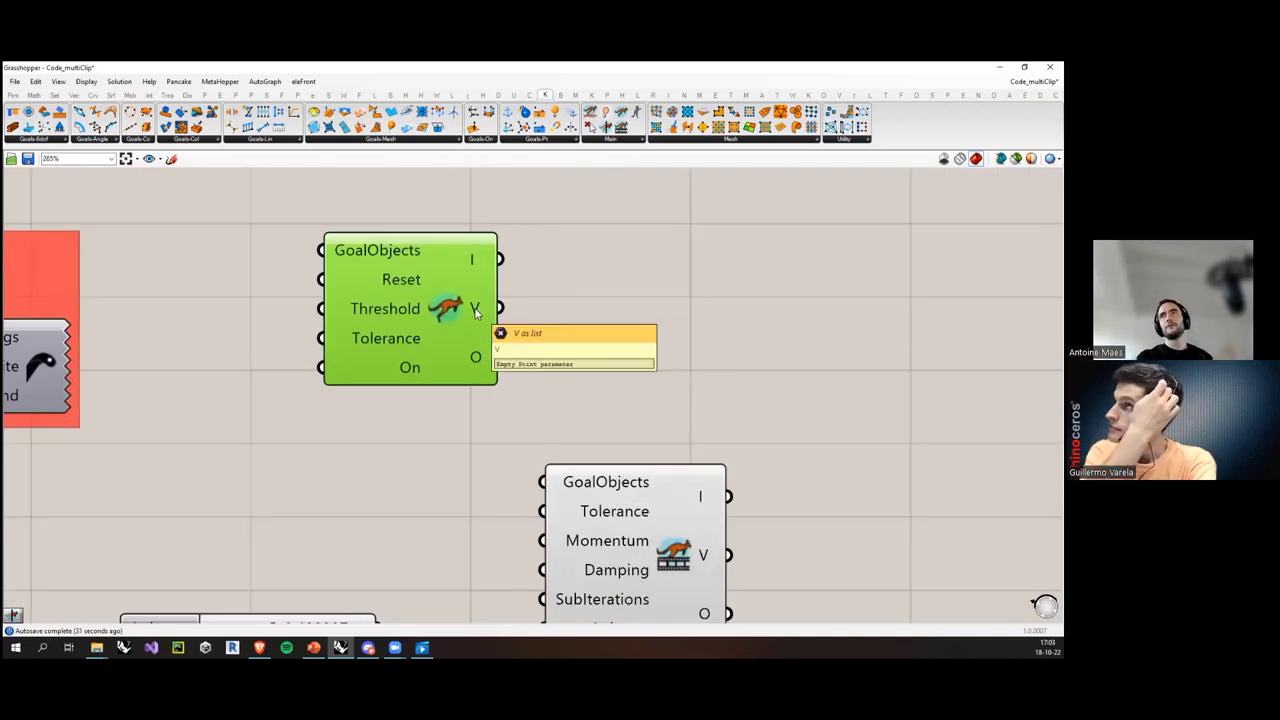
Step: Add a Data Recorder beside the upper Kangaroo solver and connect the solver's V output to it
double_click(623, 297)
text(dat)
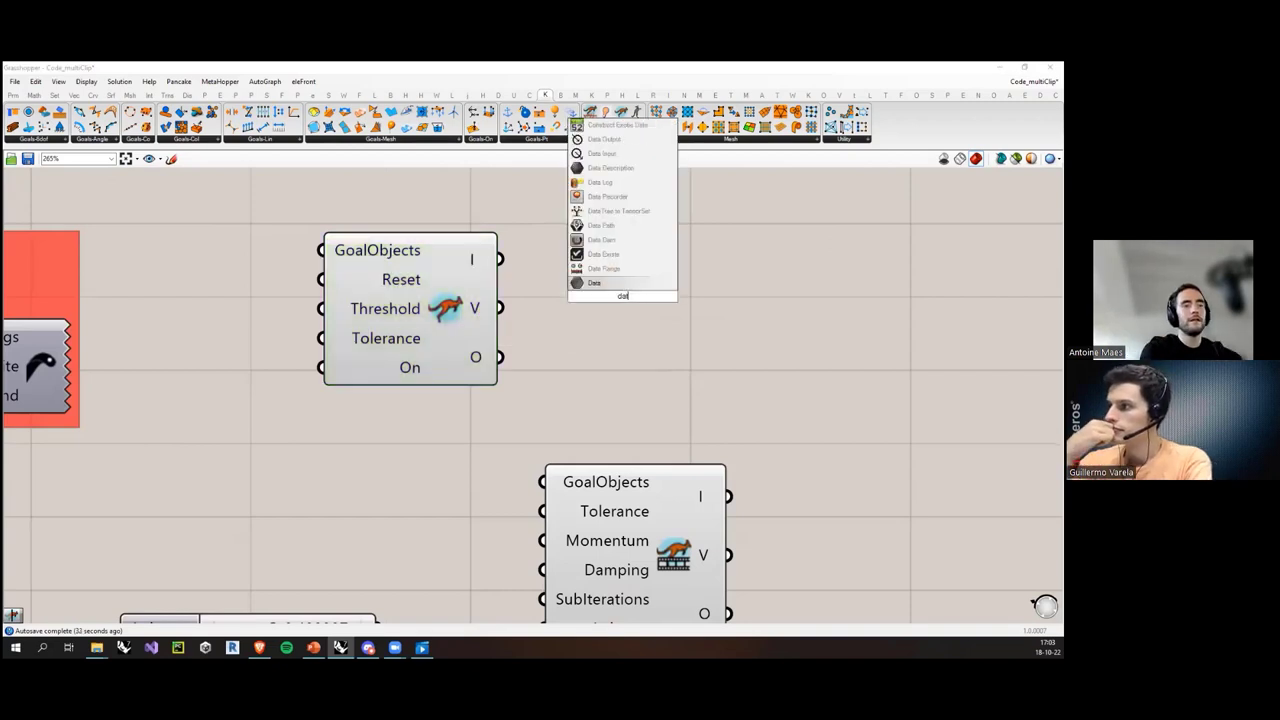
text(a reco)
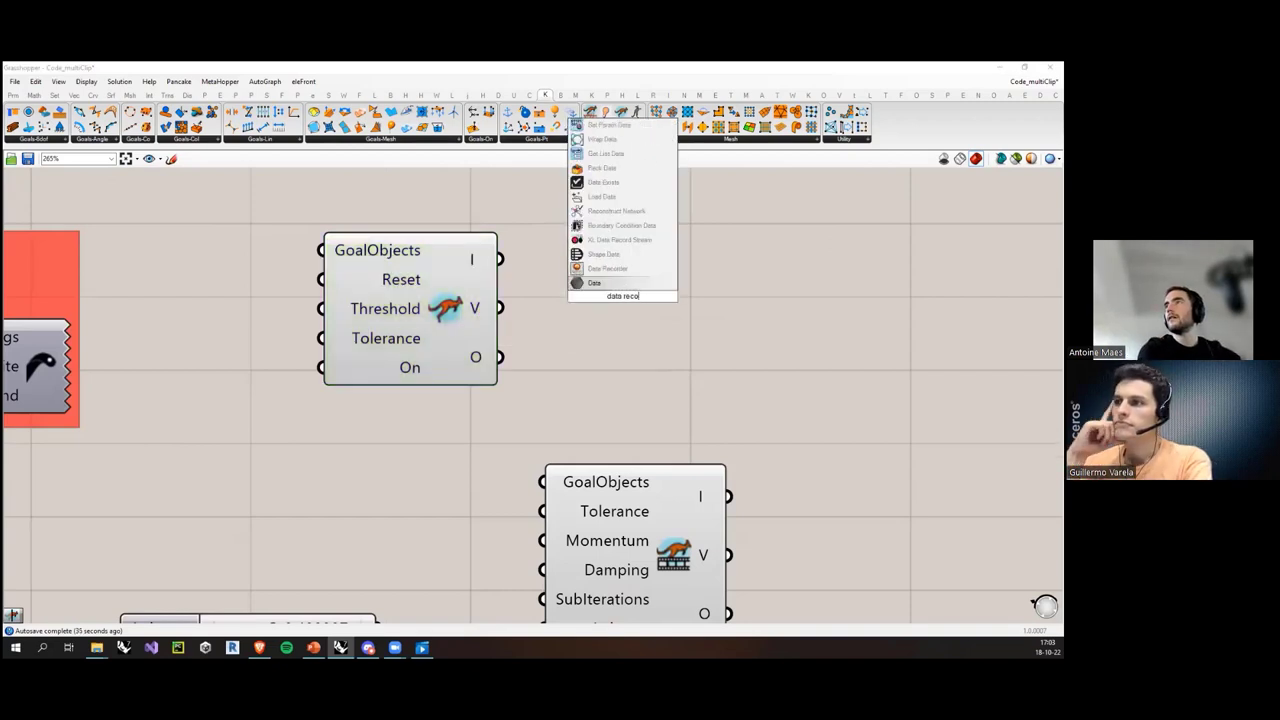
key(Up)
key(Return)
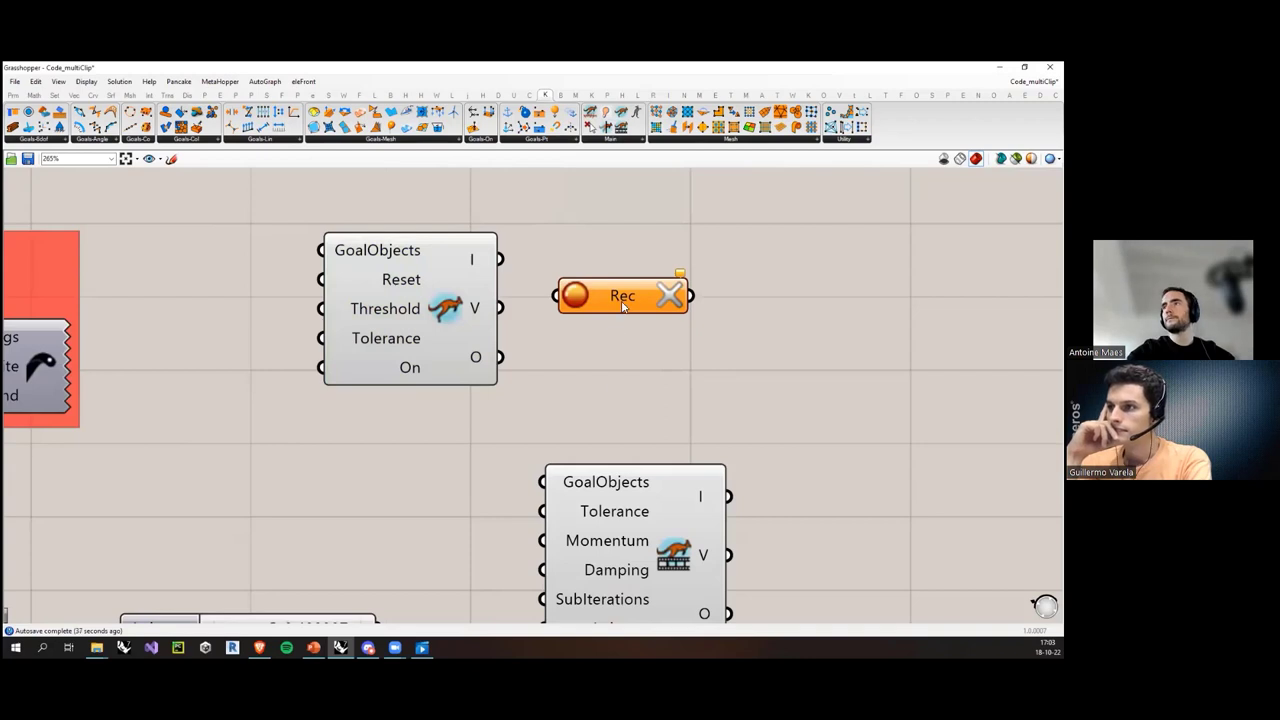
drag(622, 302, 675, 328)
drag(499, 308, 703, 318)
click(701, 394)
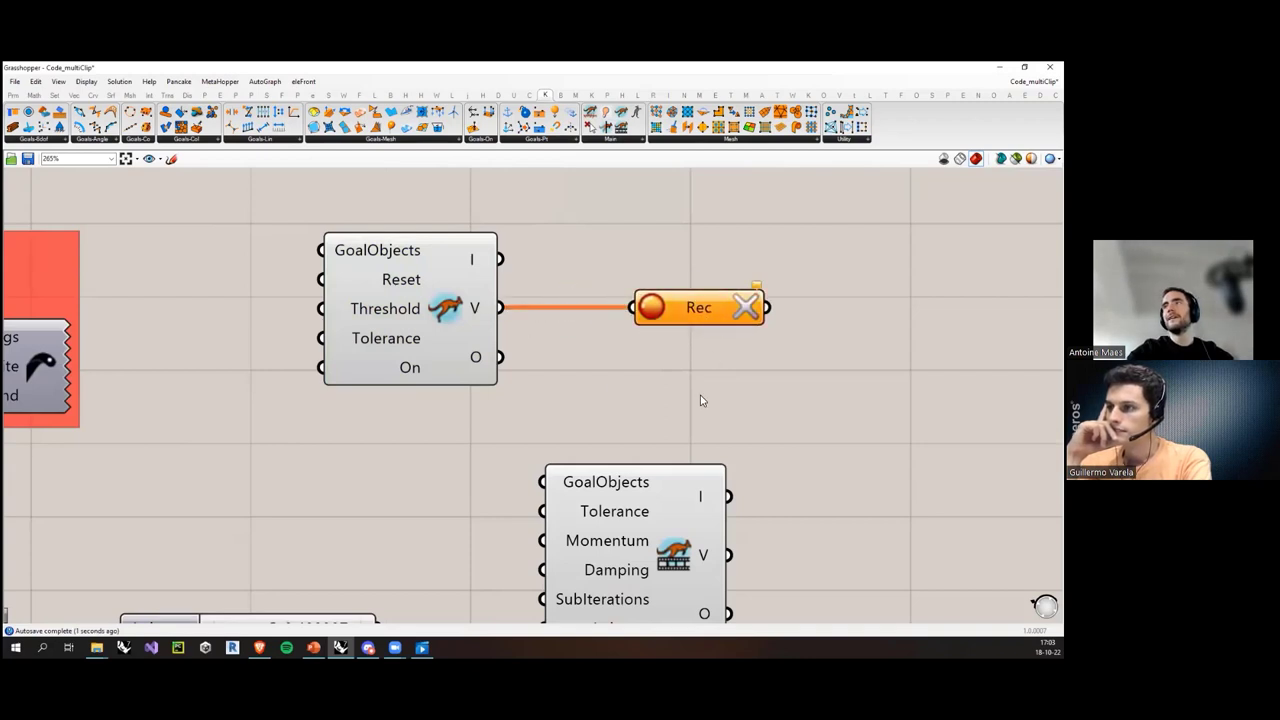
Step: Move the upper Kangaroo solver closer to the Data Recorder
right_drag(709, 292, 639, 308)
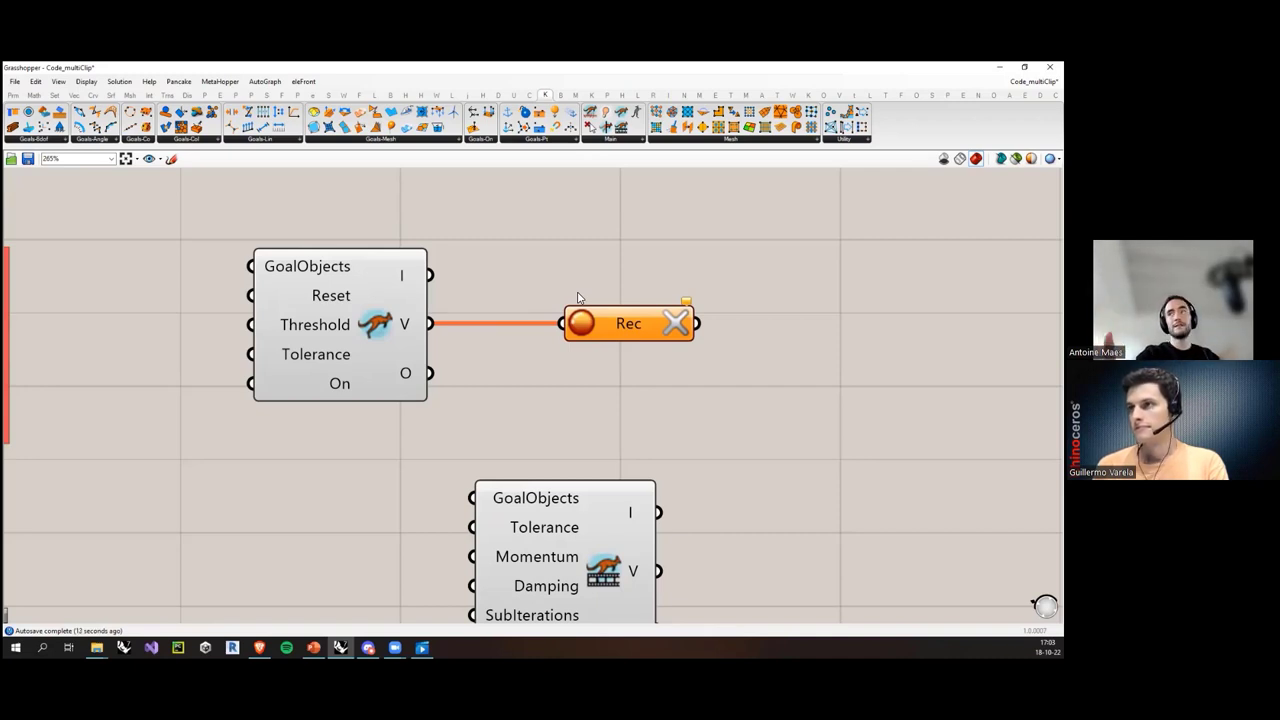
scroll(613, 452, down, 3)
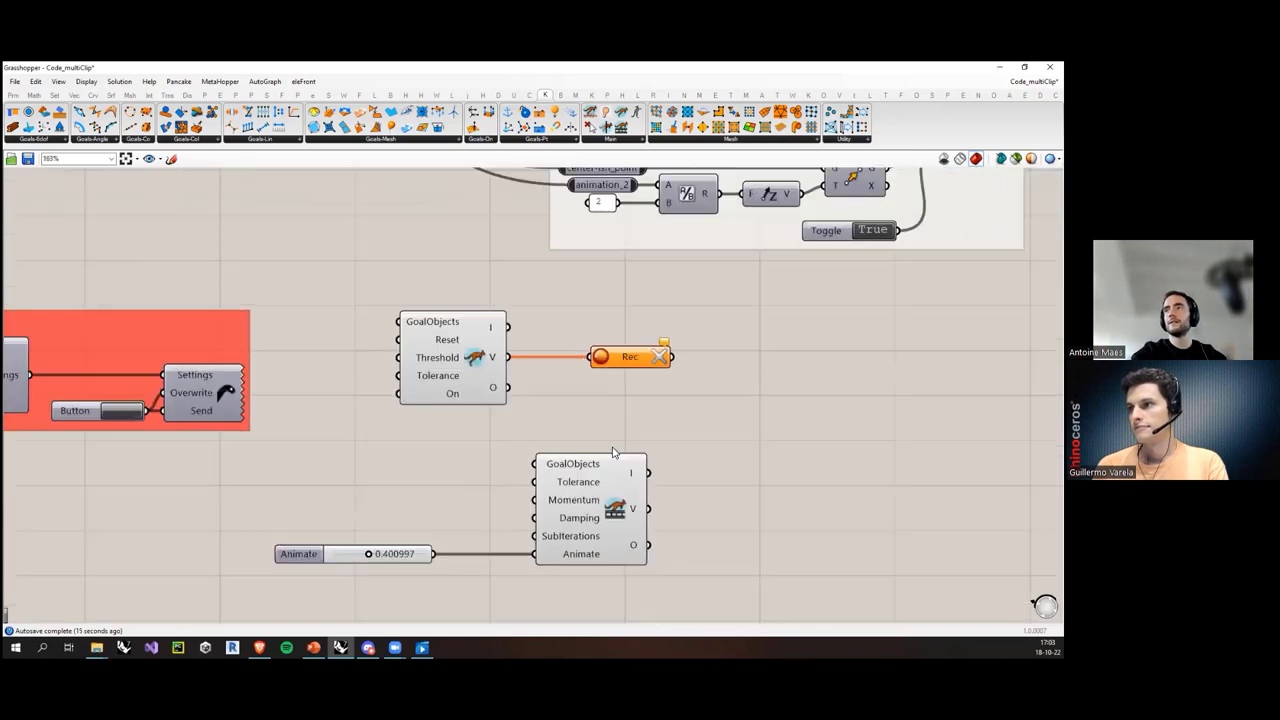
drag(478, 387, 524, 387)
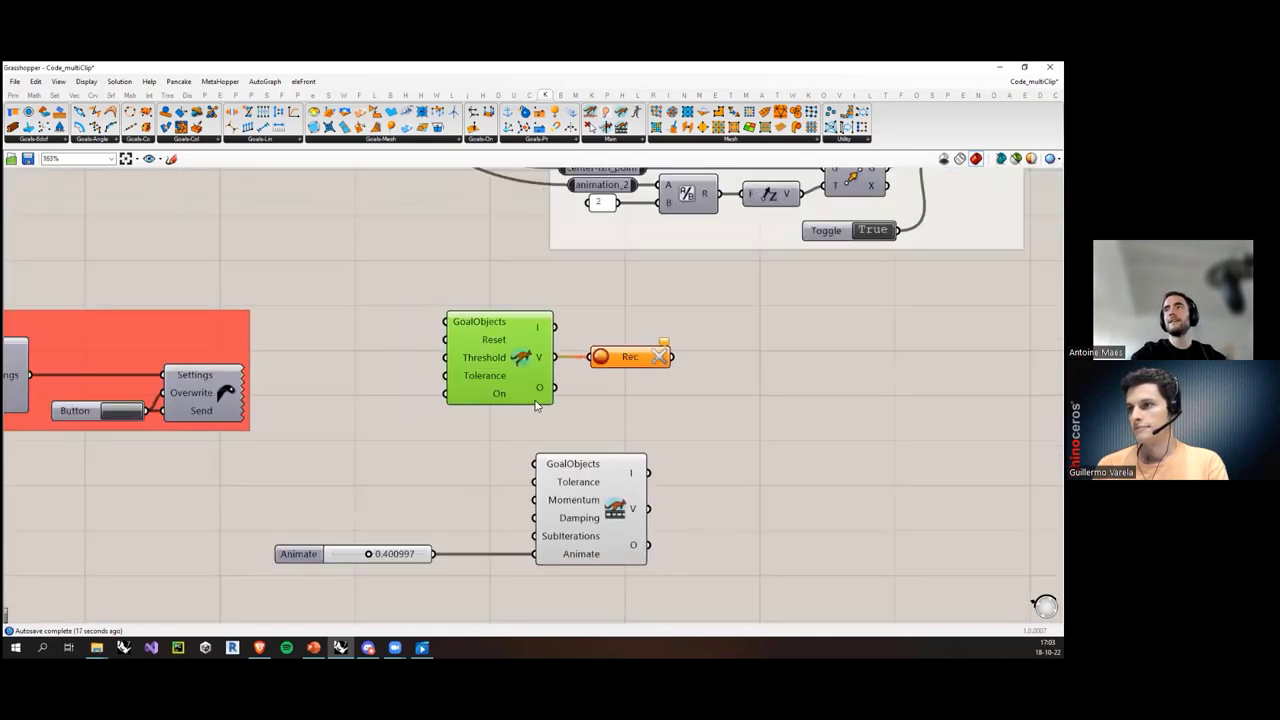
click(605, 421)
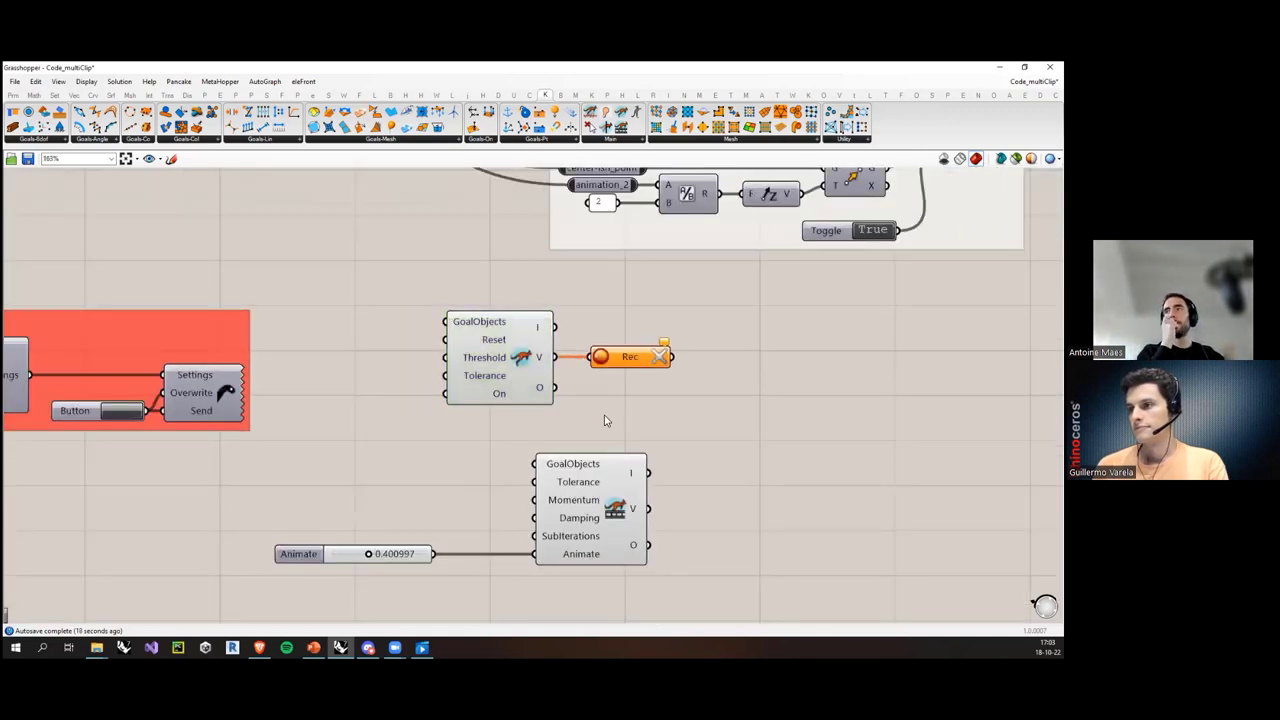
right_drag(629, 407, 613, 421)
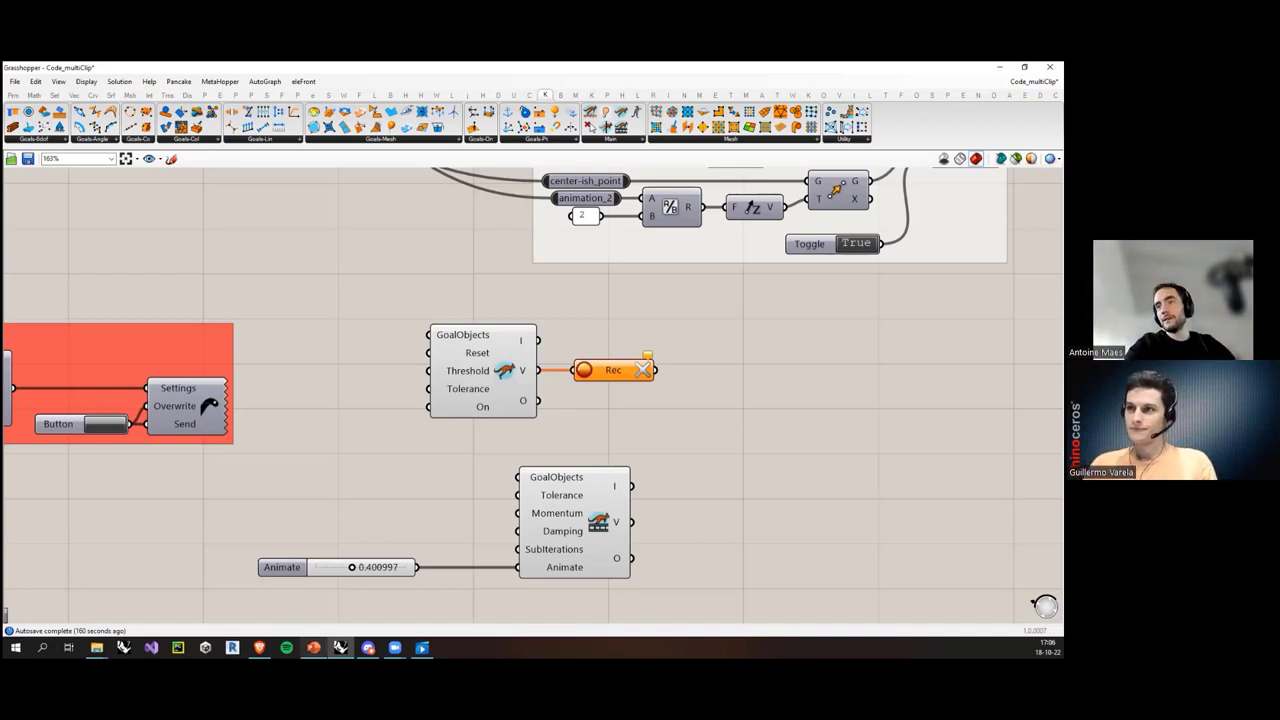
Step: Switch to the RhinoUserWebinar presentation in PowerPoint and open slide 48 with the extruded letter animation
key(alt+Tab)
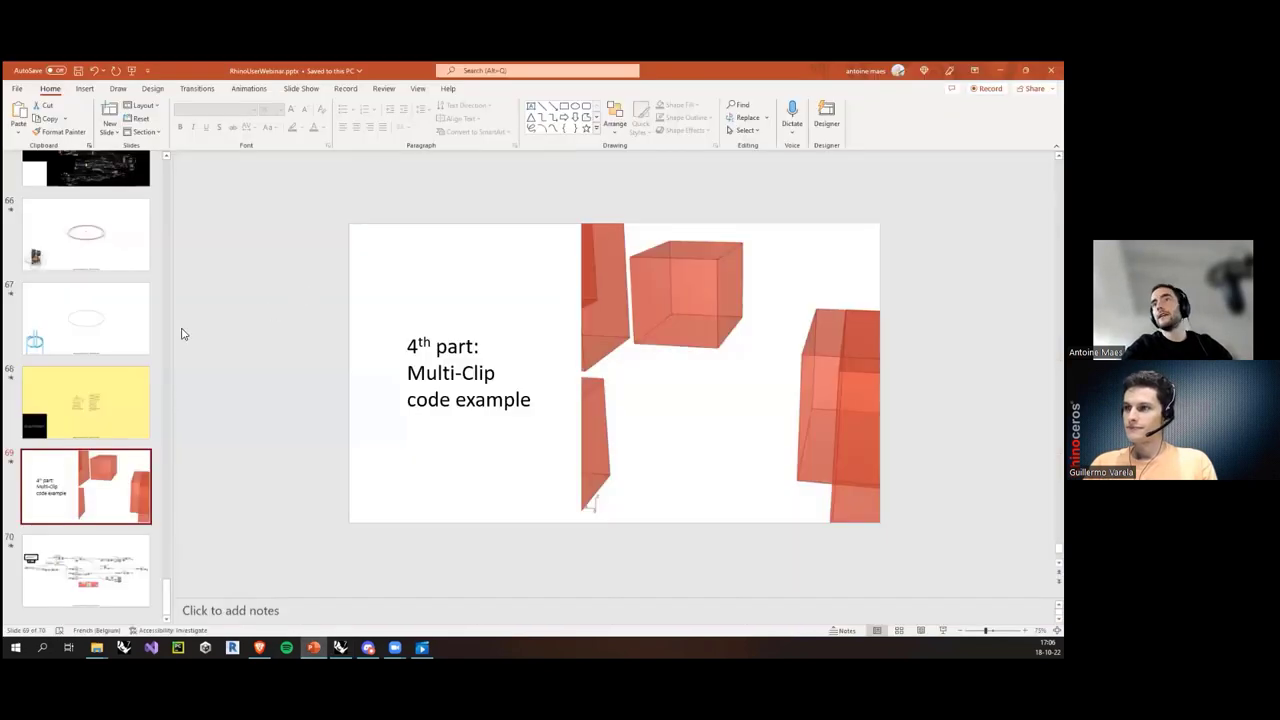
scroll(108, 359, up, 10)
scroll(108, 359, up, 12)
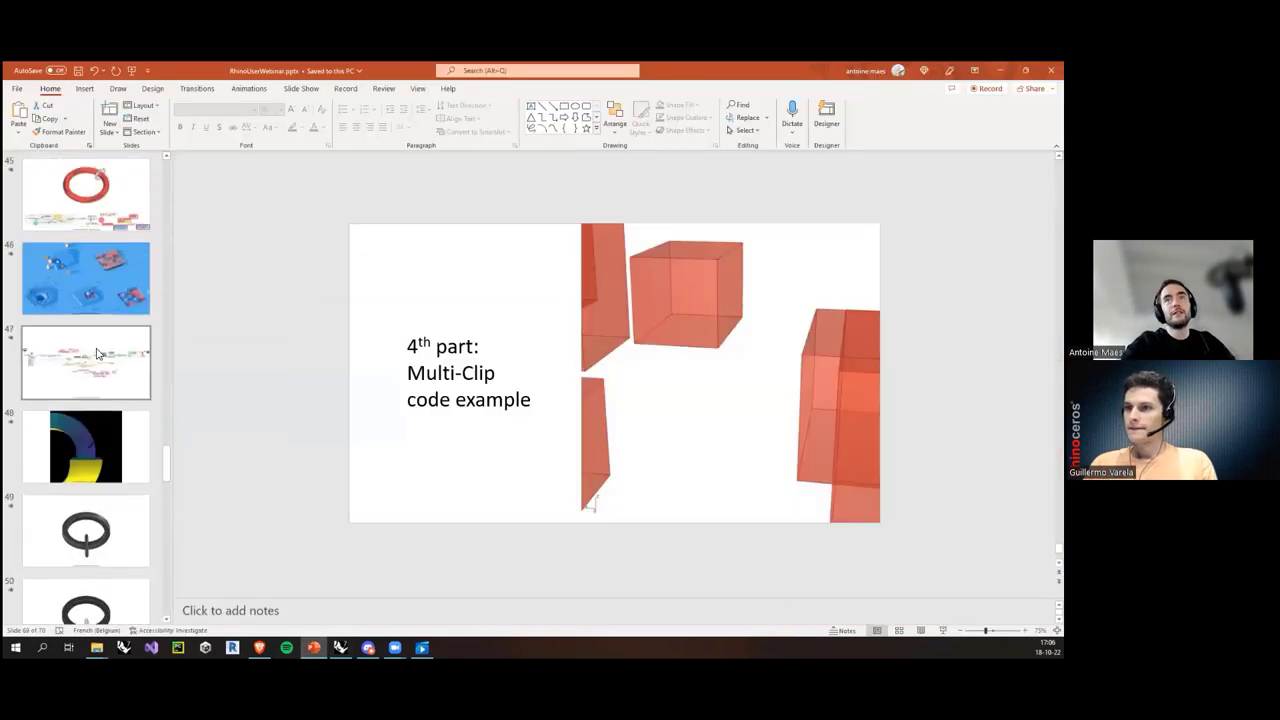
scroll(100, 352, up, 20)
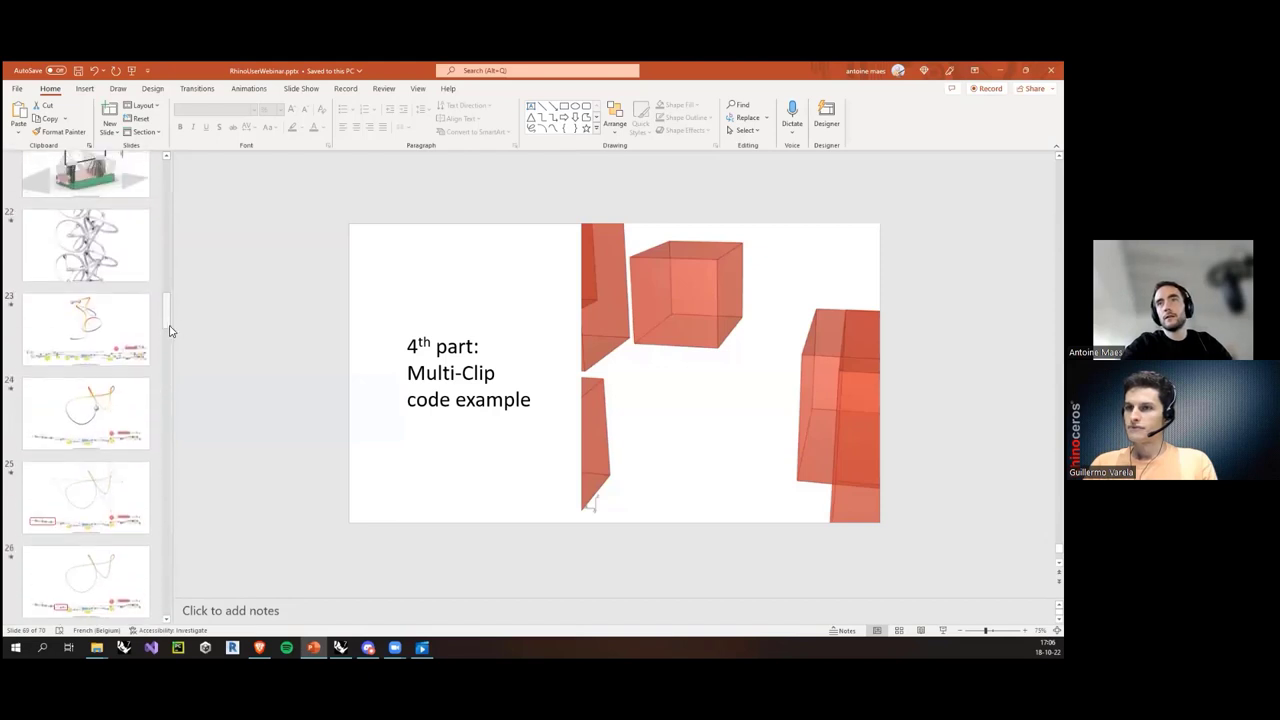
drag(170, 326, 164, 488)
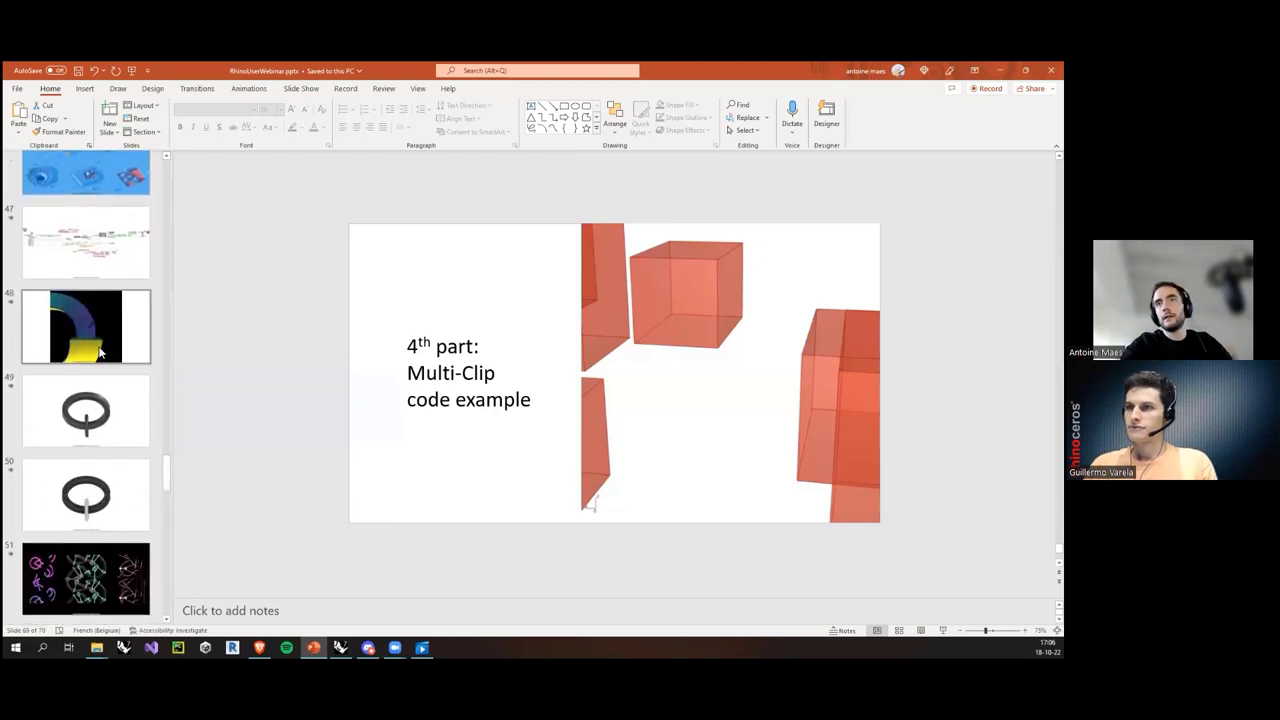
click(100, 352)
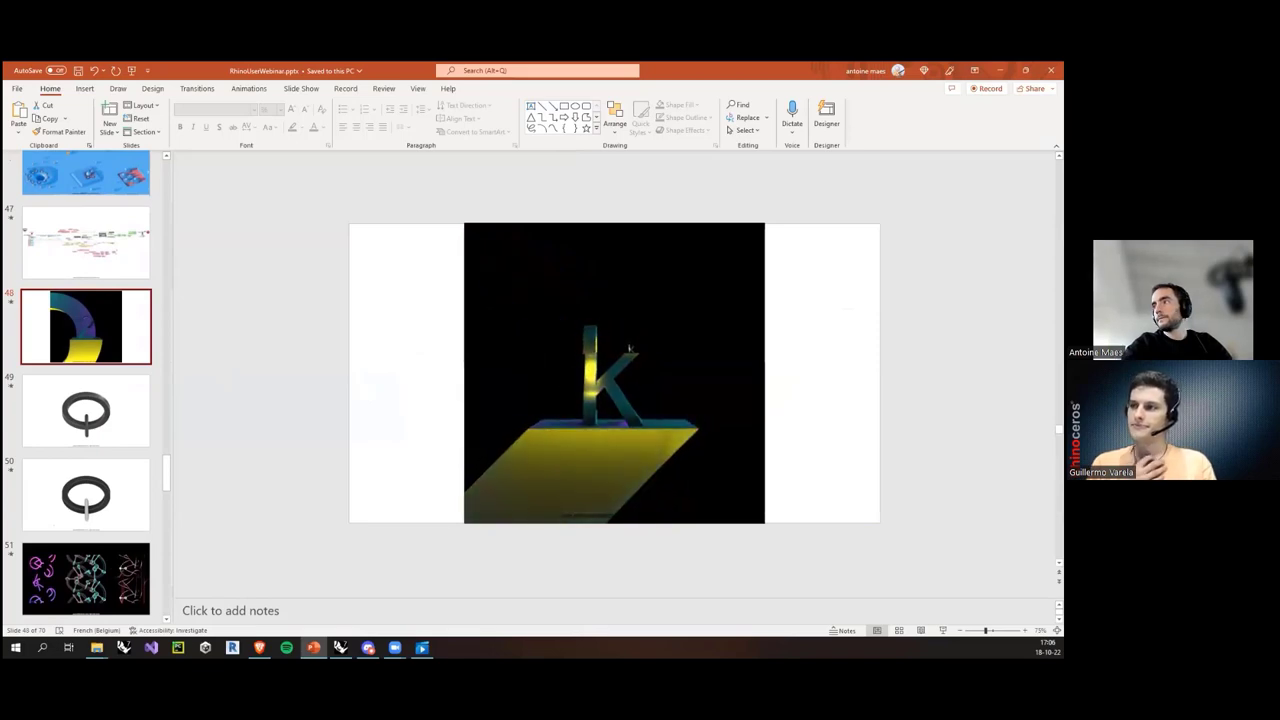
Step: Present from slide 48, watch the animations through the ring on slide 49, and leave the slide show
key(shift+F5)
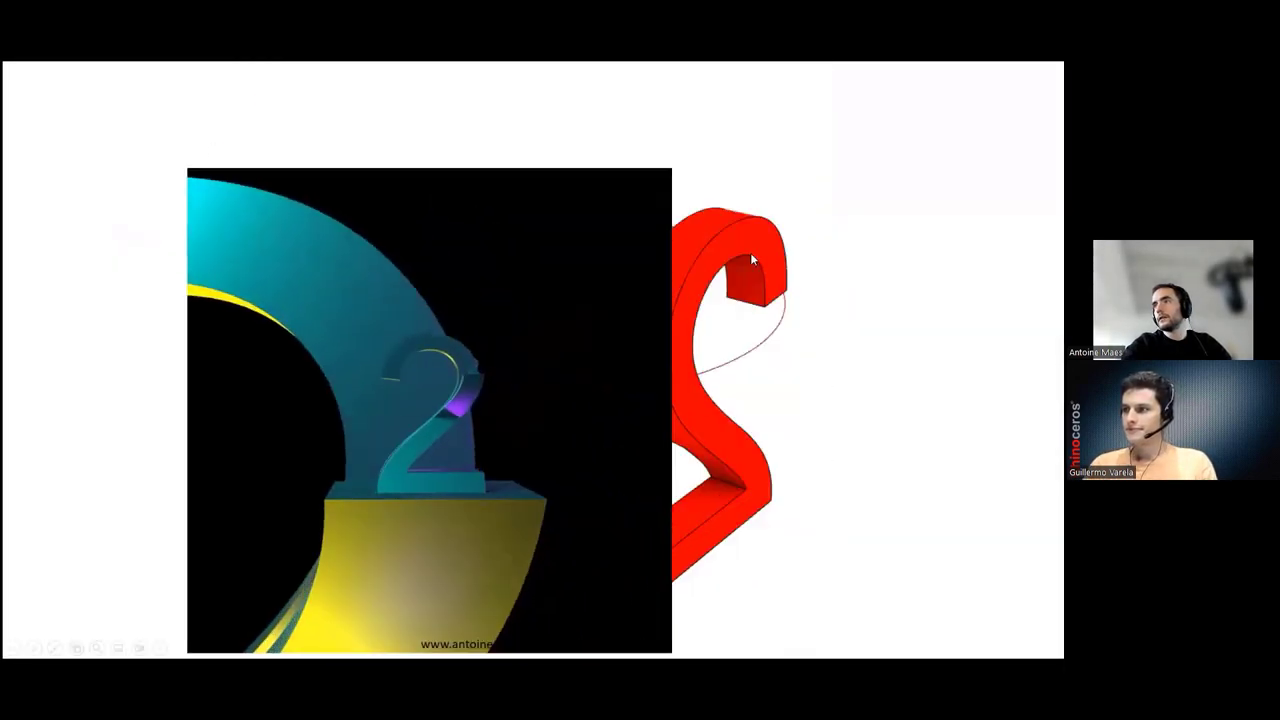
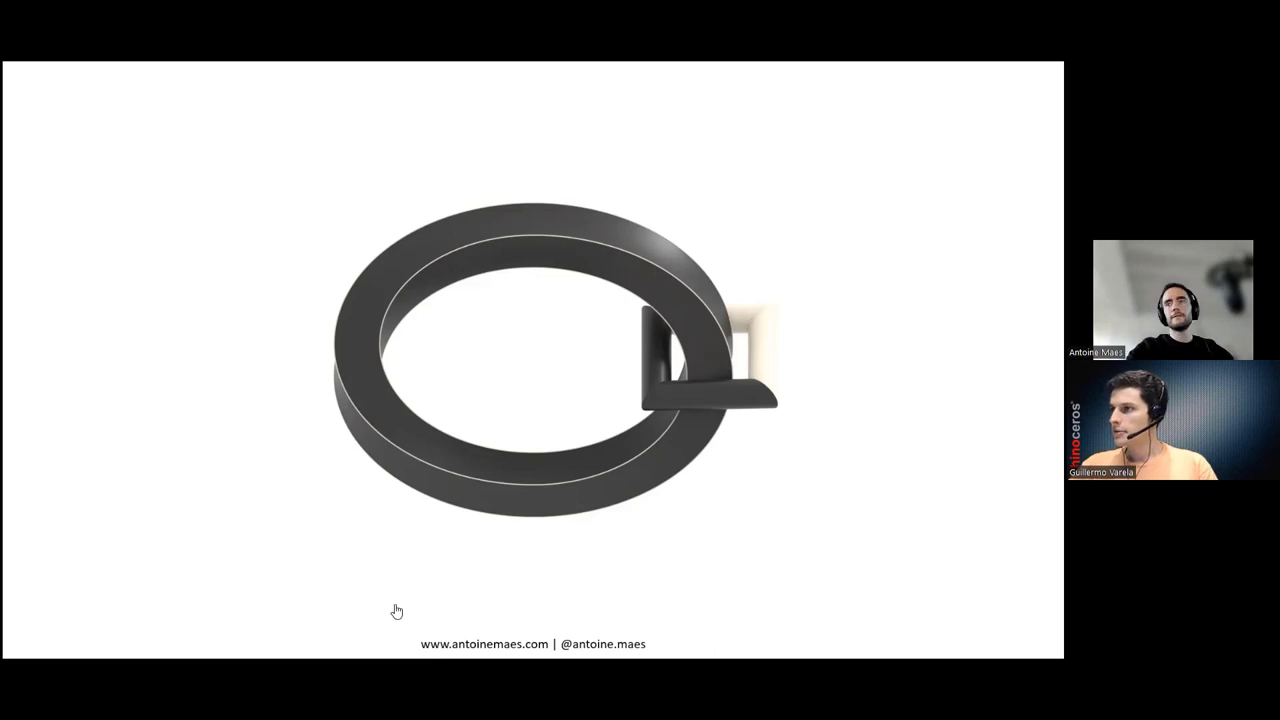
mouse_move(355, 637)
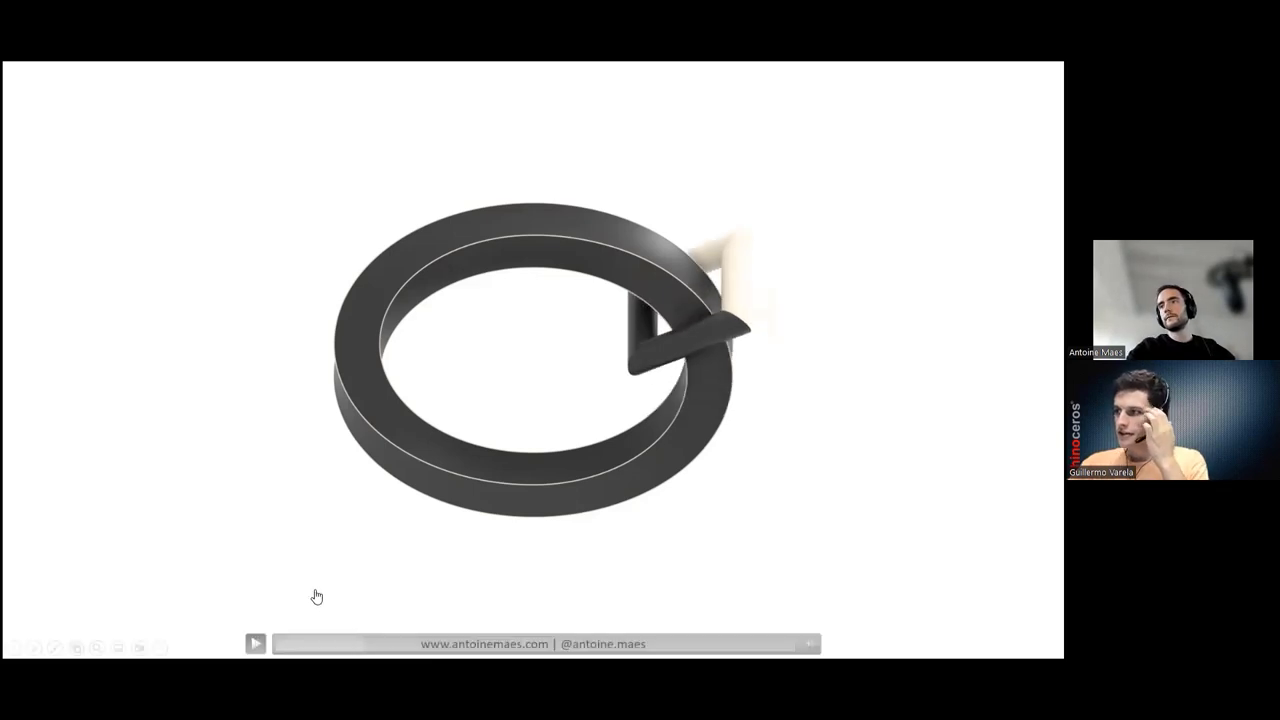
key(Escape)
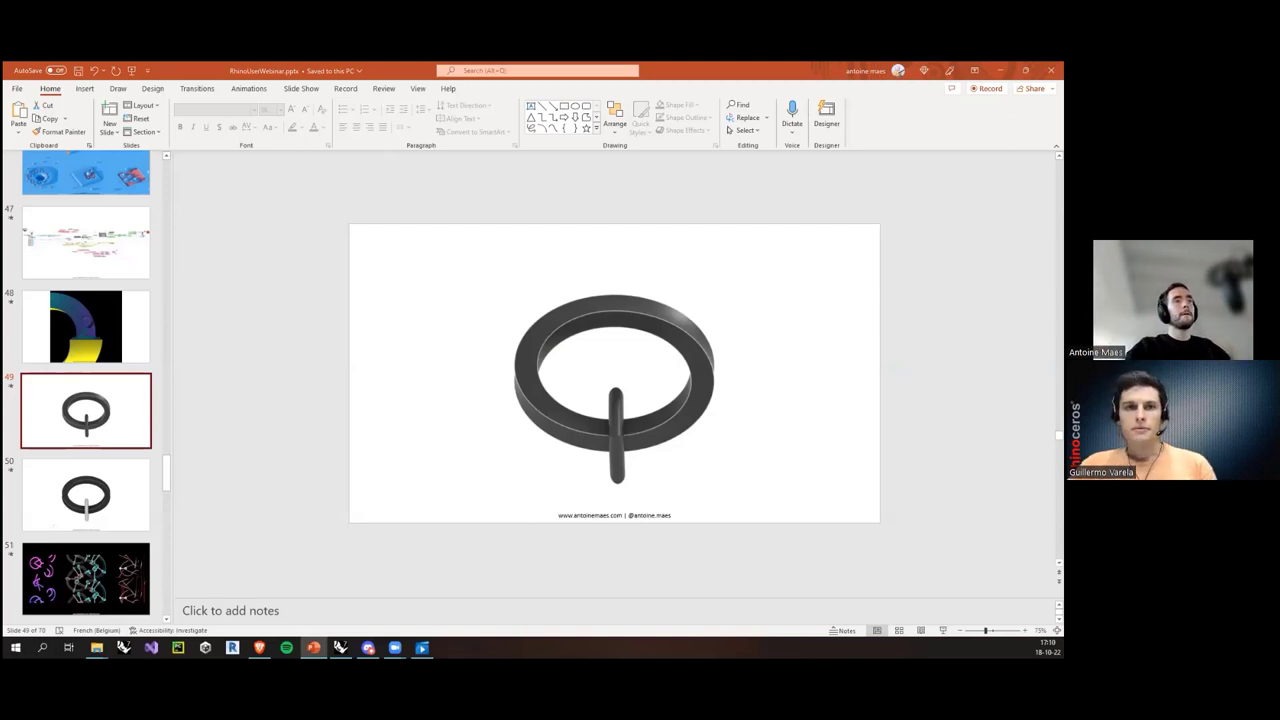
key(alt+Tab)
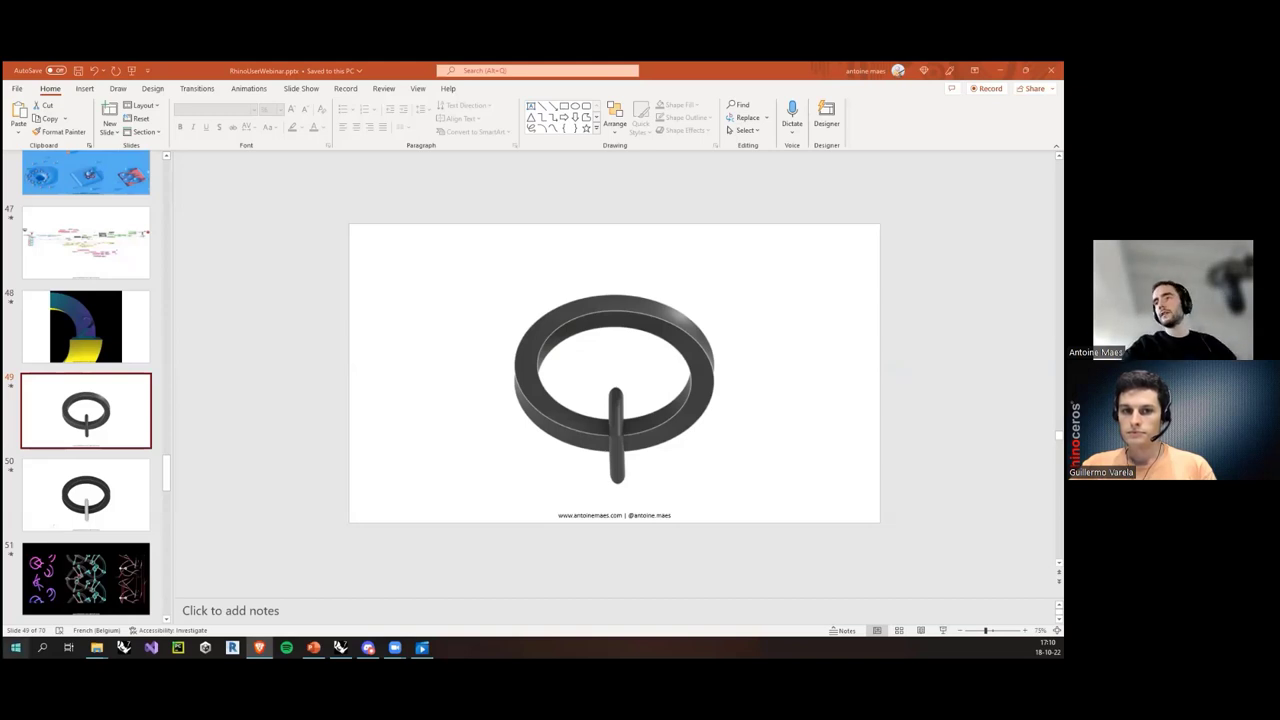
Step: Switch back to the Grasshopper definition and add a Heteroptera Camera Crane component beside the Kangaroo solvers
click(341, 647)
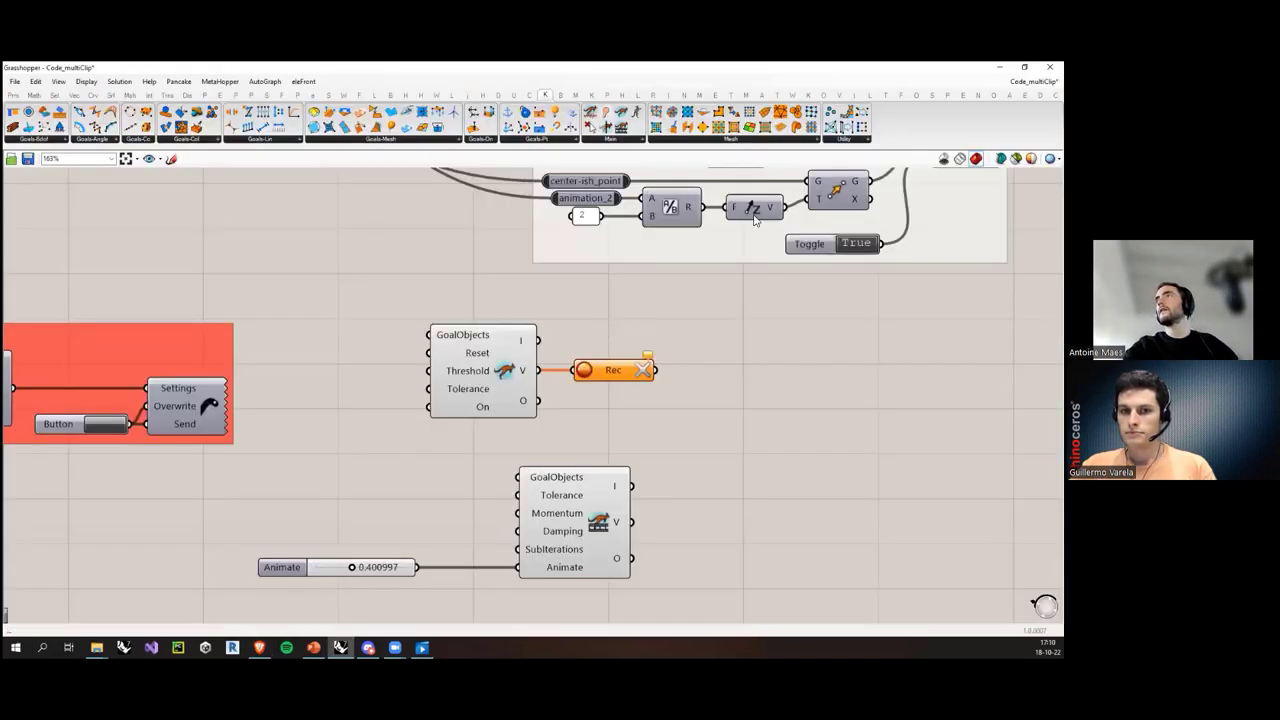
click(481, 96)
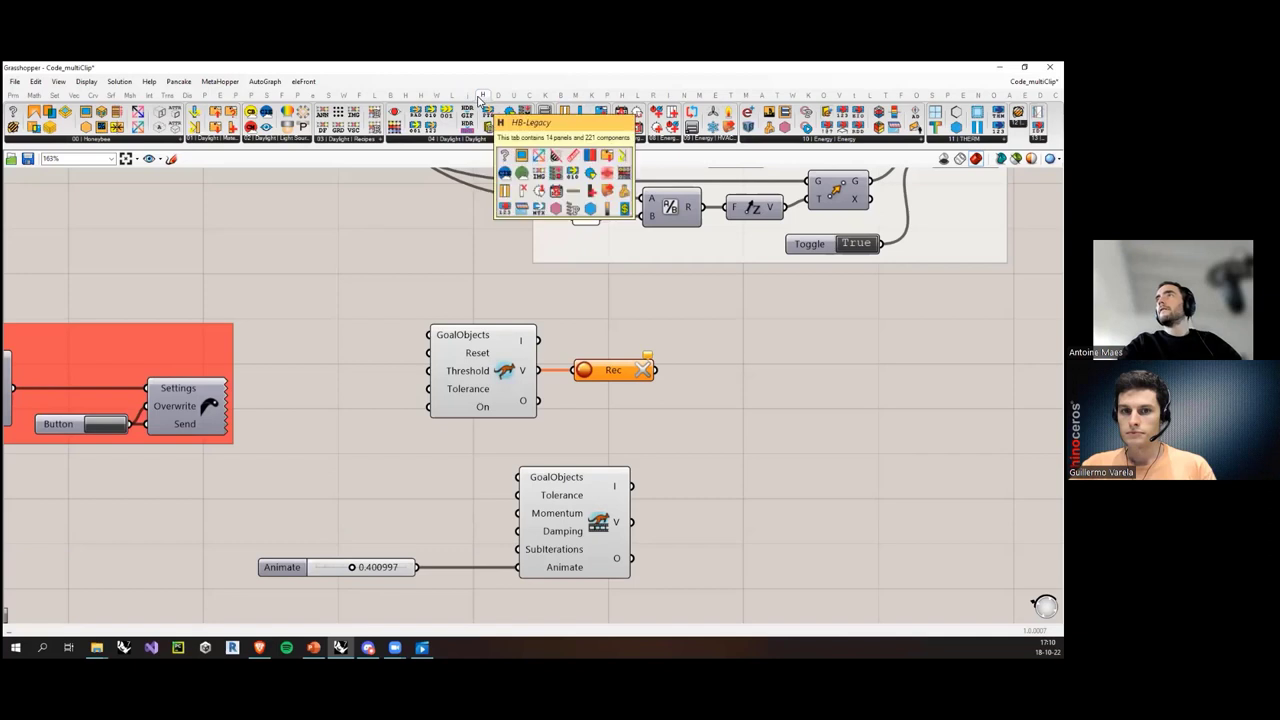
click(407, 96)
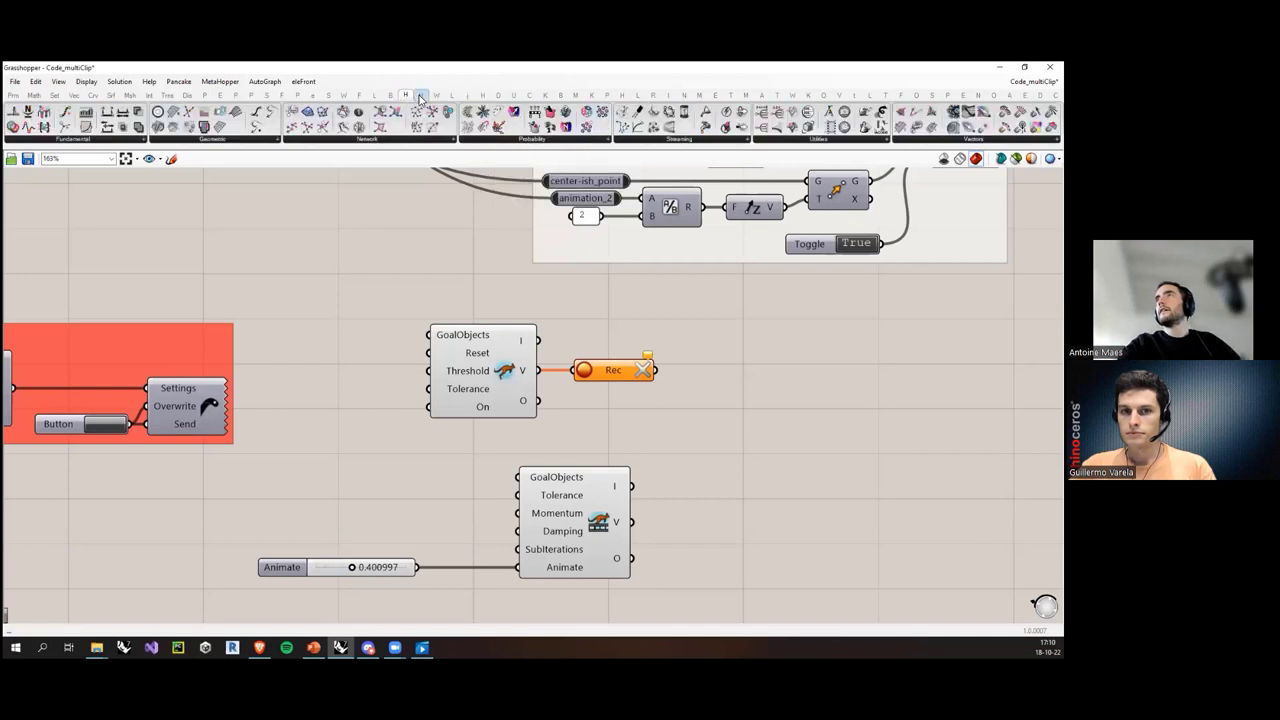
click(836, 139)
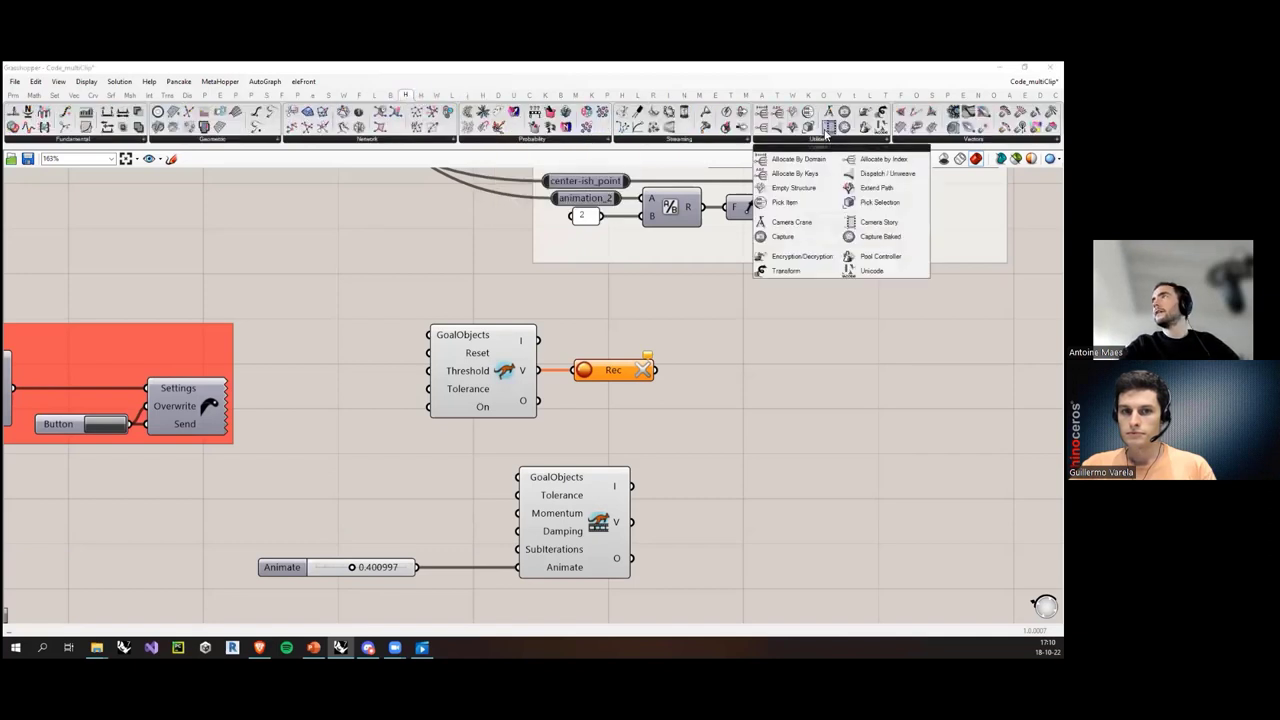
click(782, 226)
click(850, 397)
right_drag(836, 431, 511, 305)
drag(520, 268, 644, 344)
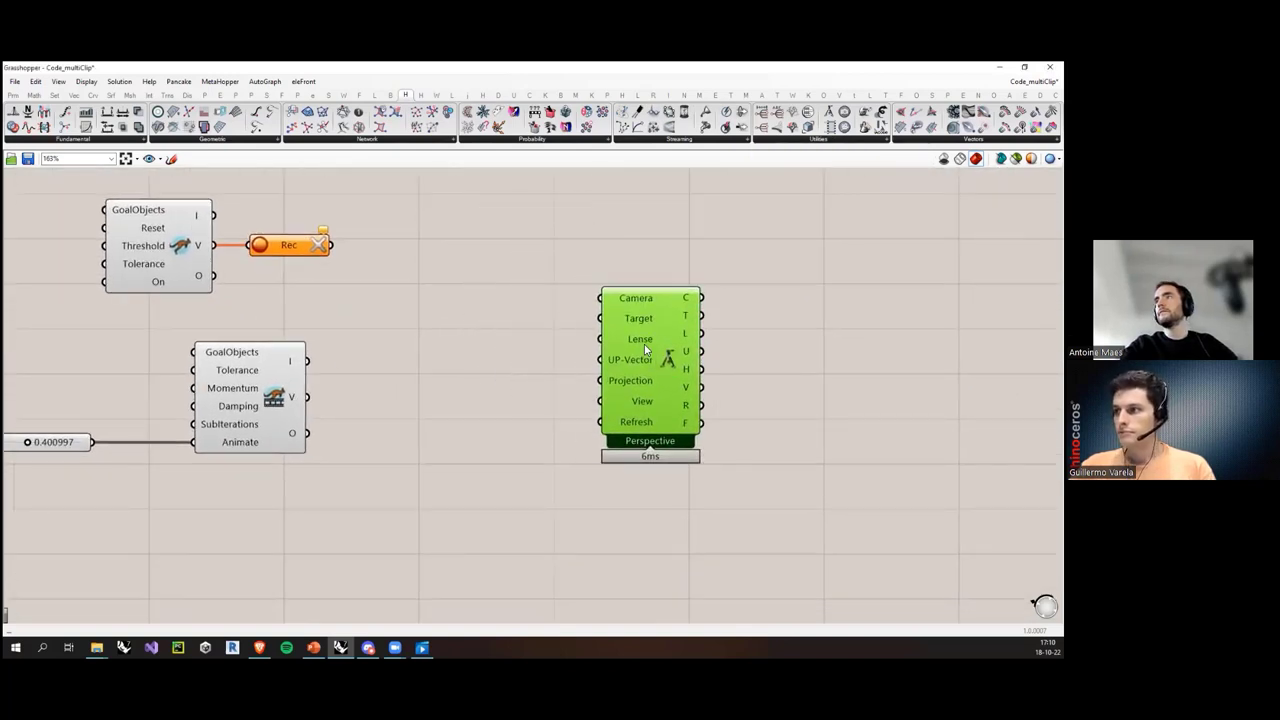
Step: Examine the Camera Crane's inputs, including the target, lens, up-vector, projection mode and refresh
scroll(641, 330, up, 3)
drag(455, 196, 662, 265)
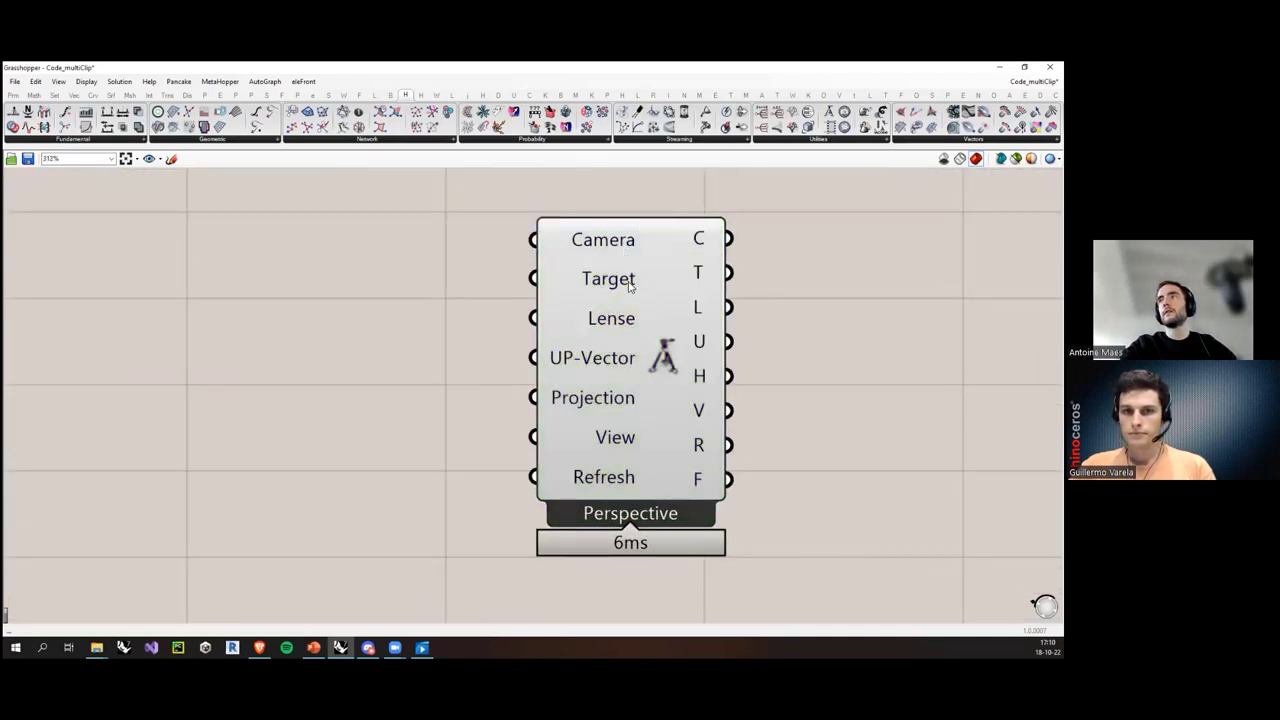
mouse_move(593, 322)
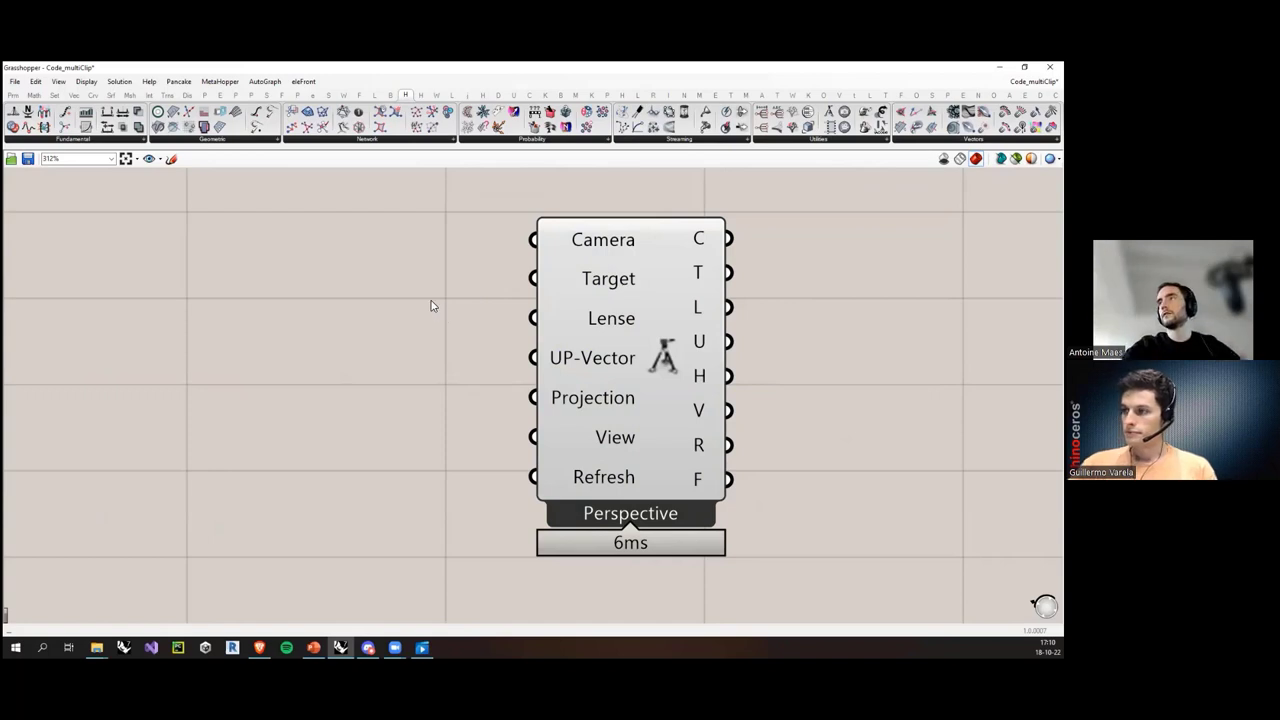
mouse_move(587, 372)
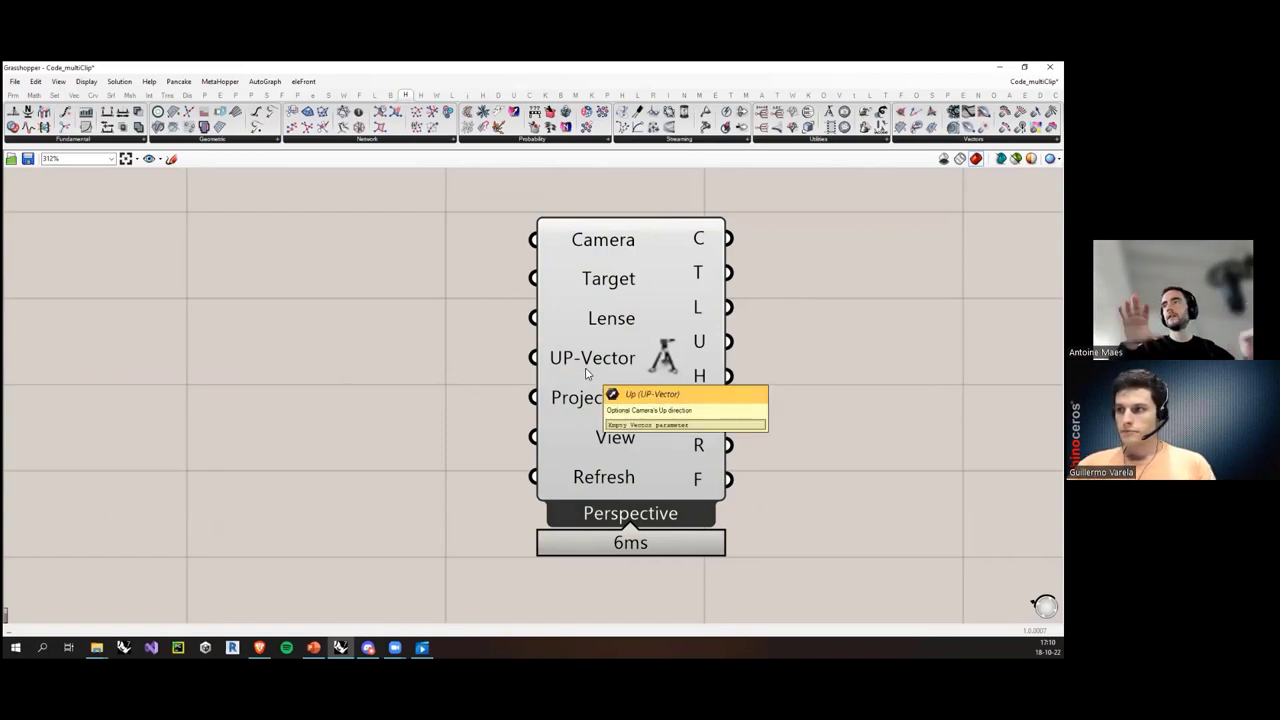
drag(448, 336, 468, 379)
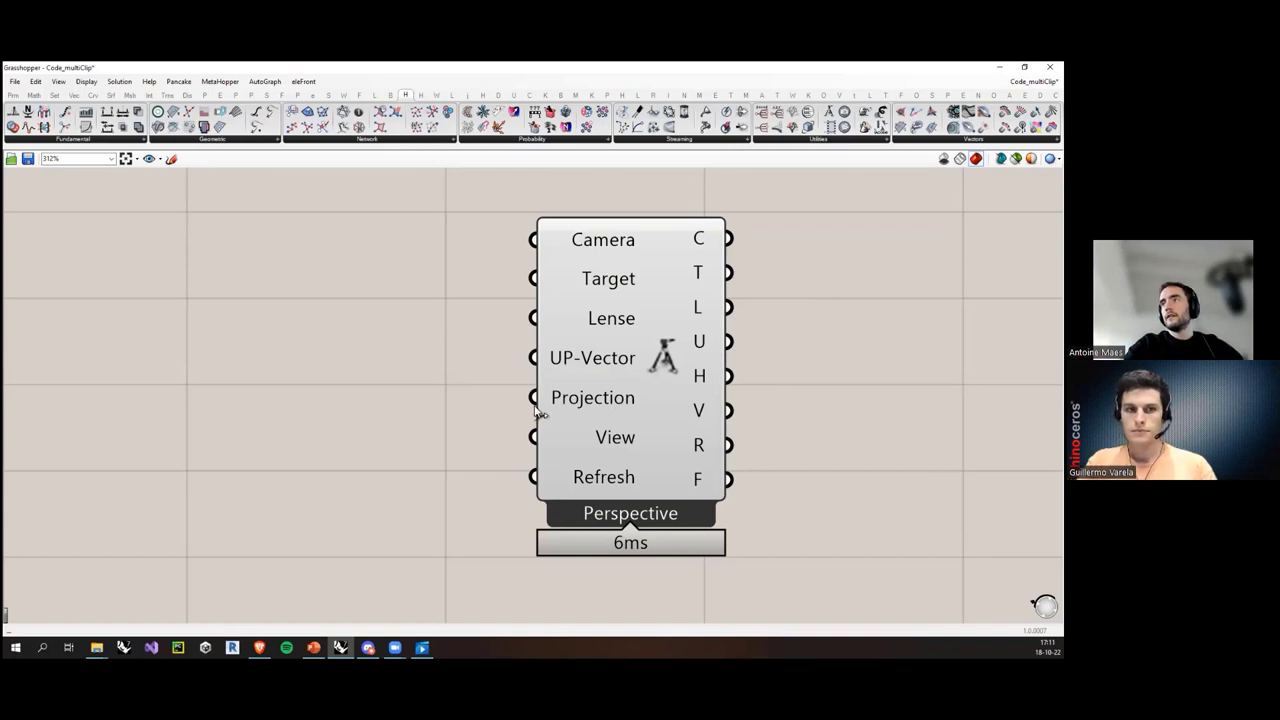
mouse_move(545, 419)
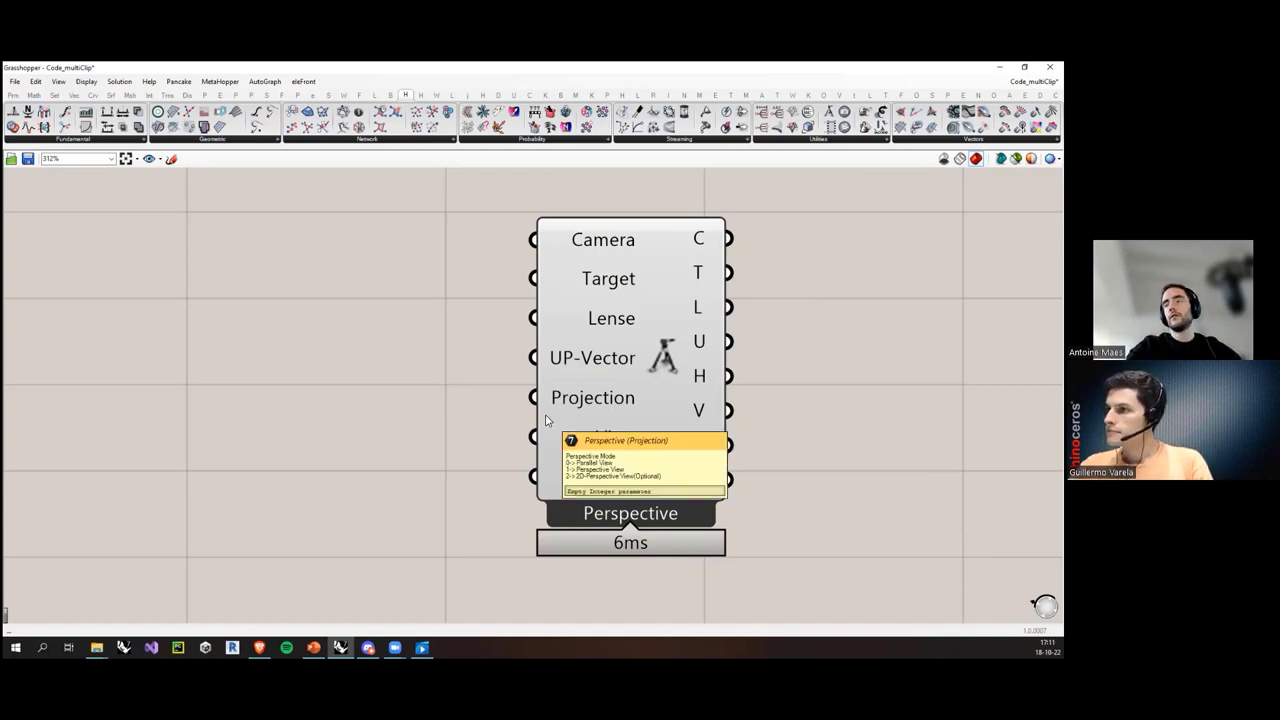
drag(390, 450, 594, 481)
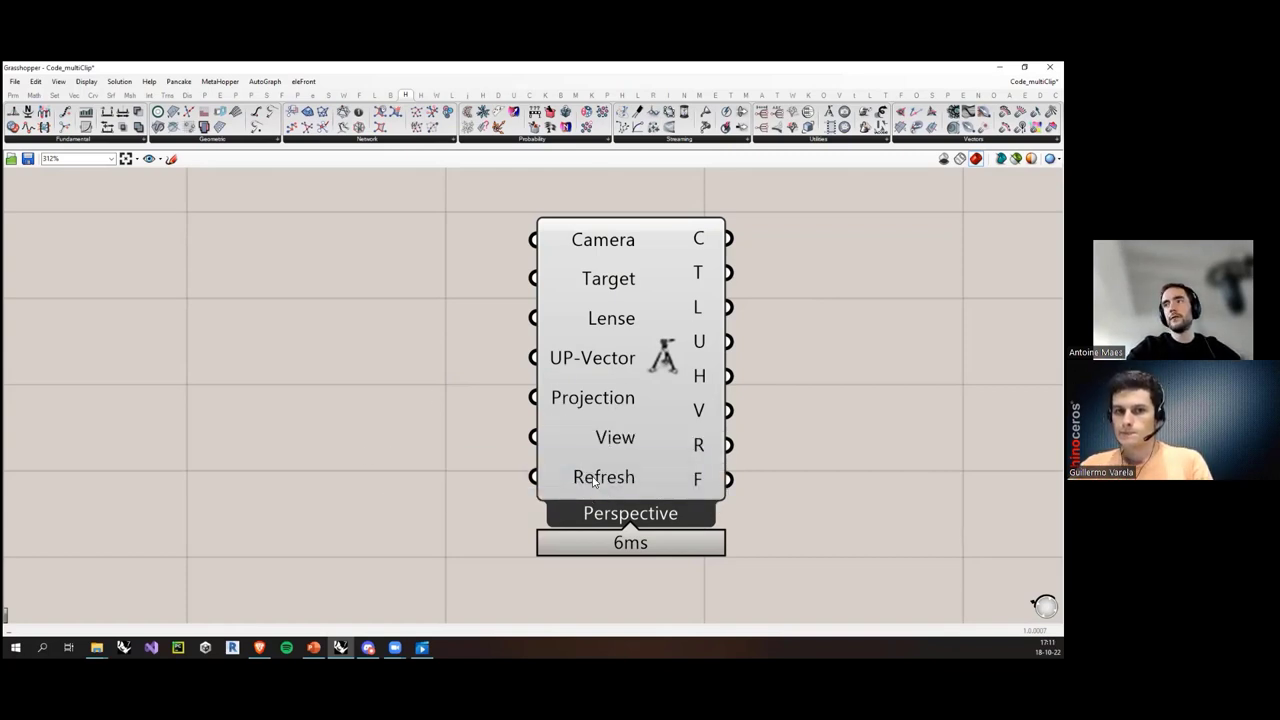
Step: Add a Boolean Toggle set to False and connect it to the Camera Crane's Refresh input
double_click(400, 480)
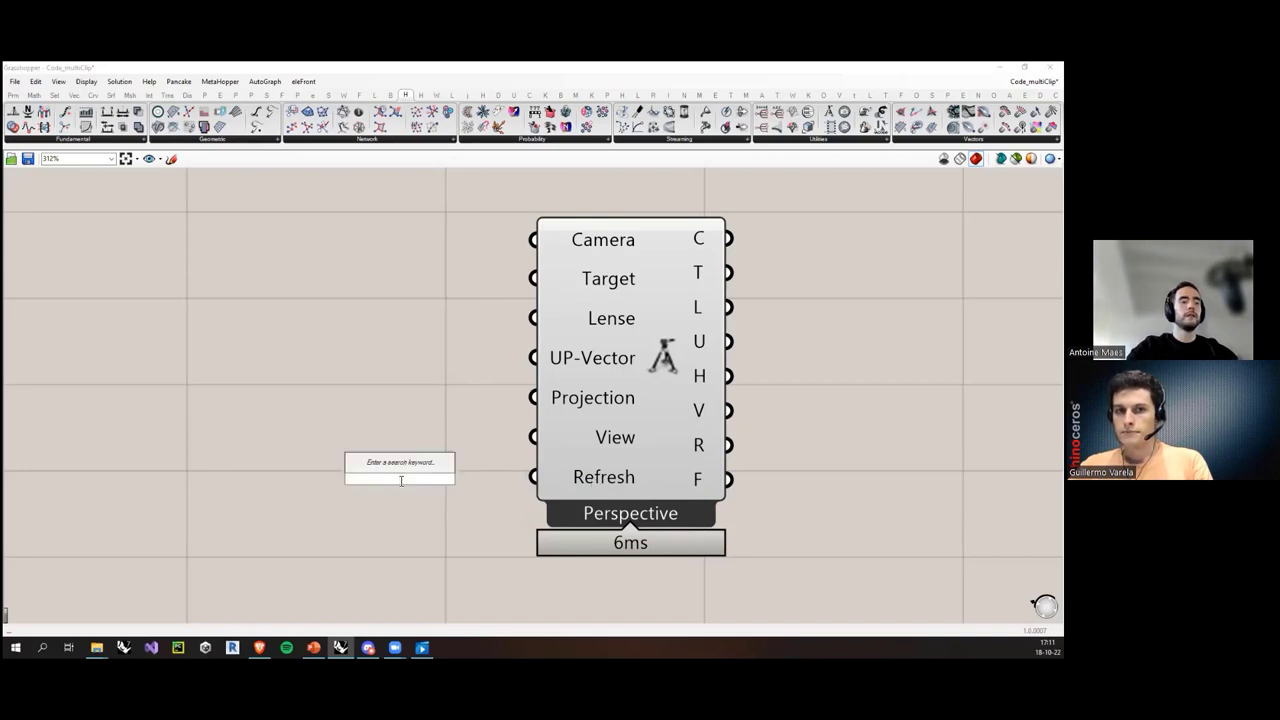
text(tog)
key(Return)
drag(532, 479, 481, 483)
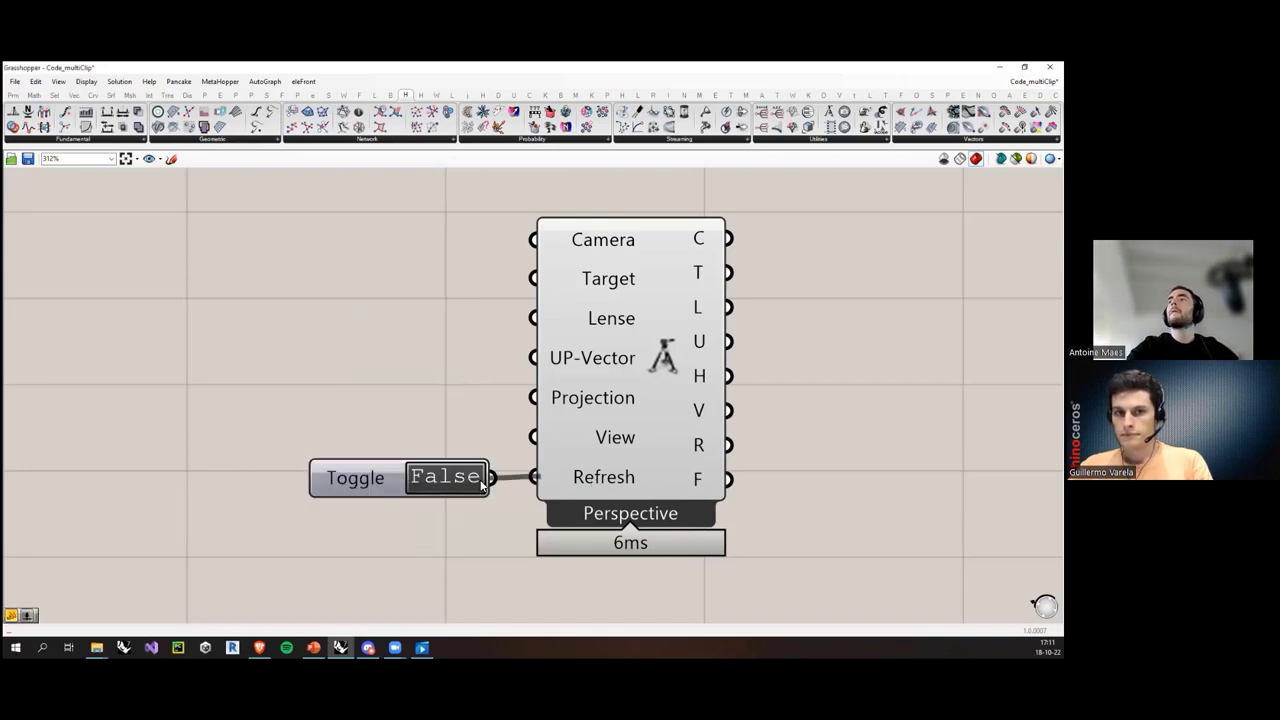
click(480, 480)
drag(323, 478, 318, 476)
click(439, 477)
click(203, 505)
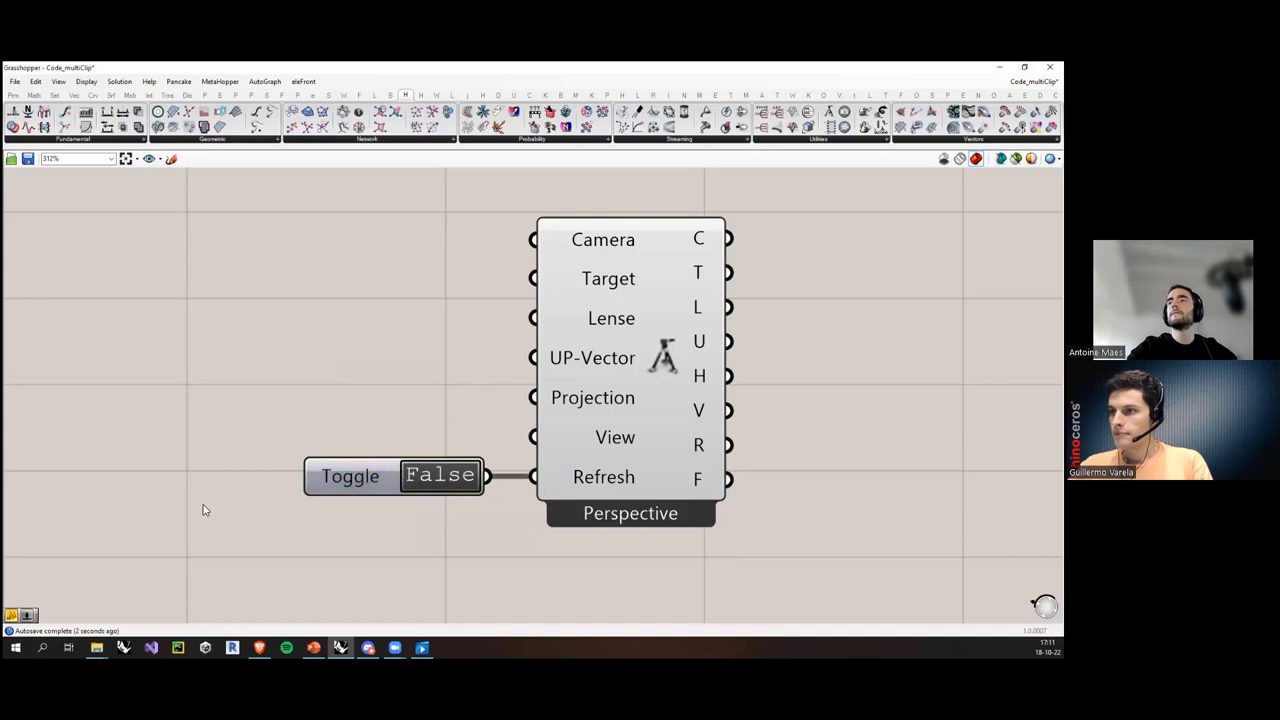
Step: Examine the Camera Crane's outputs, including the description of its F output
drag(203, 510, 490, 440)
scroll(566, 543, down, 2)
drag(628, 277, 762, 521)
drag(655, 293, 720, 556)
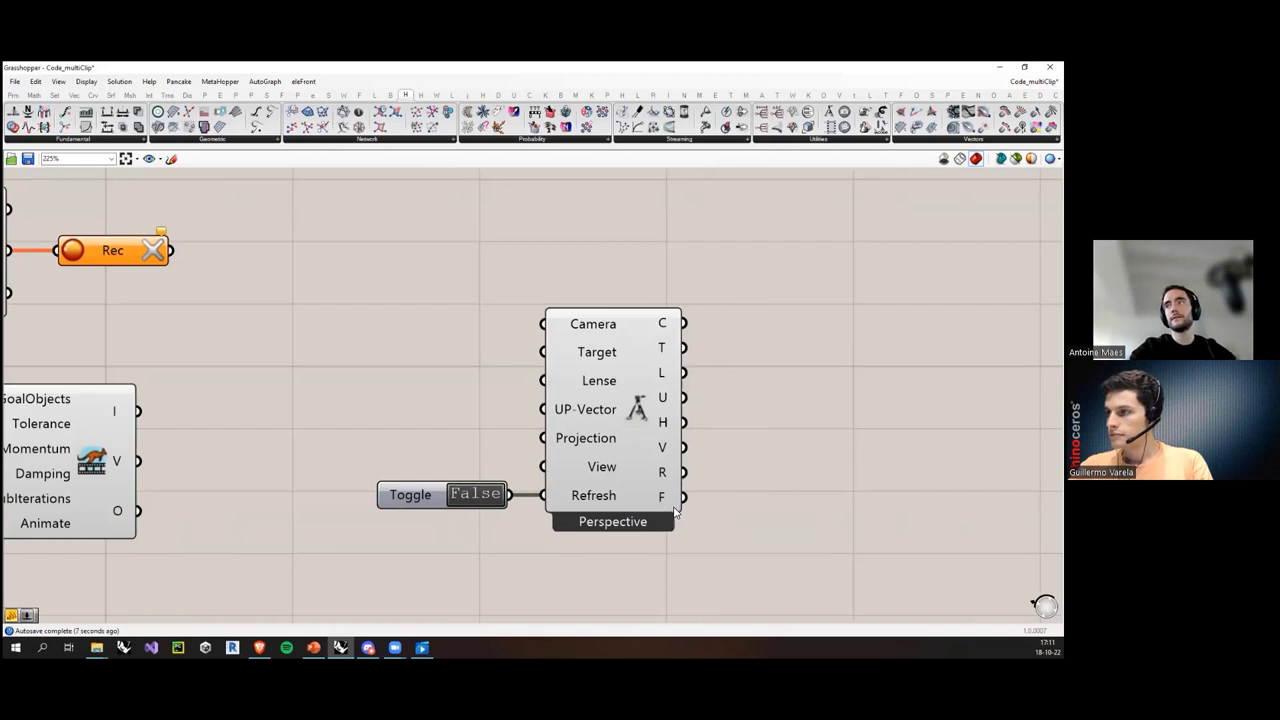
scroll(675, 511, up, 3)
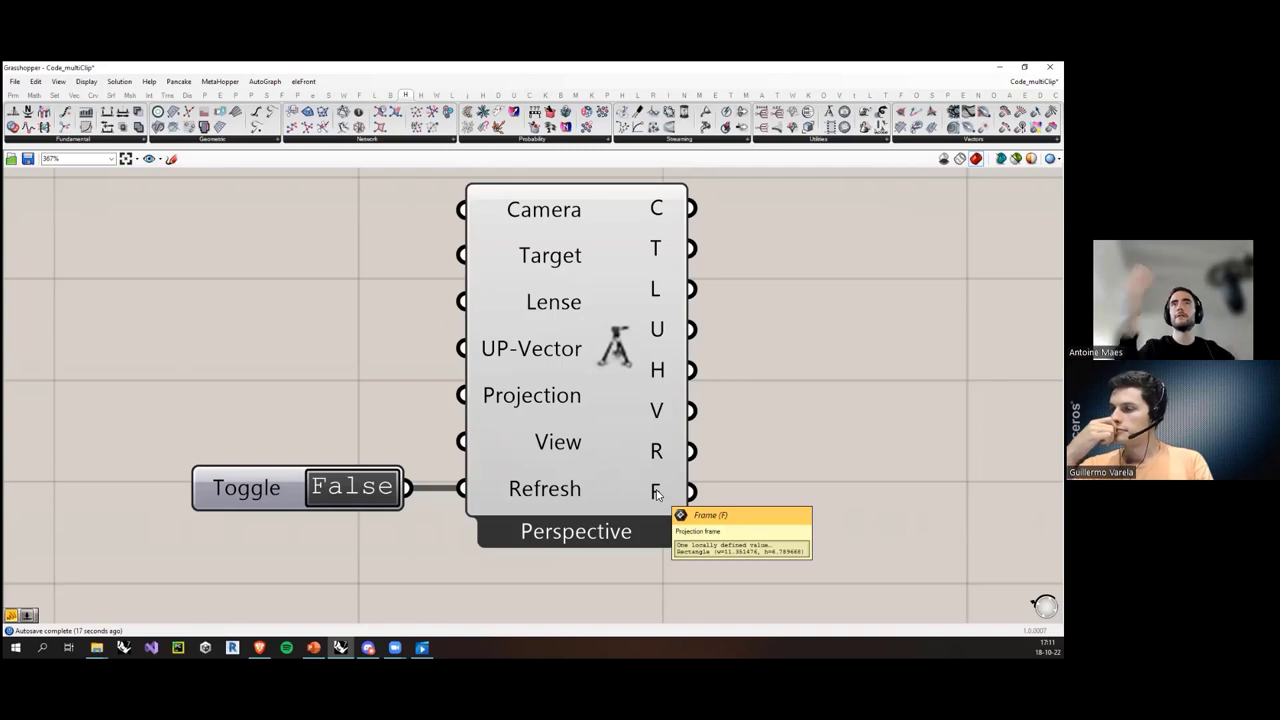
scroll(420, 410, down, 3)
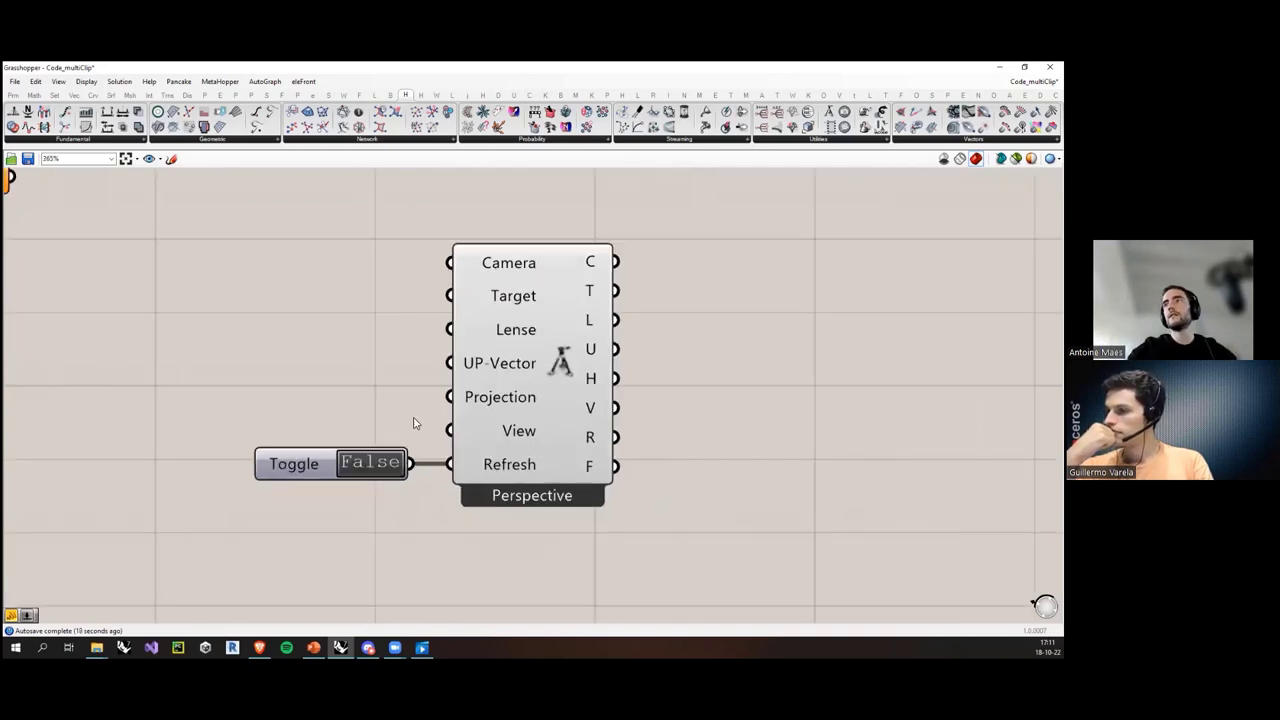
drag(418, 212, 699, 517)
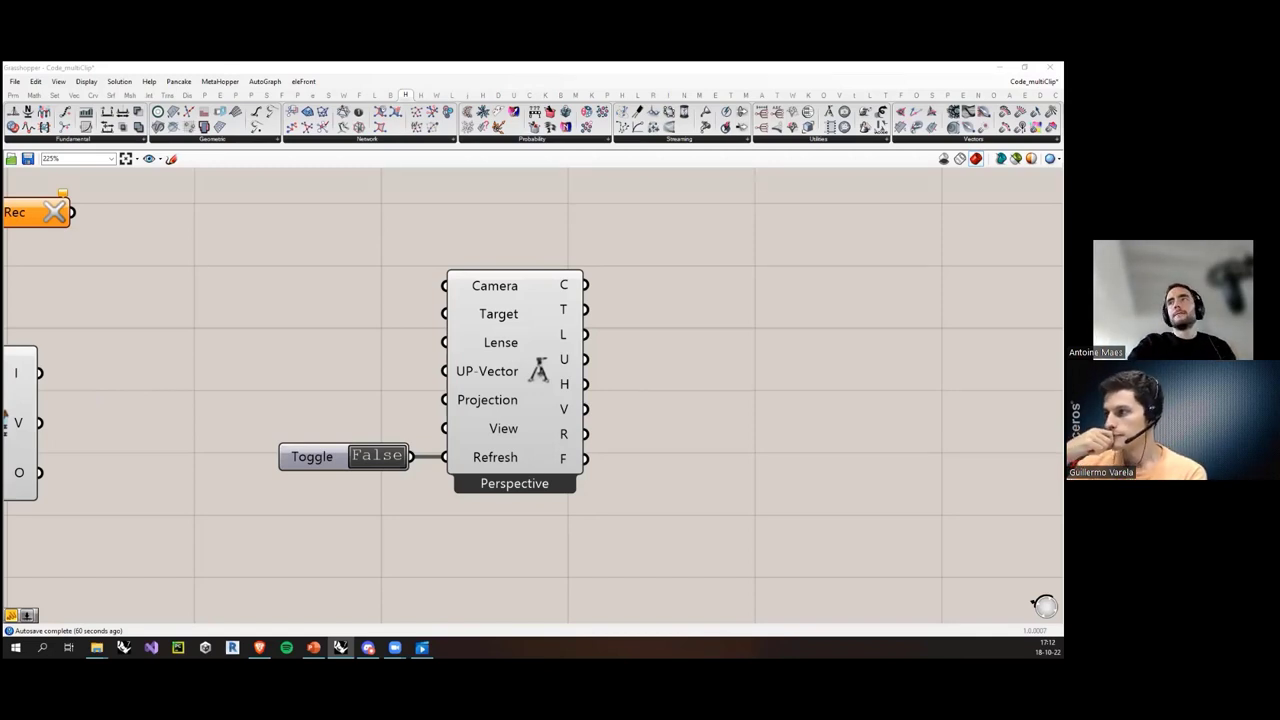
click(235, 382)
right_drag(275, 364, 285, 376)
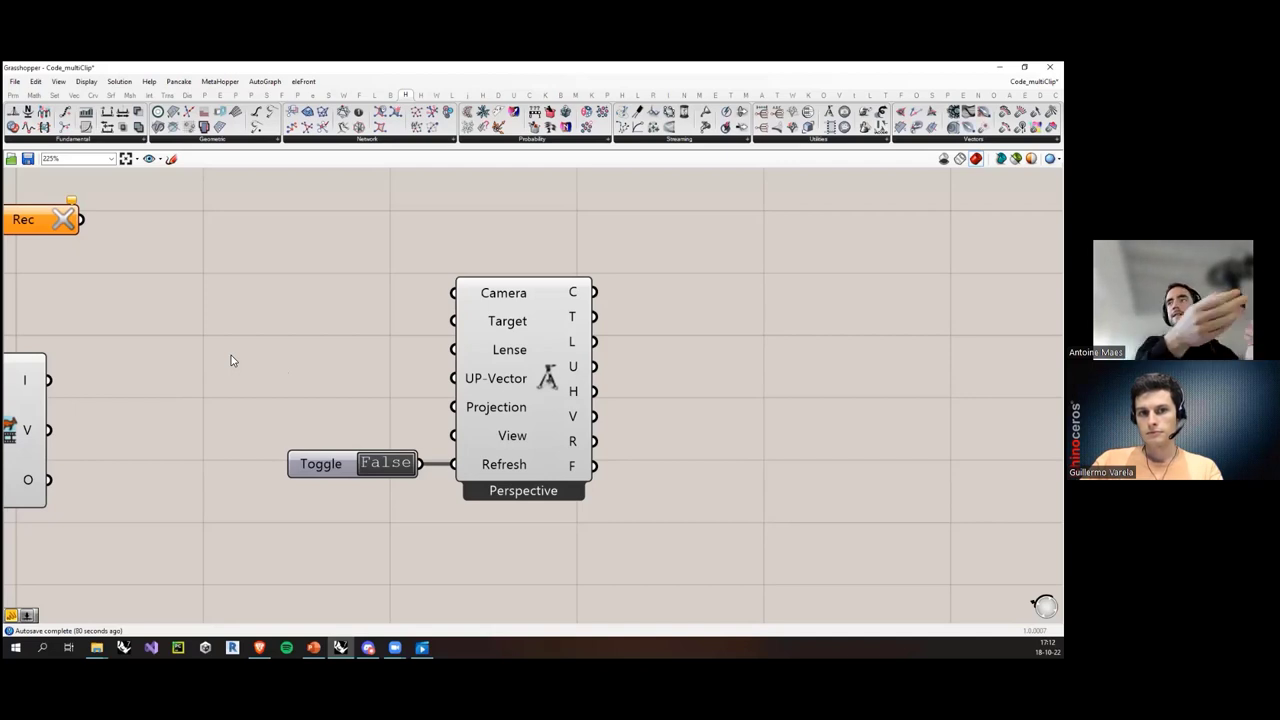
Step: Shrink Grasshopper to show Rhino, hide the preview of the dark group's Custom Preview component, and show the Extrude component's preview
double_click(823, 69)
scroll(585, 341, down, 8)
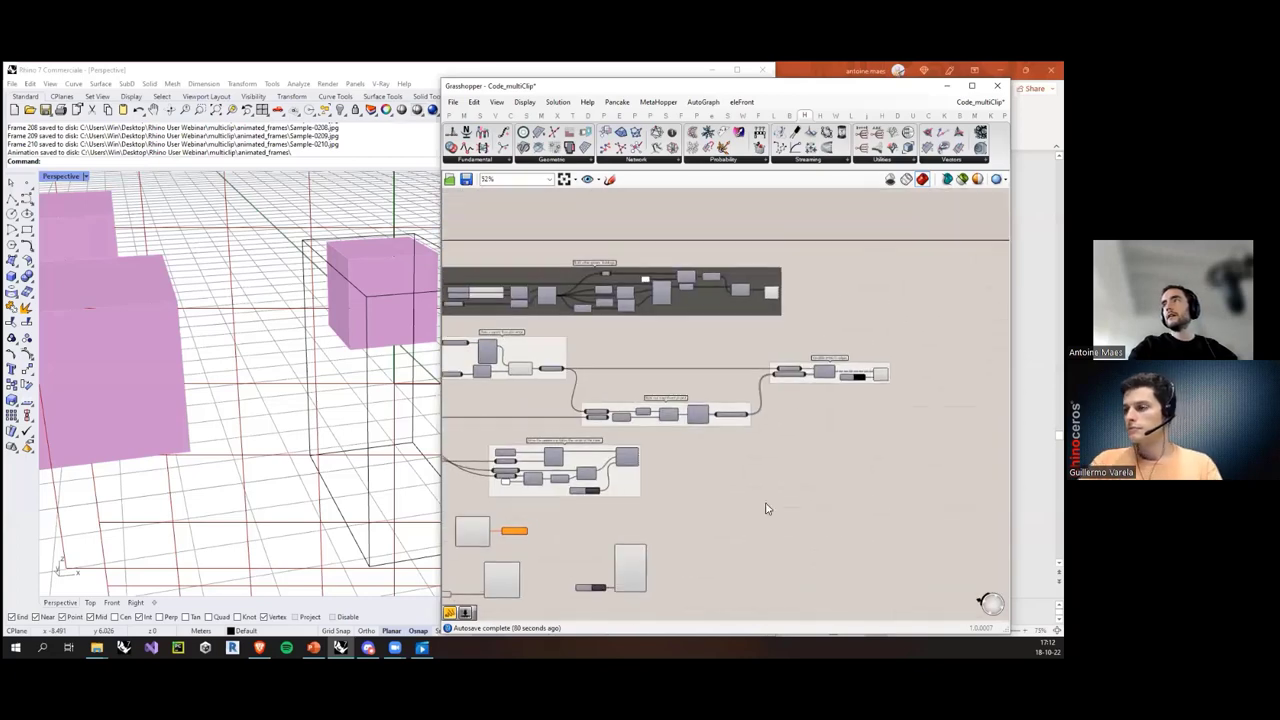
scroll(850, 395, up, 6)
scroll(706, 369, down, 5)
scroll(764, 313, up, 4)
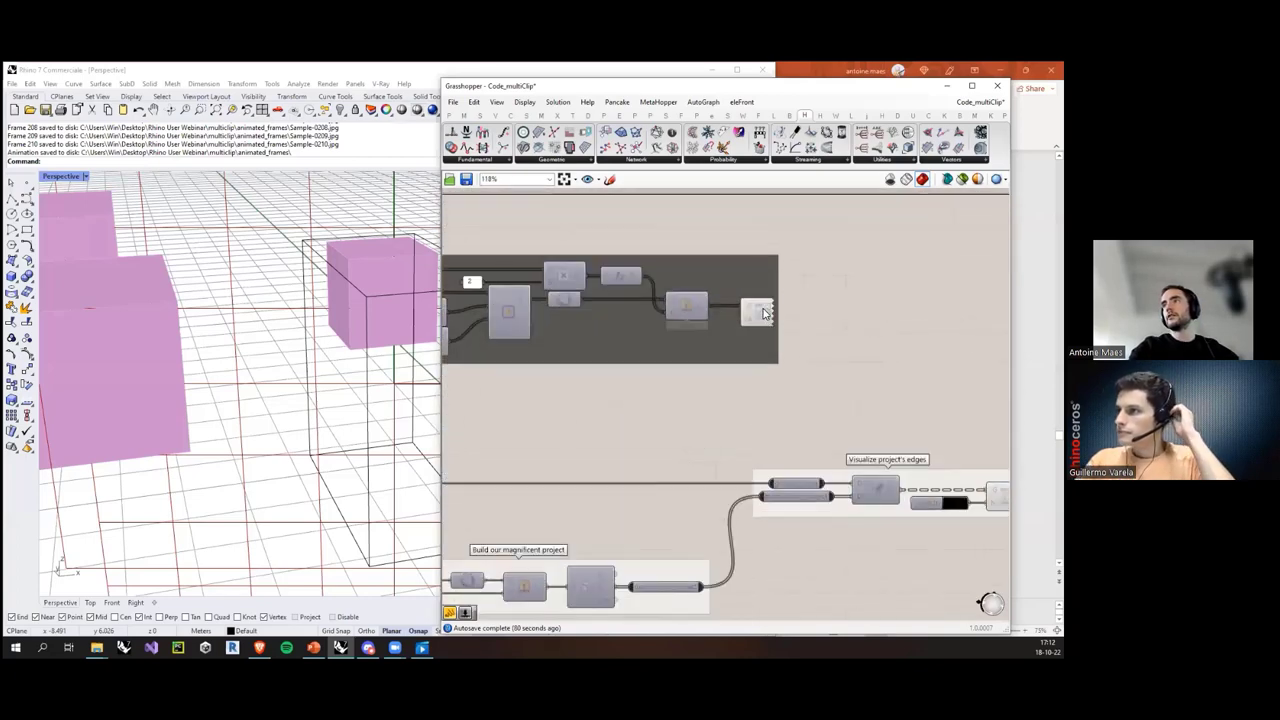
click(763, 313)
key(ctrl+q)
click(686, 308)
key(ctrl+q)
click(771, 423)
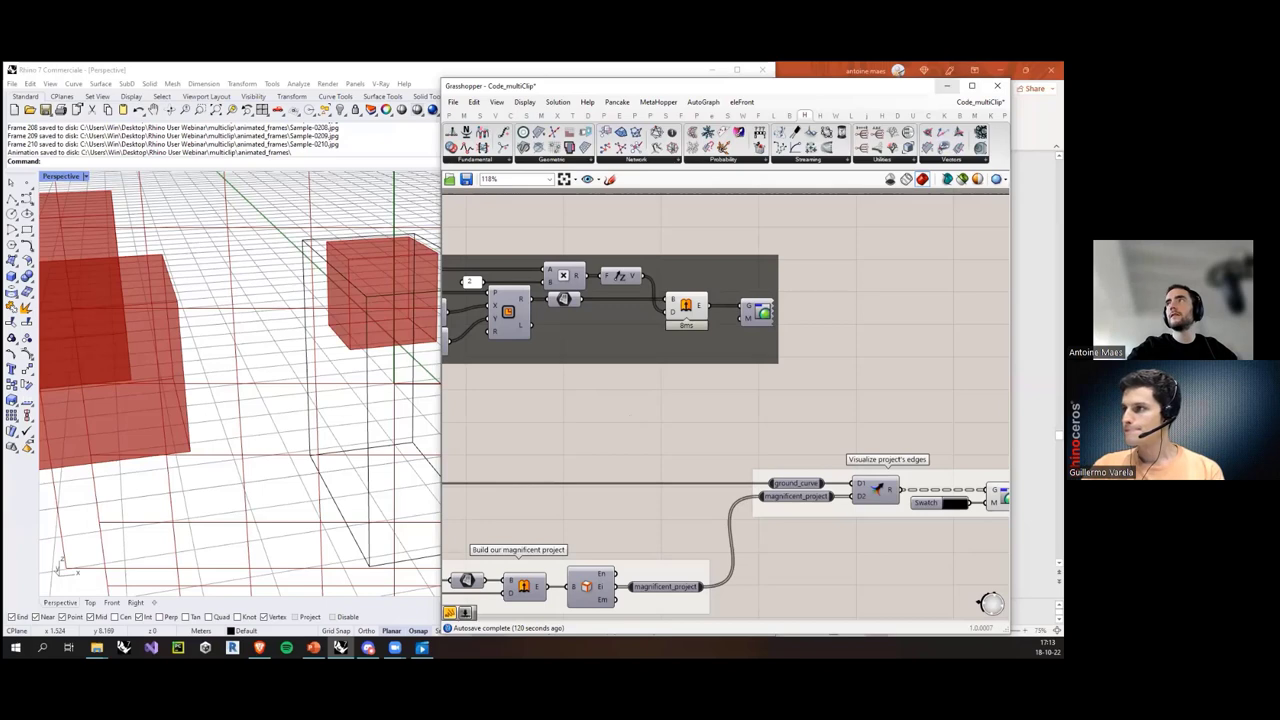
Step: Examine the extruded boxes from farther away in Rhino's unobstructed Perspective viewport, and bring Grasshopper back
click(946, 85)
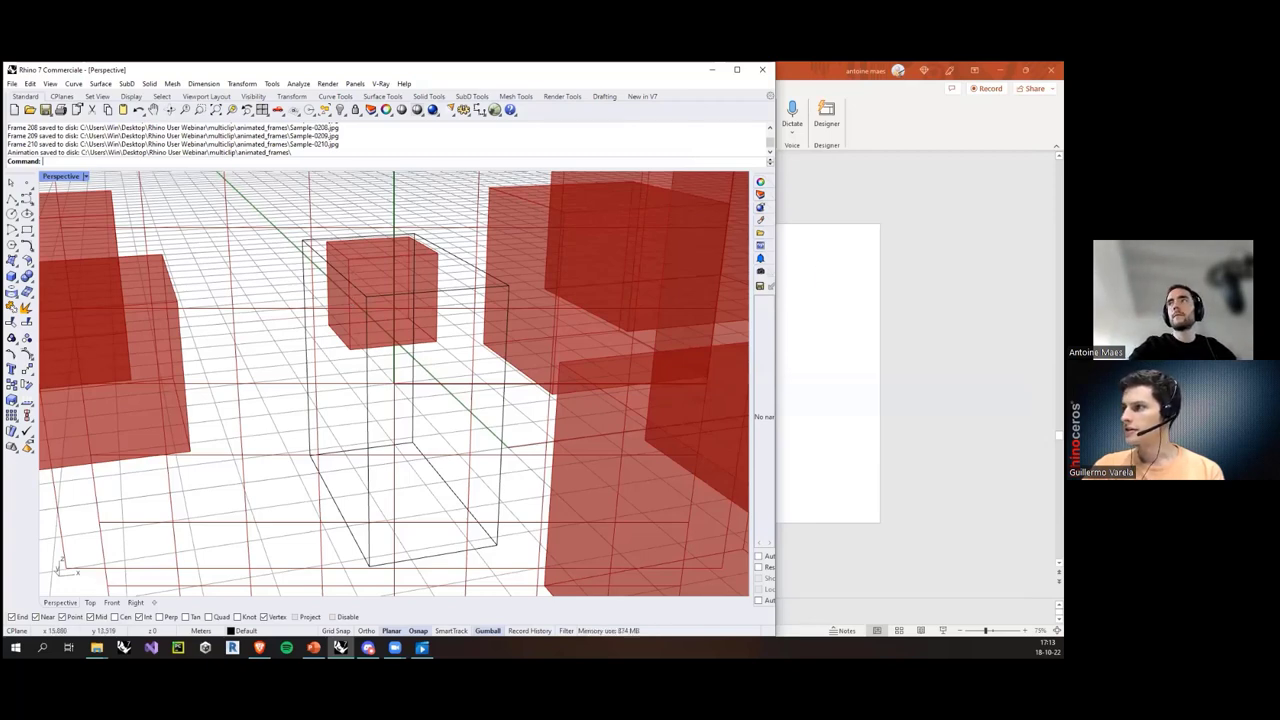
scroll(409, 387, down, 8)
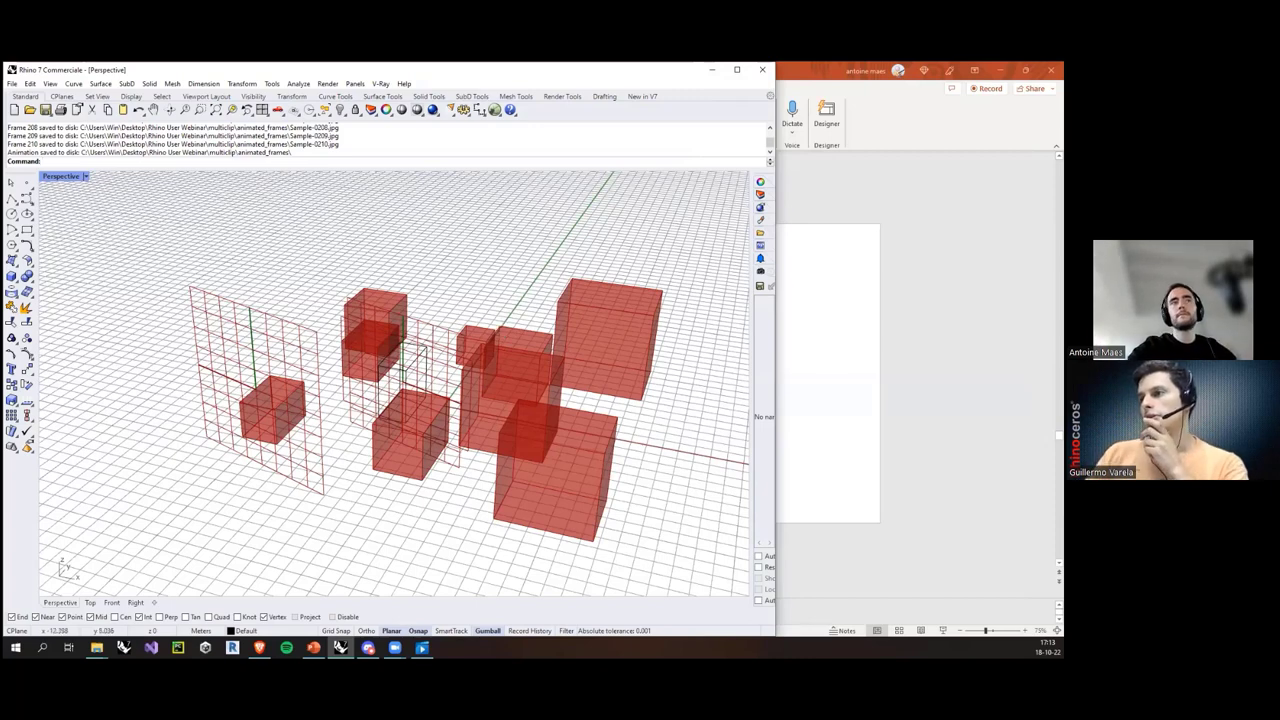
click(340, 648)
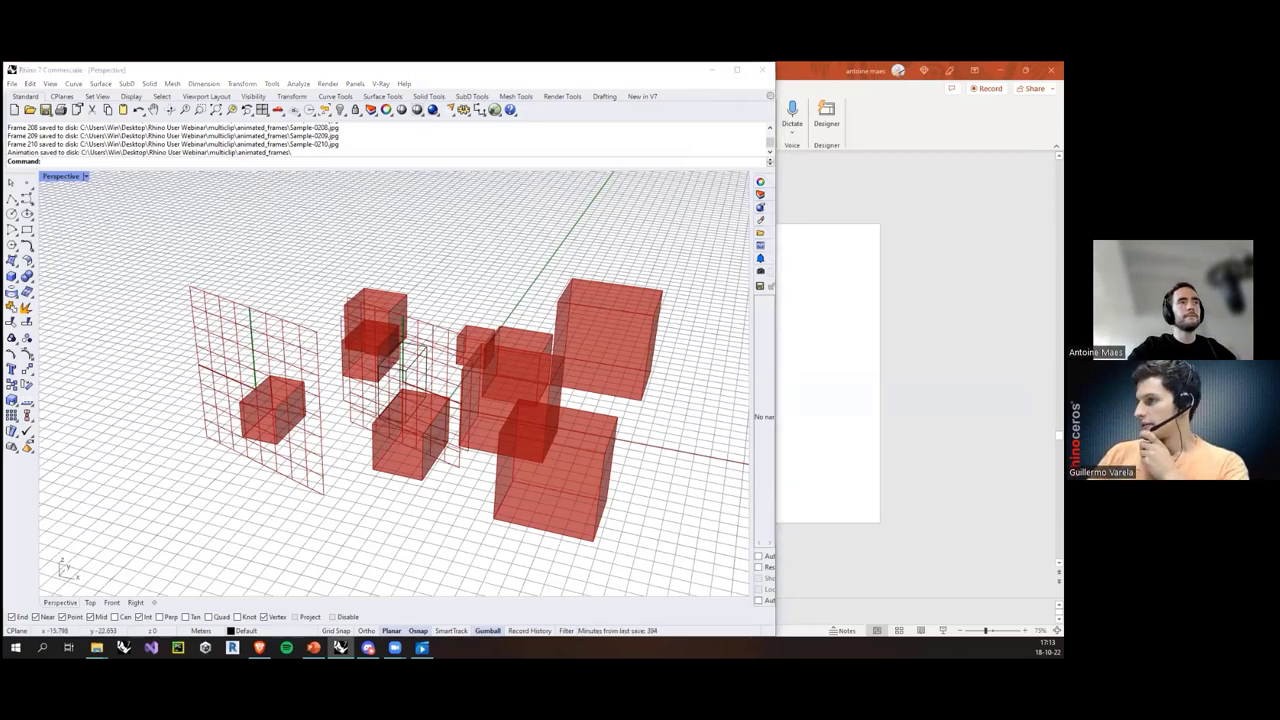